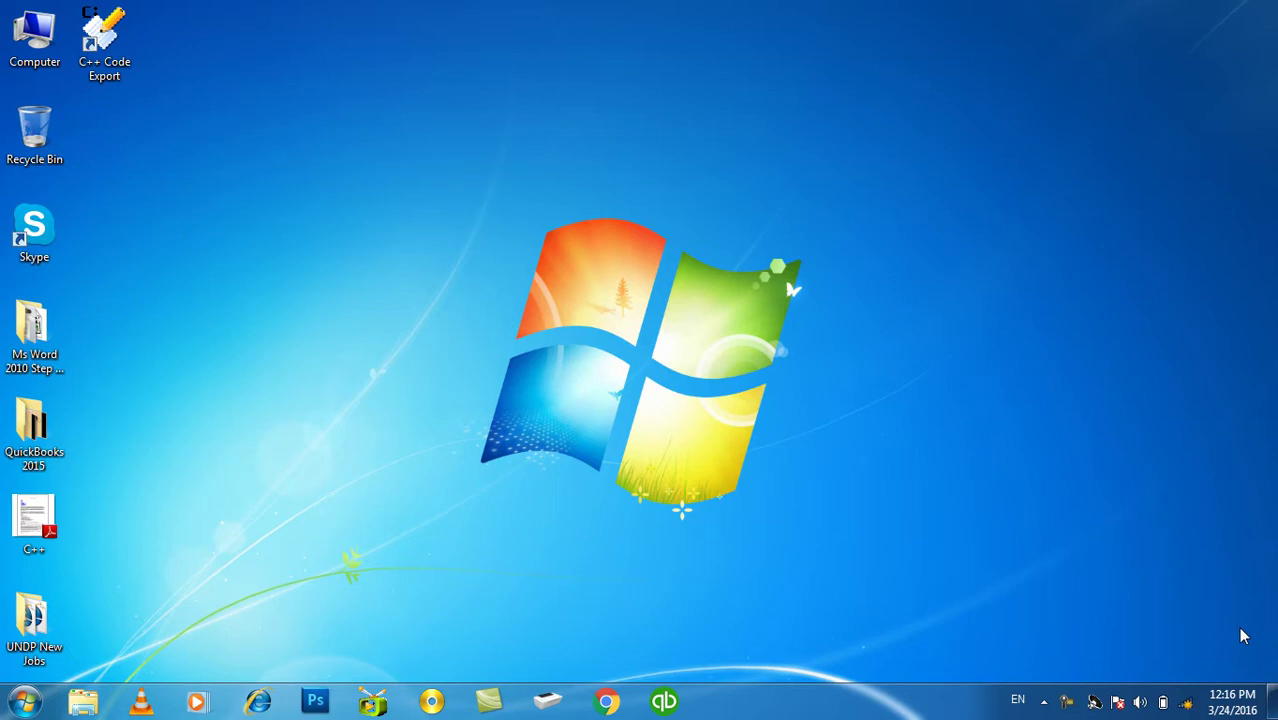
Step: Launch Word 2010 from the Run box using the winword command
key("super+r")
type("winword")
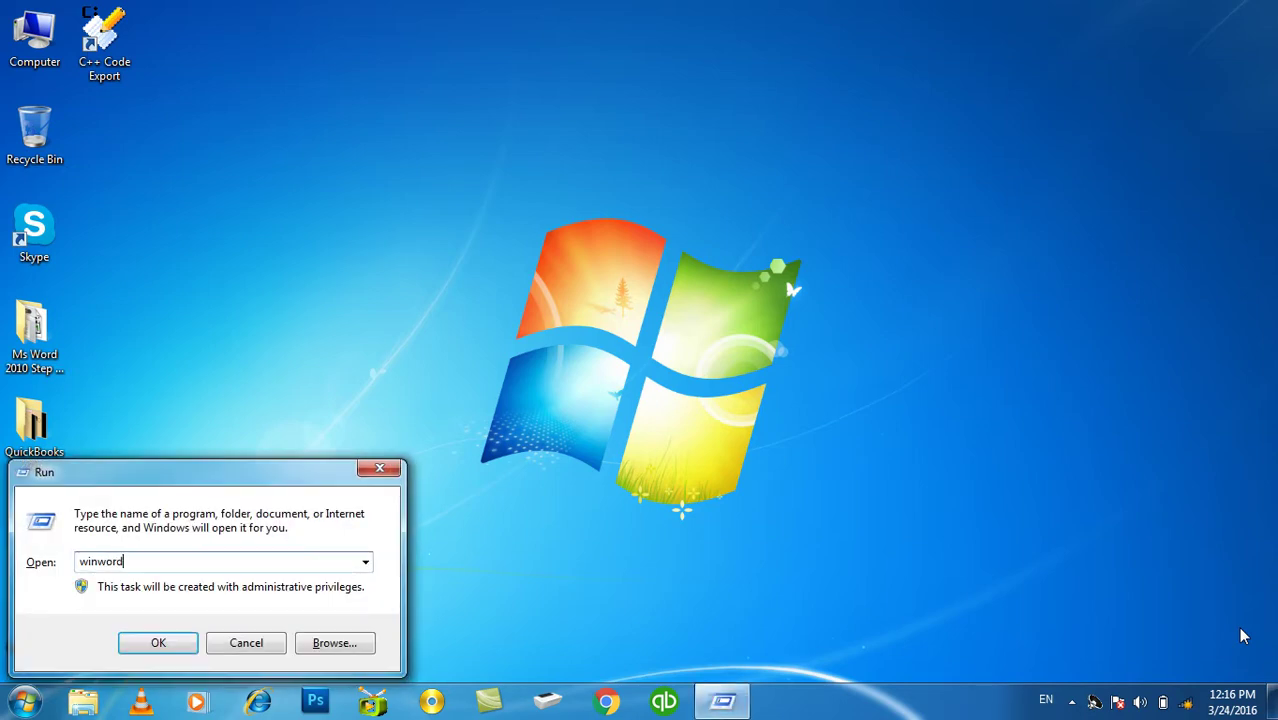
key("Return")
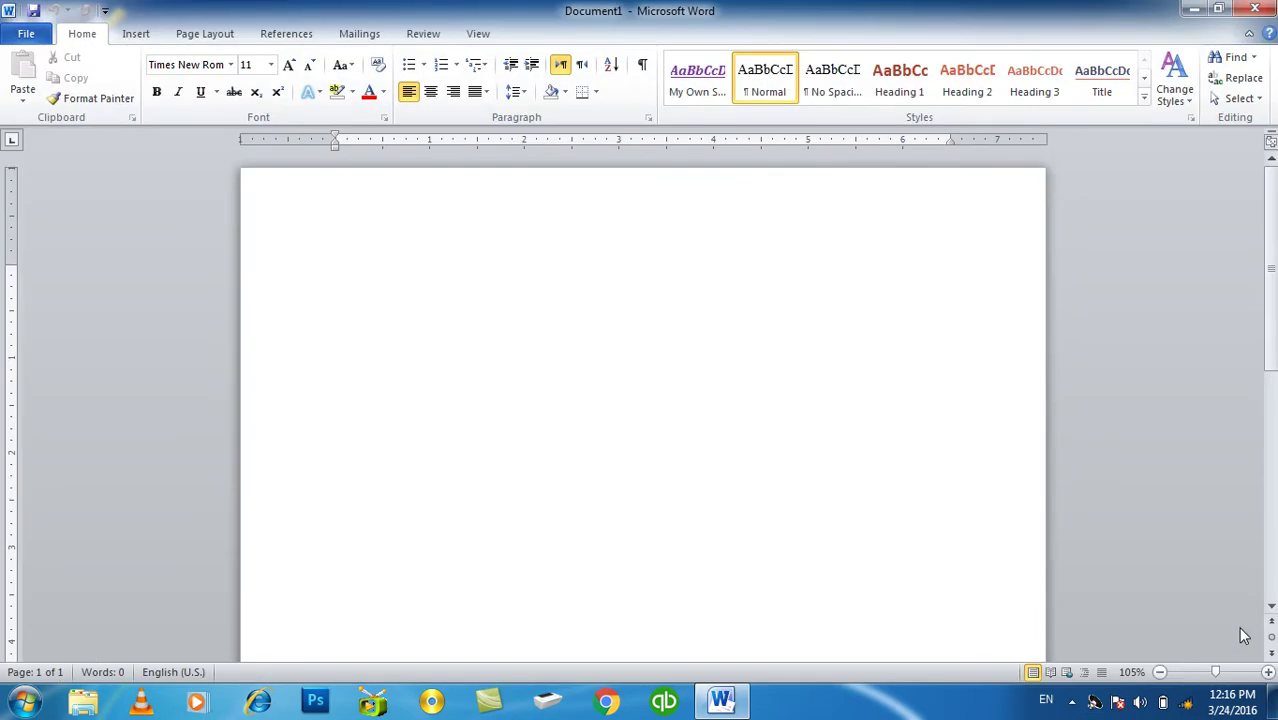
Step: Fill the blank document with sample paragraphs using the =rand formula from the Insert tab
left_click(149, 40)
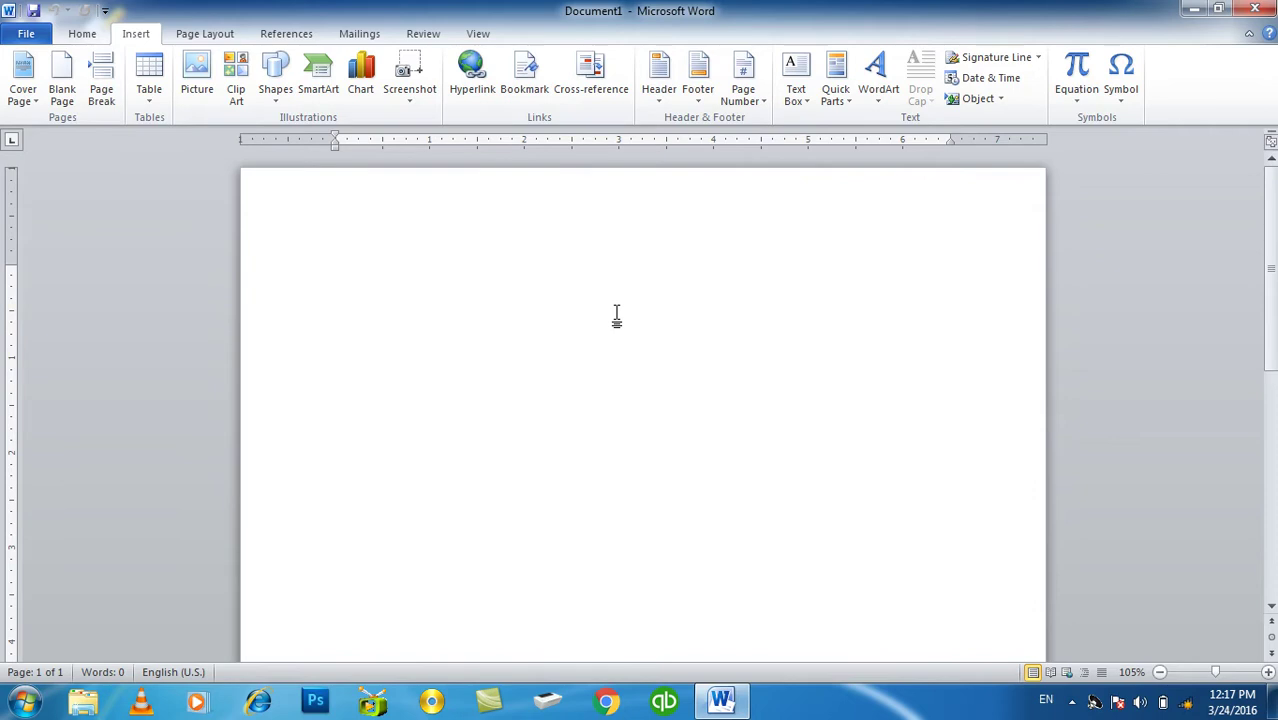
type("=rand")
key("BackSpace")
key("BackSpace")
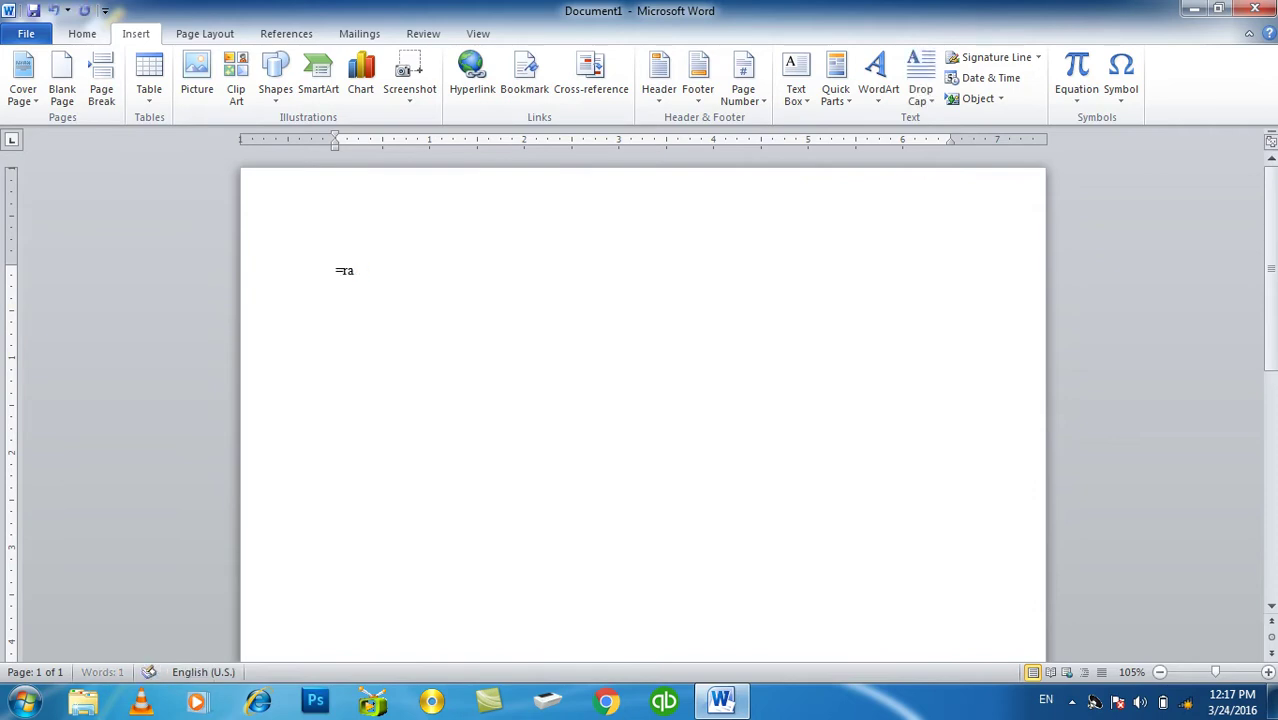
type("(")
type(")")
key("Return")
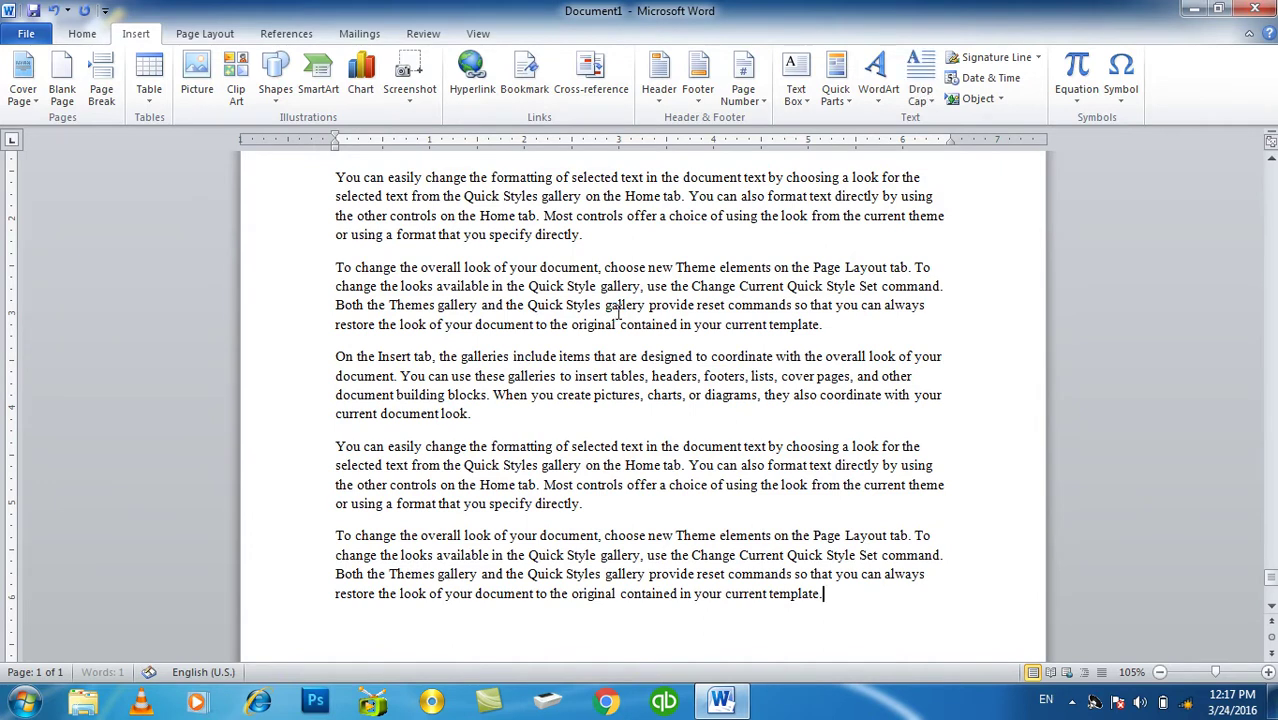
Step: Return to the first paragraph at the top and show the Cover Page gallery
scroll(485, 295, "up", 15)
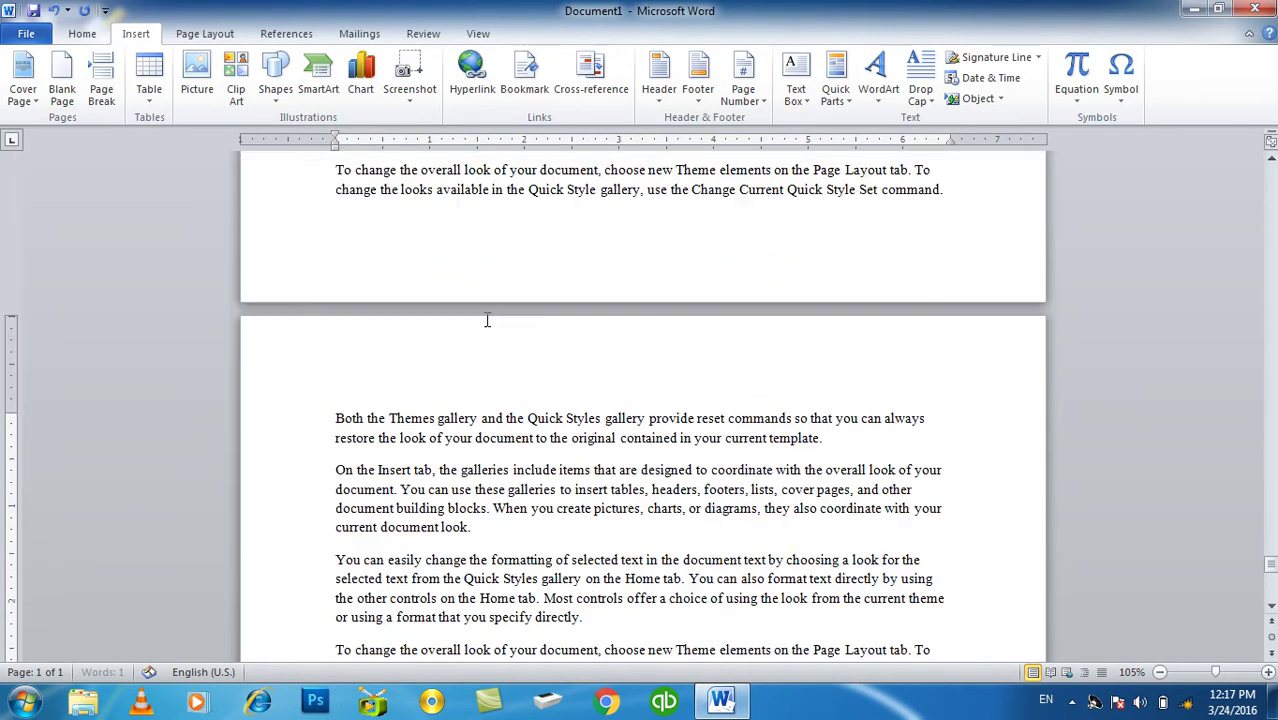
left_click_drag(1271, 545, 1271, 175)
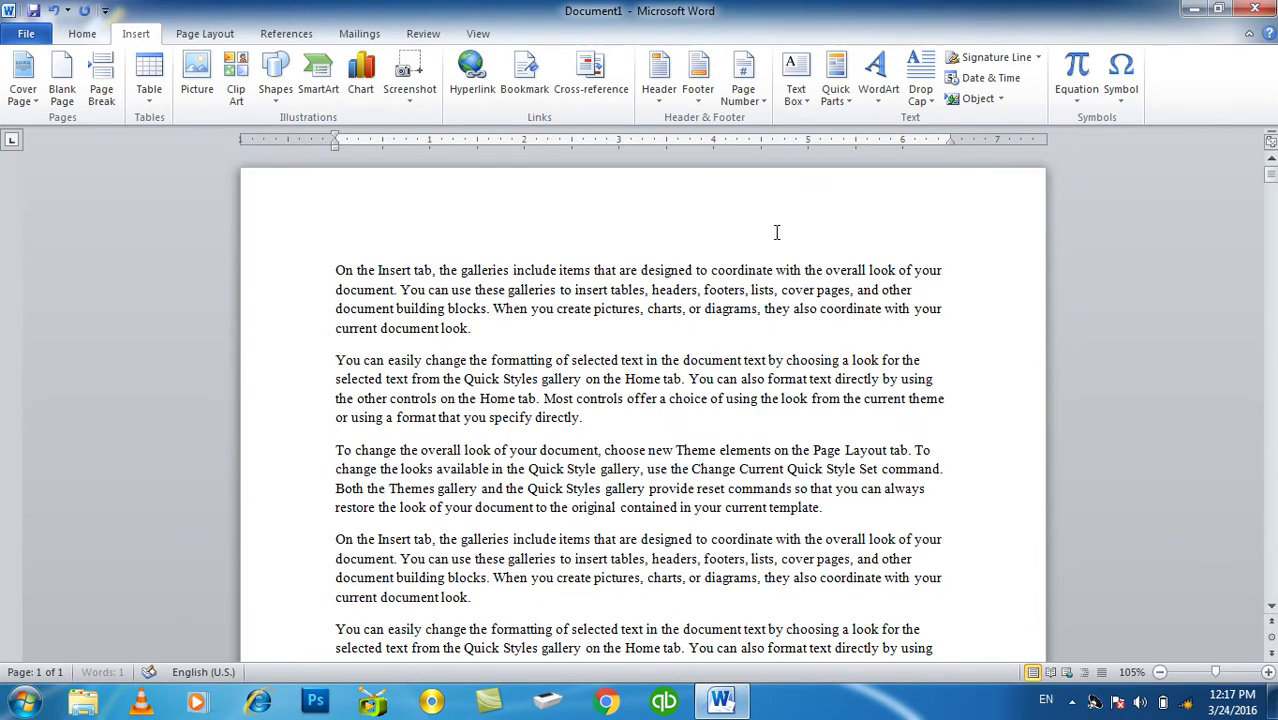
left_click(645, 347)
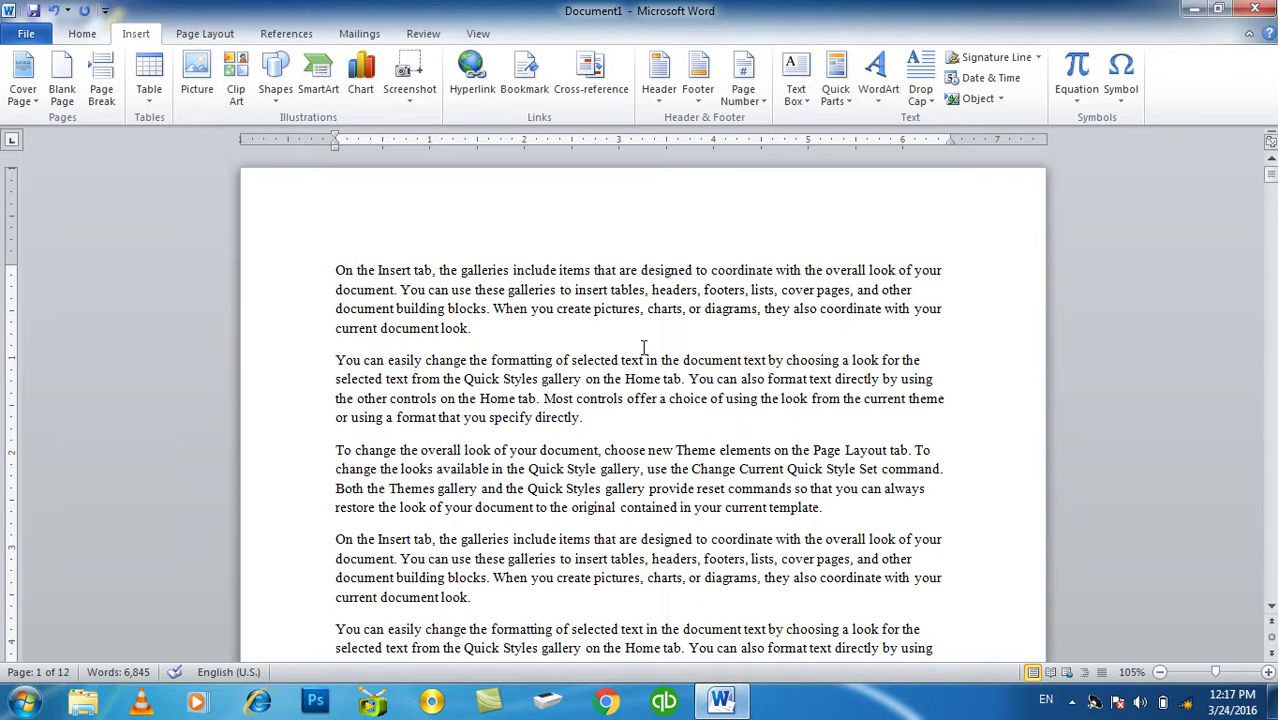
left_click(35, 100)
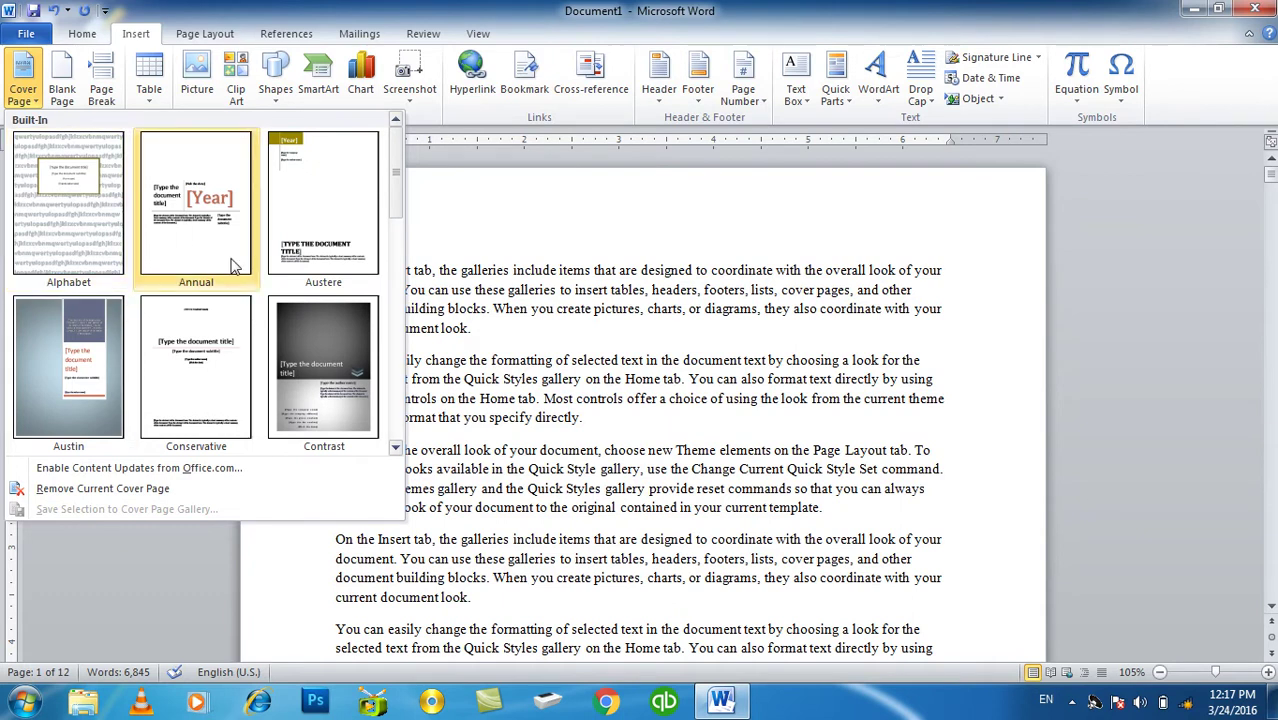
Step: Browse the cover page designs and insert the Cubicles cover page
scroll(237, 263, "down", 3)
scroll(237, 262, "down", 2)
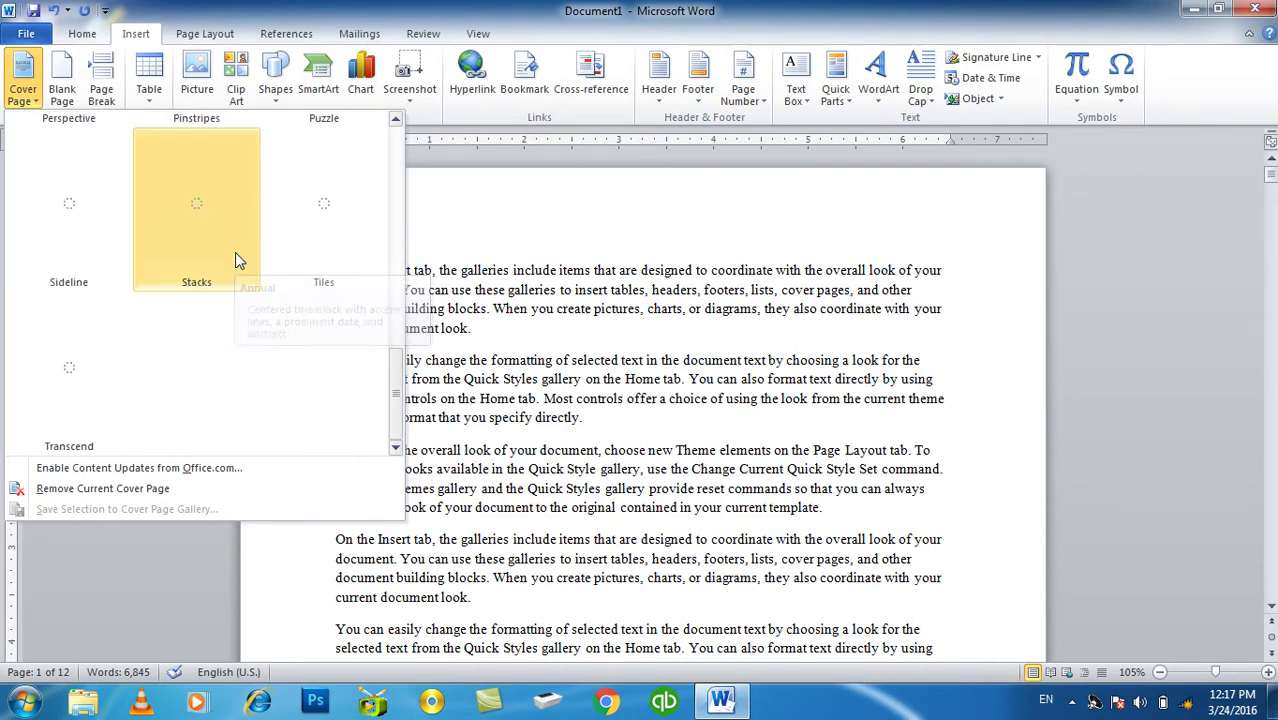
scroll(237, 262, "up", 3)
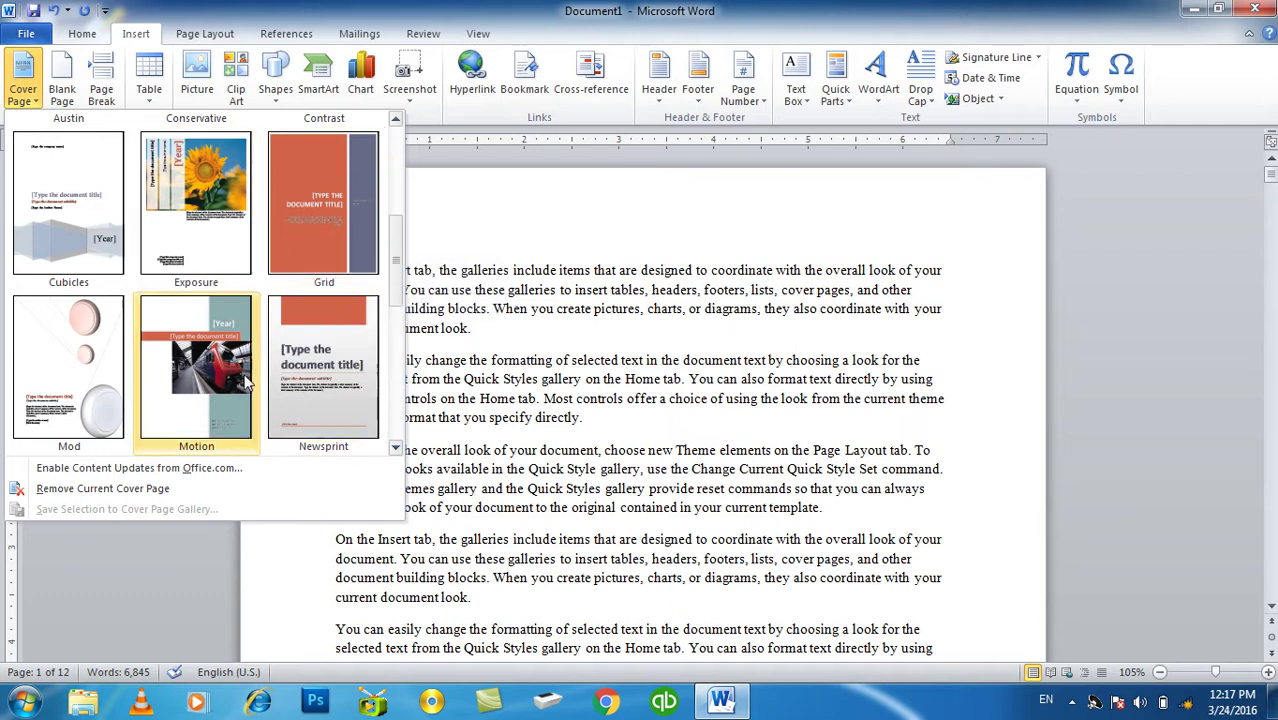
scroll(306, 331, "up", 2)
scroll(306, 331, "down", 3)
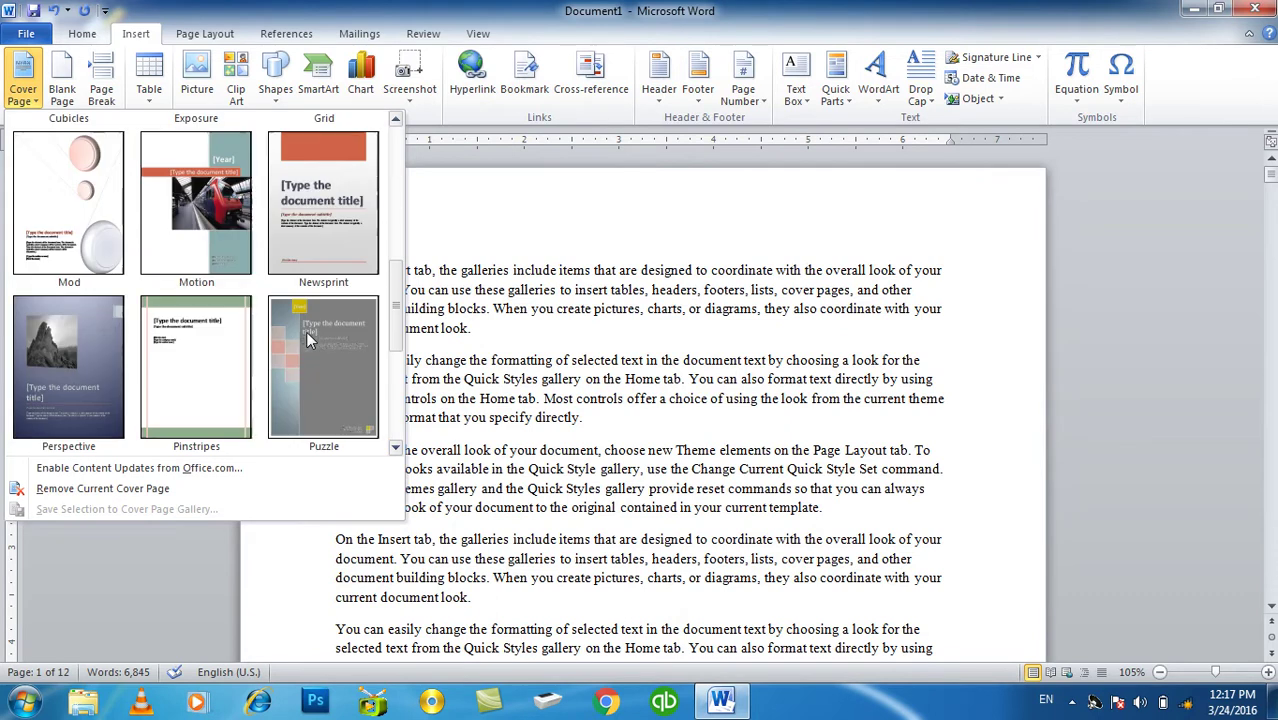
scroll(235, 322, "up", 3)
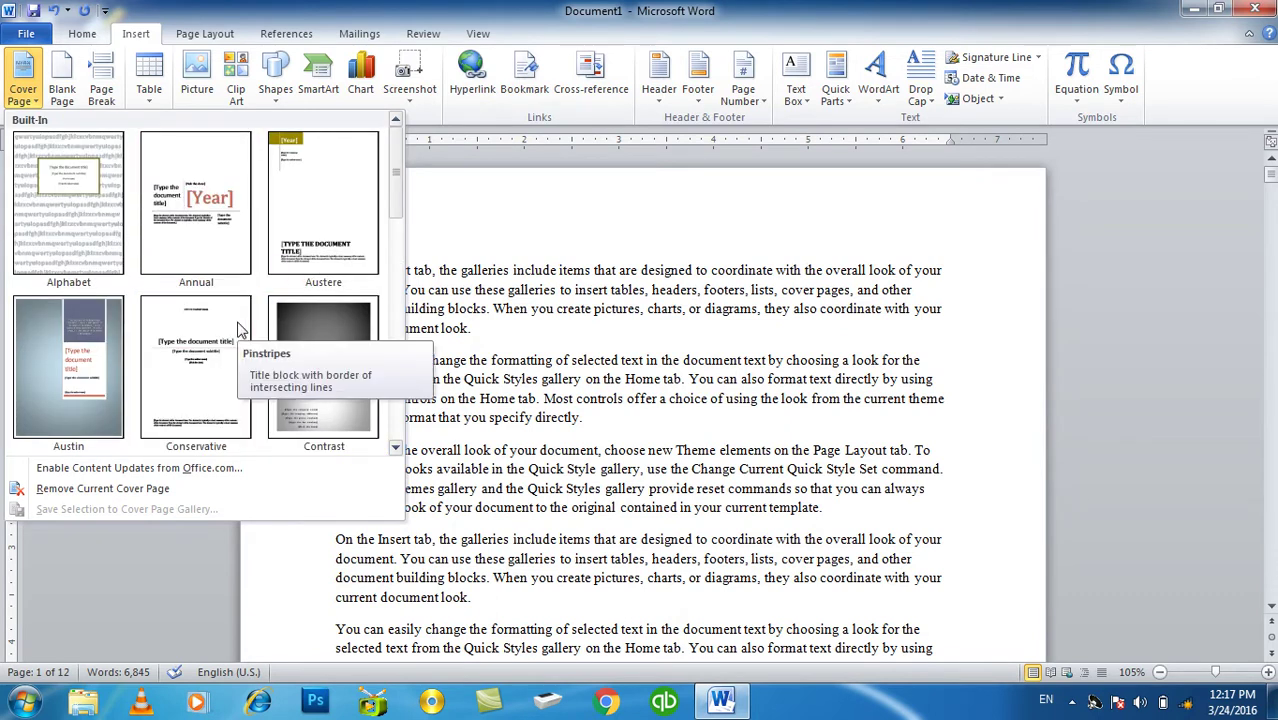
scroll(238, 328, "down", 5)
scroll(240, 330, "up", 3)
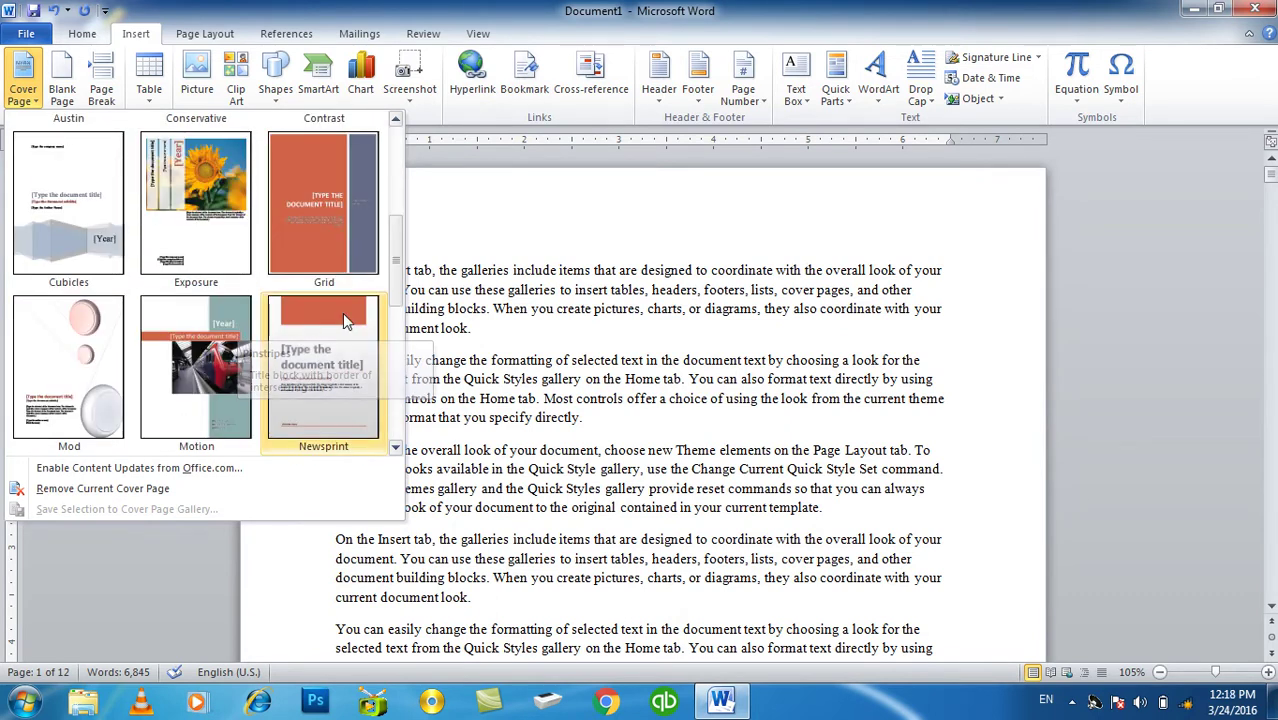
left_click(95, 217)
Step: Enter 'Qazawat Education Institute' as the cover's company name
scroll(553, 331, "down", 3)
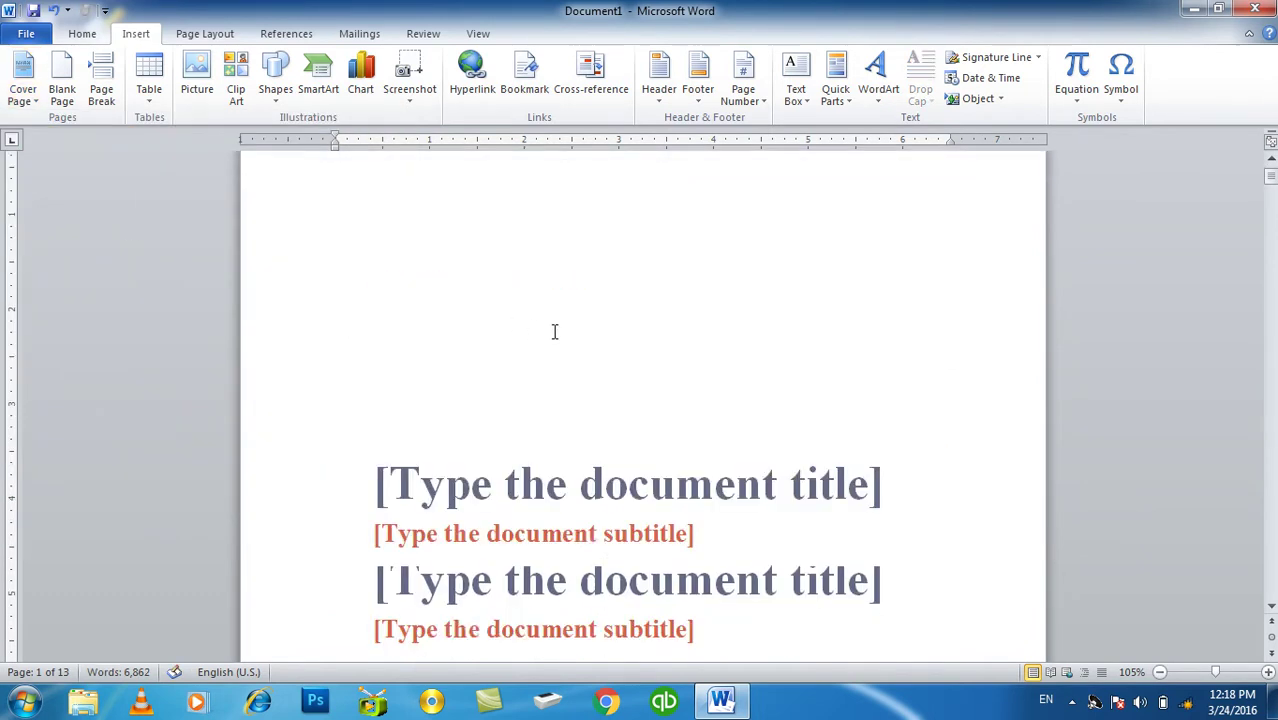
scroll(553, 331, "down", 5)
scroll(553, 333, "down", 3)
scroll(553, 331, "down", 4)
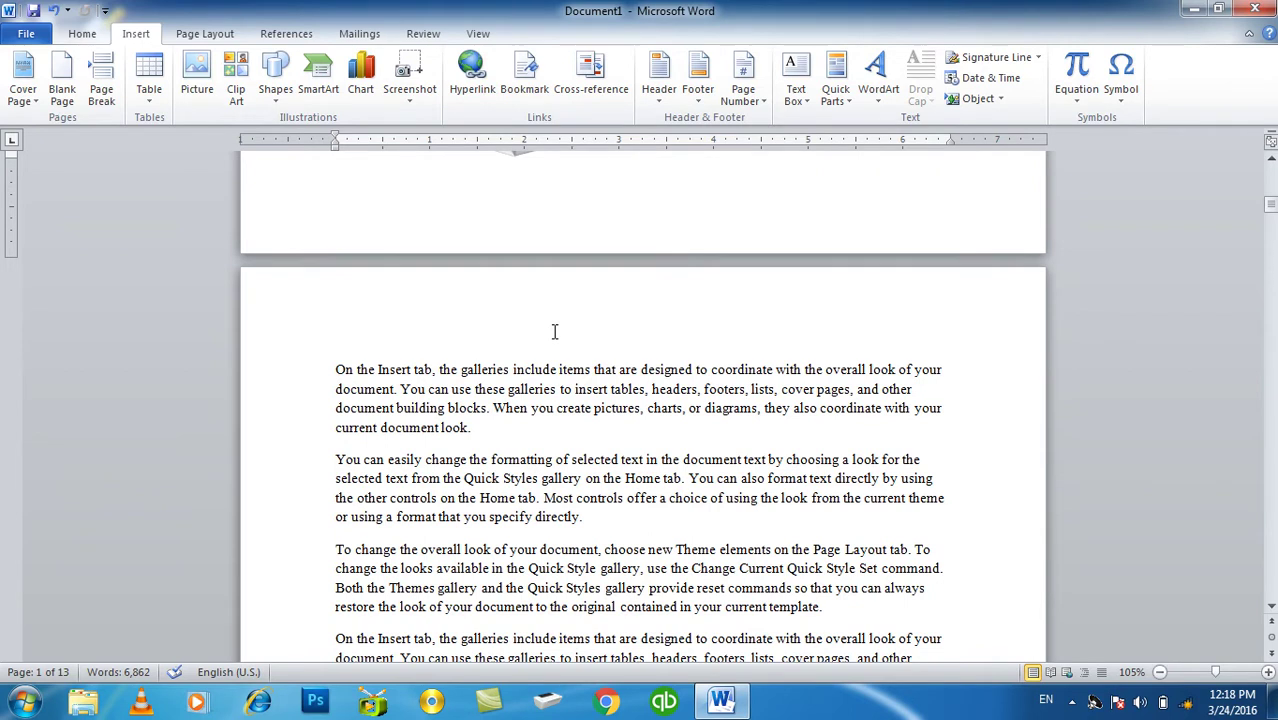
scroll(555, 331, "up", 5)
scroll(555, 331, "up", 8)
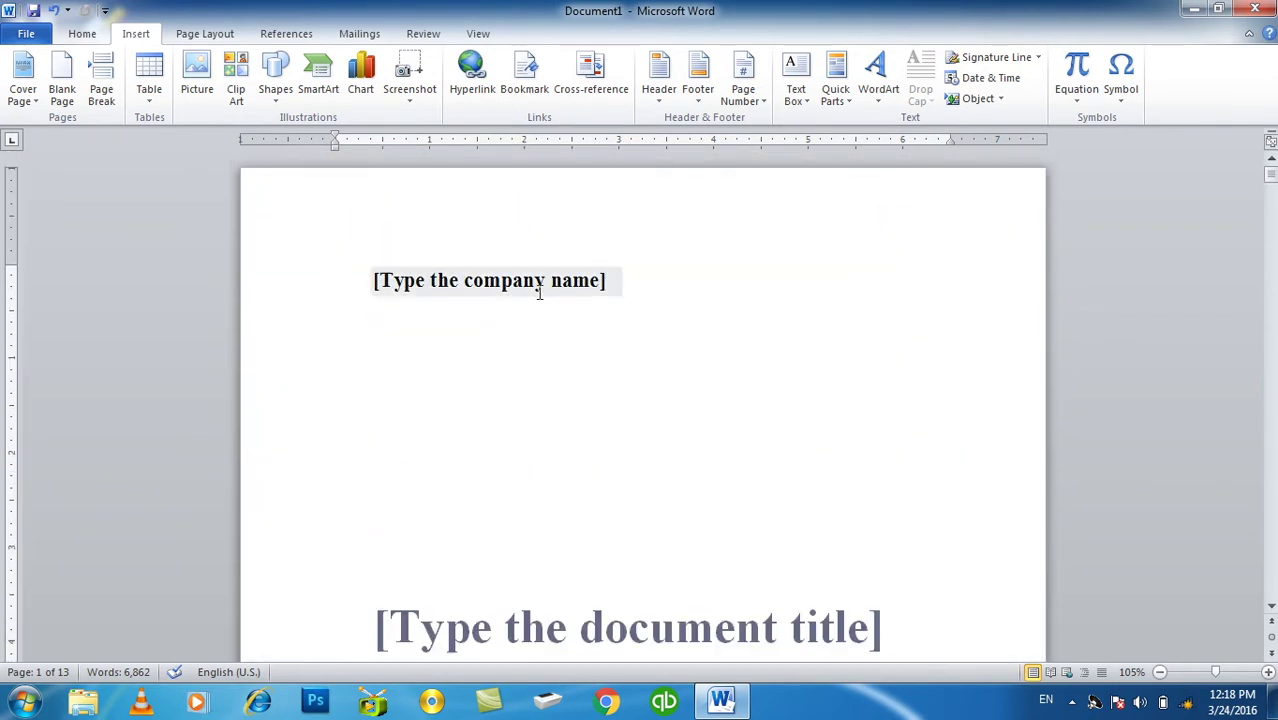
left_click(537, 291)
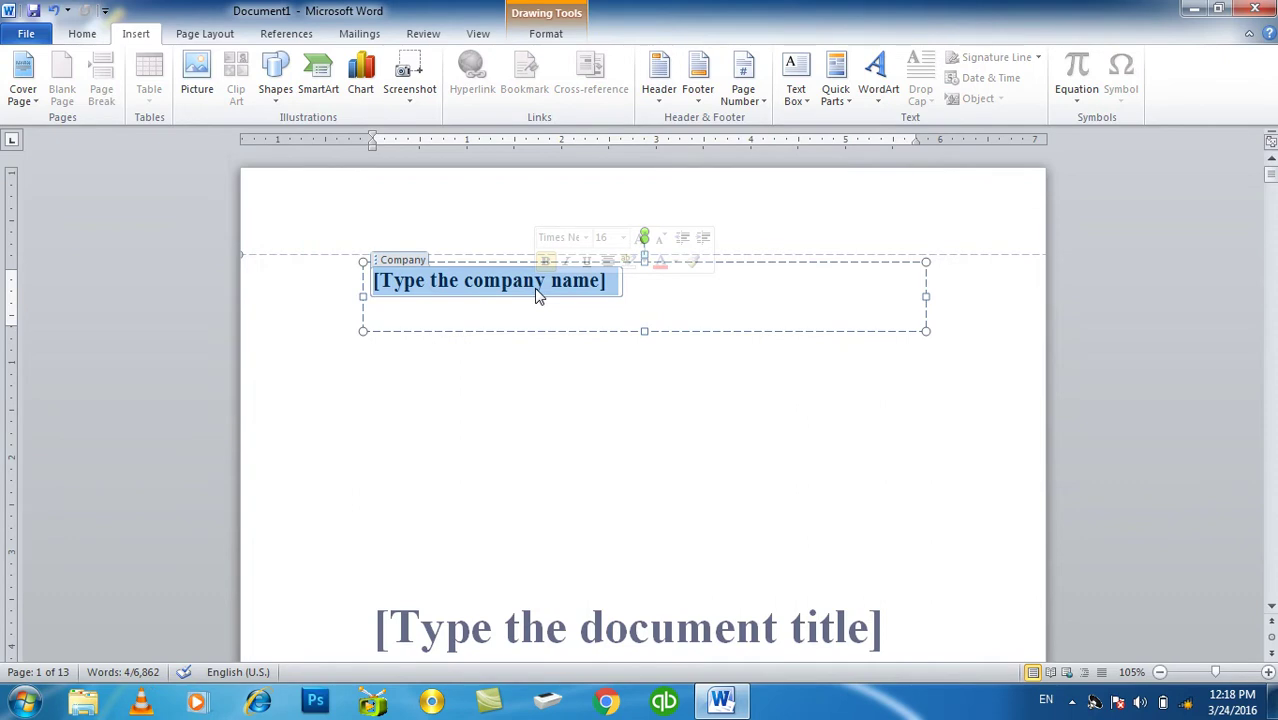
type("Qawar")
key("BackSpace")
key("BackSpace")
key("BackSpace")
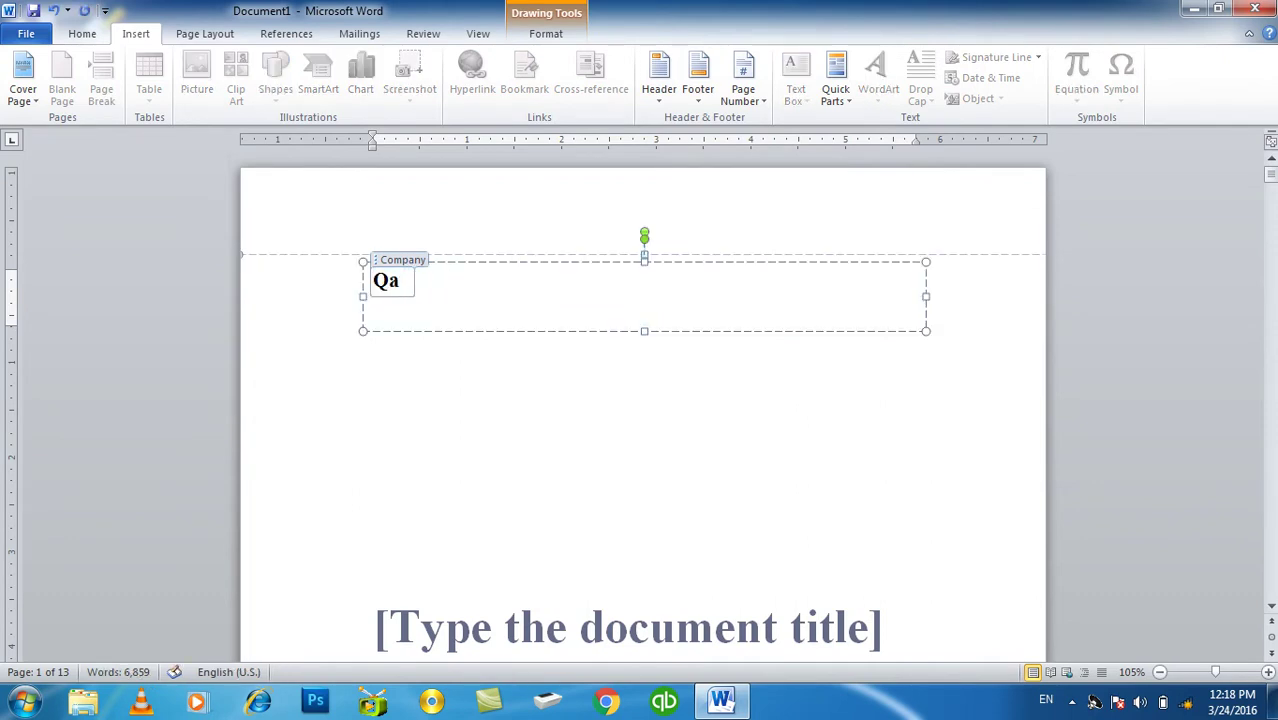
type("zawart")
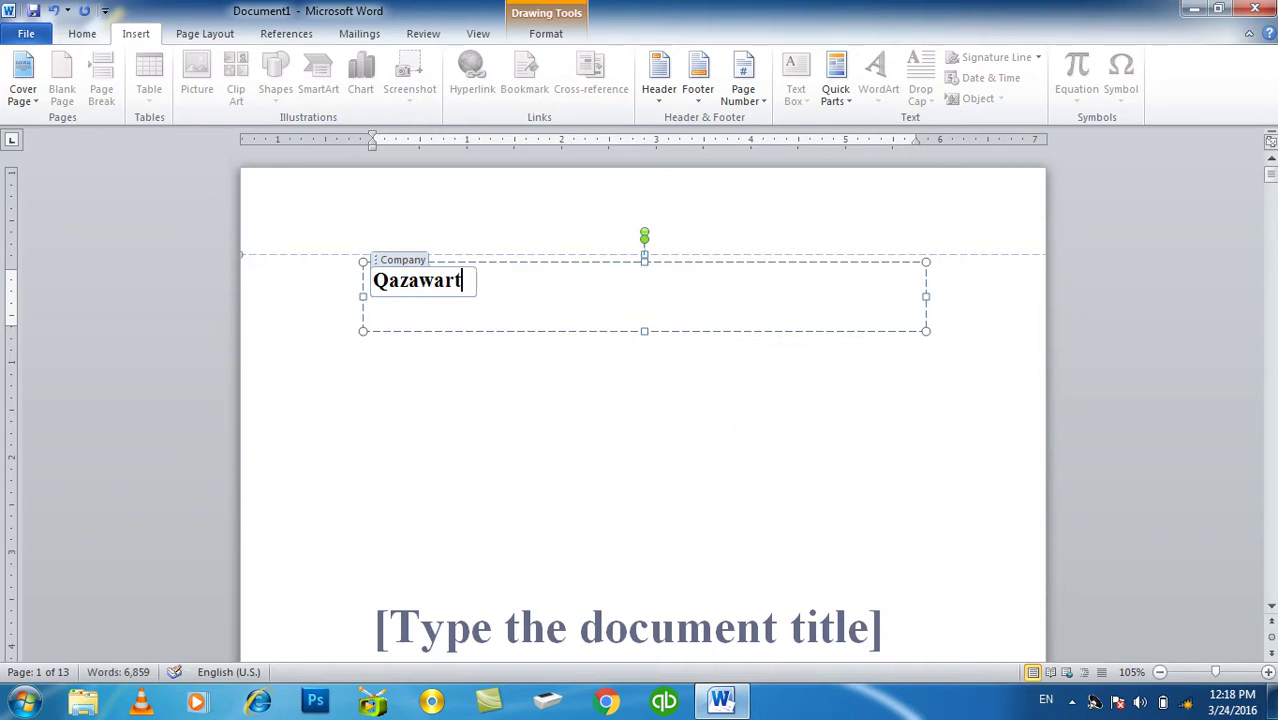
key("BackSpace")
type("t EducationInsittuye")
key("BackSpace")
key("BackSpace")
key("BackSpace")
key("BackSpace")
key("BackSpace")
type("titute")
Step: Add Qazawat to the spelling dictionary
right_click(418, 288)
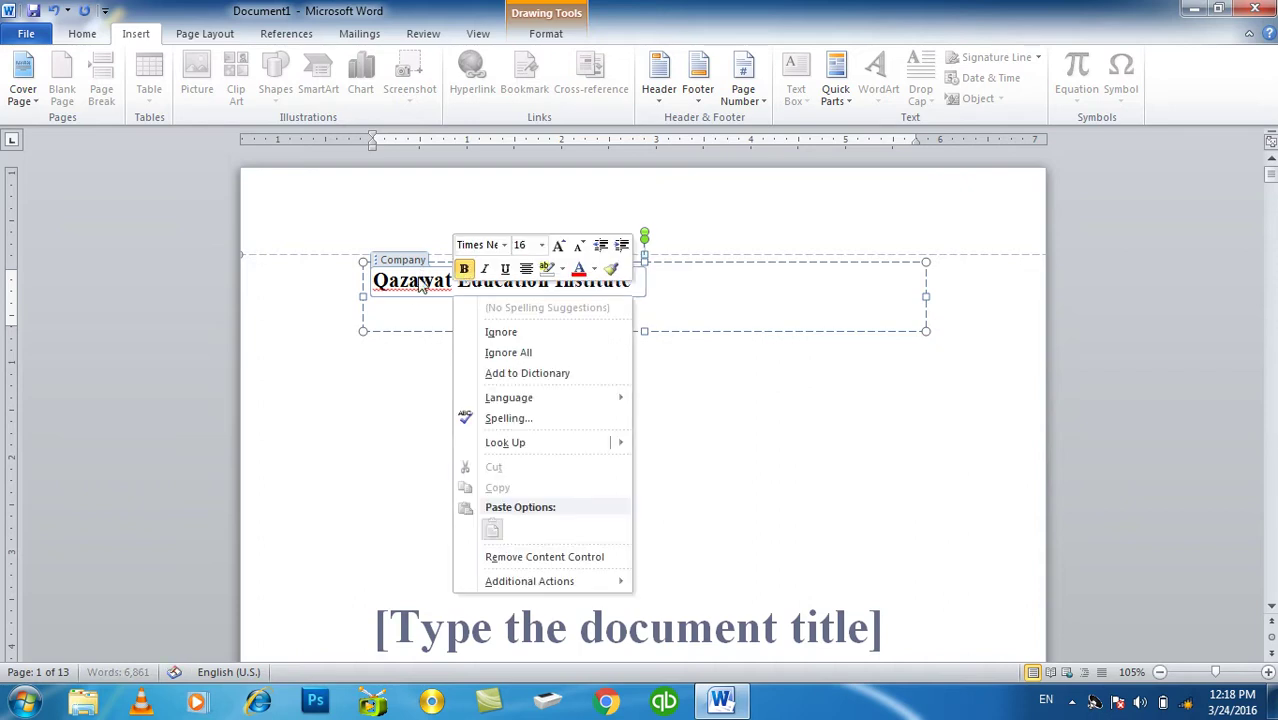
left_click(496, 372)
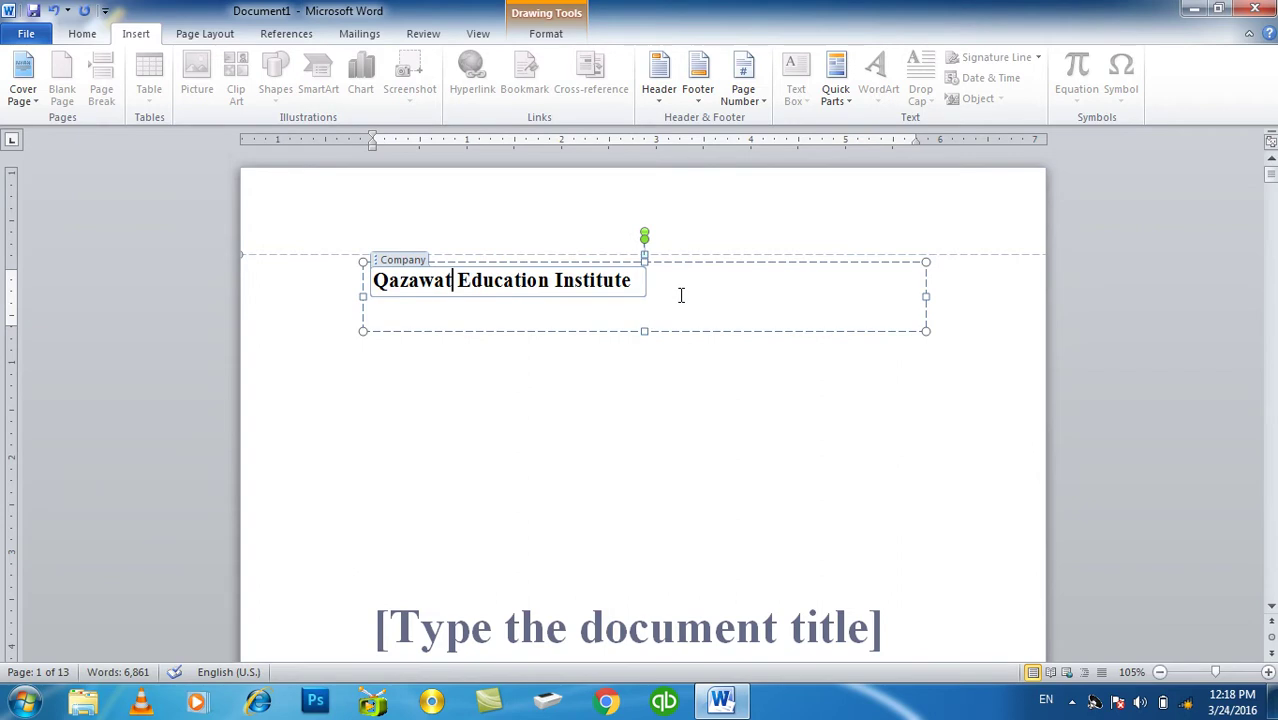
left_click(676, 365)
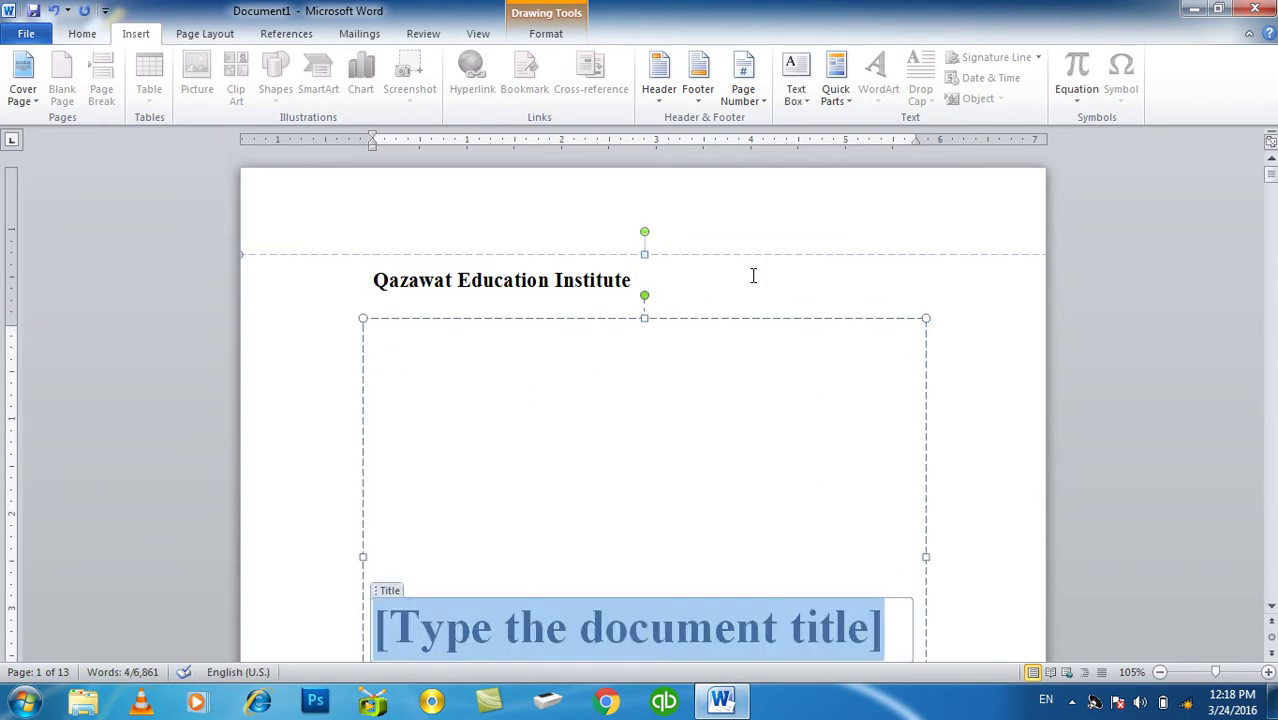
Step: Enlarge the company name text and leave it without underline
left_click(536, 278)
double_click(536, 278)
triple_click(537, 280)
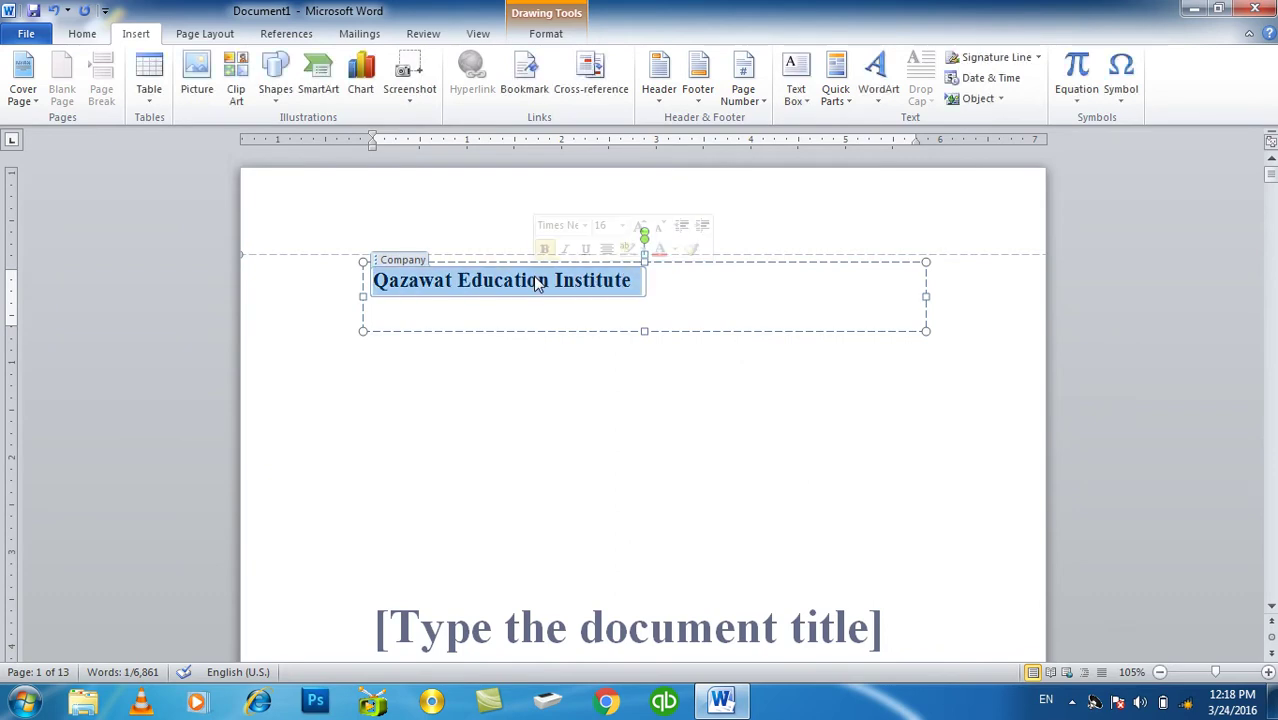
key("ctrl+bracketright")
key("ctrl+bracketright")
key("ctrl+bracketright")
key("ctrl+bracketright")
key("ctrl+bracketright")
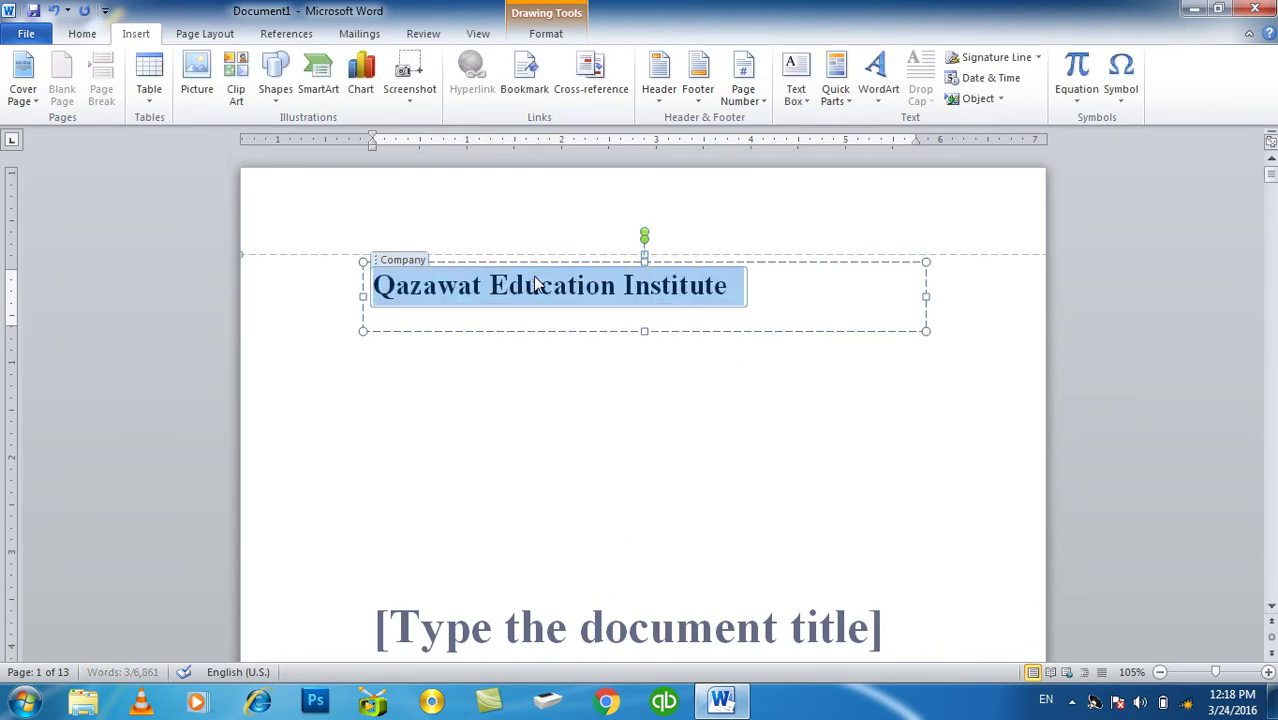
key("ctrl+u")
key("Right")
key("Down")
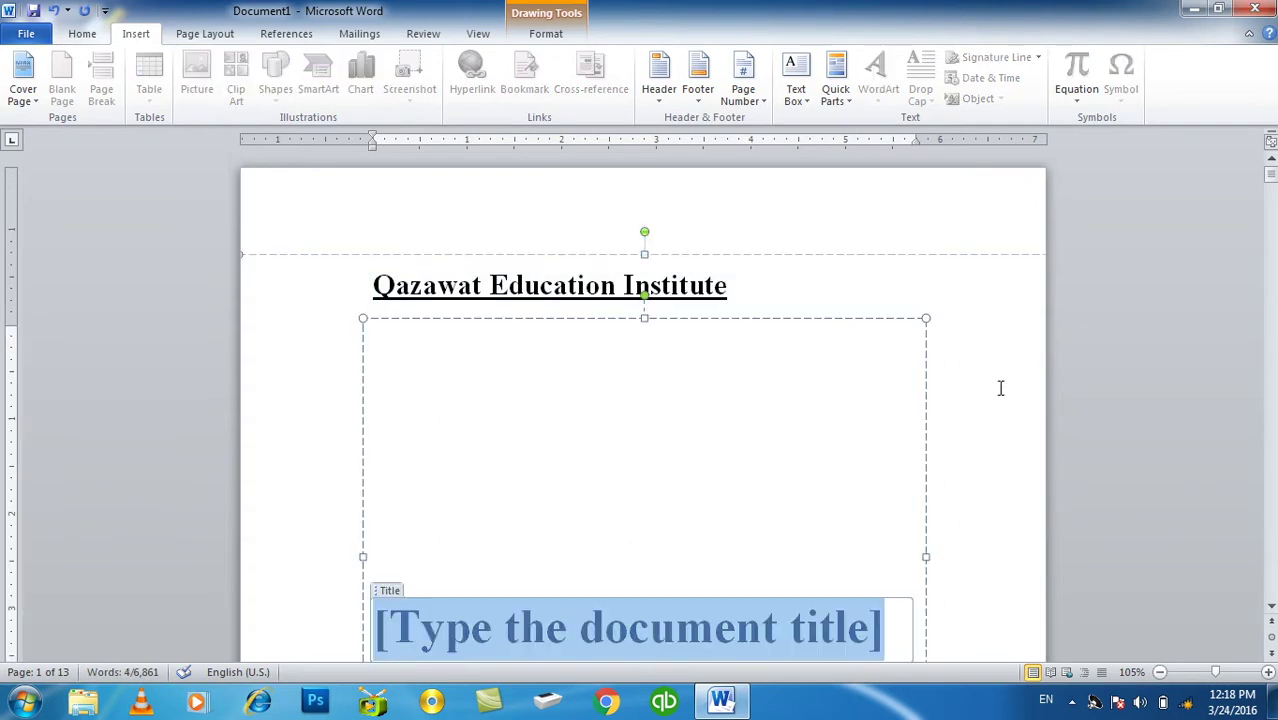
left_click(604, 287)
key("ctrl+a")
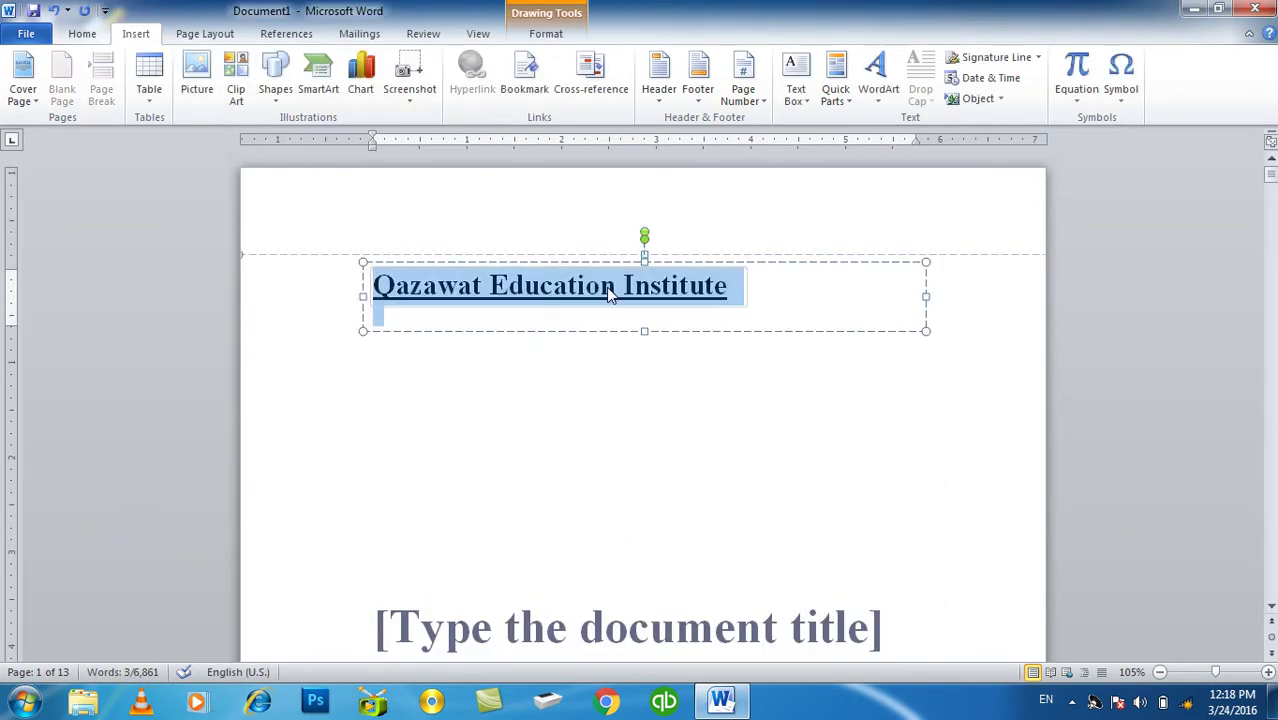
key("ctrl+u")
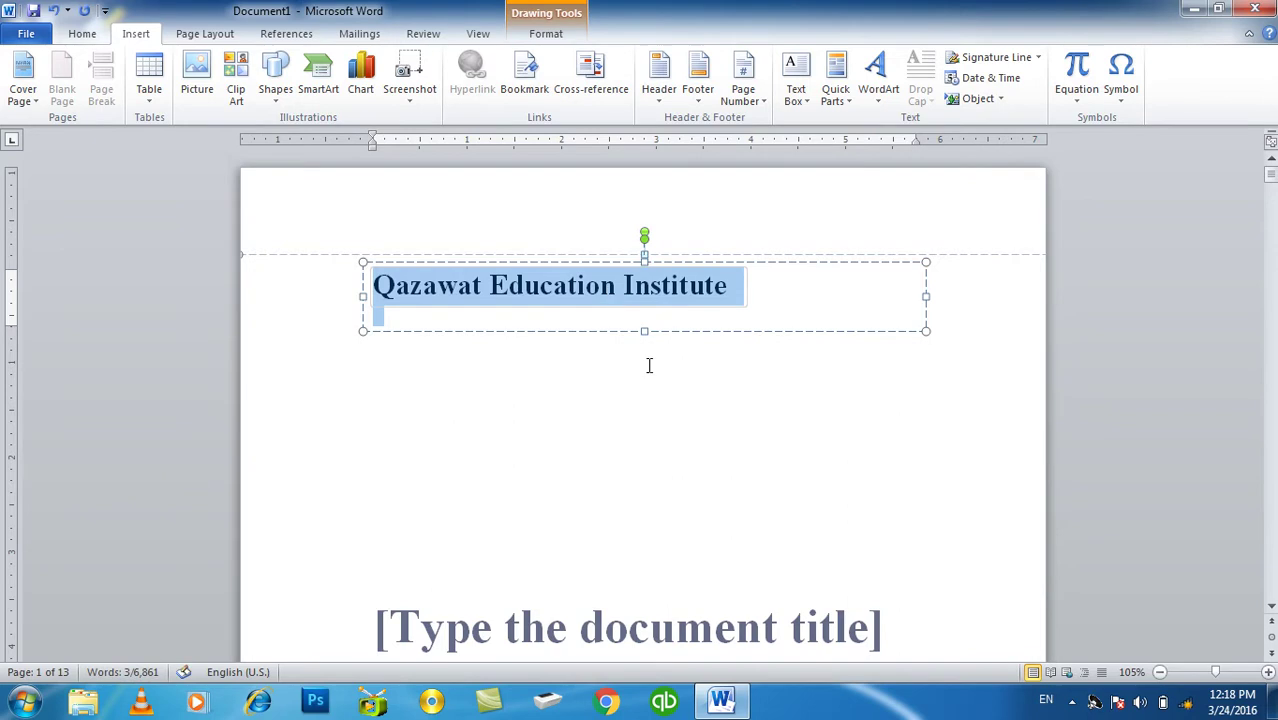
key("Right")
key("Down")
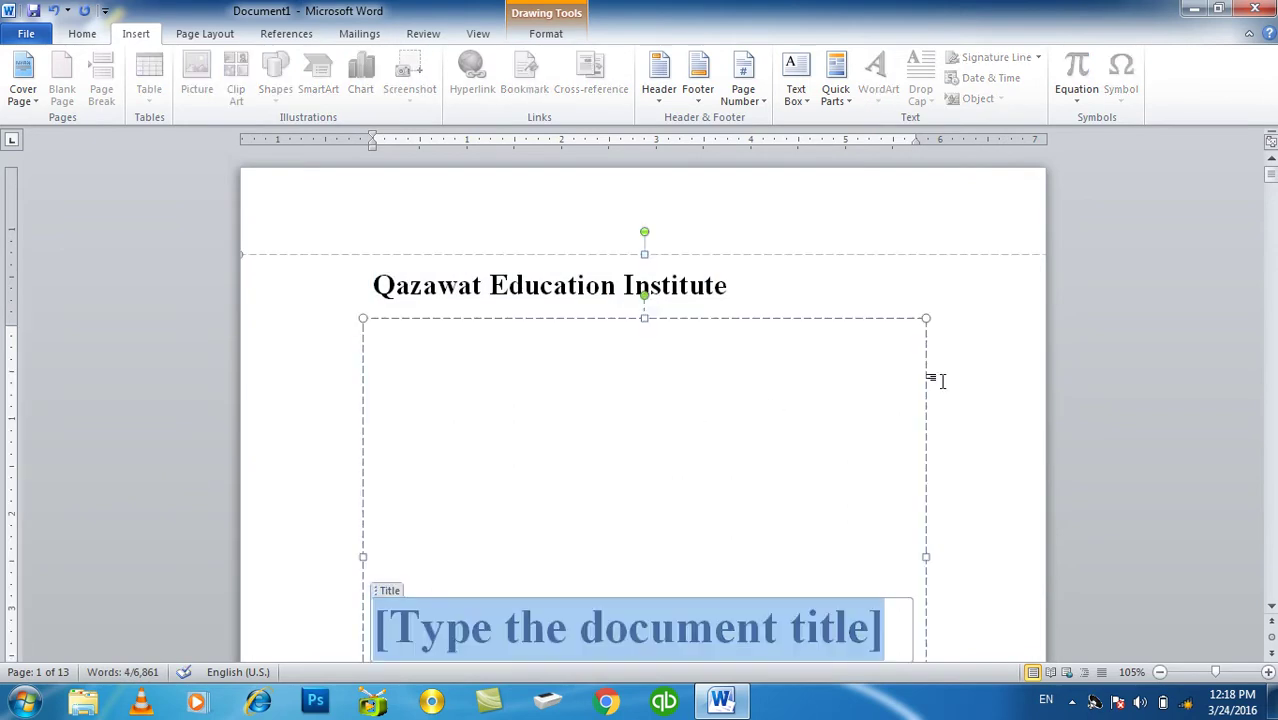
Step: Type the title 'Ms Excel Functions and Formulas' and shrink all cover text two steps
scroll(940, 380, "down", 3)
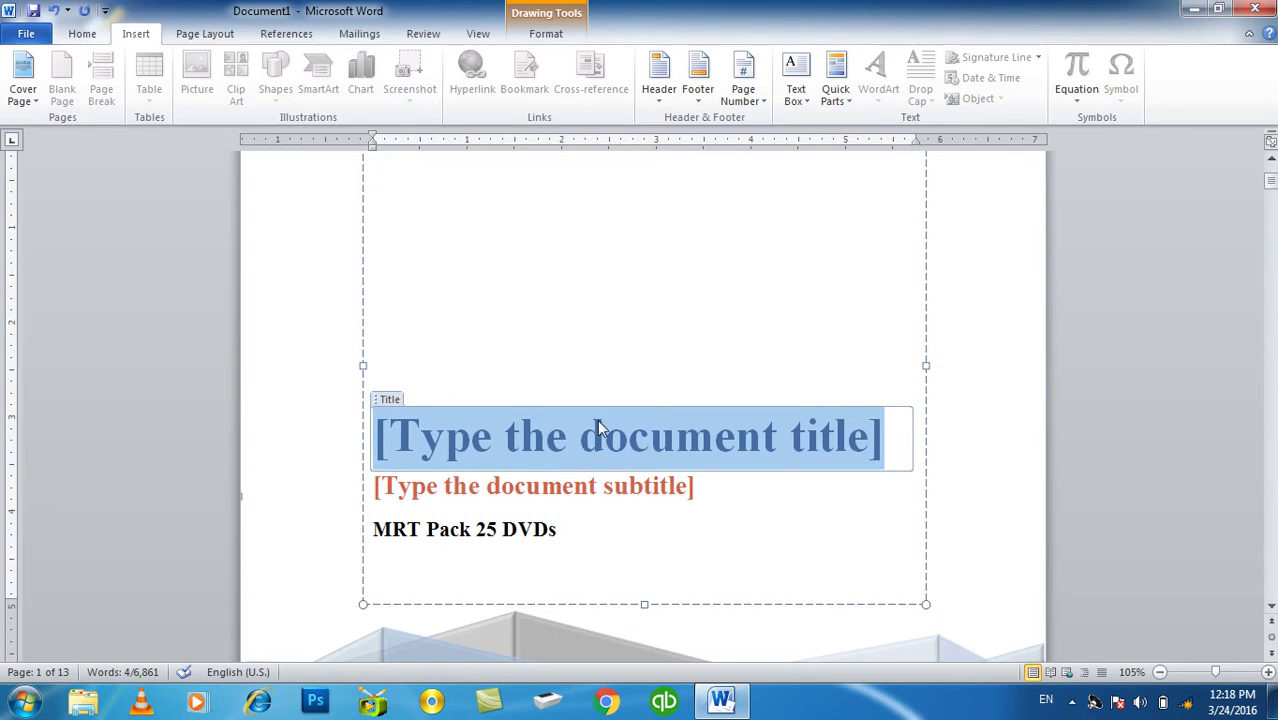
type("Ms Excel Functions and Formulas")
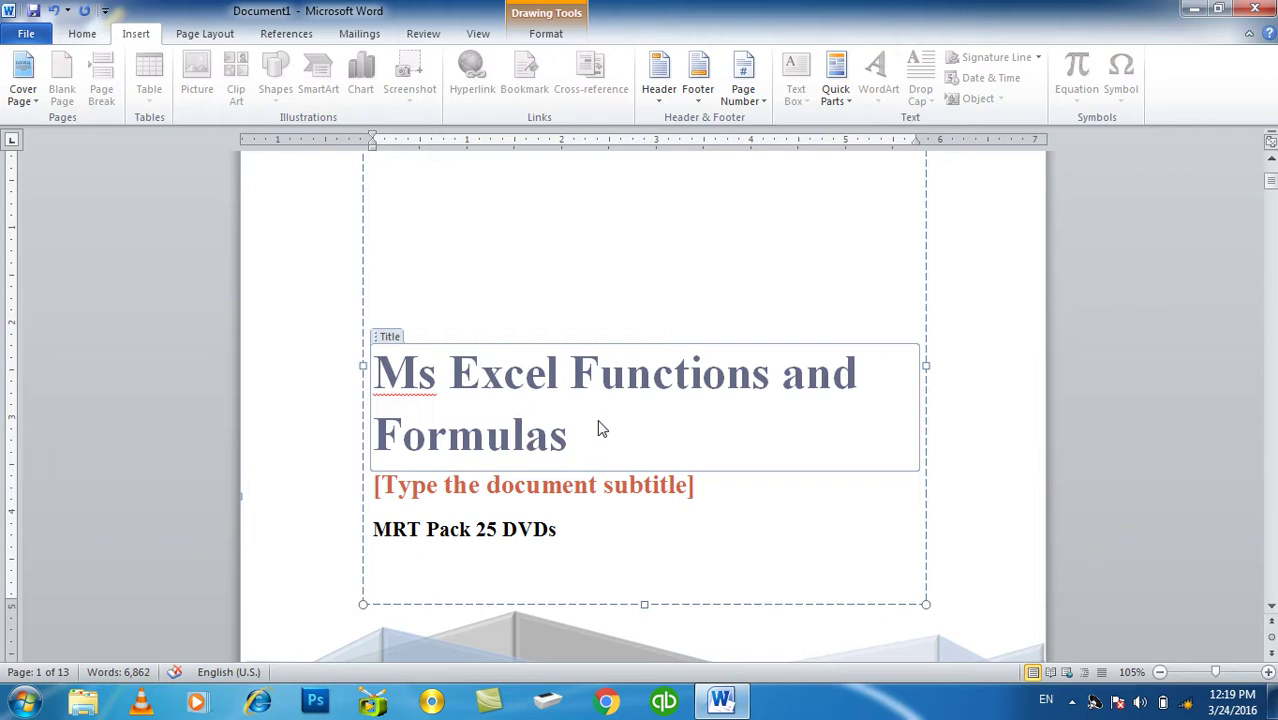
key("ctrl+a")
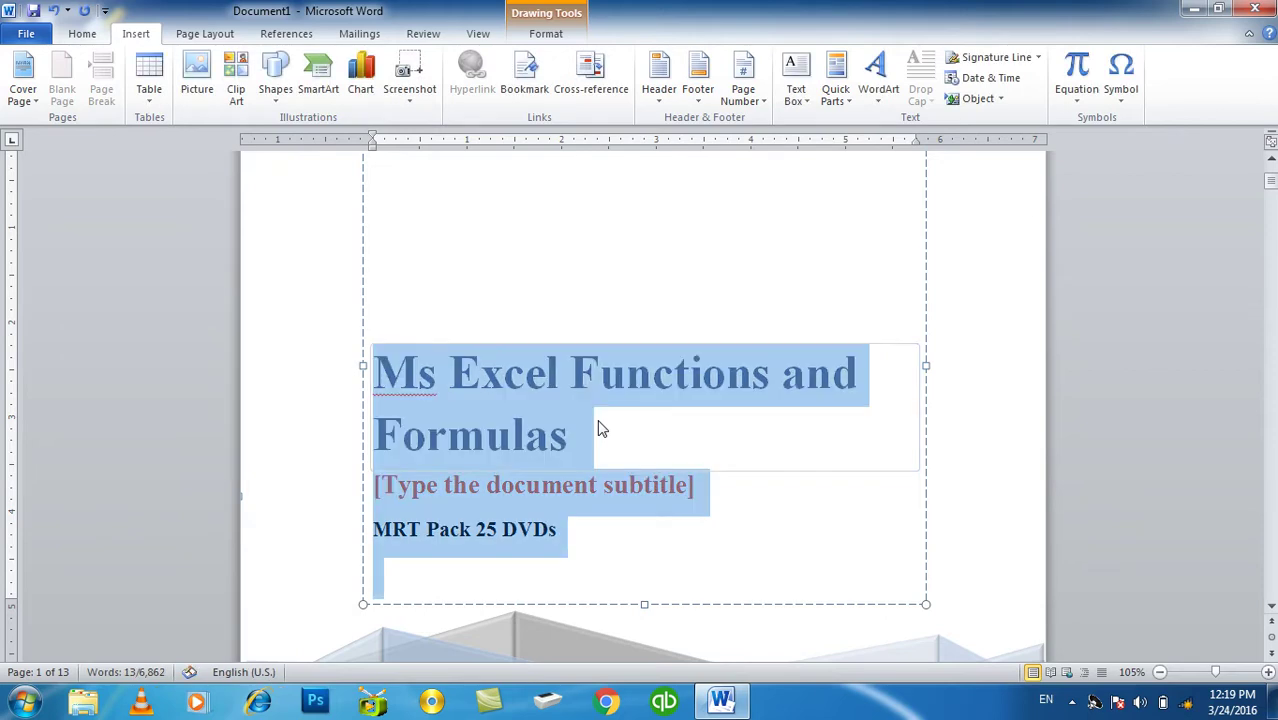
key("ctrl+bracketleft")
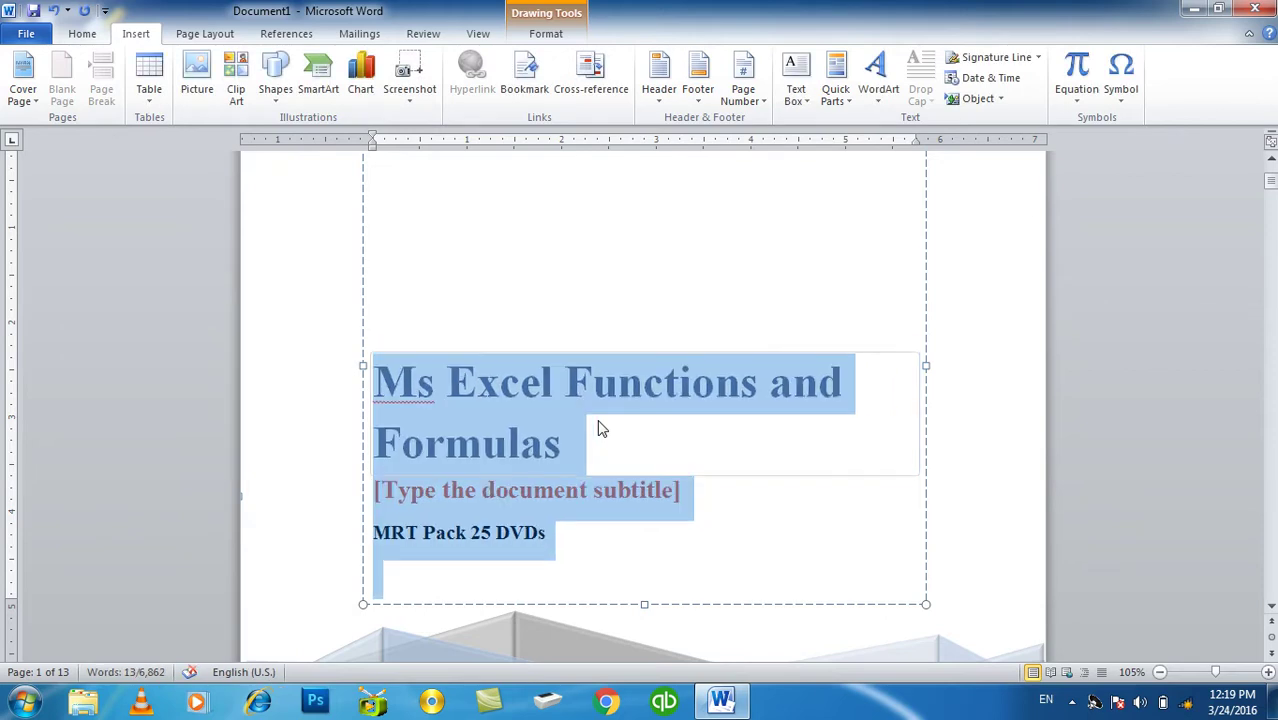
key("ctrl+bracketleft")
key("ctrl+bracketleft")
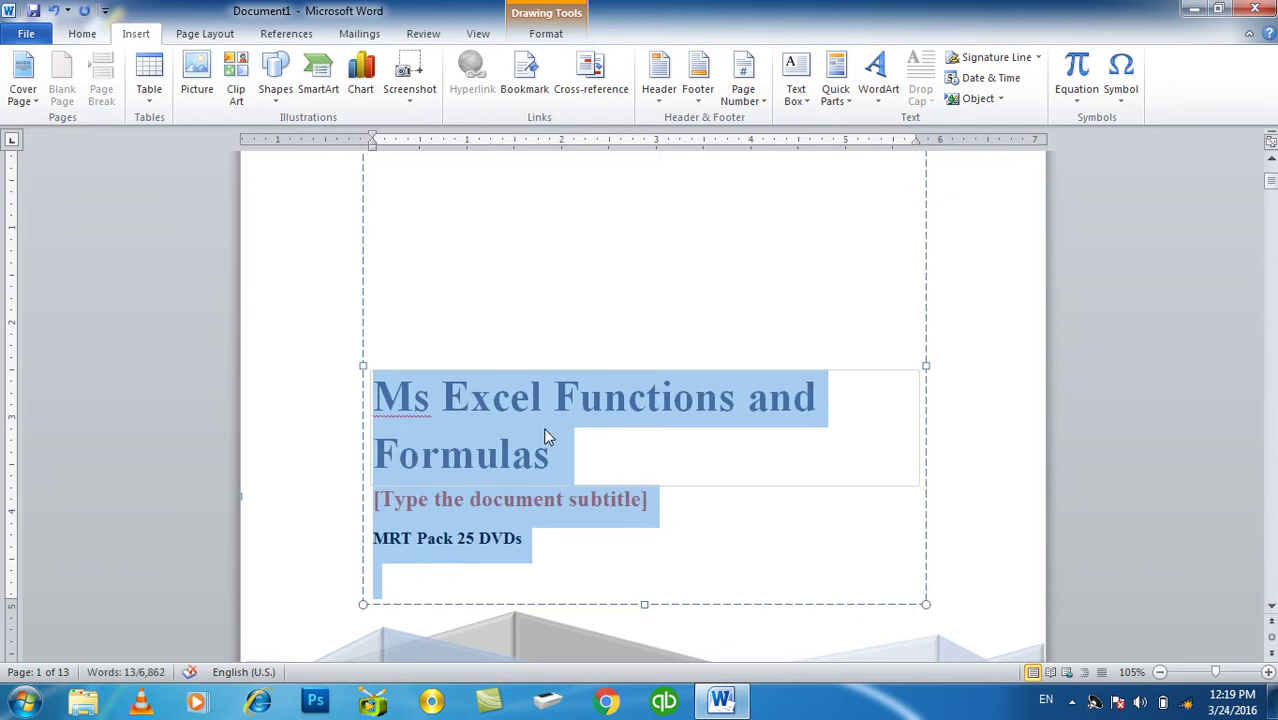
Step: Correct Ms to MS and shrink the title two more steps to fit one line
left_click(545, 435)
right_click(412, 416)
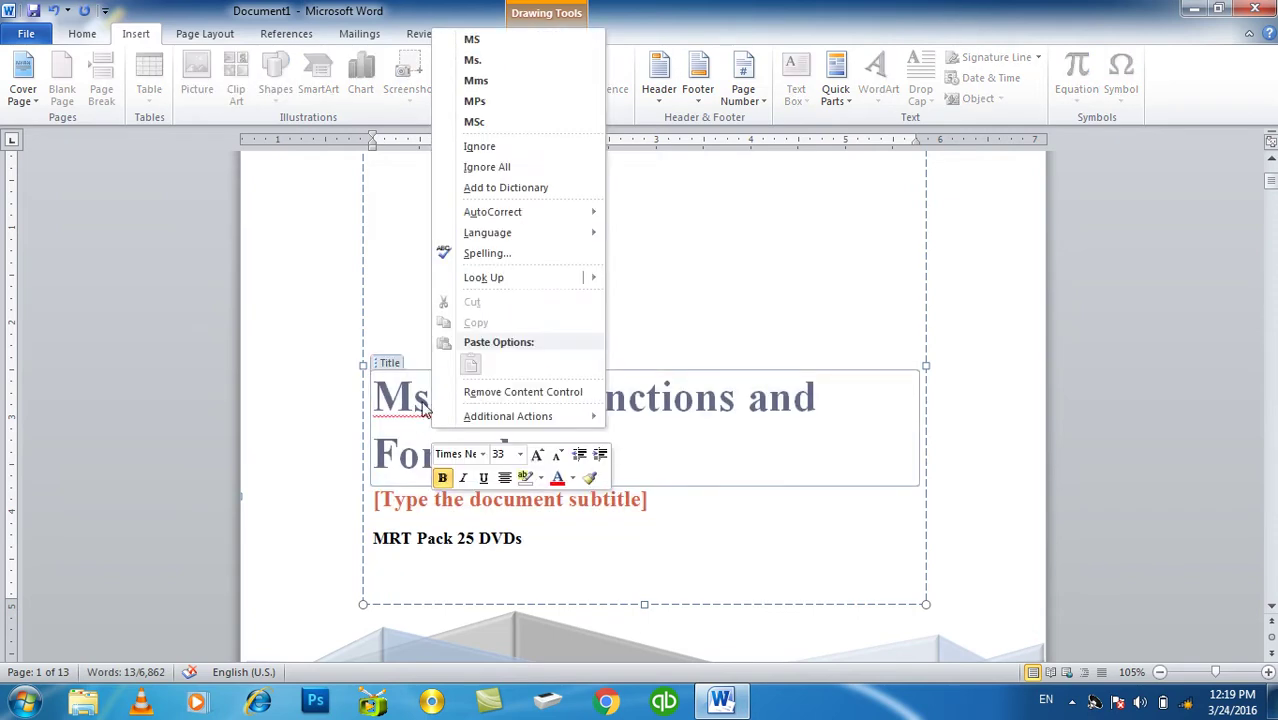
left_click(510, 42)
left_click_drag(553, 455, 383, 398)
key("ctrl+bracketleft")
key("ctrl+bracketleft")
key("ctrl+bracketleft")
key("ctrl+bracketleft")
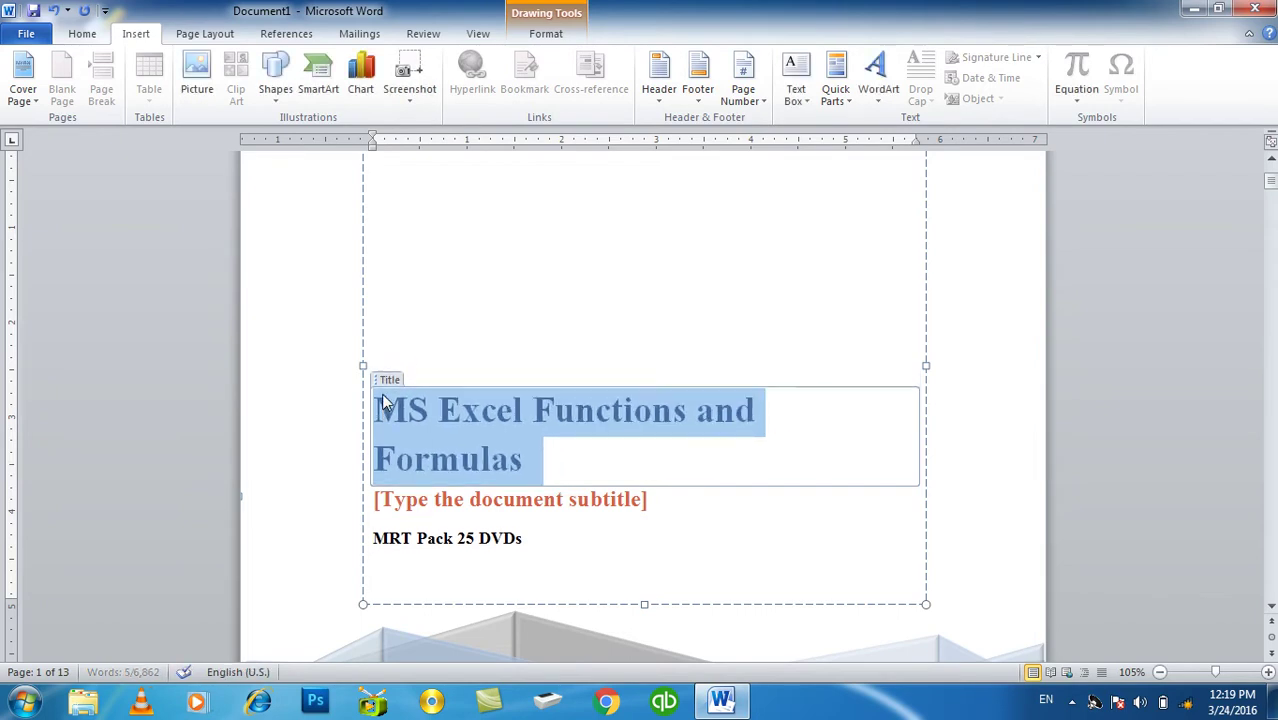
key("ctrl+bracketleft")
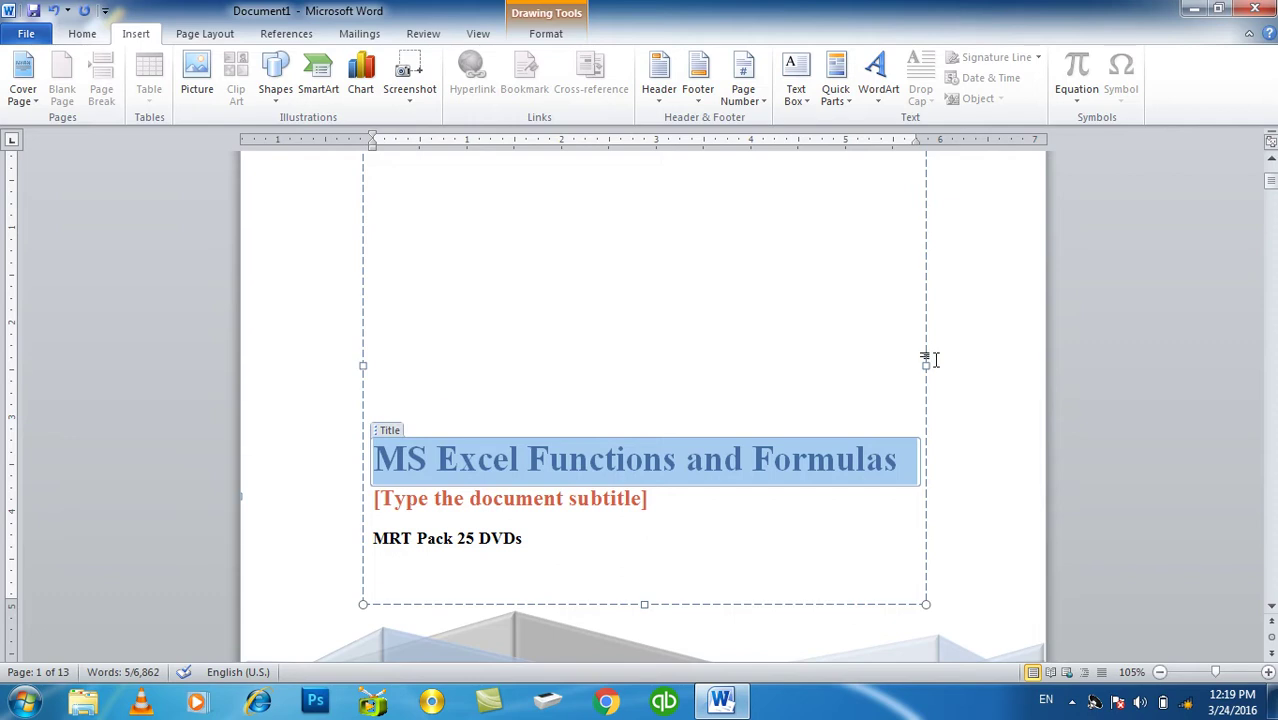
left_click(936, 414)
Step: Set the subtitle to 'Functions & Formulas', replacing the typed comma with &
scroll(936, 414, "down", 3)
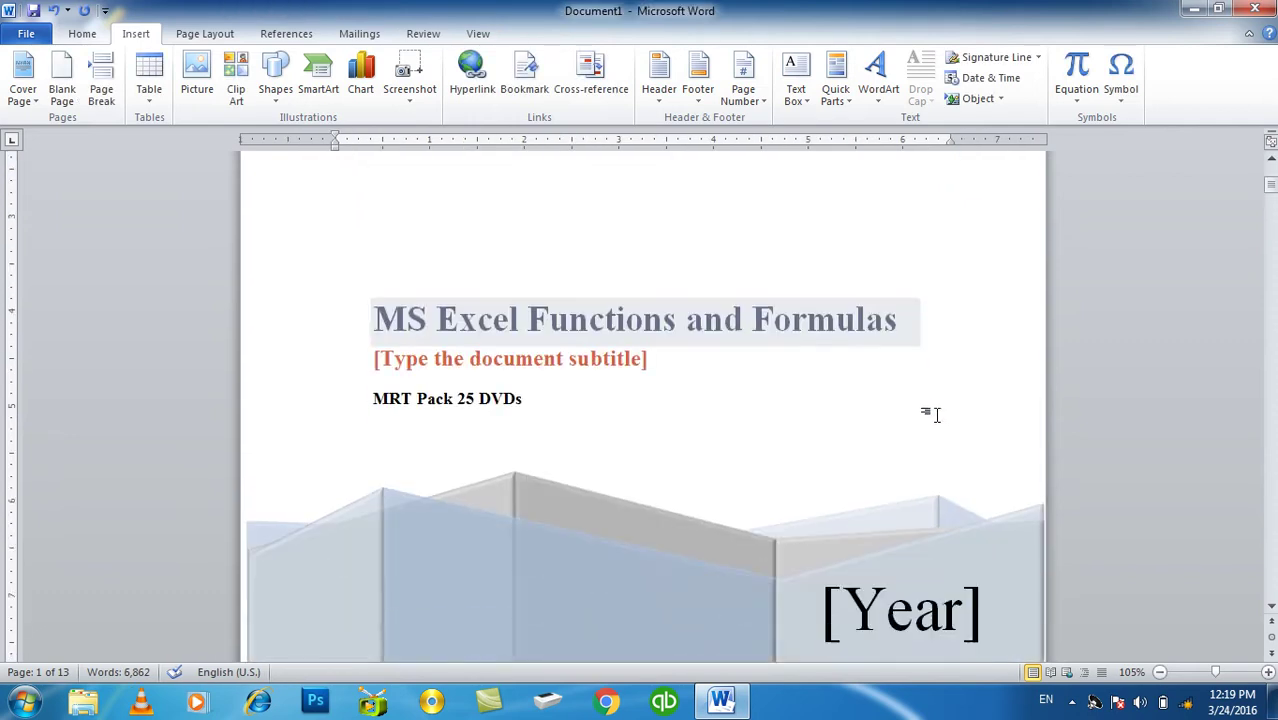
left_click(530, 362)
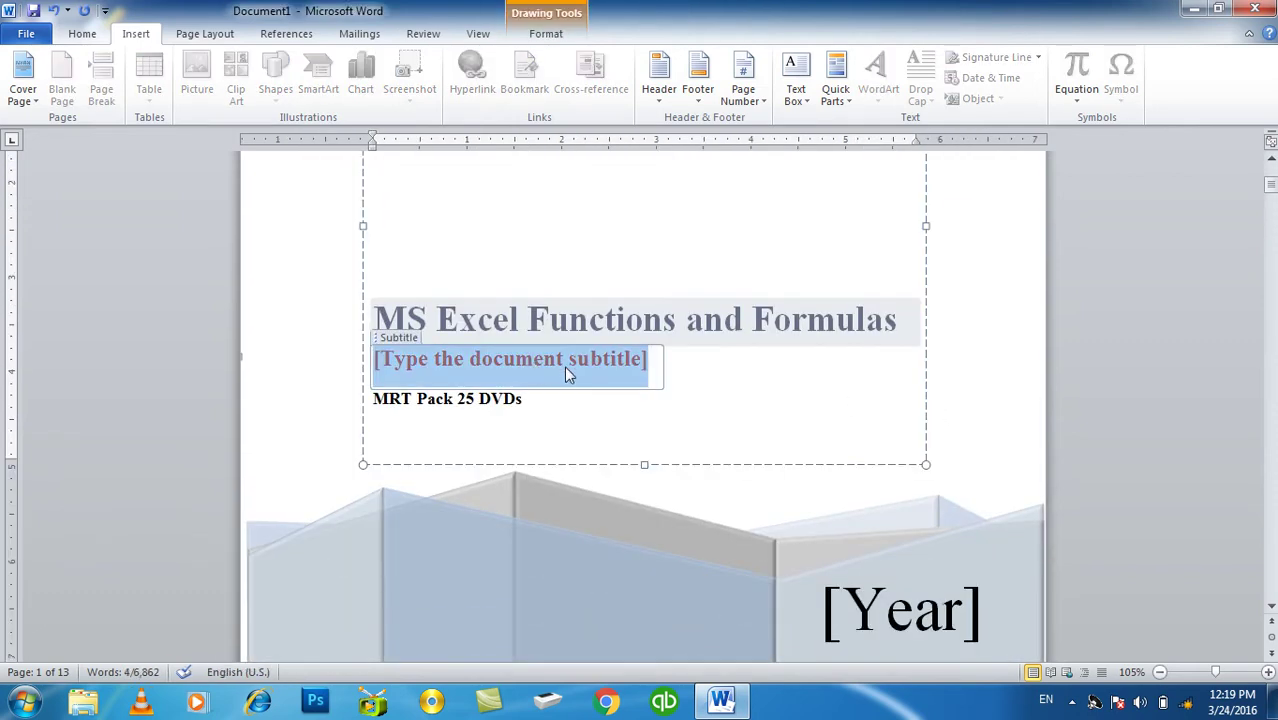
type("Function")
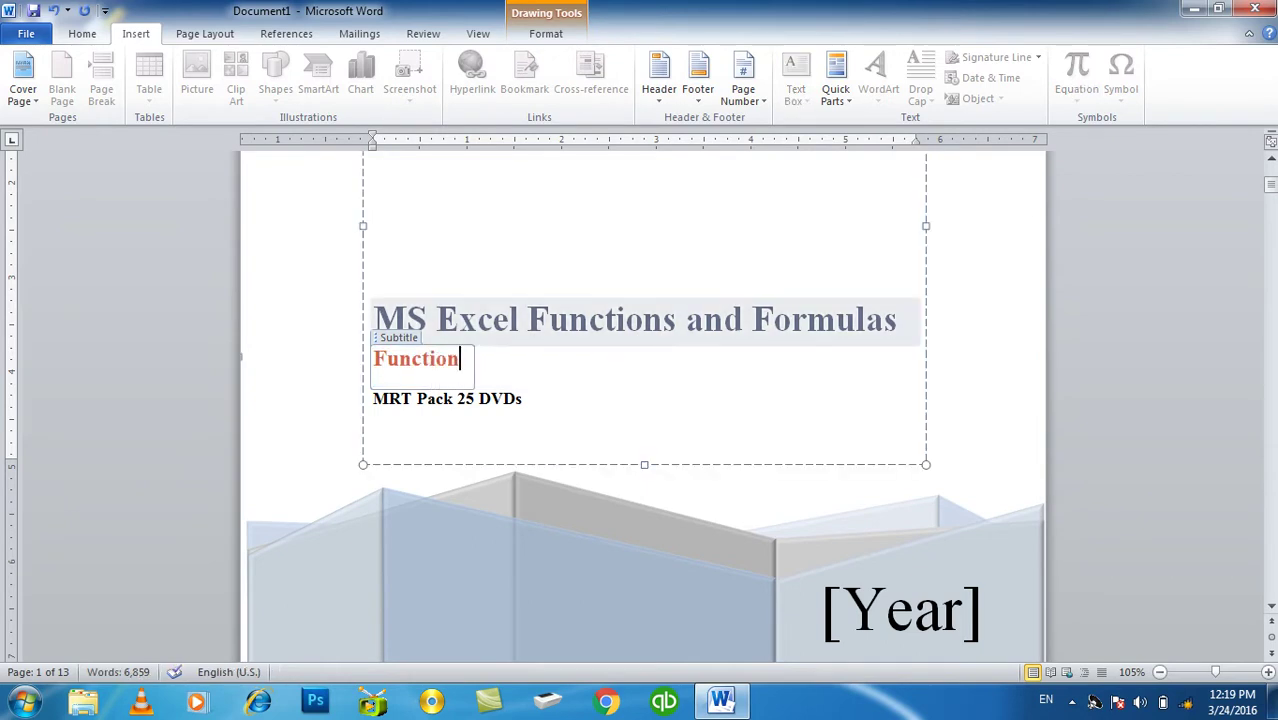
type("s")
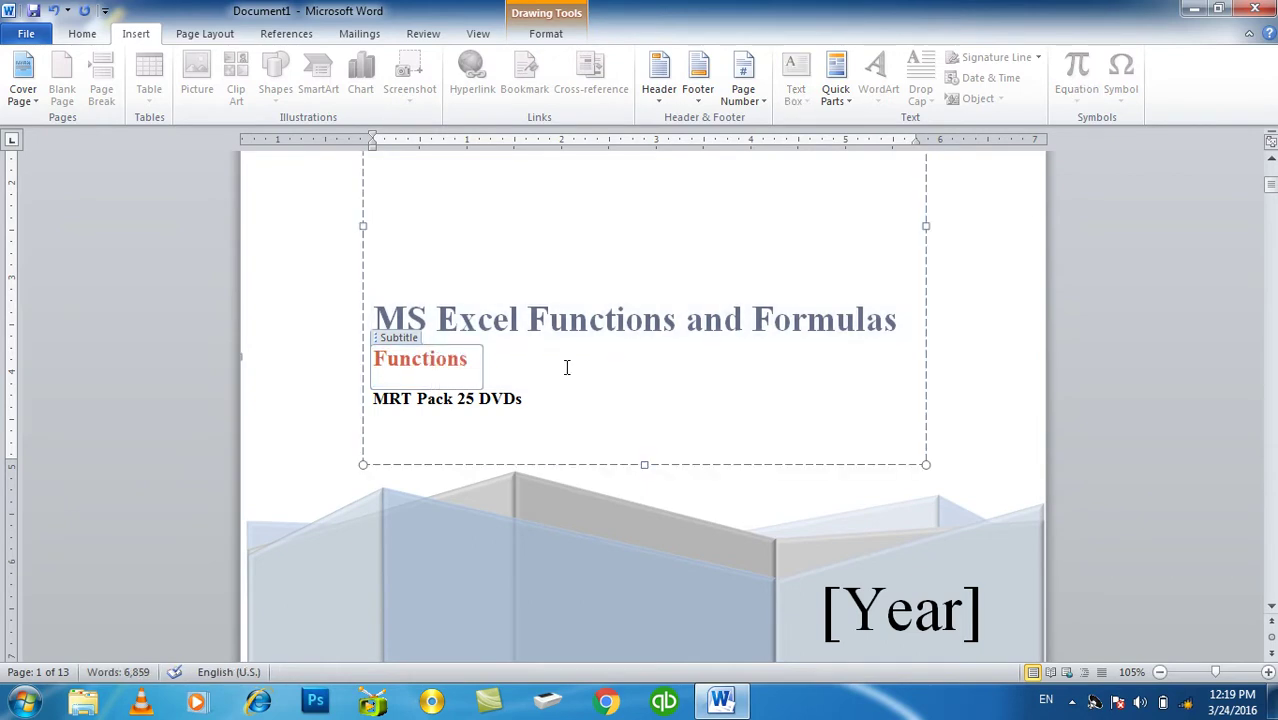
type(", Formulas")
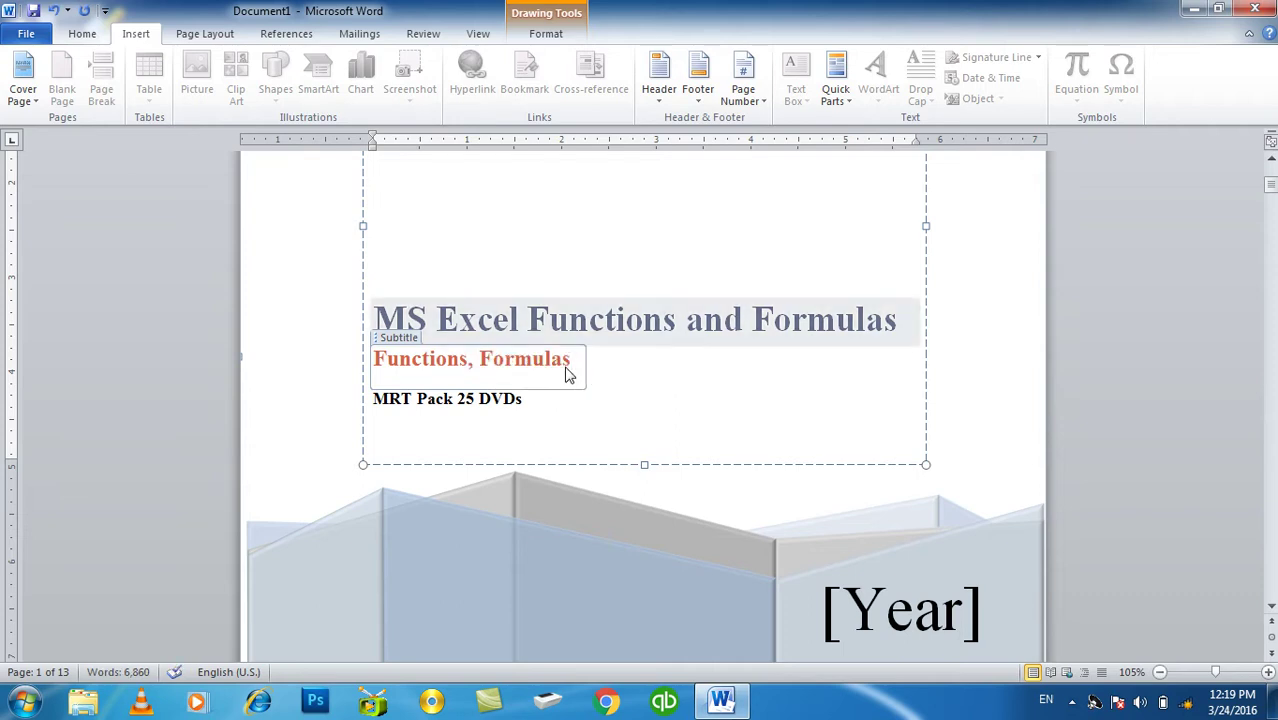
key("shift+Left")
key("Left")
key("shift+Right")
type("&")
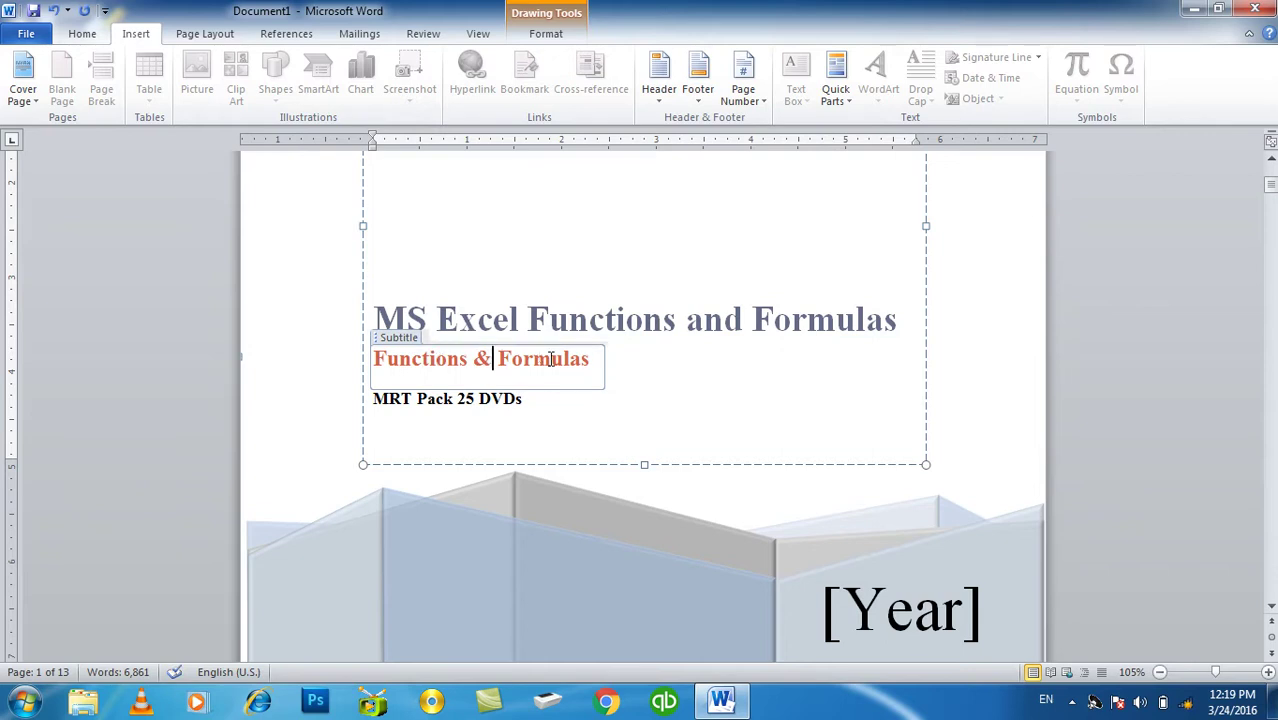
left_click(959, 357)
Step: Select the existing Author text on the cover page
scroll(694, 393, "up", 3)
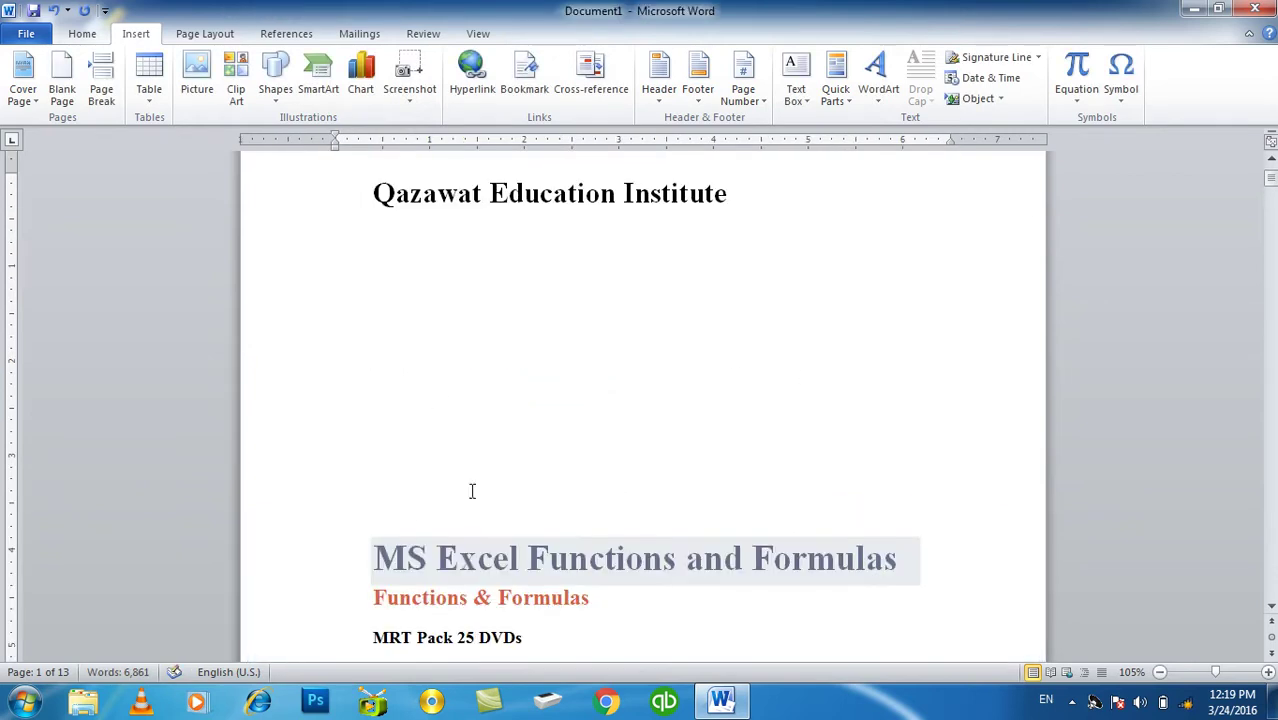
scroll(471, 480, "down", 3)
left_click(478, 448)
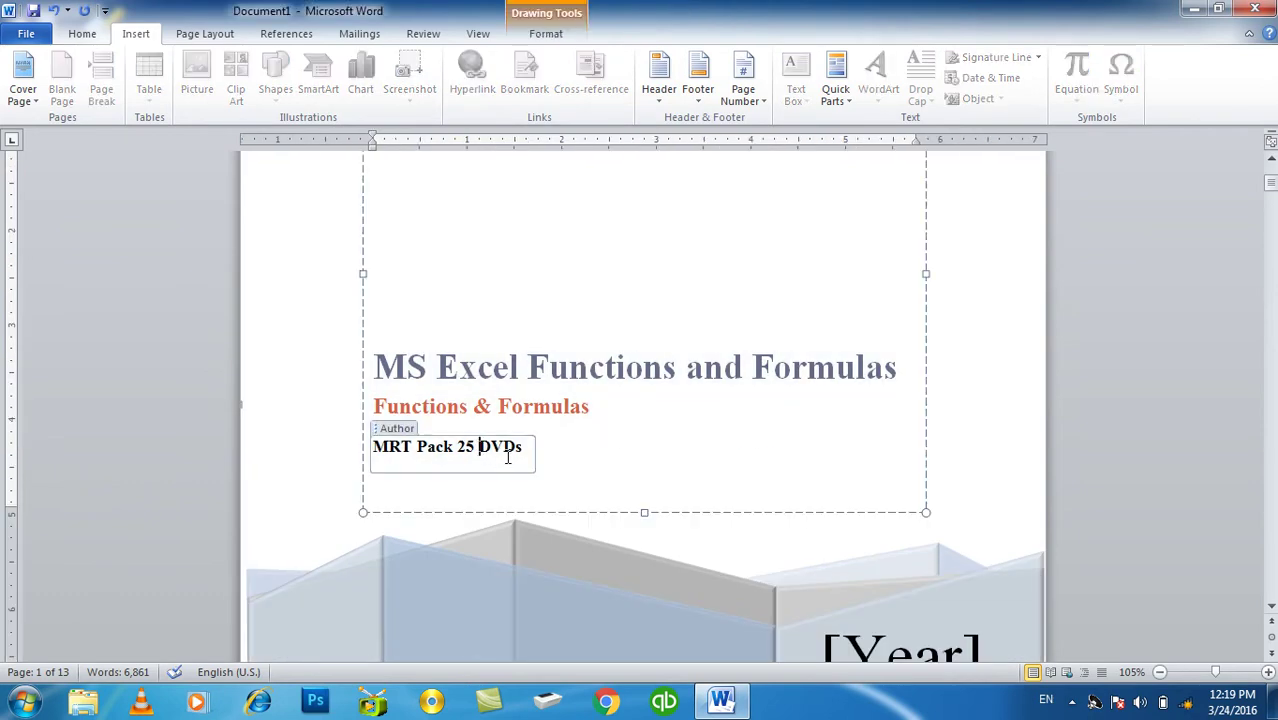
left_click_drag(522, 448, 366, 447)
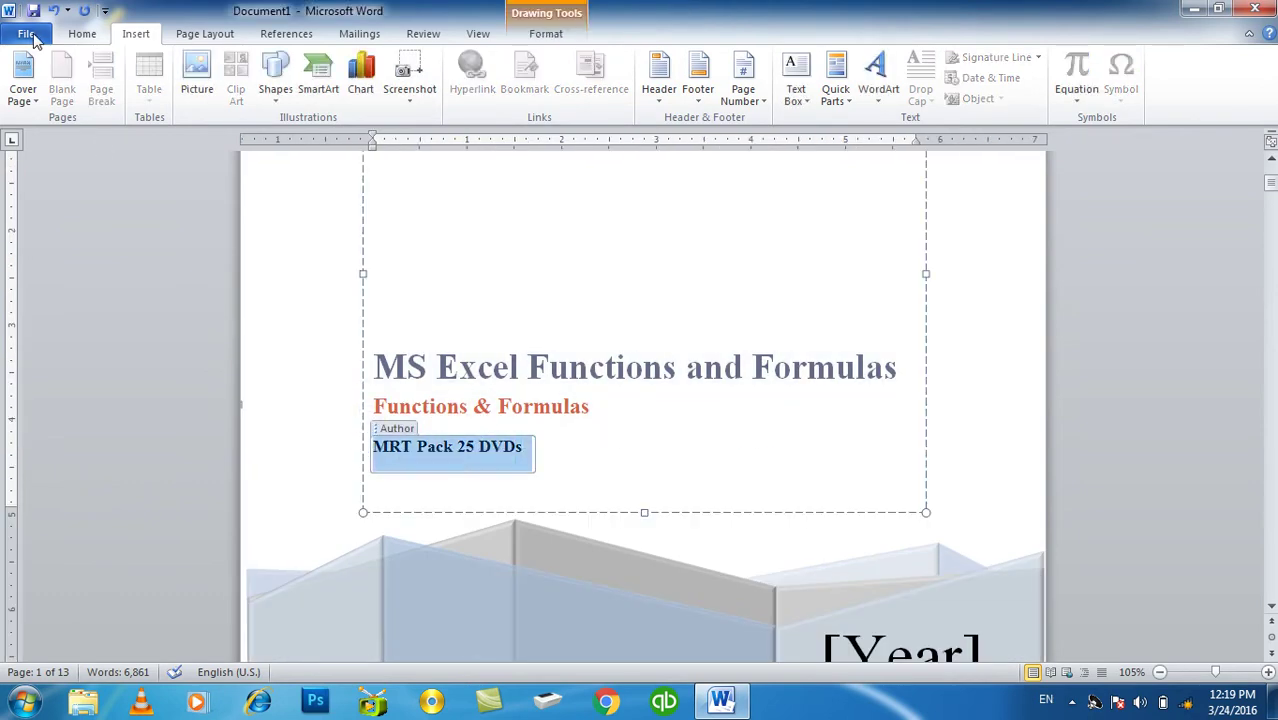
Step: Replace the user name and initials in Word's General options, then delete the cover's Author text
left_click(30, 35)
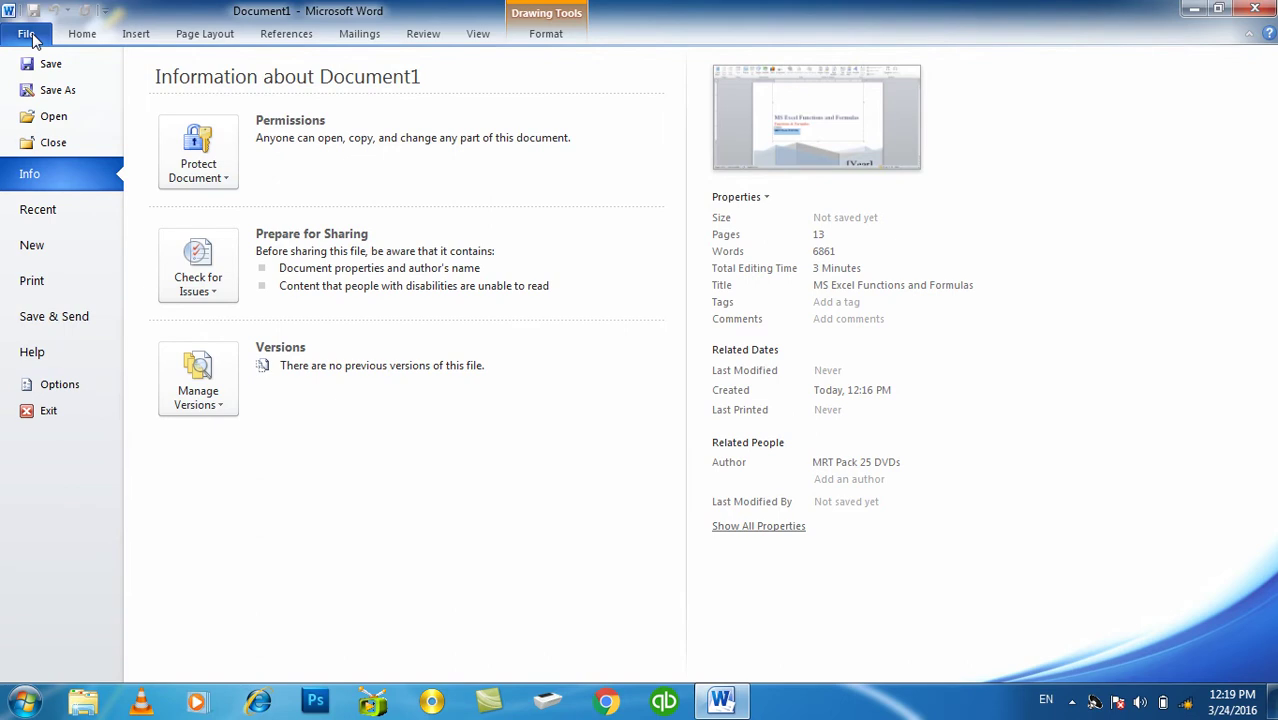
left_click(77, 382)
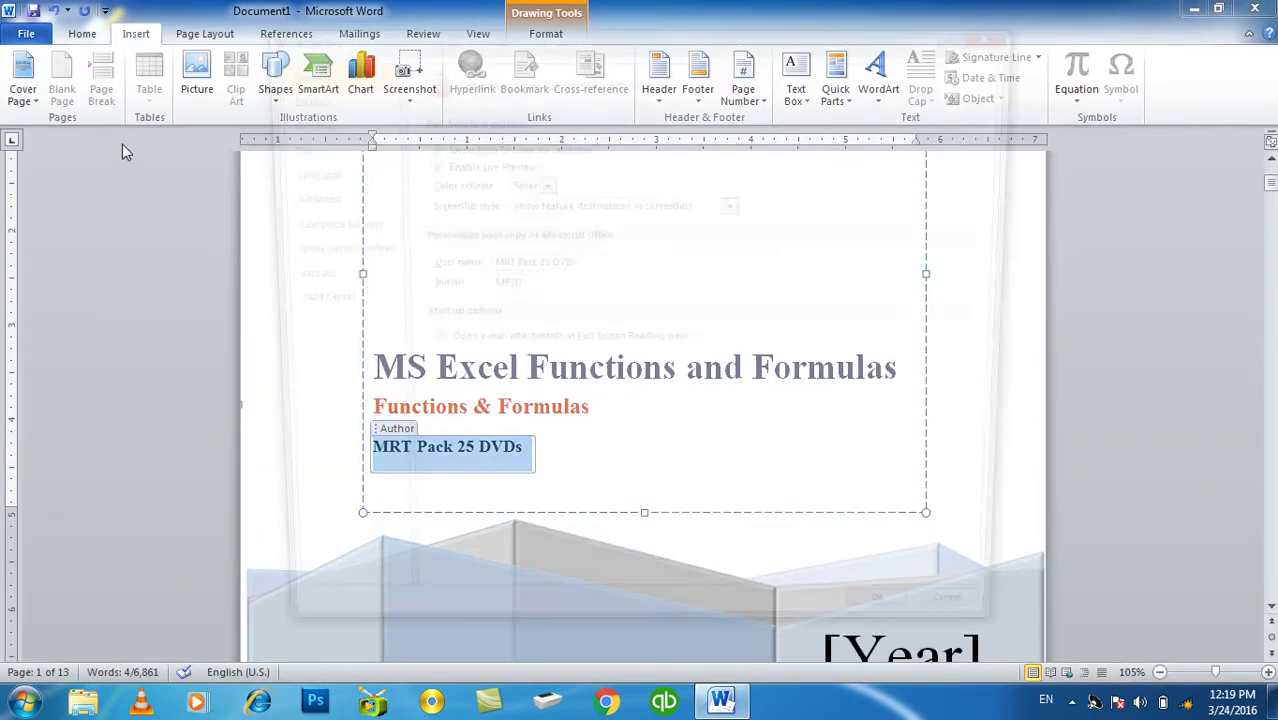
triple_click(599, 265)
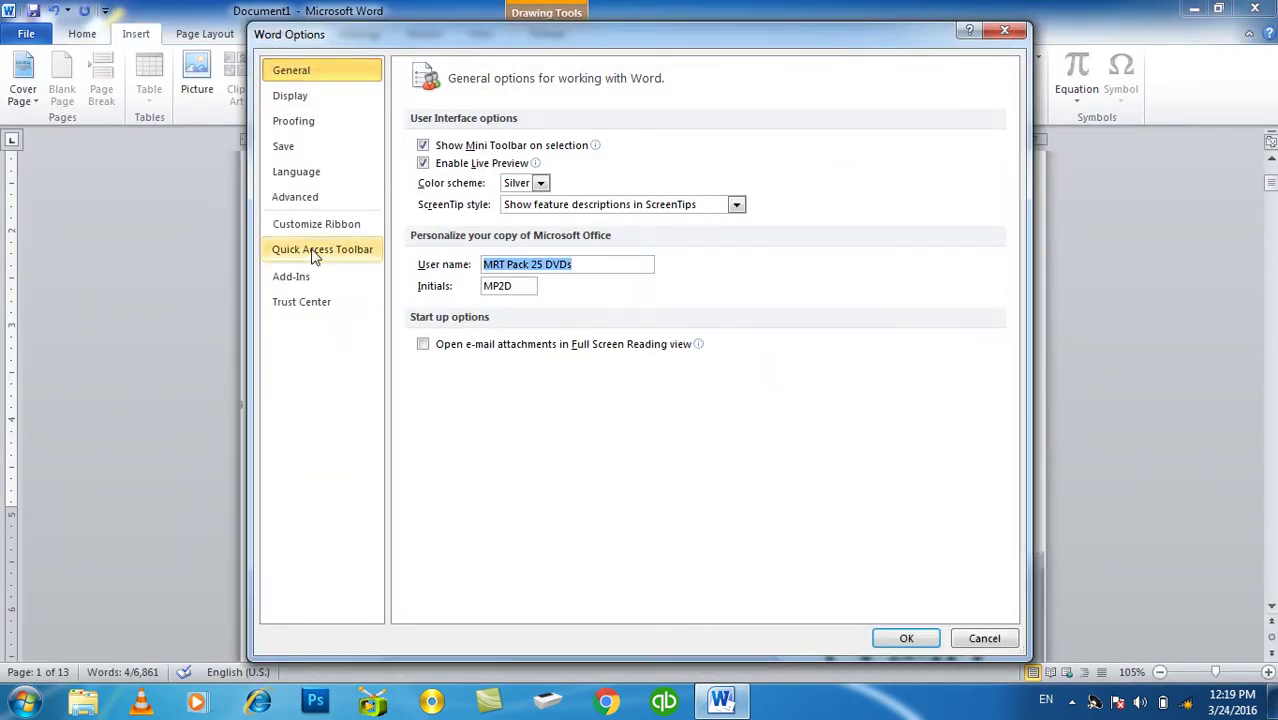
type("Muhammad Islam Saifzada")
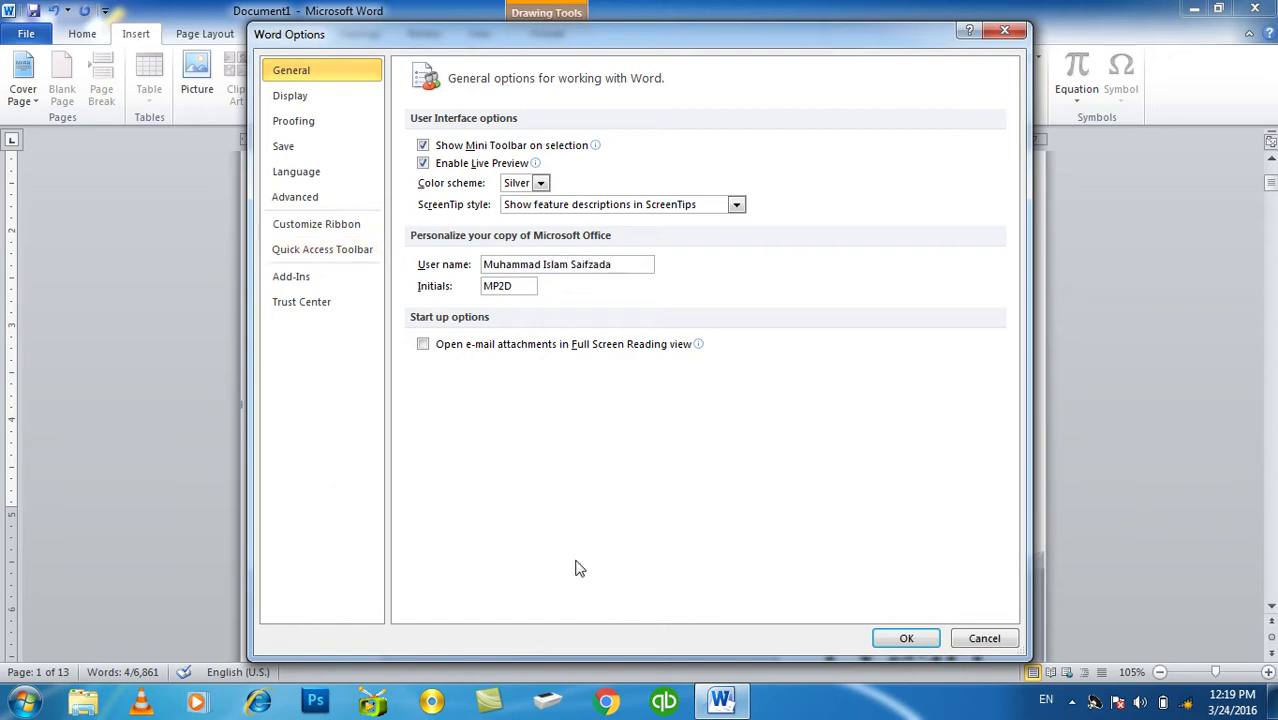
key("Tab")
type("MIS")
left_click(924, 641)
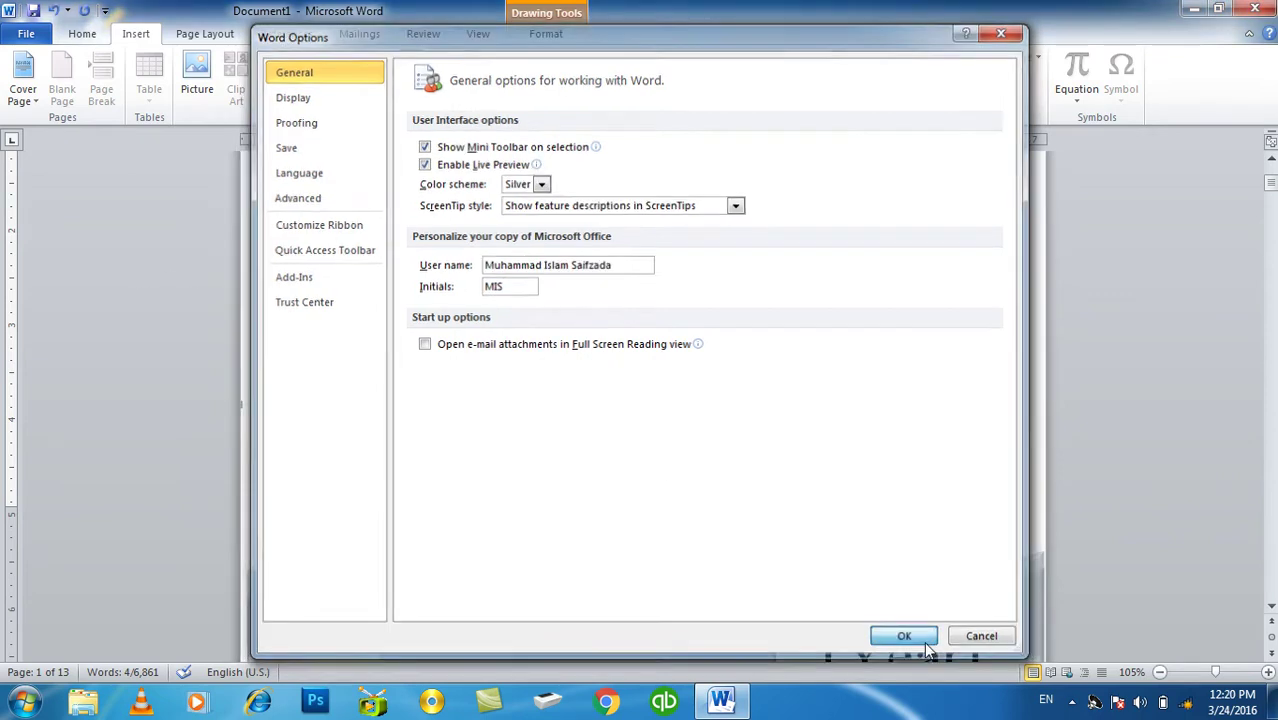
key("Delete")
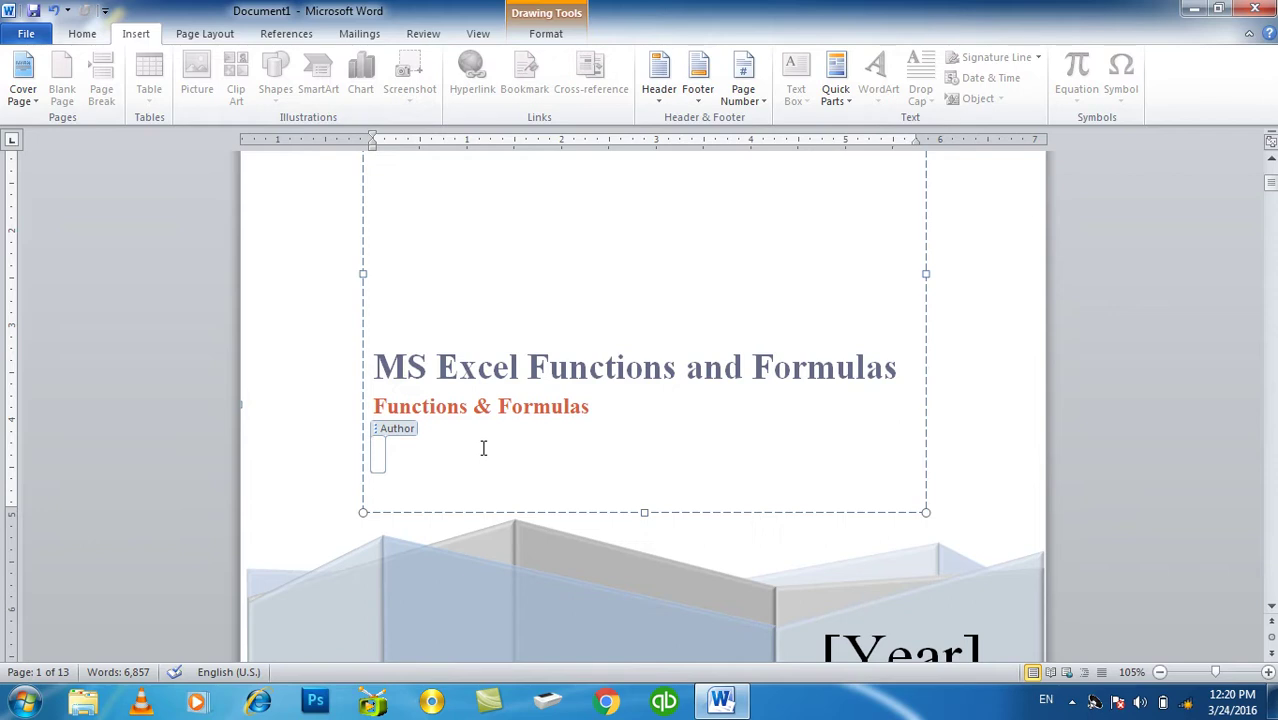
Step: Enter the author's full name on the cover and set the Year field to 2010
type("Muhammad Islam Saifzada")
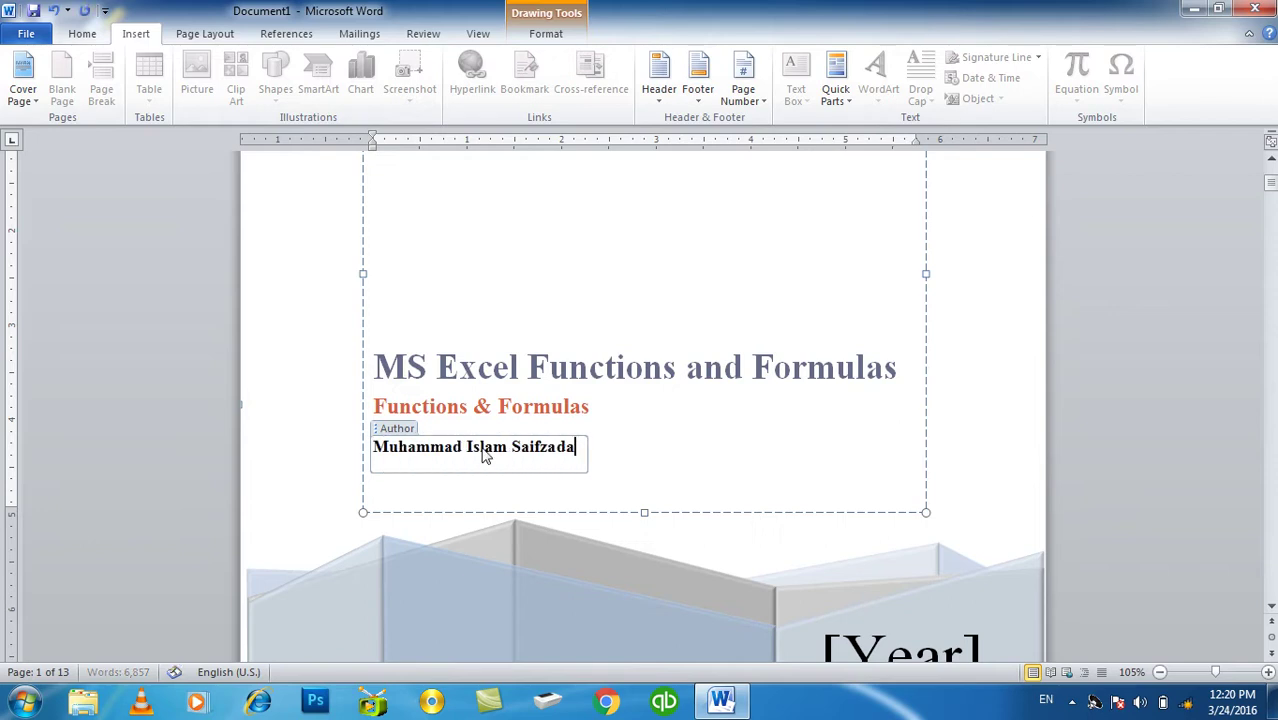
left_click(1021, 390)
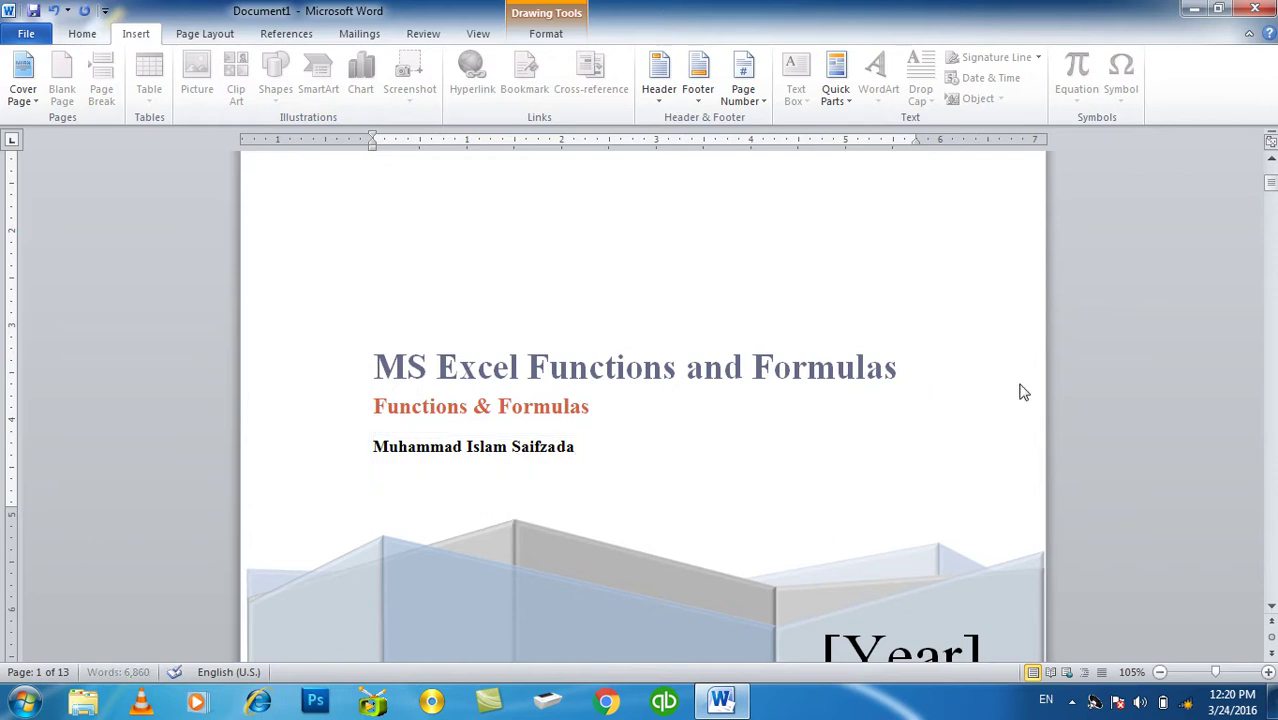
scroll(1021, 384, "down", 2)
scroll(1000, 395, "down", 5)
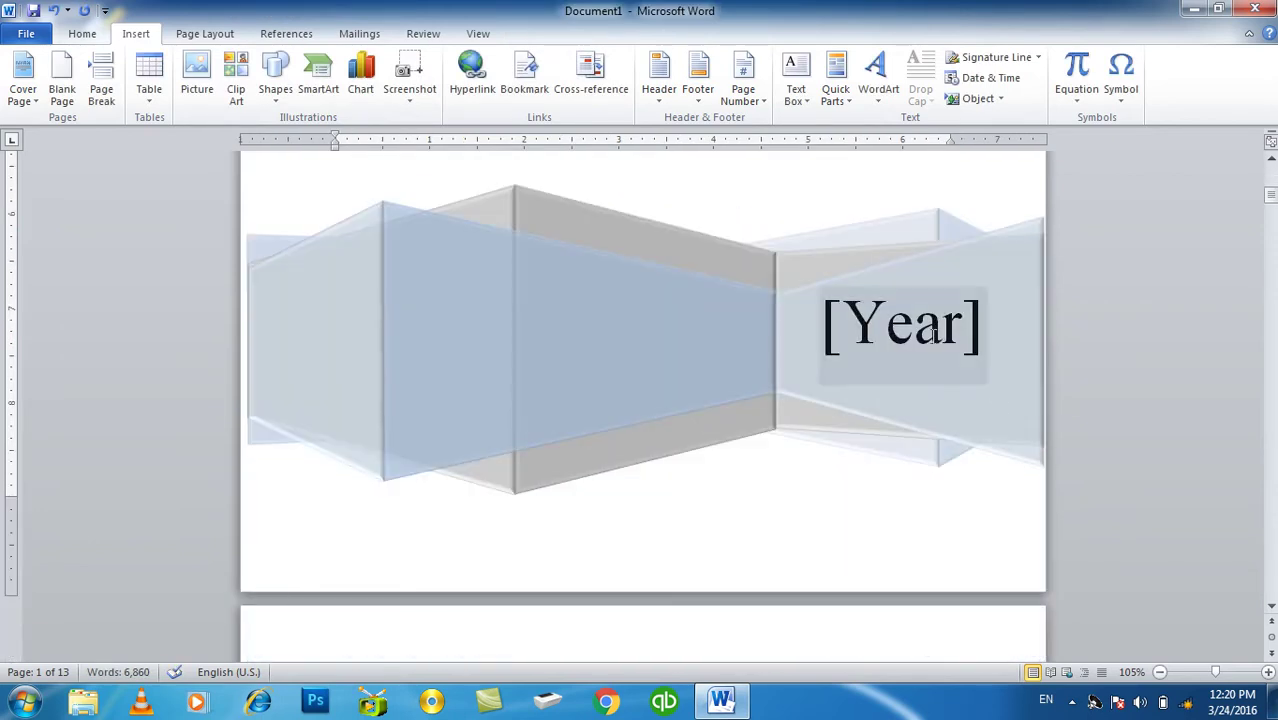
left_click(932, 340)
type("201")
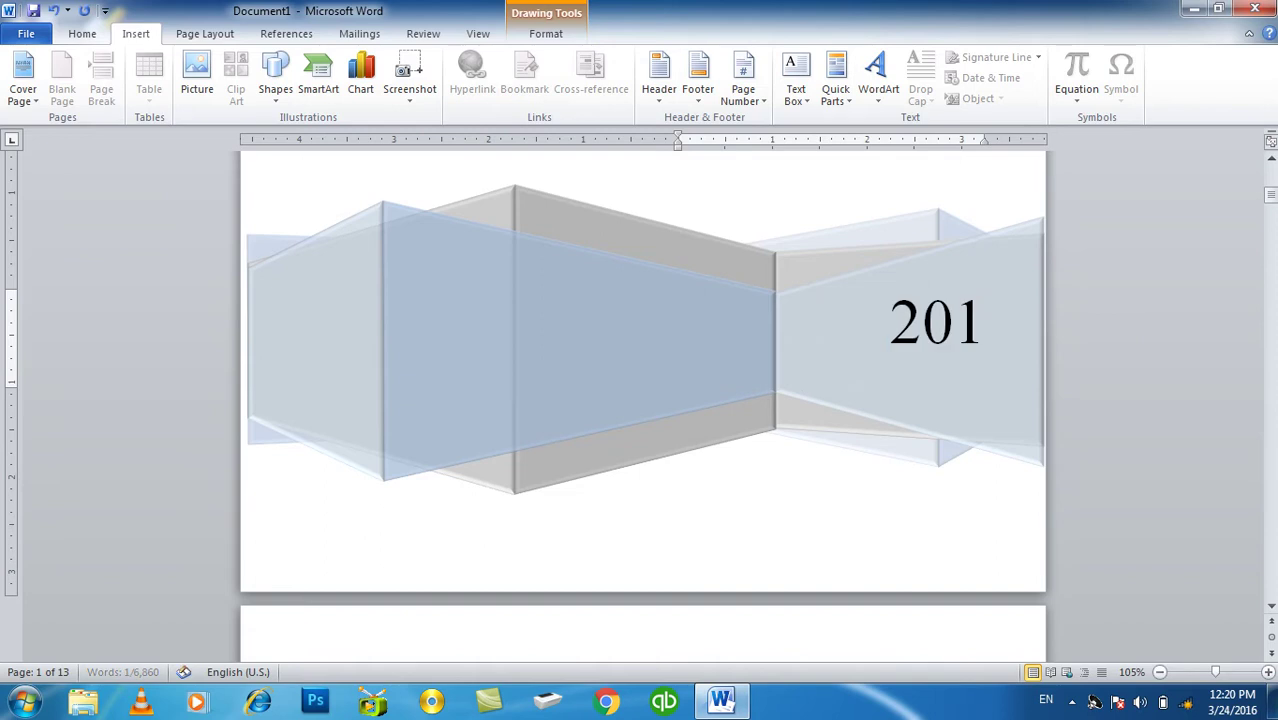
type("0")
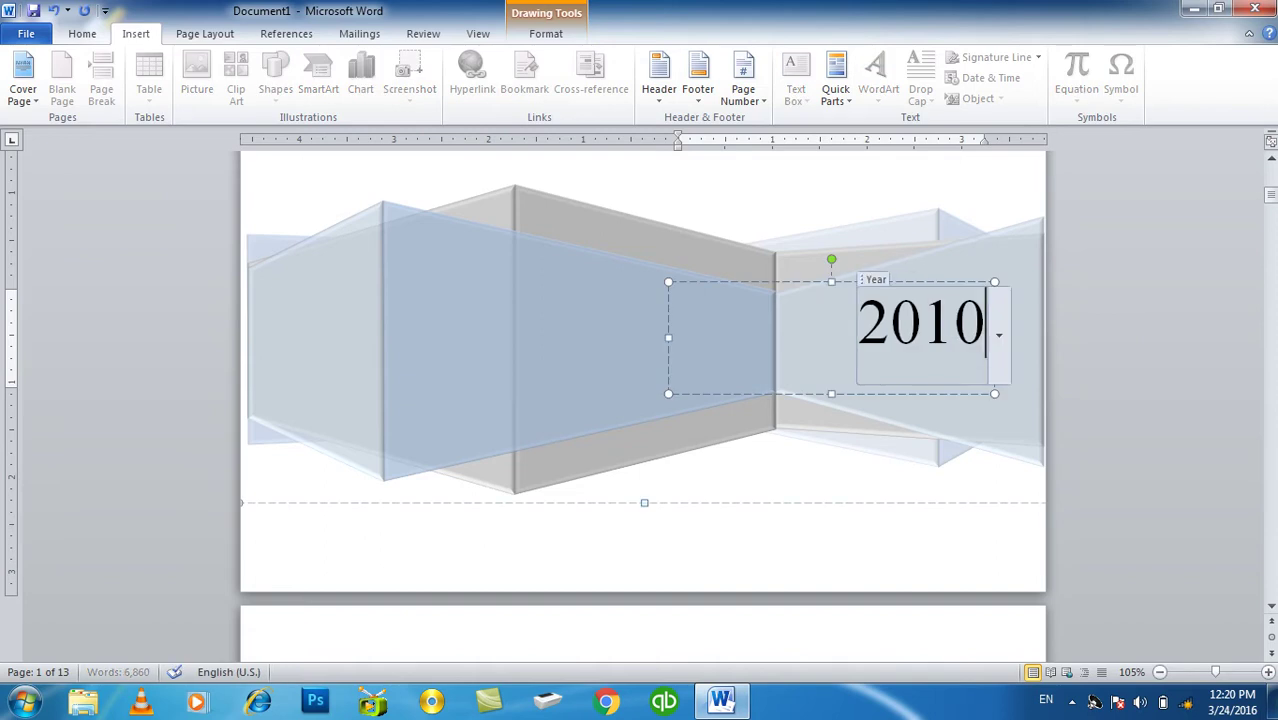
left_click(1157, 452)
scroll(921, 399, "down", 9)
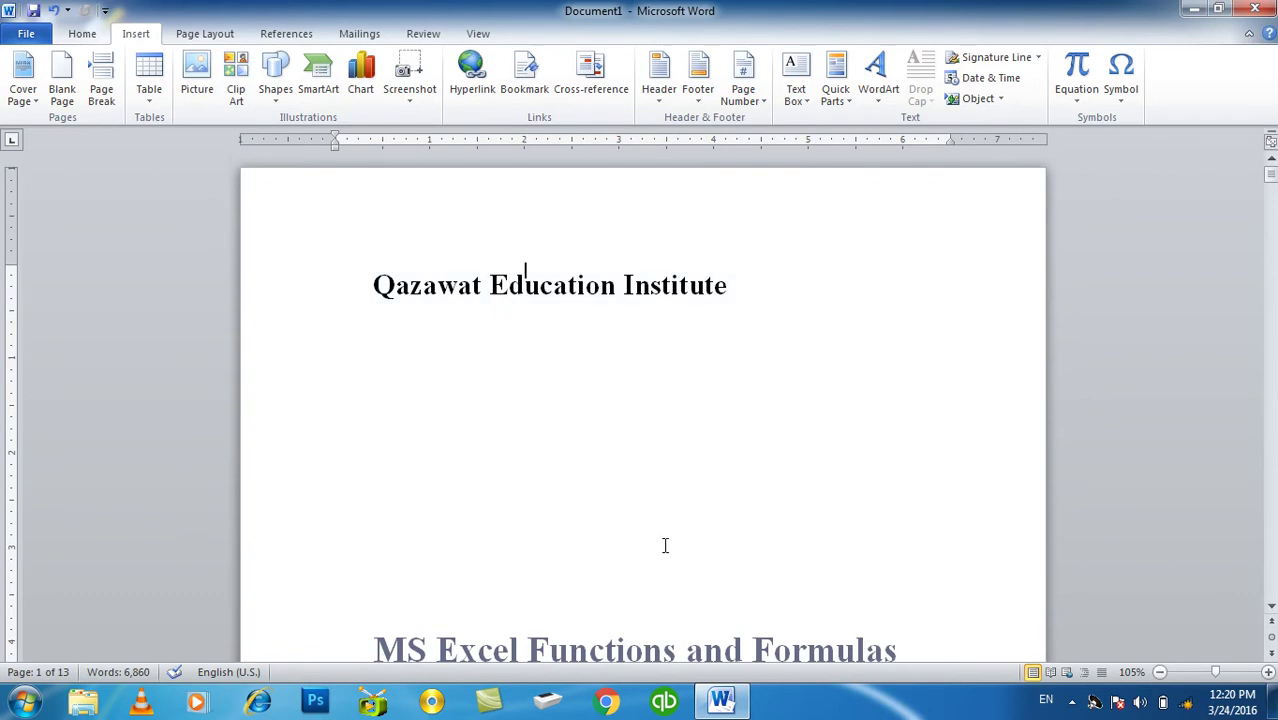
Step: Draw an orange oval circle below the Qazawat Education Institute line
scroll(665, 545, "down", 1)
scroll(736, 519, "down", 6)
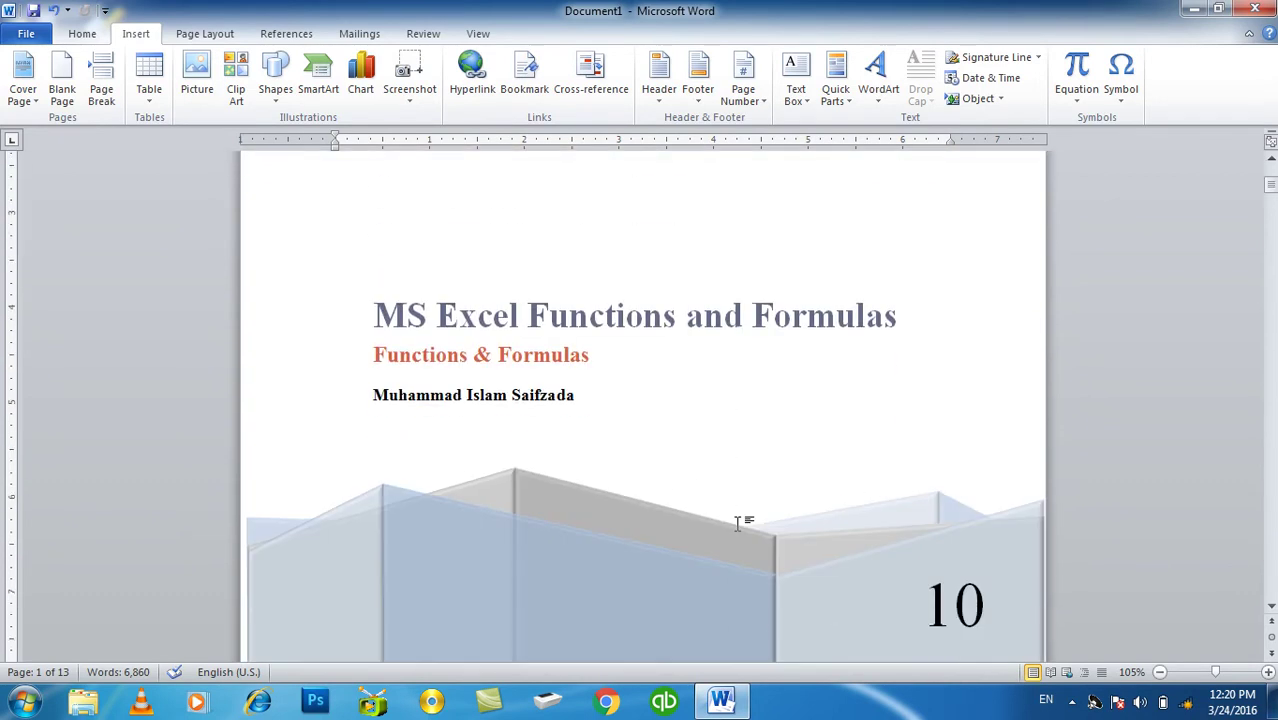
scroll(745, 505, "up", 7)
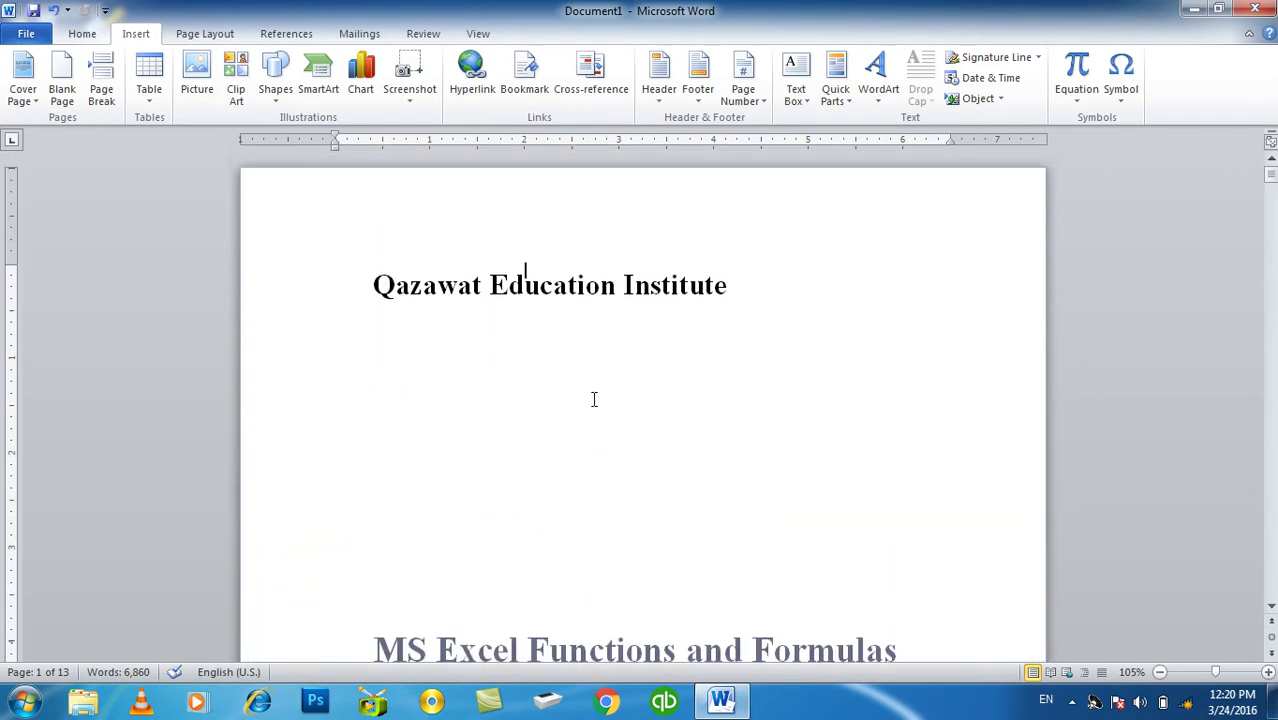
left_click(272, 100)
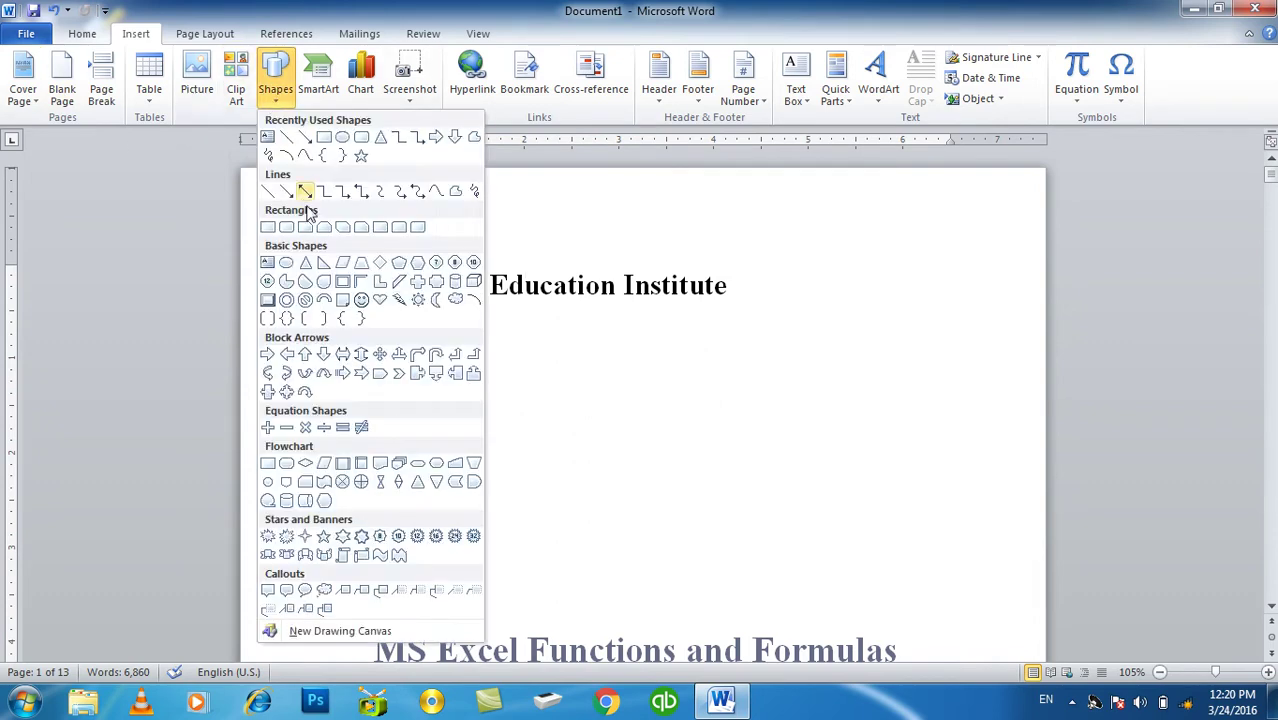
left_click(342, 137)
left_click_drag(554, 344, 834, 601)
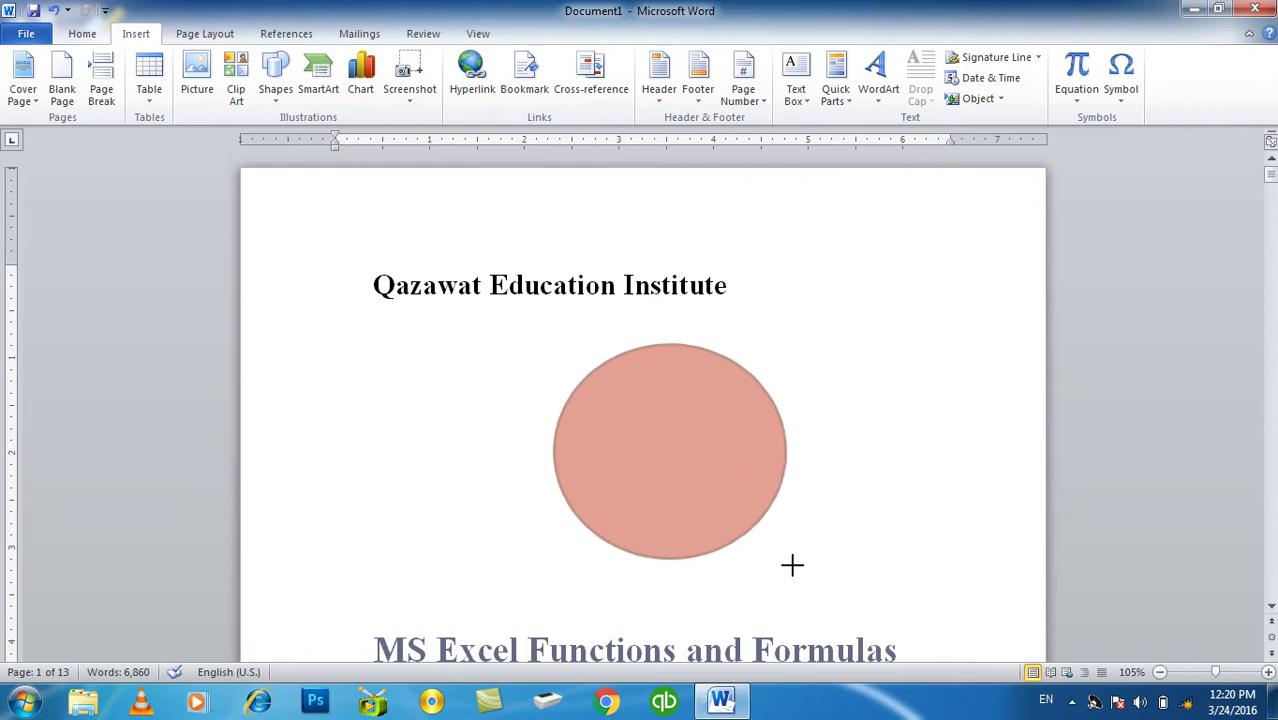
left_click(637, 287)
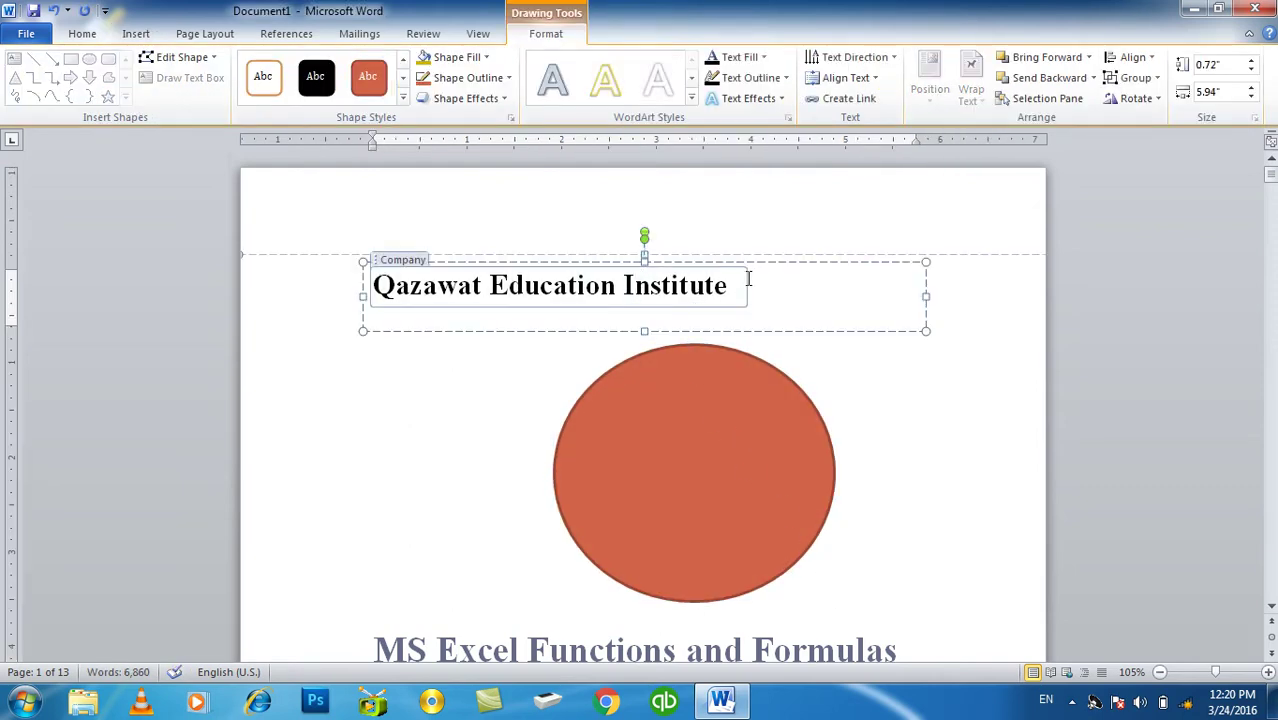
Step: Centre the Qazawat Education Institute title and enlarge it three font sizes
key("Return")
key("BackSpace")
left_click(615, 293)
key("ctrl+e")
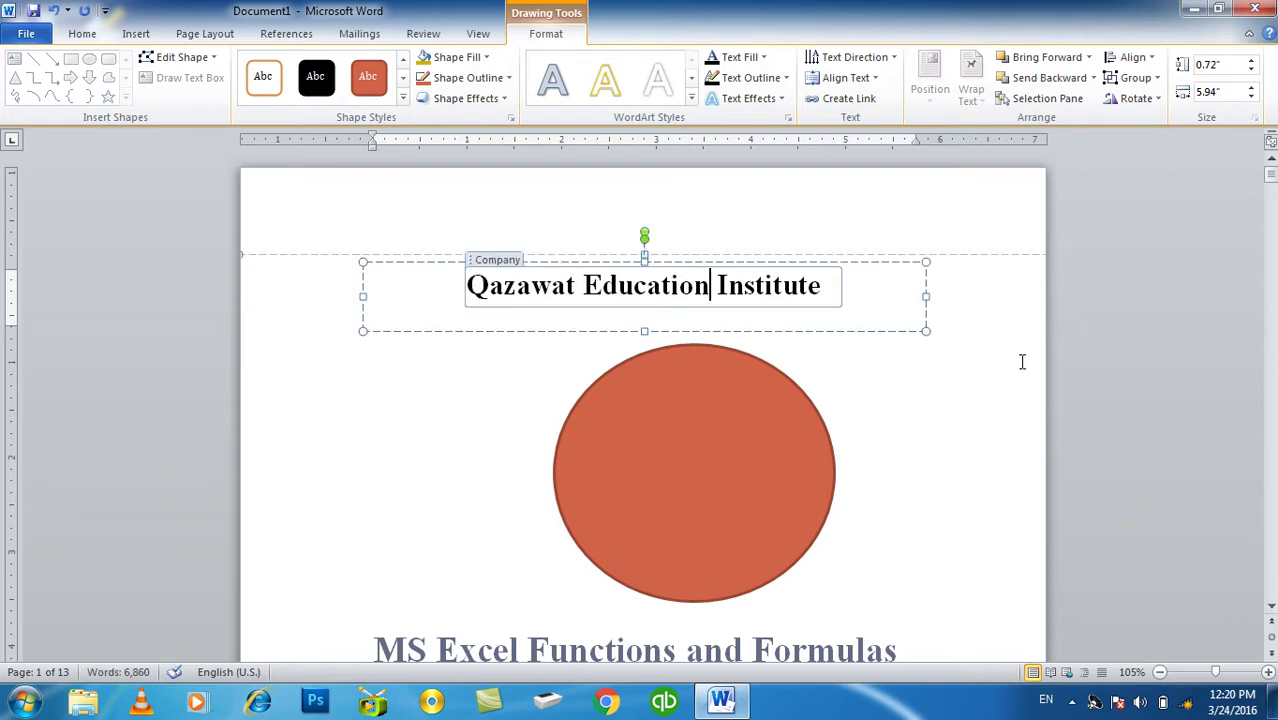
triple_click(772, 290)
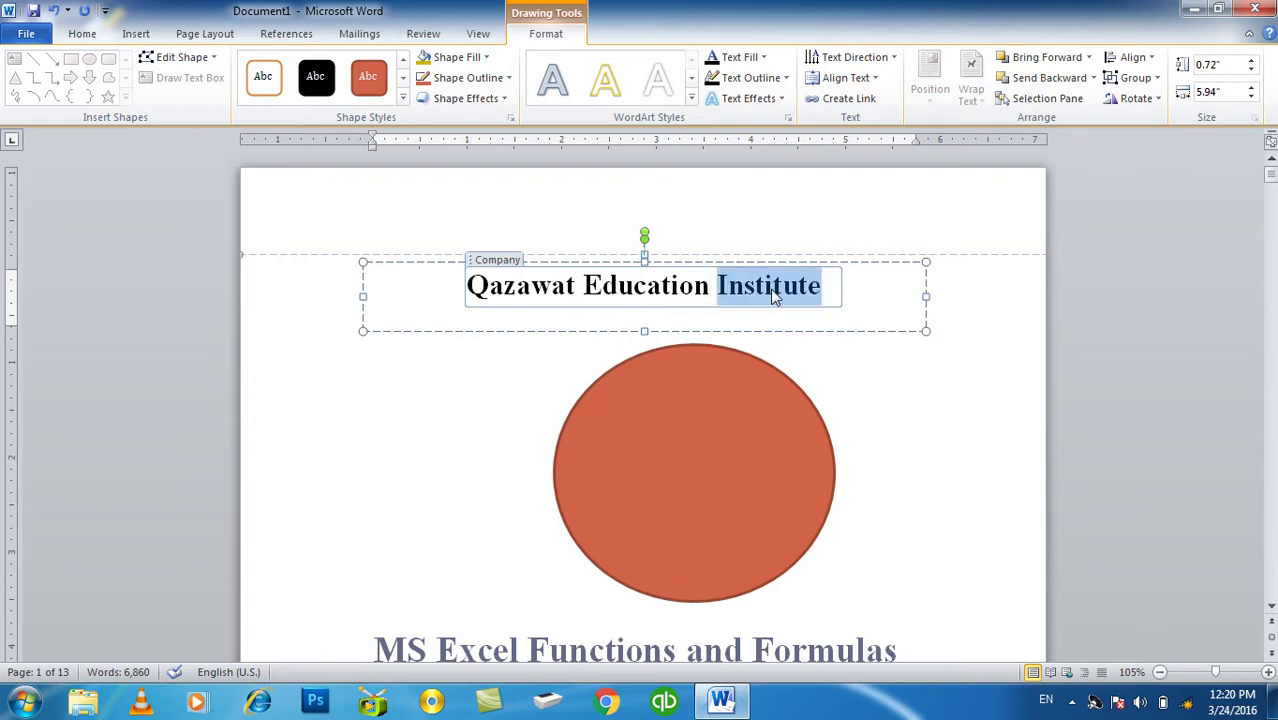
key("ctrl+bracketright")
key("ctrl+bracketright")
key("ctrl+bracketright")
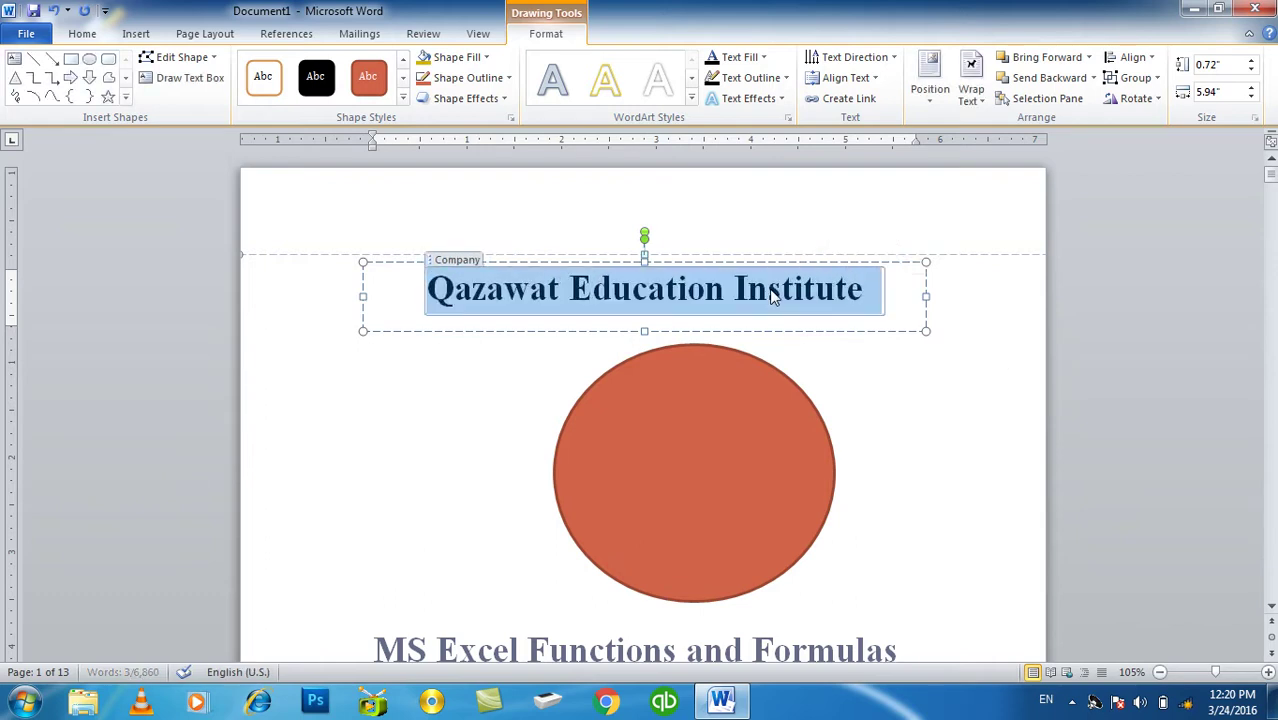
key("ctrl+bracketright")
key("ctrl+bracketright")
key("ctrl+bracketright")
key("ctrl+bracketright")
key("ctrl+bracketright")
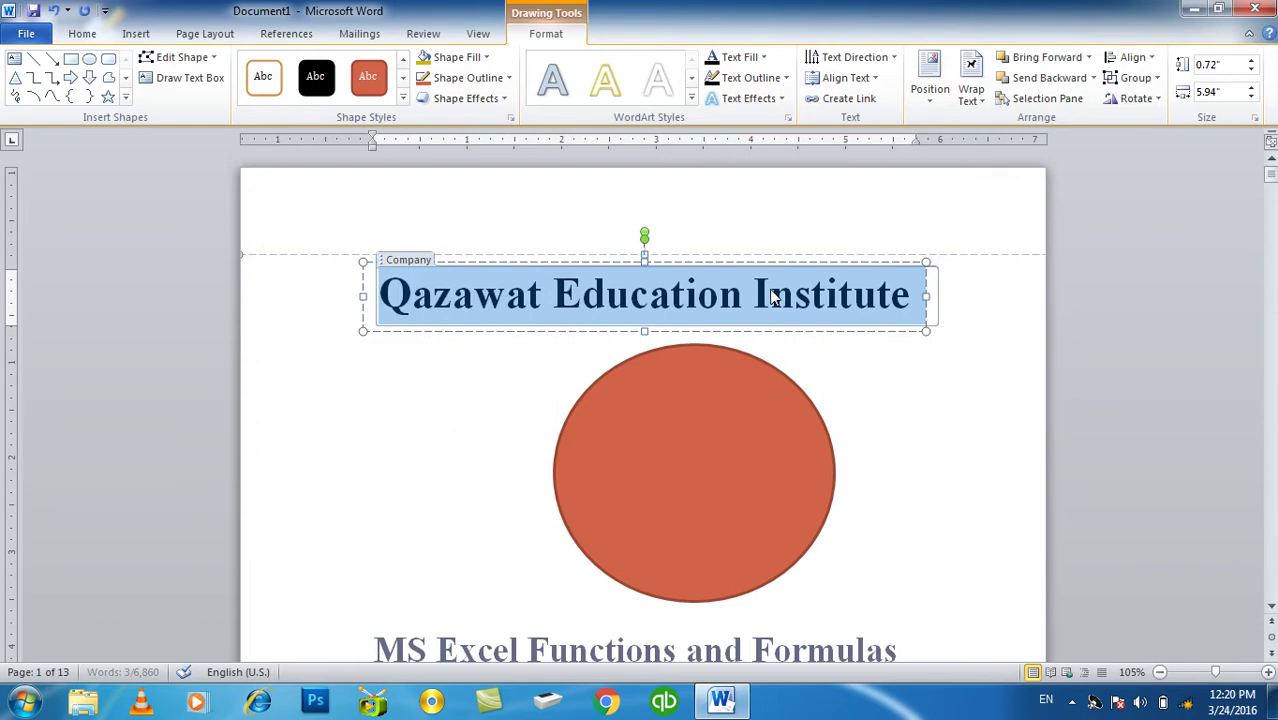
key("ctrl+bracketright")
key("ctrl+bracketright")
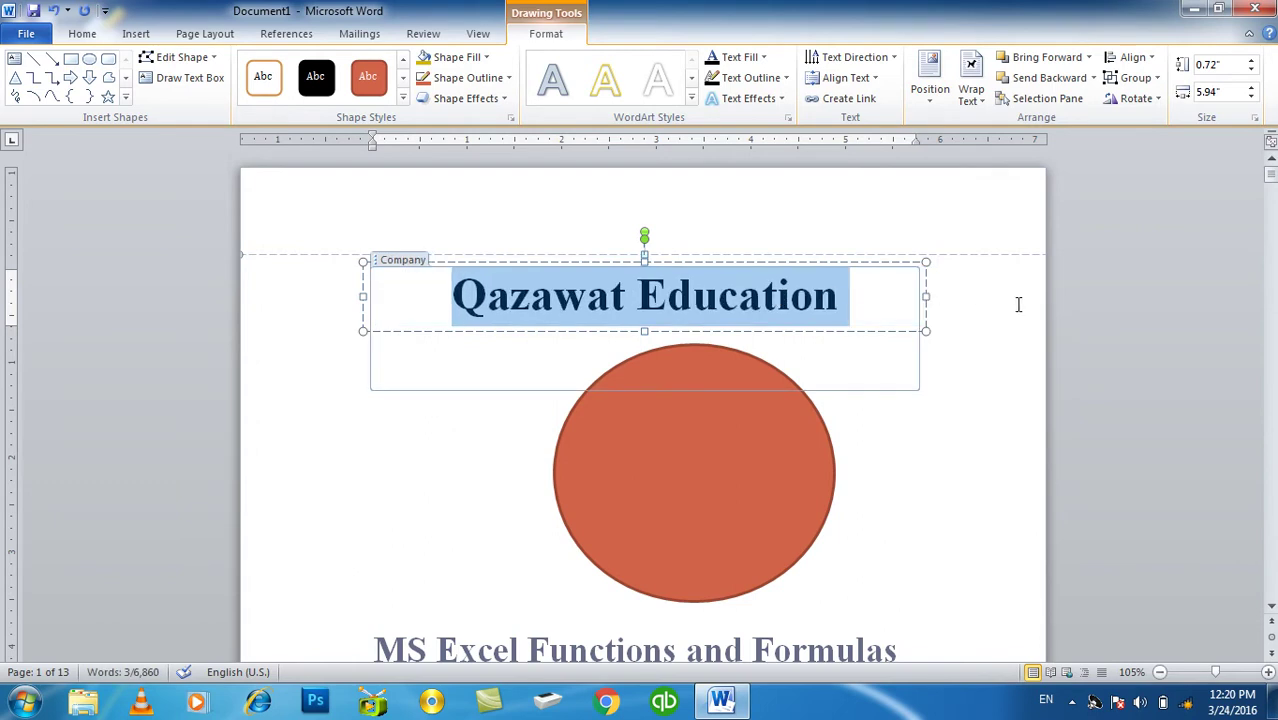
Step: Widen the title's text box on both sides so the heading stays on one line
left_click(907, 300)
left_click_drag(926, 296, 990, 292)
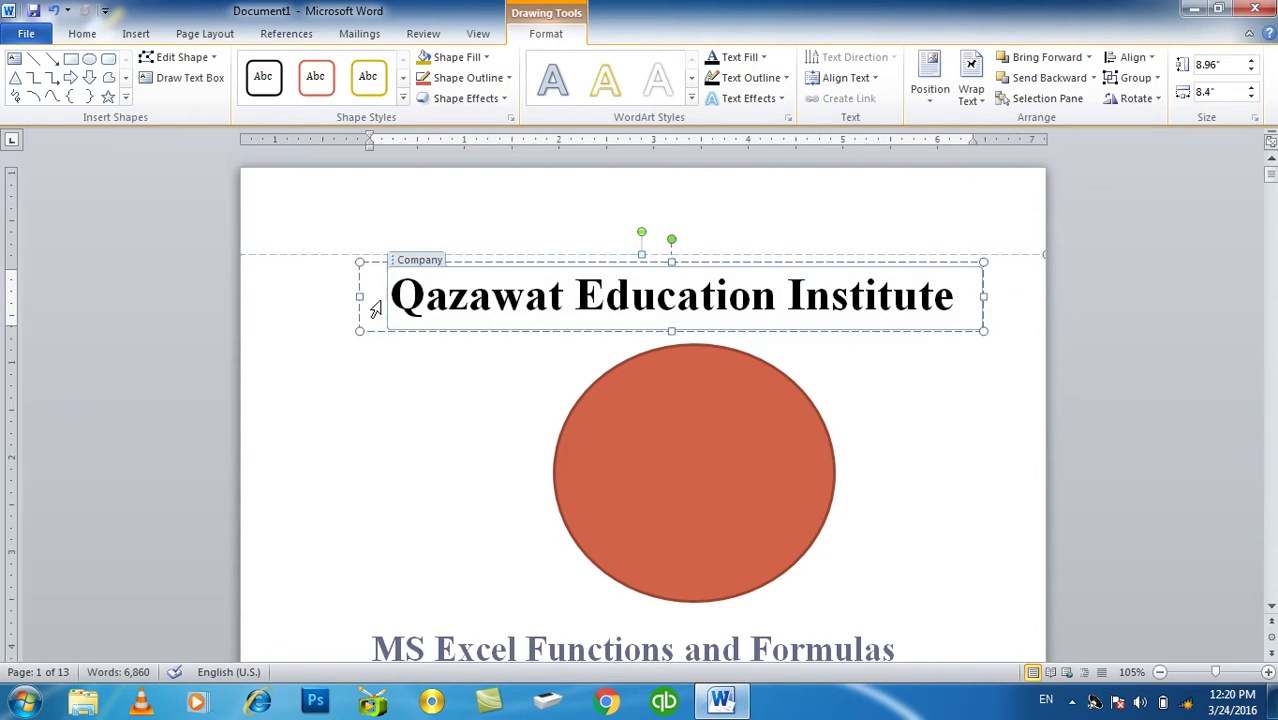
left_click_drag(357, 296, 317, 307)
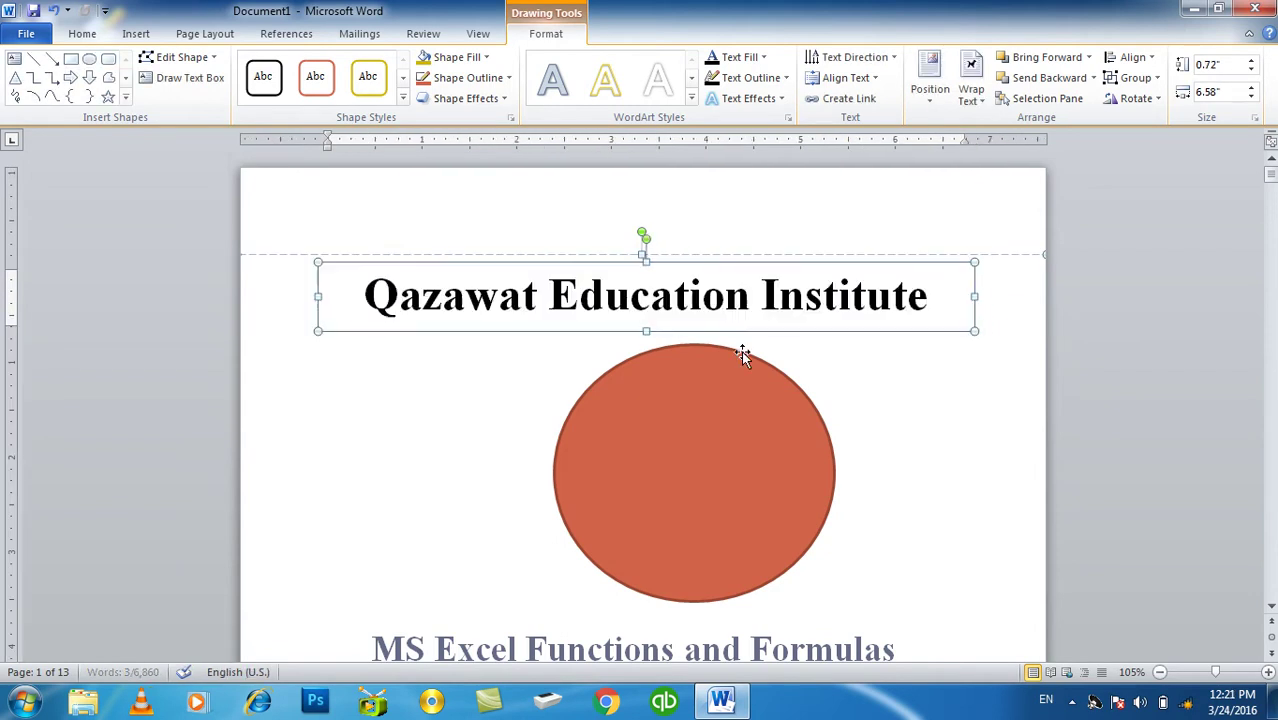
left_click(678, 432)
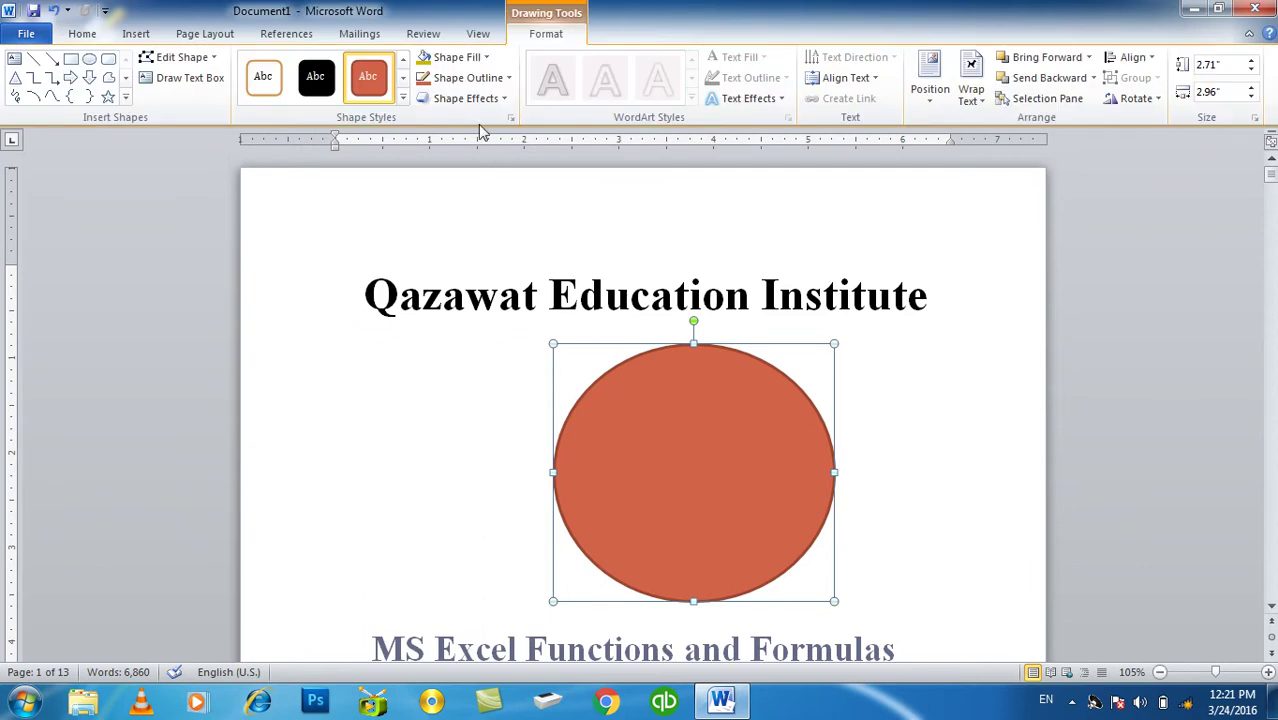
Step: Fill the circle with the accounting word-cloud image from Accounting Basic > Accounting Images
left_click(456, 59)
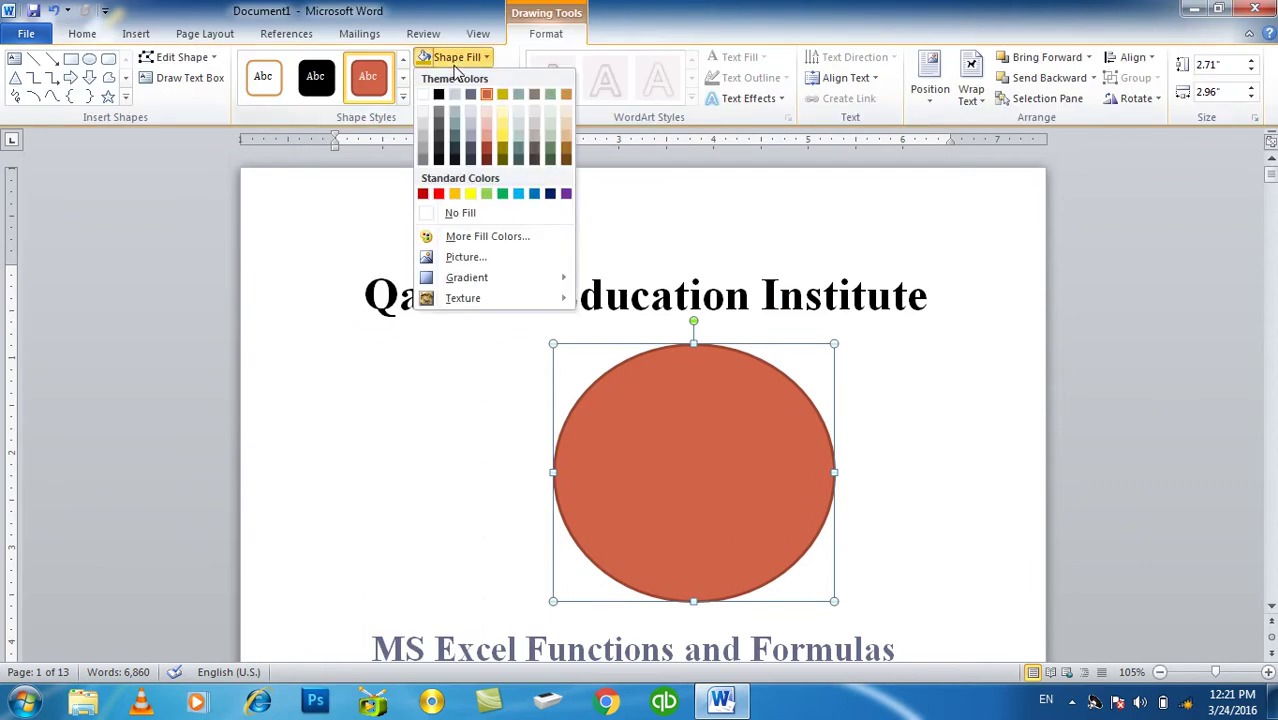
left_click(462, 257)
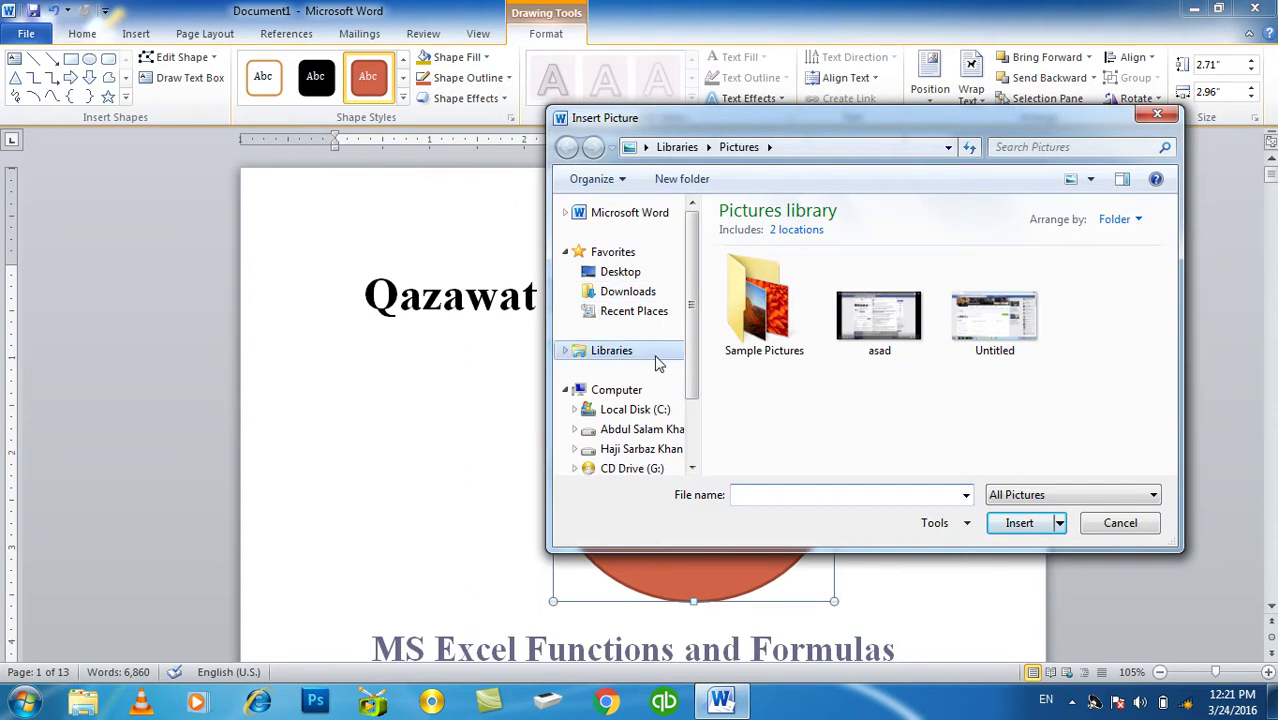
scroll(690, 395, "down", 3)
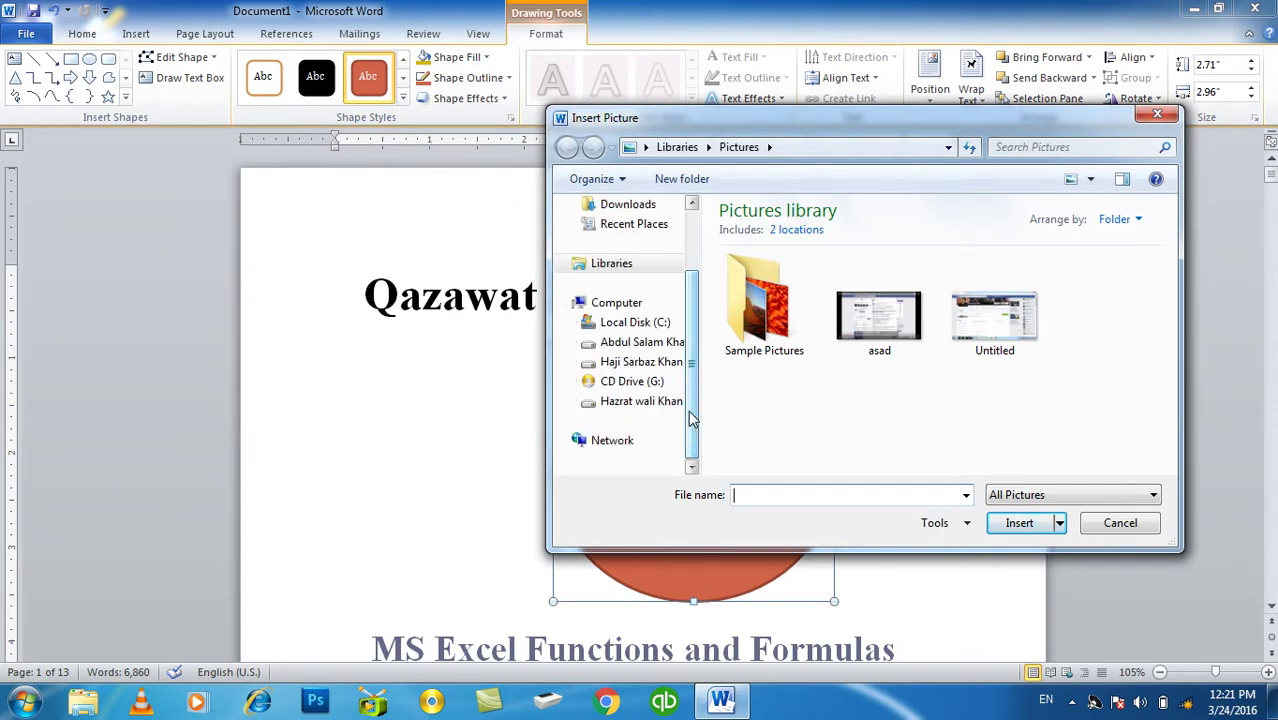
left_click(645, 402)
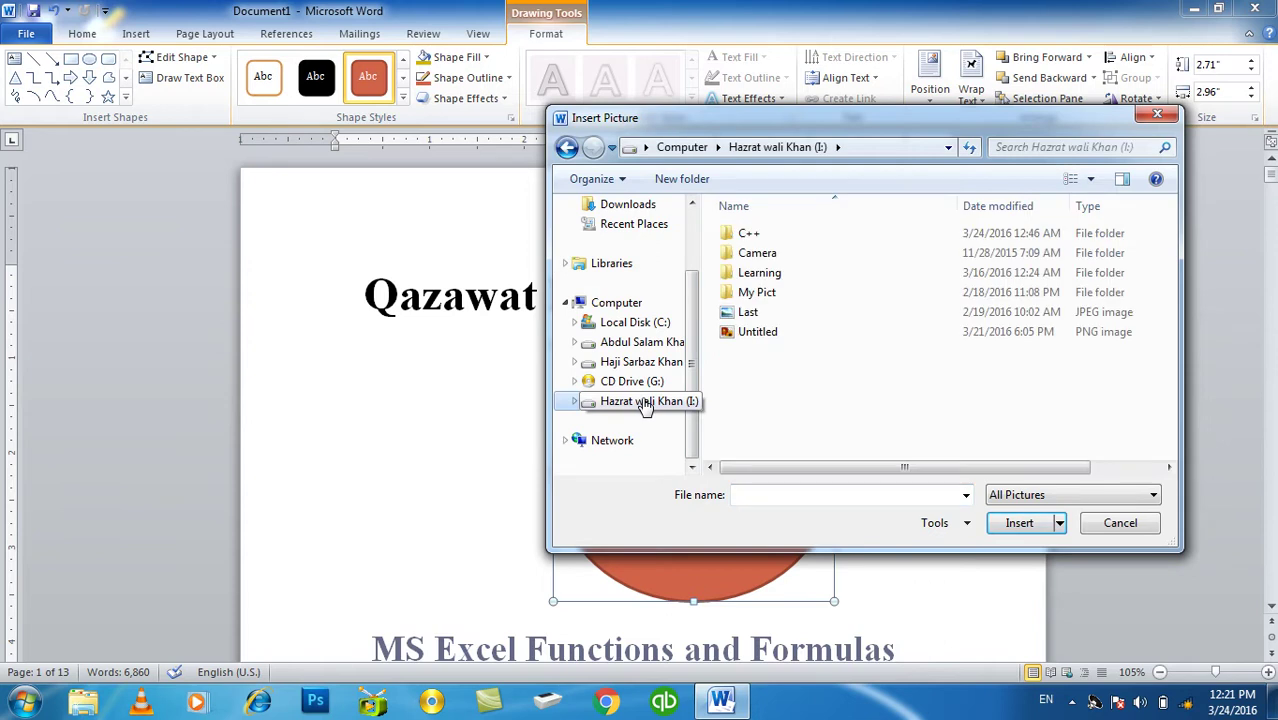
left_click(648, 362)
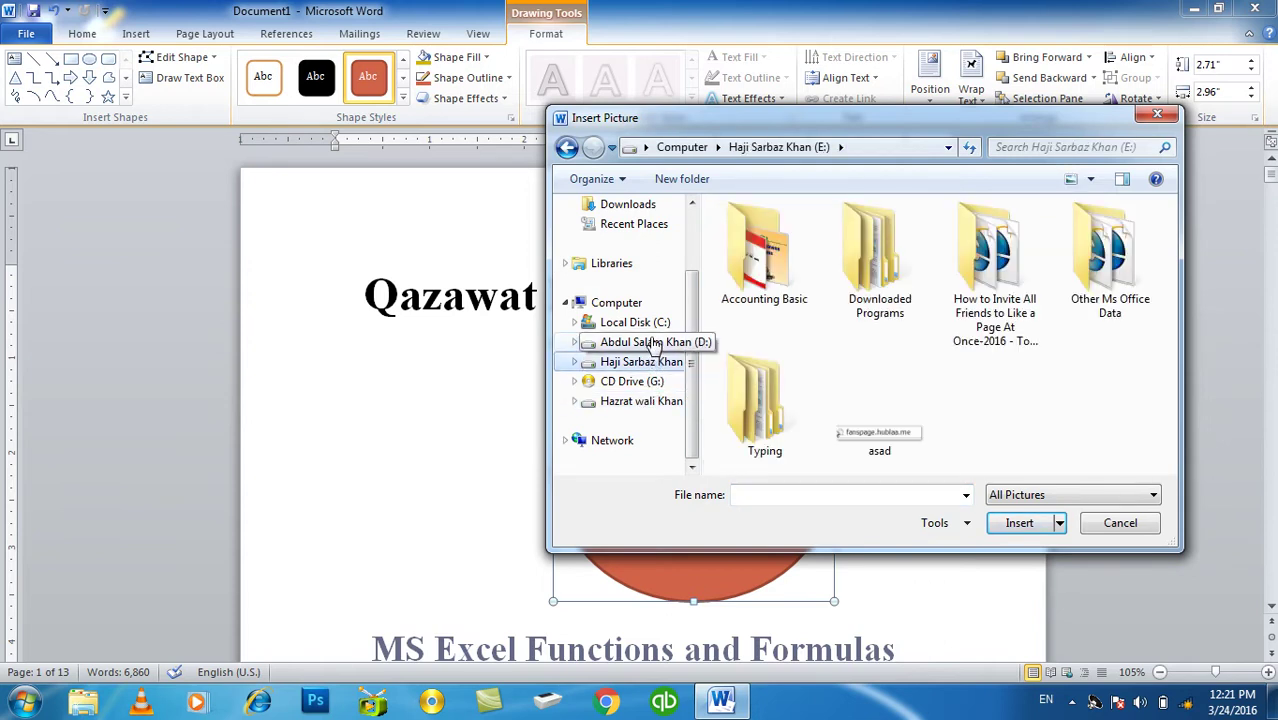
double_click(760, 270)
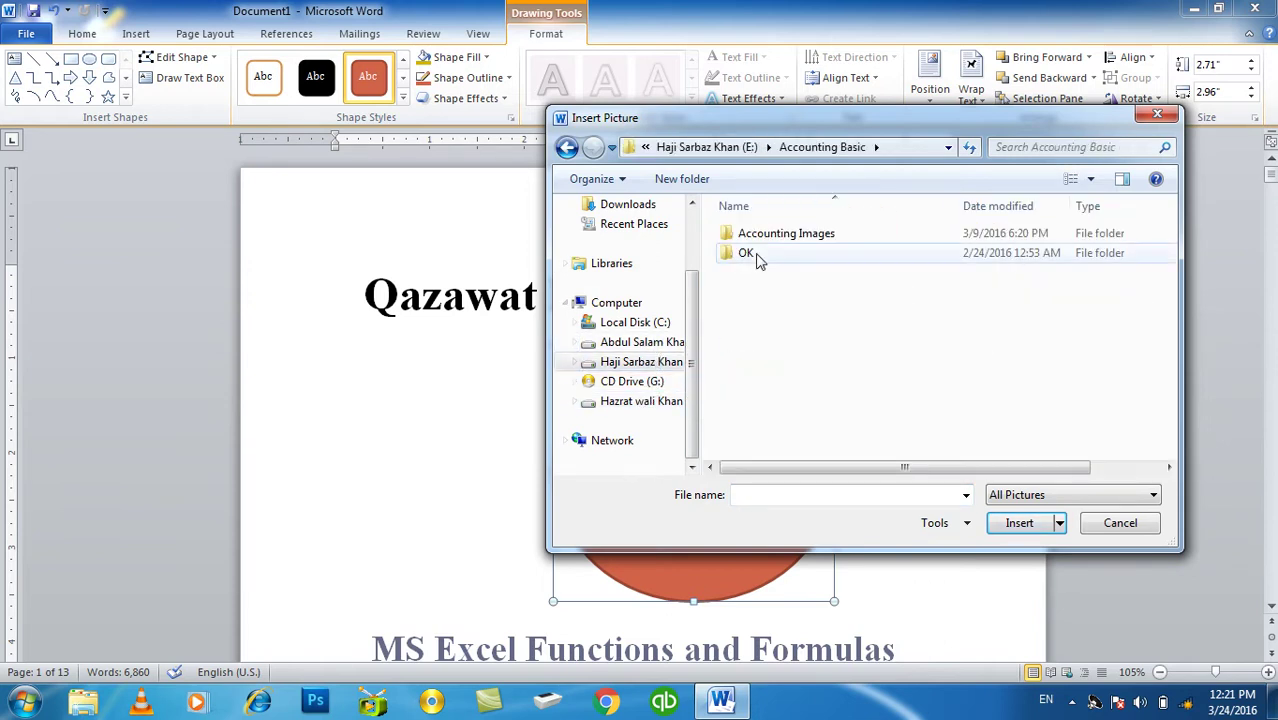
double_click(760, 236)
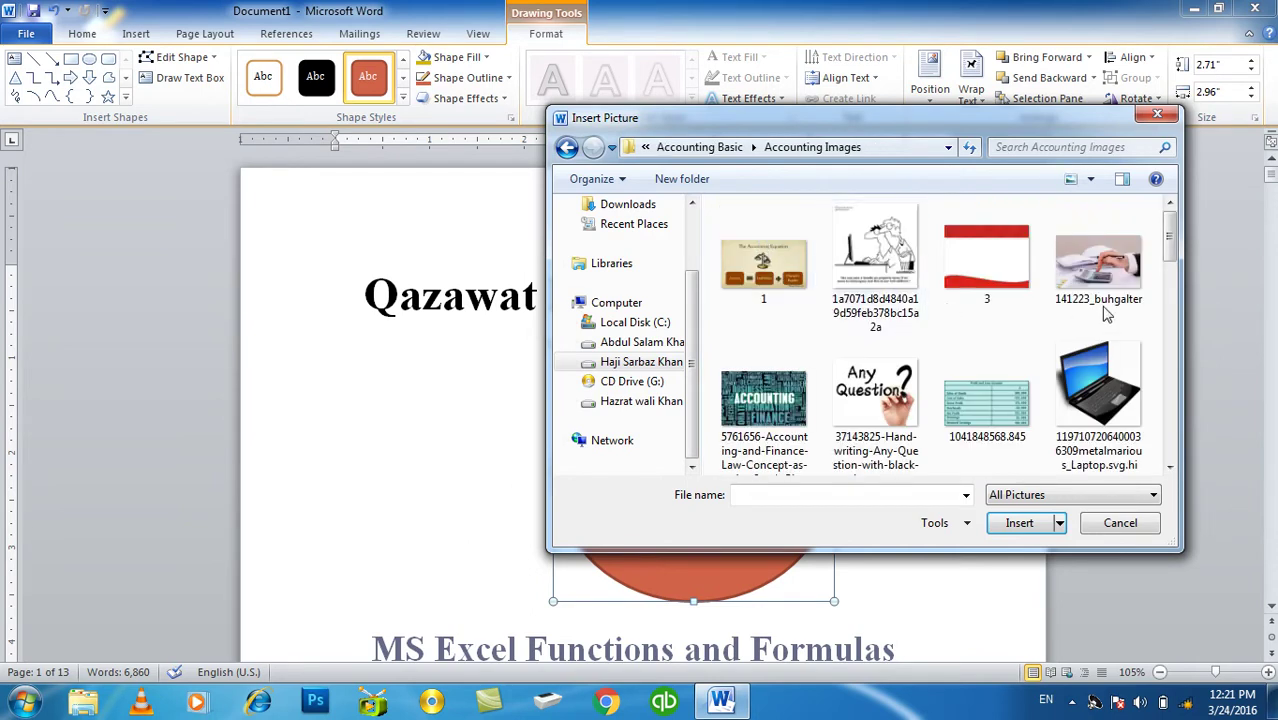
mouse_move(1170, 250)
left_mouse_down()
mouse_move(1183, 410)
mouse_move(1172, 270)
left_mouse_up()
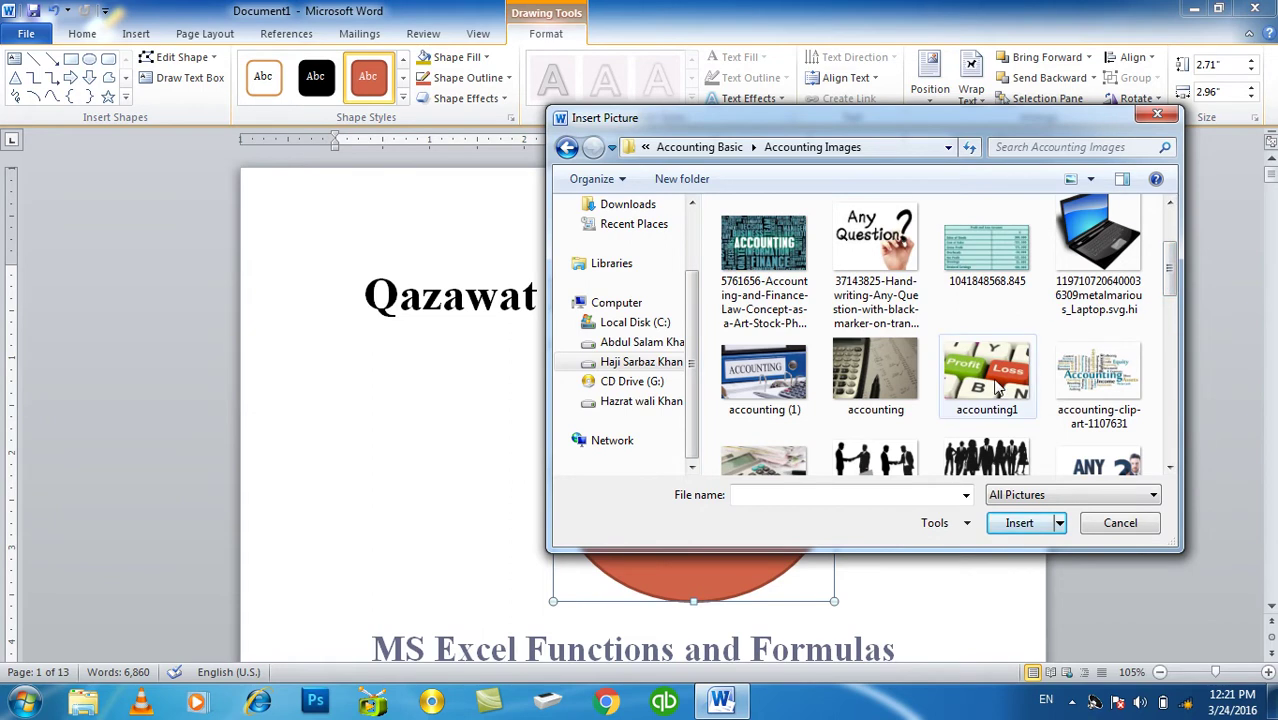
double_click(792, 320)
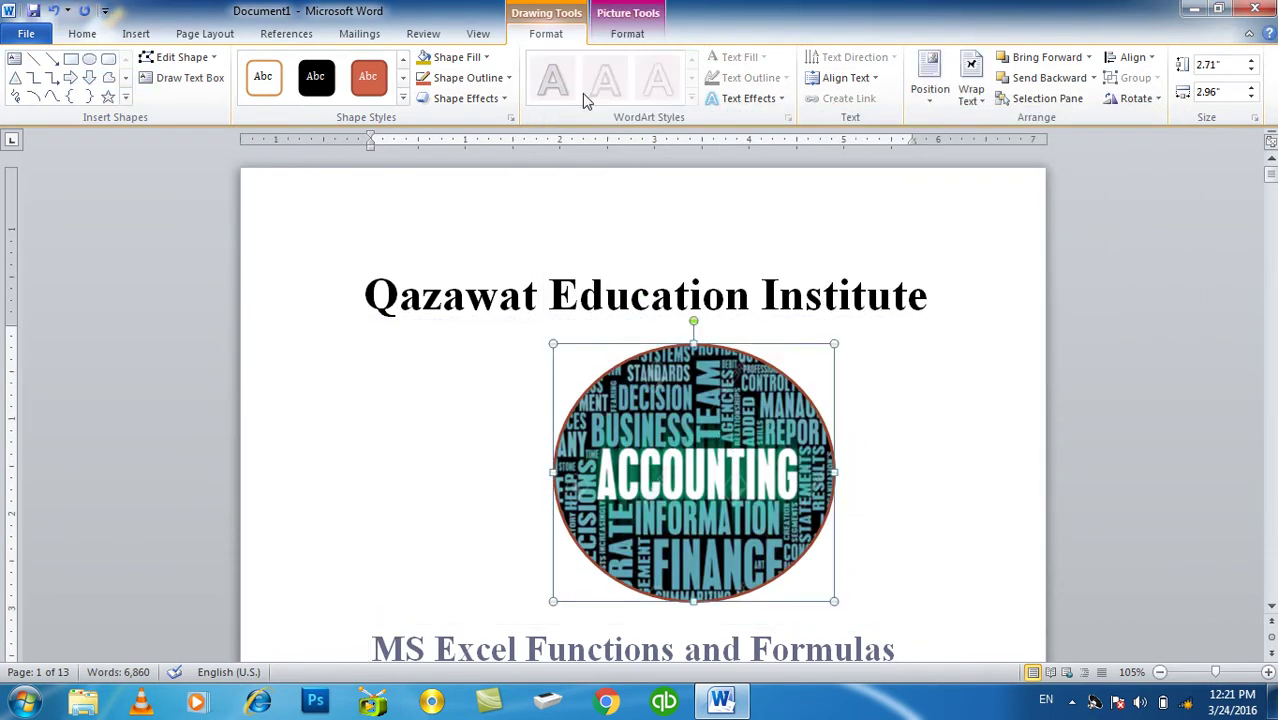
left_click(468, 77)
Step: Remove the circle's reddish outline and move the accounting picture further left
left_click(475, 229)
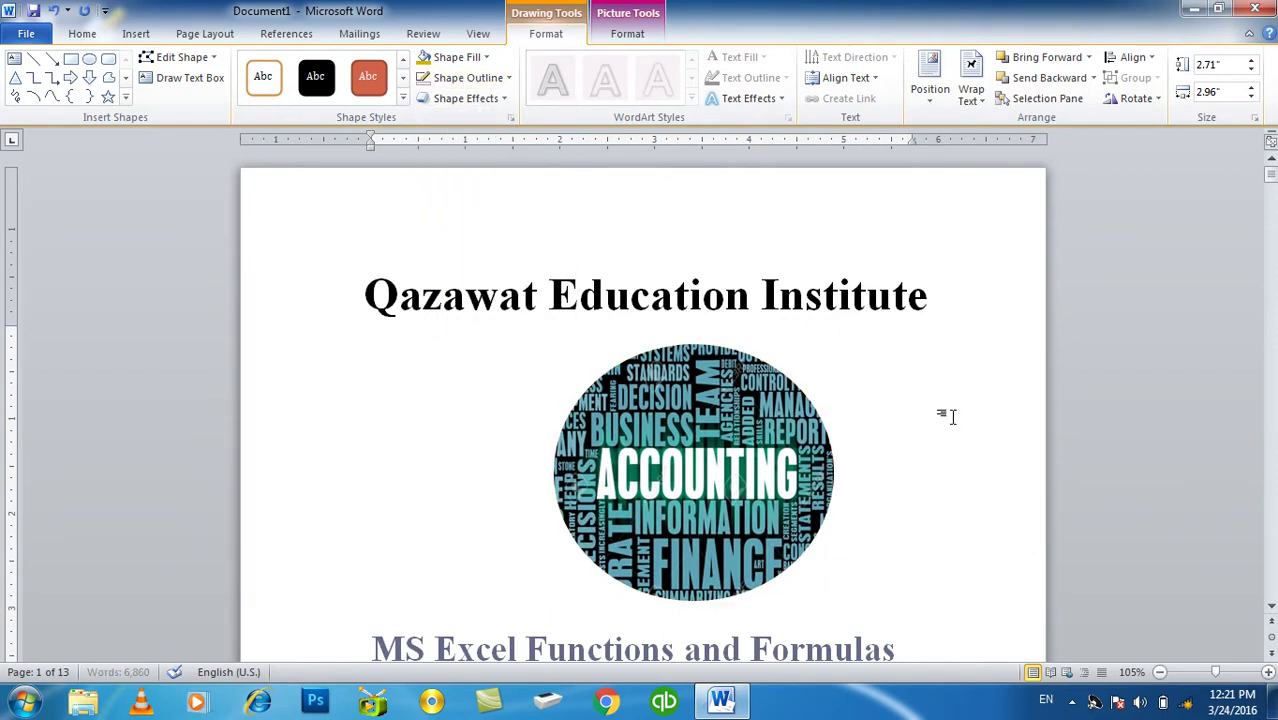
left_click(952, 416)
left_click(696, 342)
left_click_drag(729, 346, 661, 346)
Step: Select the cover's year field and widen the year box to the left
left_click(884, 402)
scroll(888, 426, "down", 3)
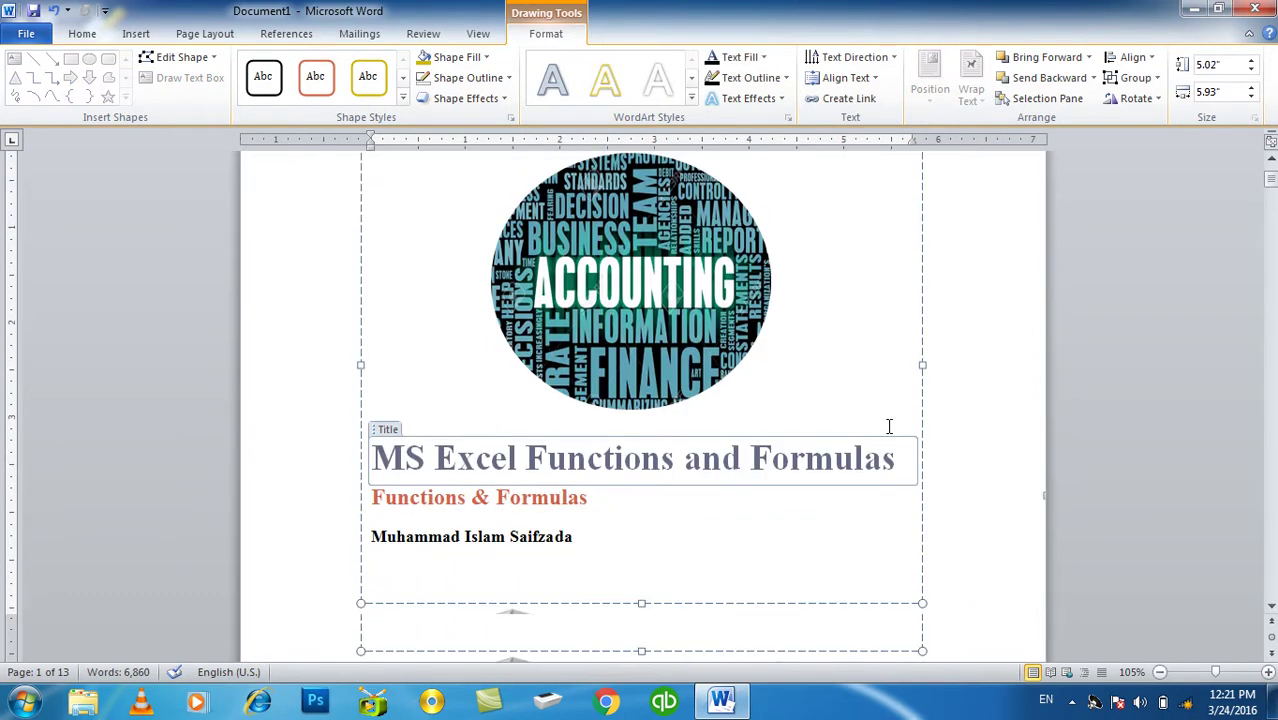
scroll(962, 483, "down", 5)
scroll(964, 483, "down", 1)
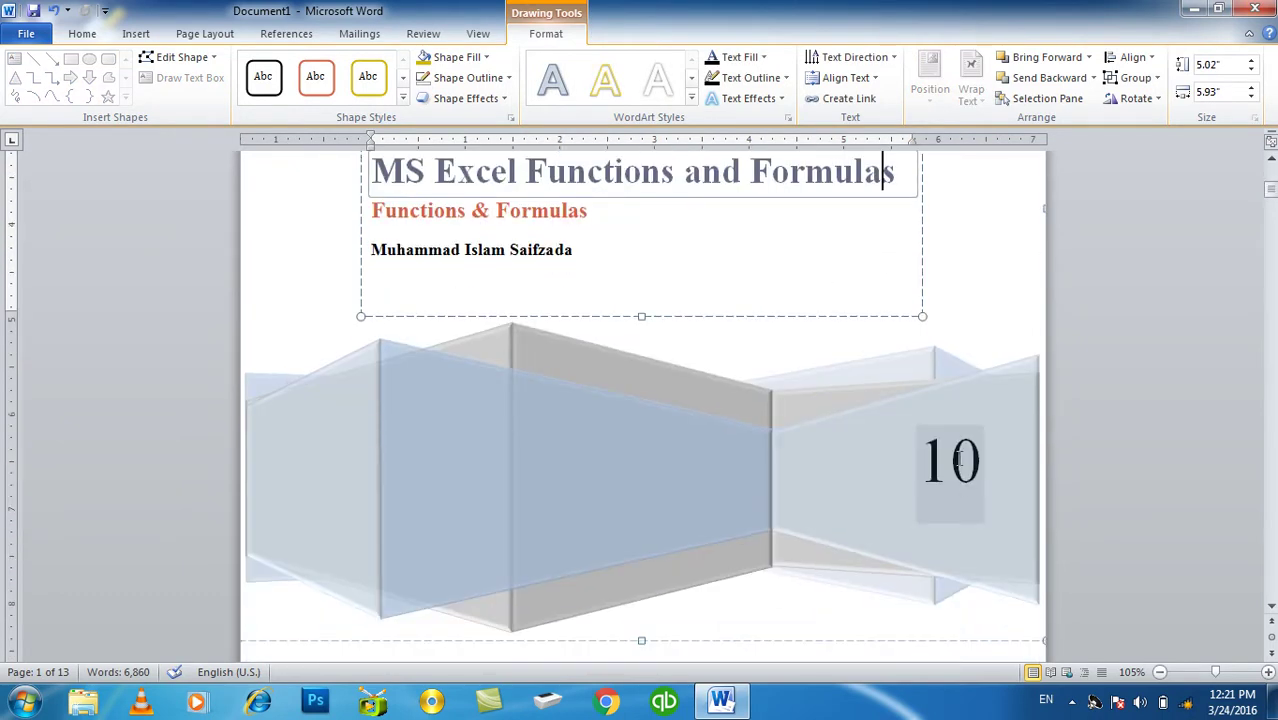
scroll(935, 500, "down", 1)
scroll(939, 508, "down", 2)
left_click(940, 333)
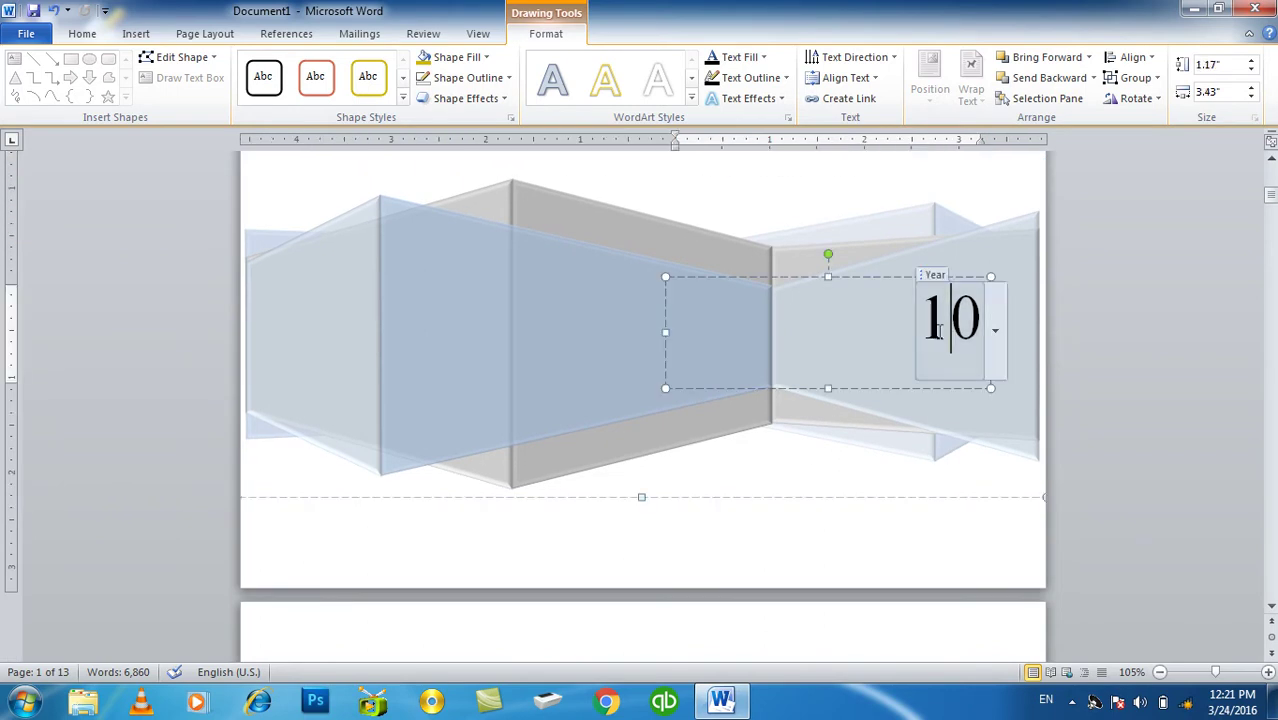
double_click(933, 333)
left_click(951, 331)
left_click_drag(665, 332, 521, 343)
left_click(950, 310)
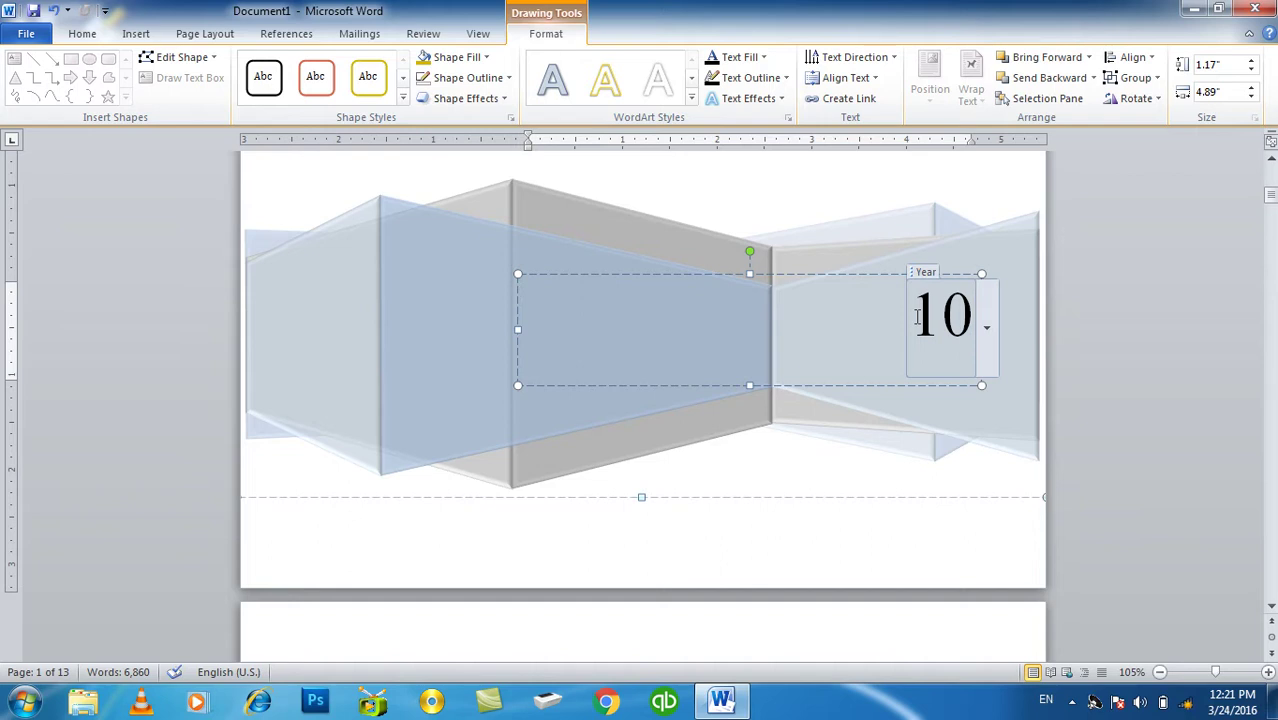
Step: Replace the old year digits so the year reads 2012
key("BackSpace")
key("BackSpace")
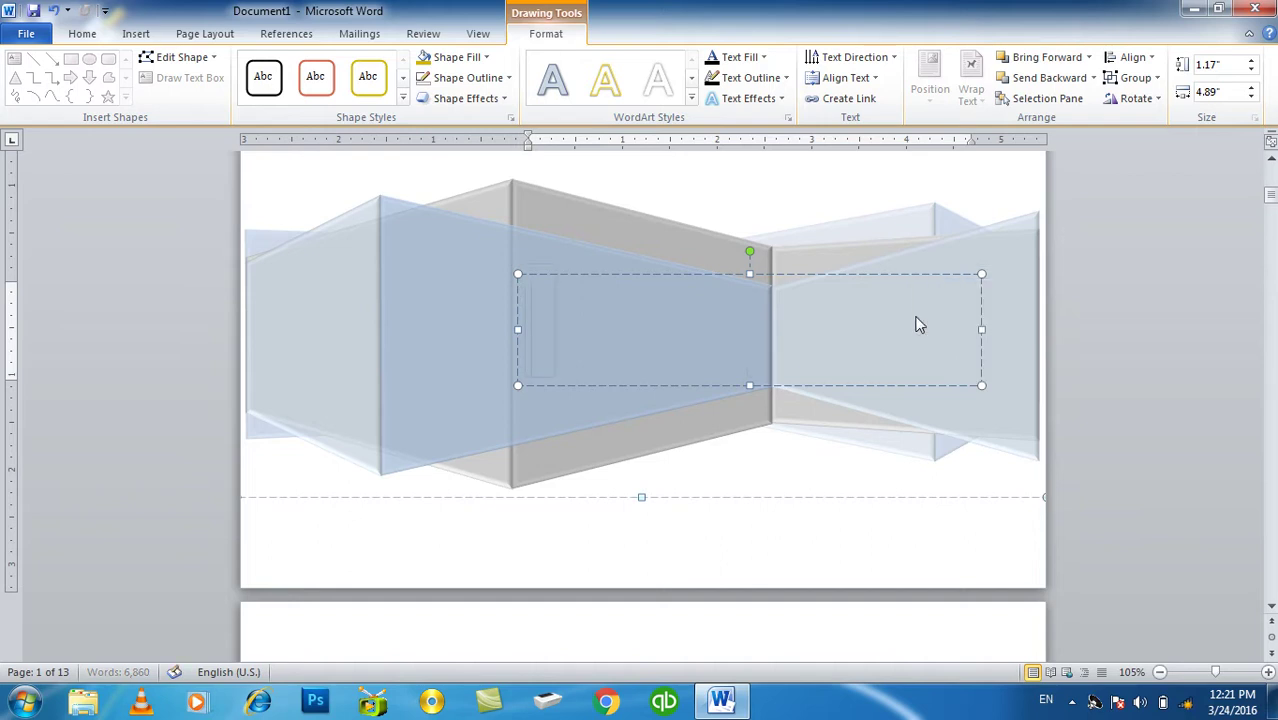
type("2012")
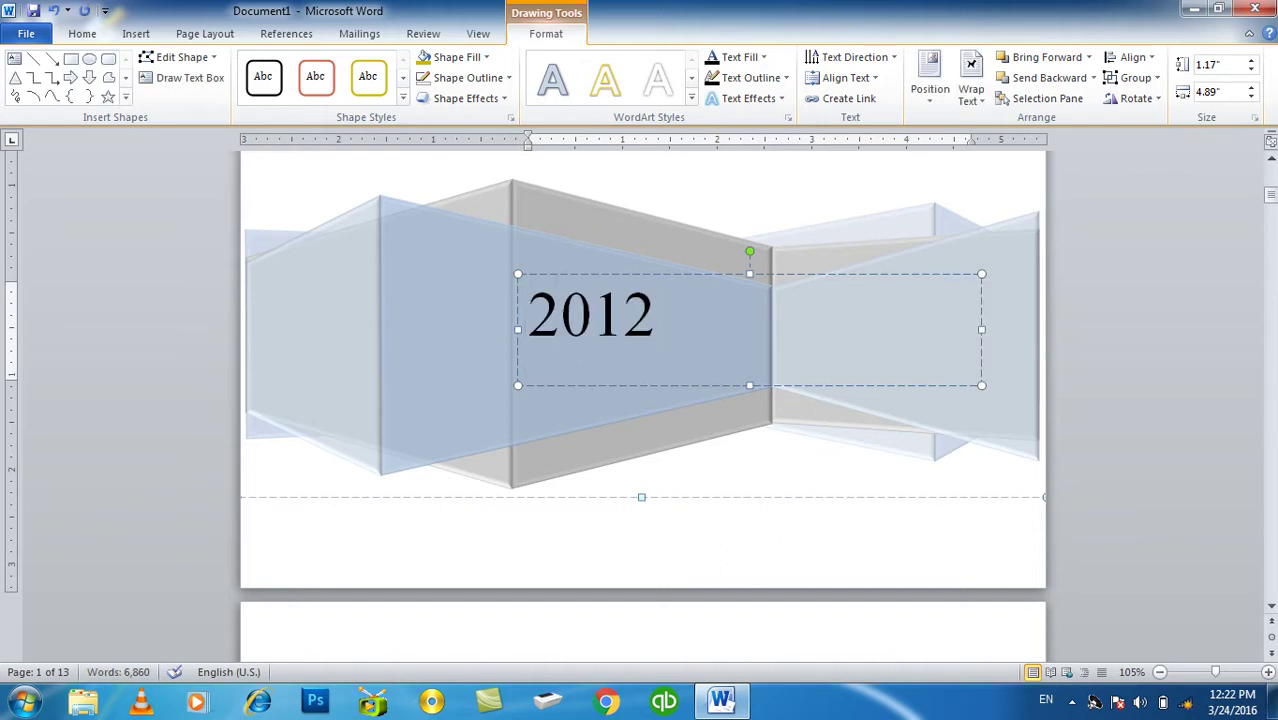
left_click(116, 342)
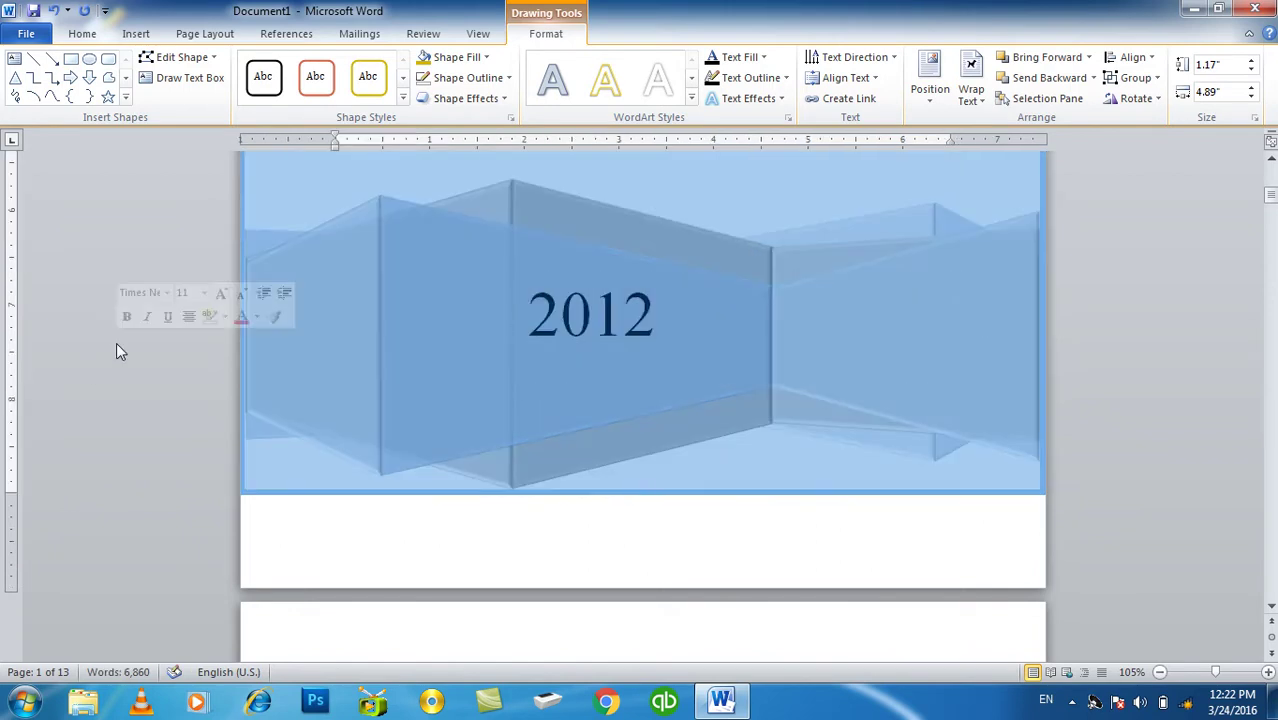
left_click(637, 351)
left_click(624, 318)
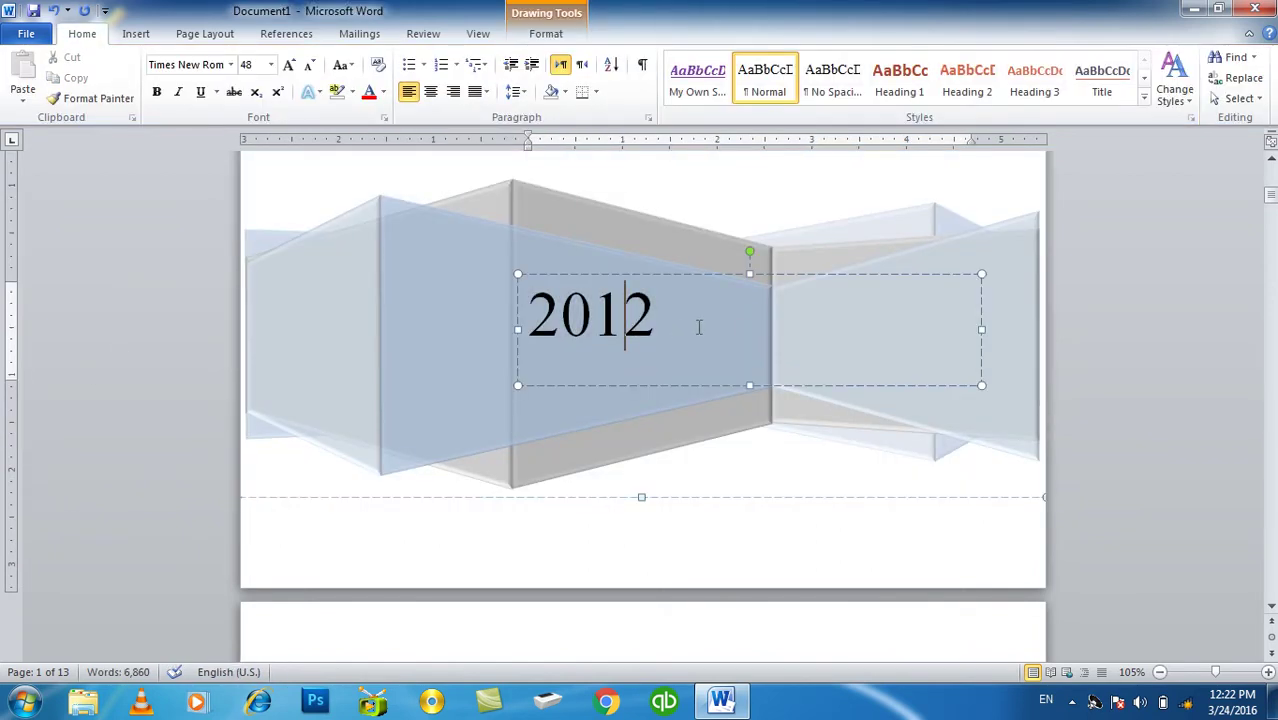
left_click(1186, 306)
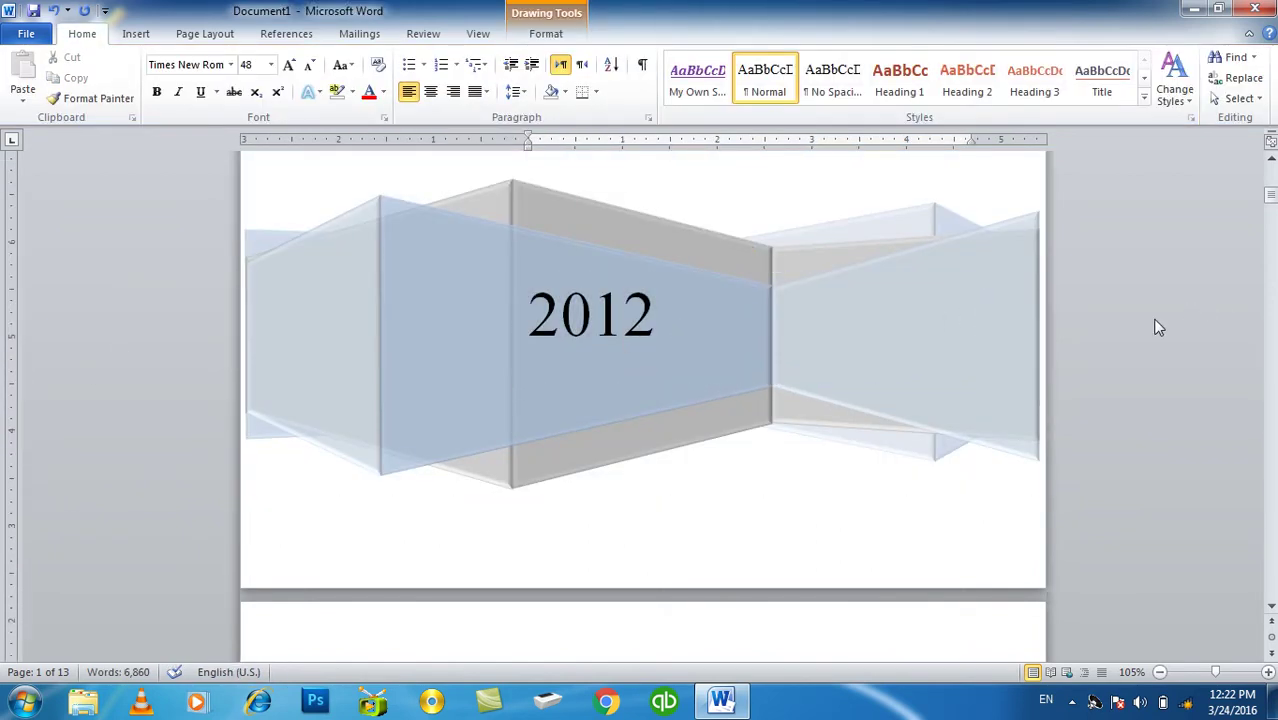
Step: Display the Insert > Cover Page gallery of designs
scroll(1058, 340, "up", 4)
scroll(1058, 340, "up", 5)
scroll(1064, 349, "up", 2)
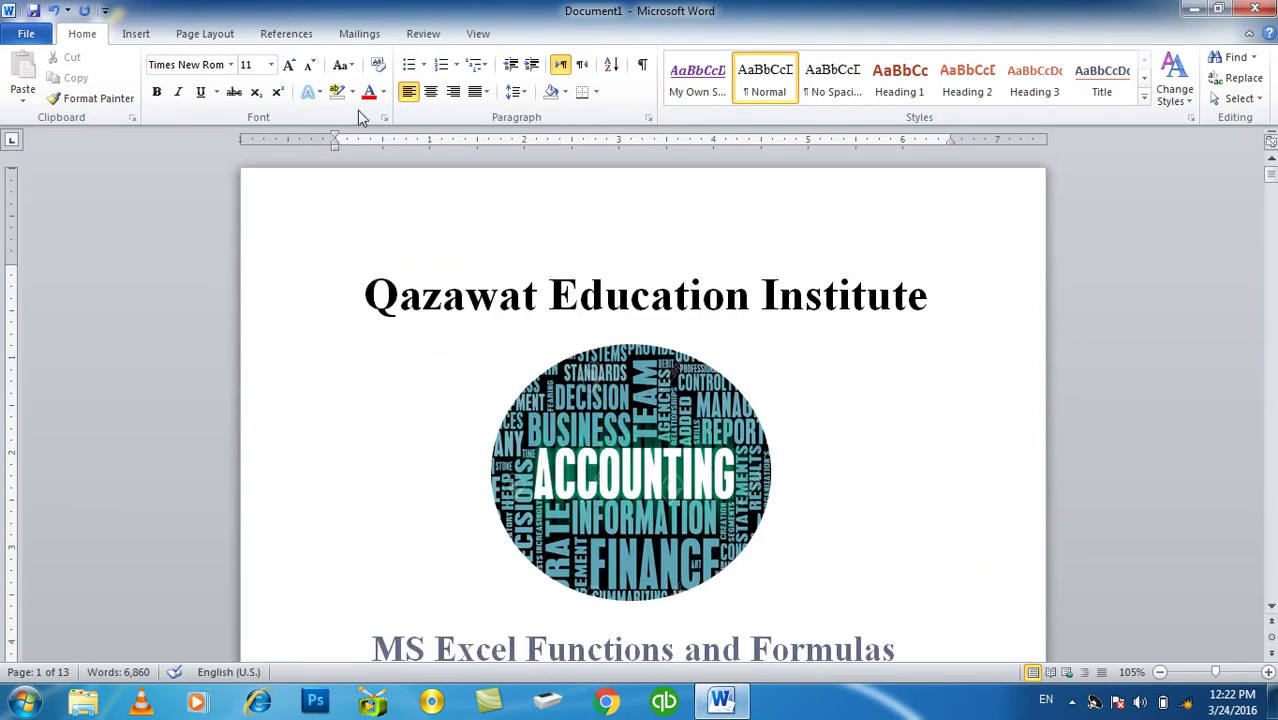
left_click(136, 33)
left_click(23, 95)
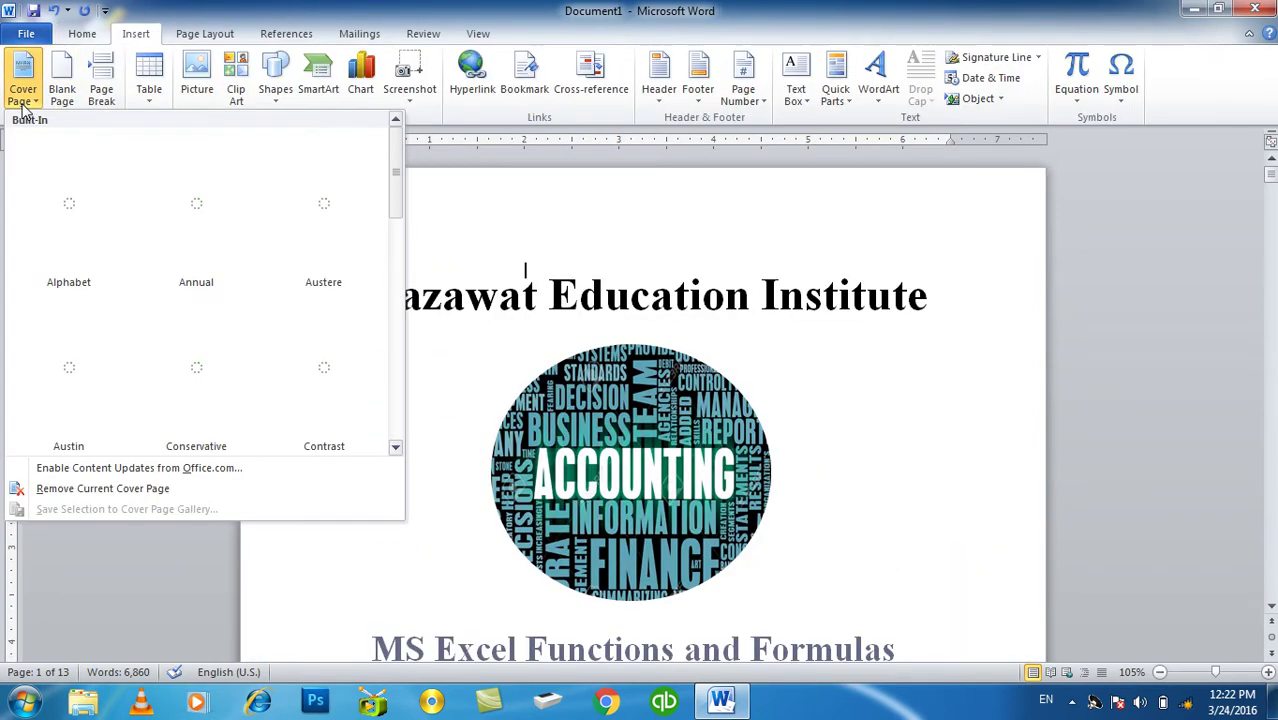
Step: Start a new blank document and type MICROSOFT WORD 2010 STEP BY STEP LEARNING in its header
left_click(1201, 449)
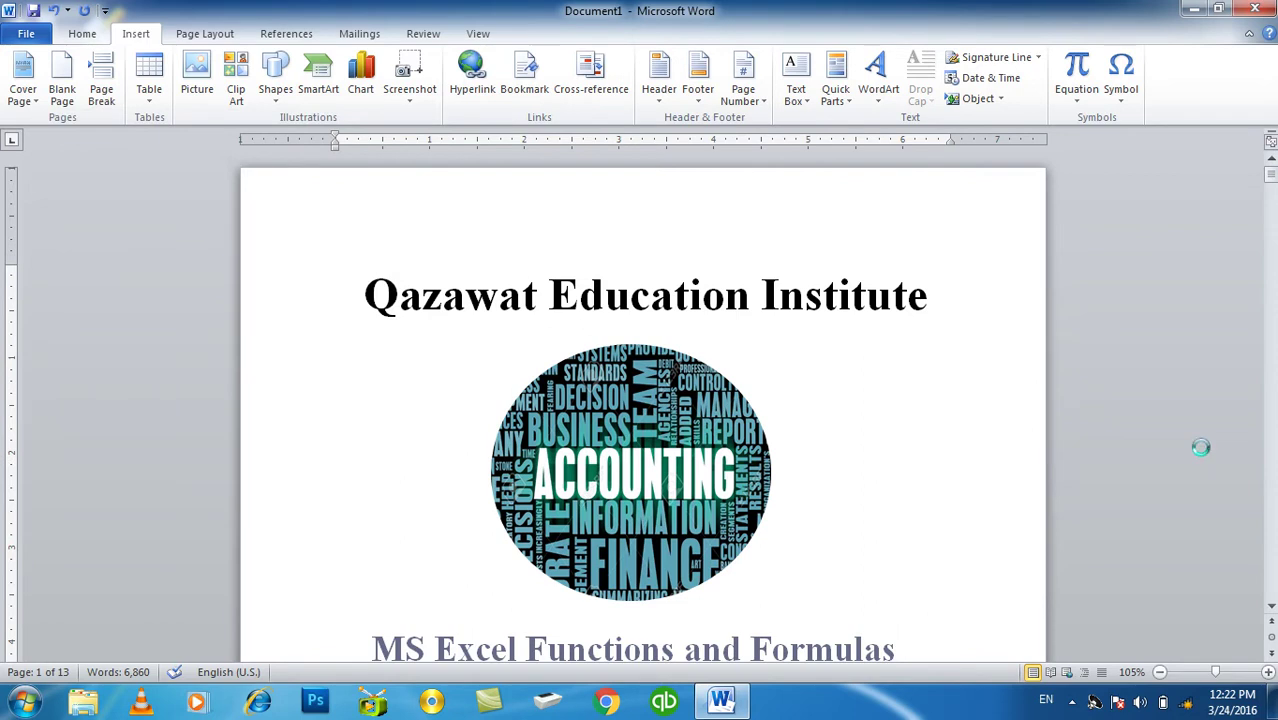
key("ctrl+n")
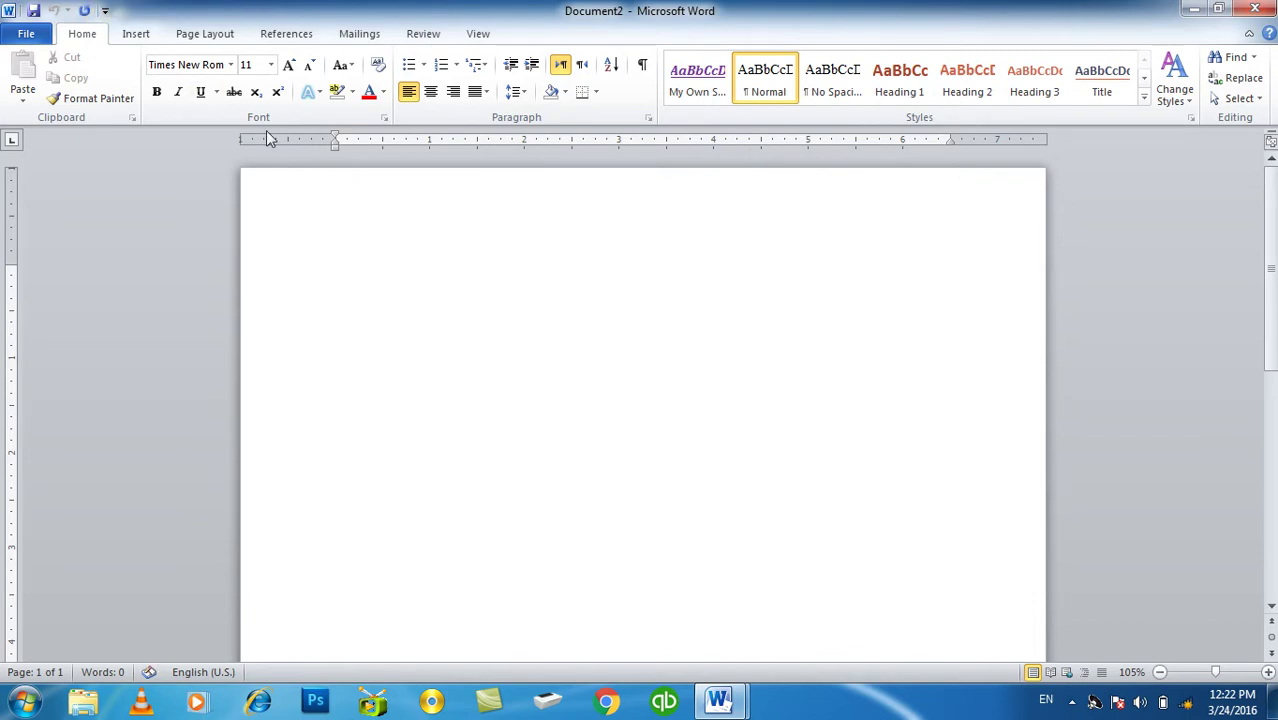
double_click(493, 197)
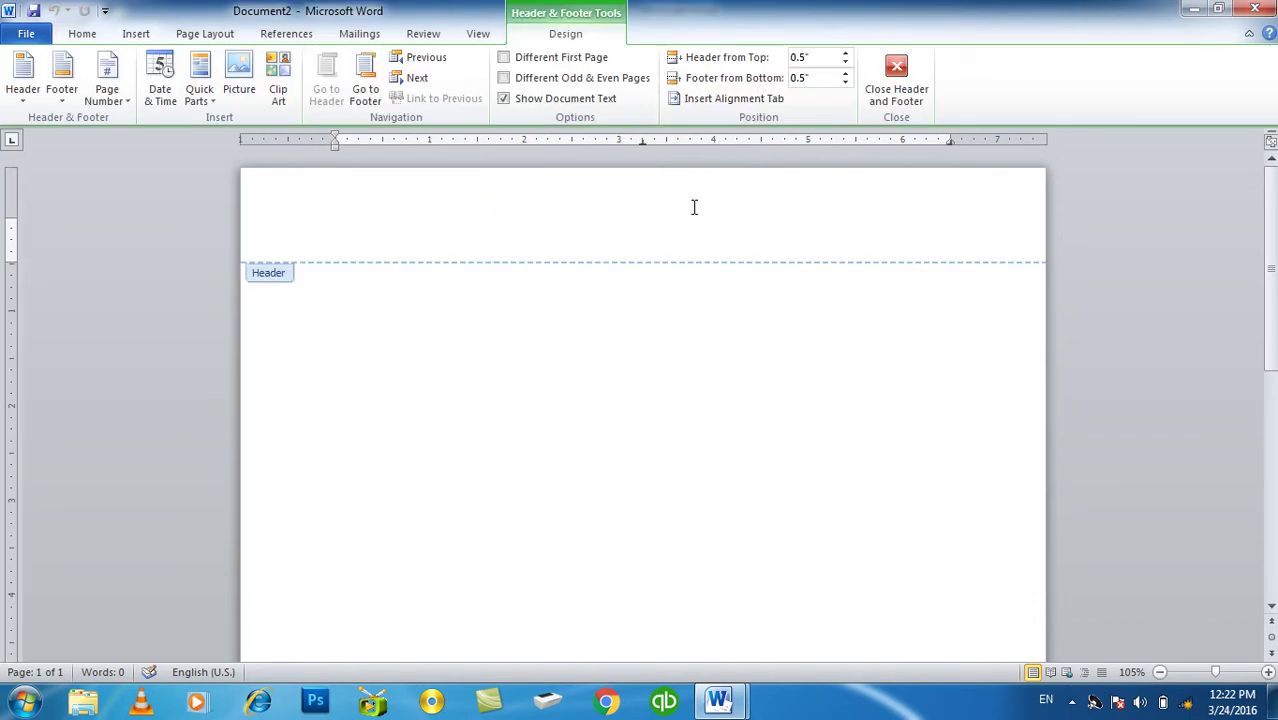
type("M")
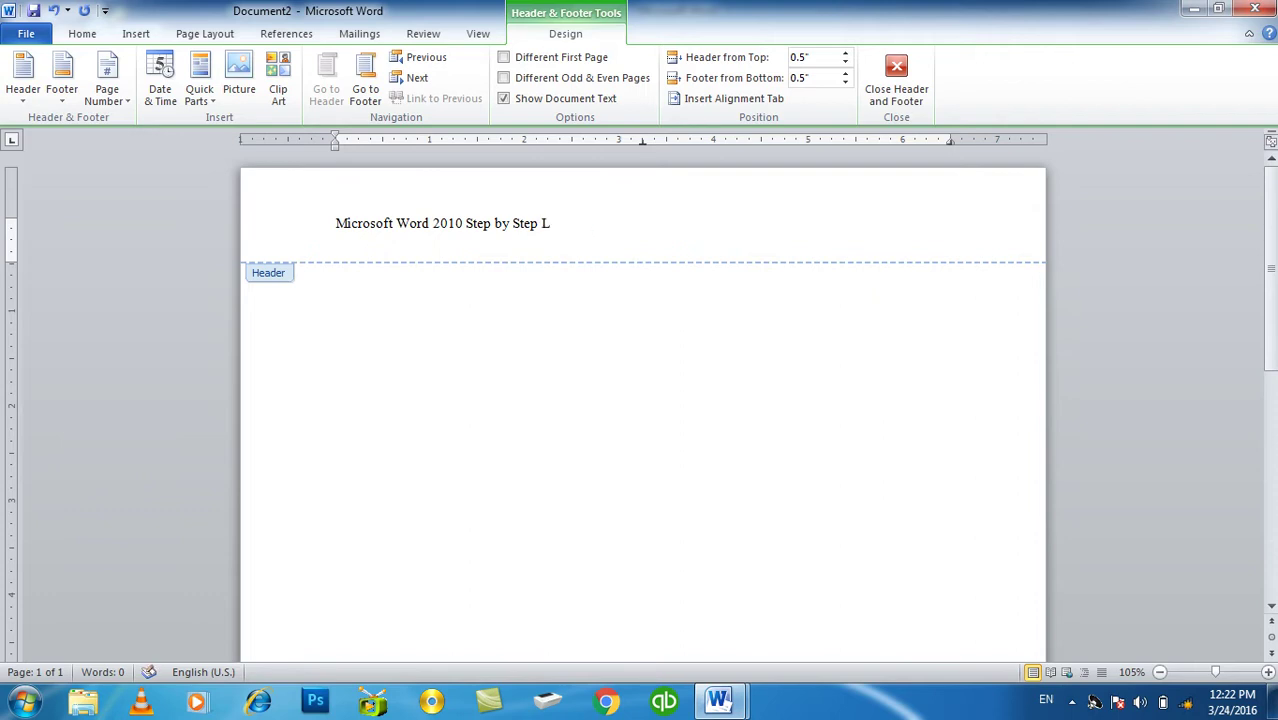
Step: Centre the header line and enlarge its text
key("ctrl+e")
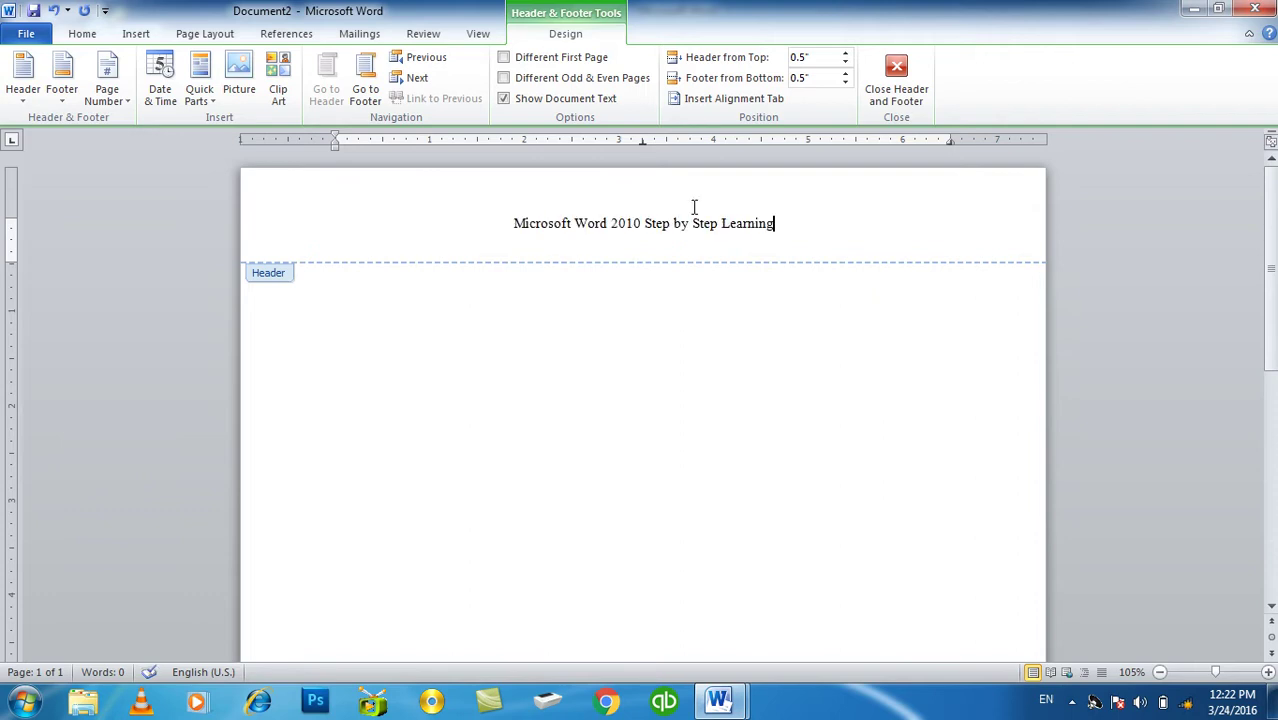
key("shift+Home")
key("ctrl+shift+period")
key("ctrl+bracketright")
key("ctrl+bracketright")
key("ctrl+bracketright")
key("ctrl+bracketright")
key("ctrl+bracketright")
key("ctrl+bracketright")
key("ctrl+bracketright")
key("ctrl+bracketright")
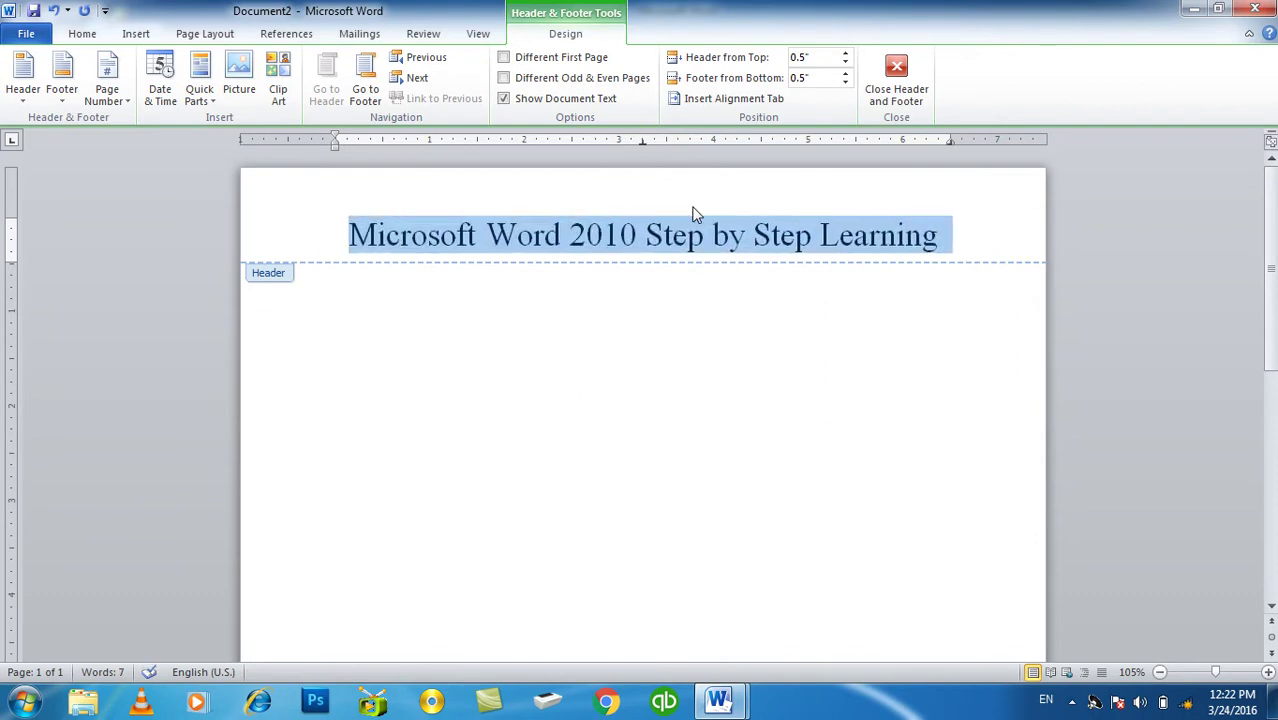
Step: Apply a shadowed text effect to the header, adjust its size from 22 pt, and return to the body
left_click(90, 33)
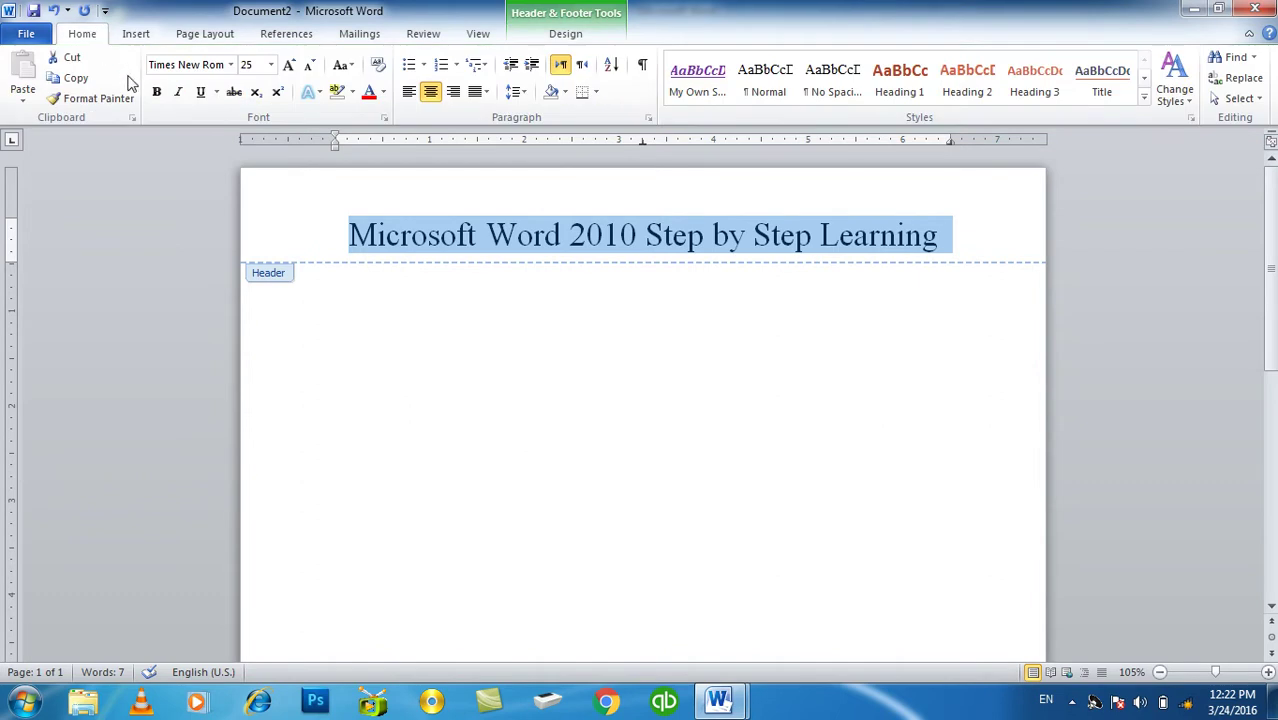
left_click(307, 94)
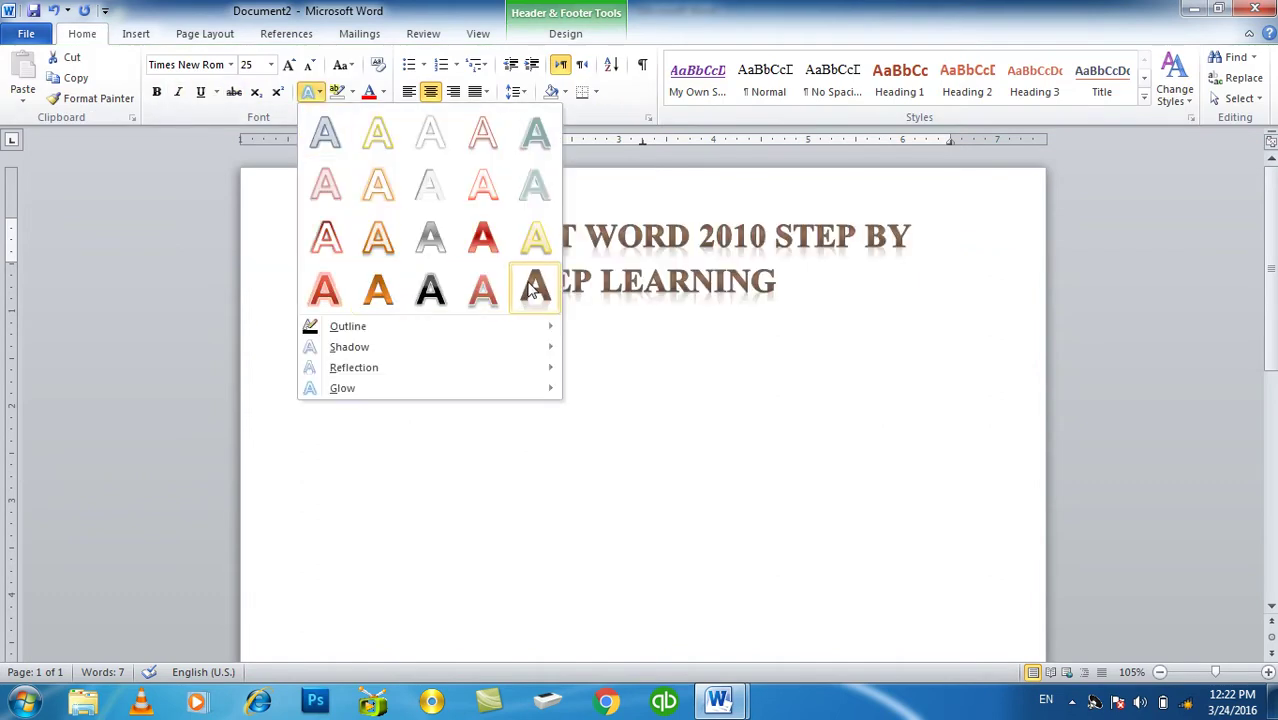
left_click(535, 290)
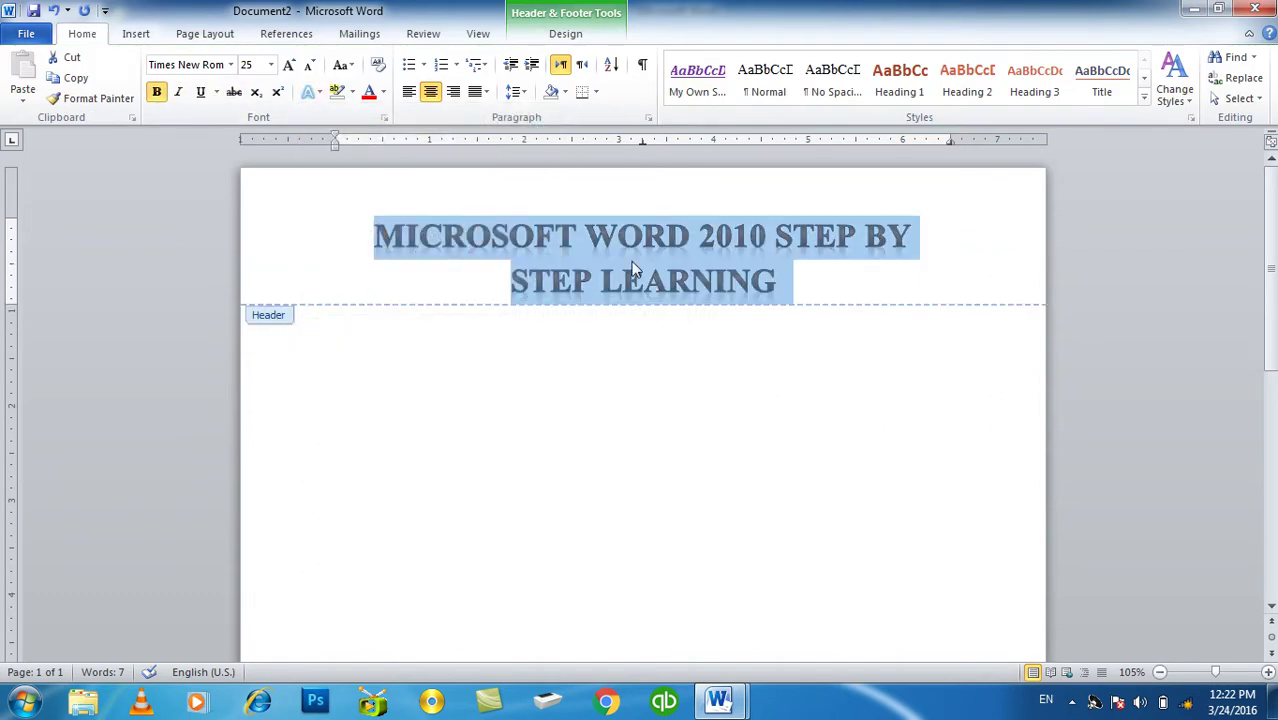
key("ctrl+bracketleft")
key("ctrl+bracketleft")
key("ctrl+bracketleft")
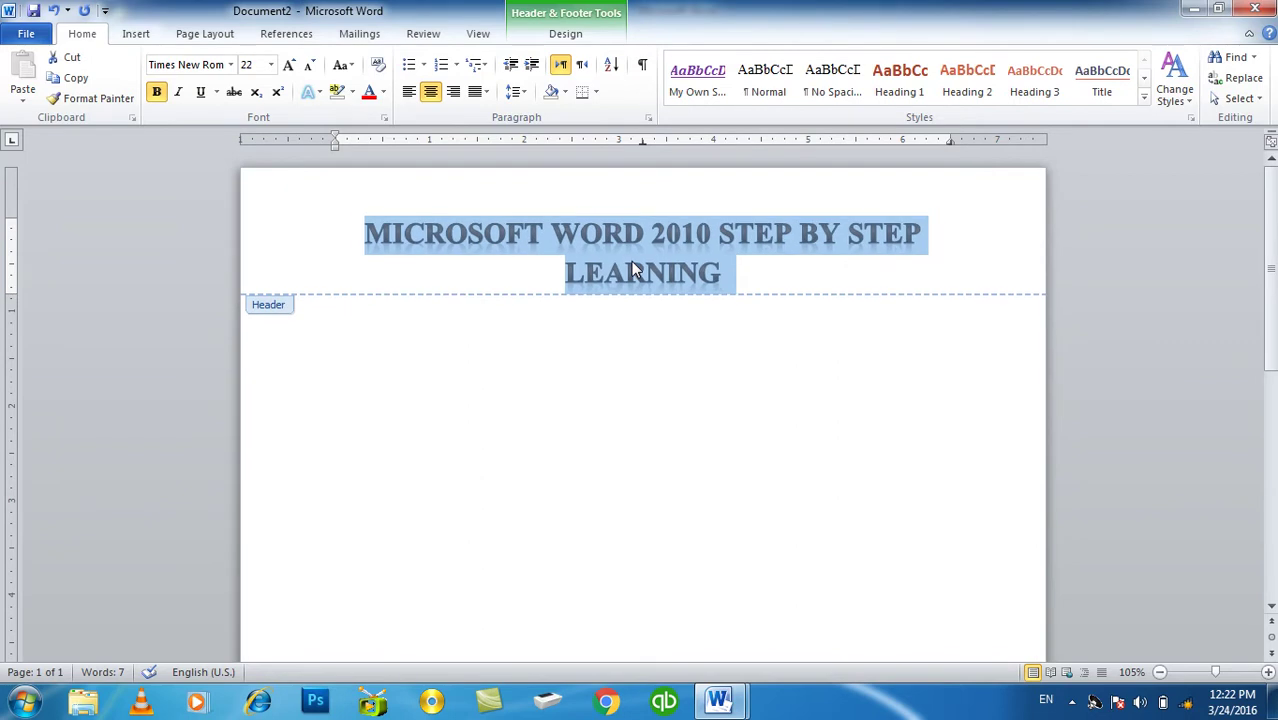
key("ctrl+bracketright")
key("ctrl+bracketright")
double_click(687, 390)
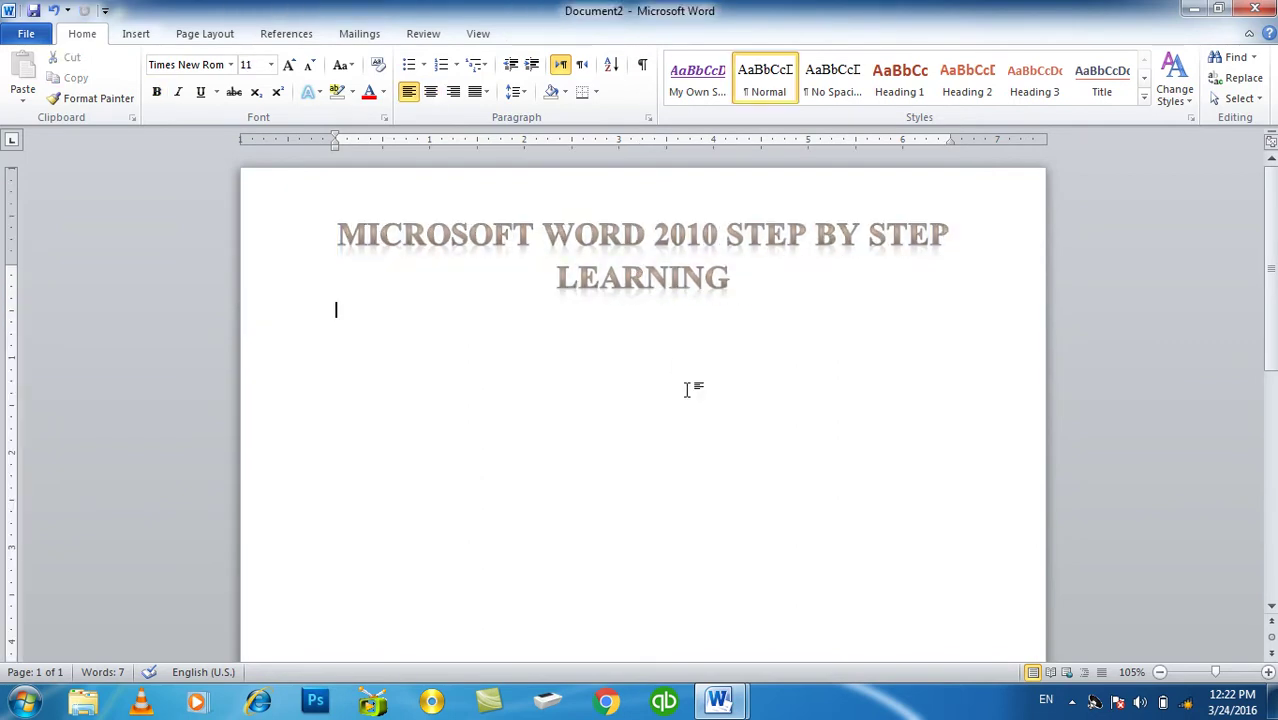
scroll(691, 389, "down", 1)
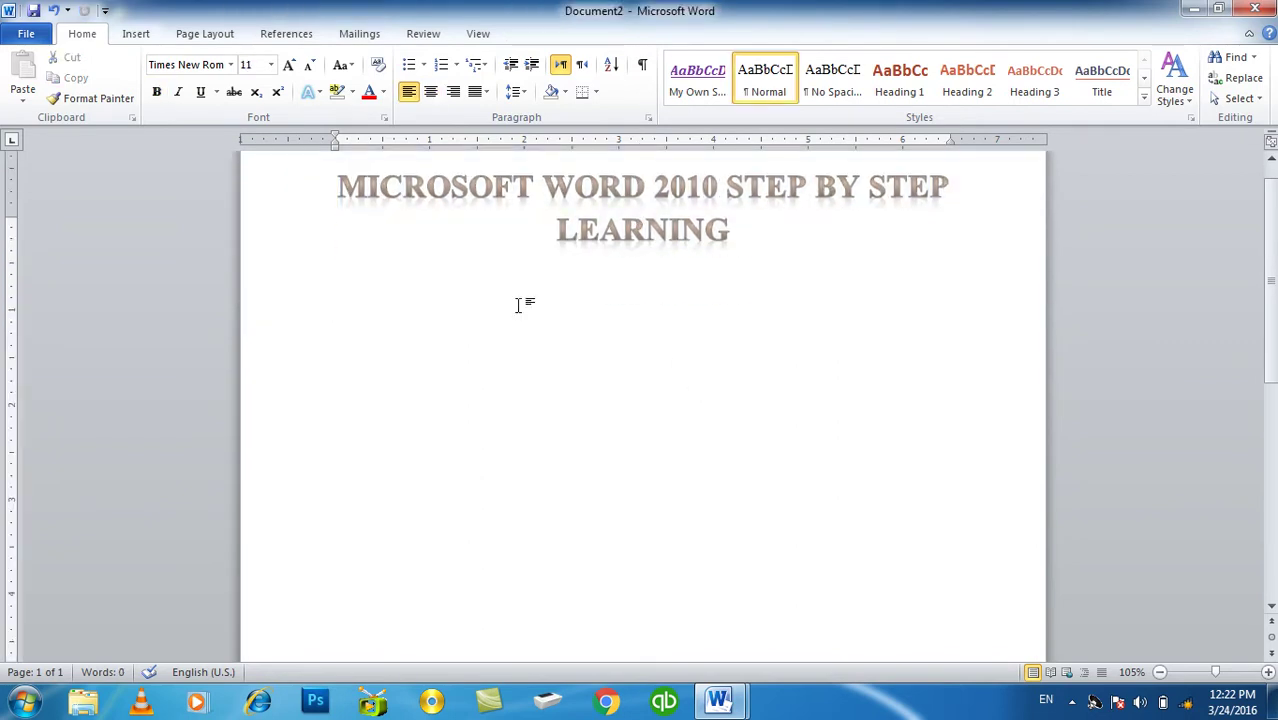
Step: Draw a text box below the header and type 'Qazawat Education Institute' in it
left_click(134, 35)
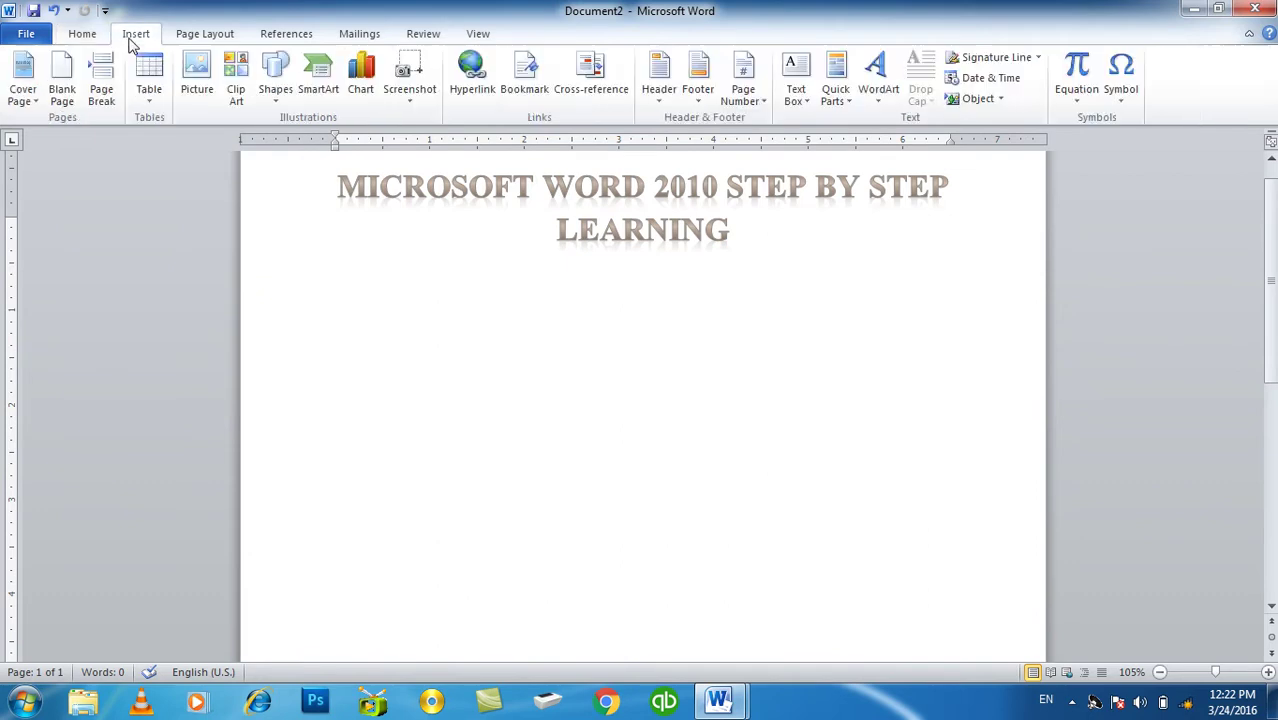
left_click(796, 88)
left_click(816, 468)
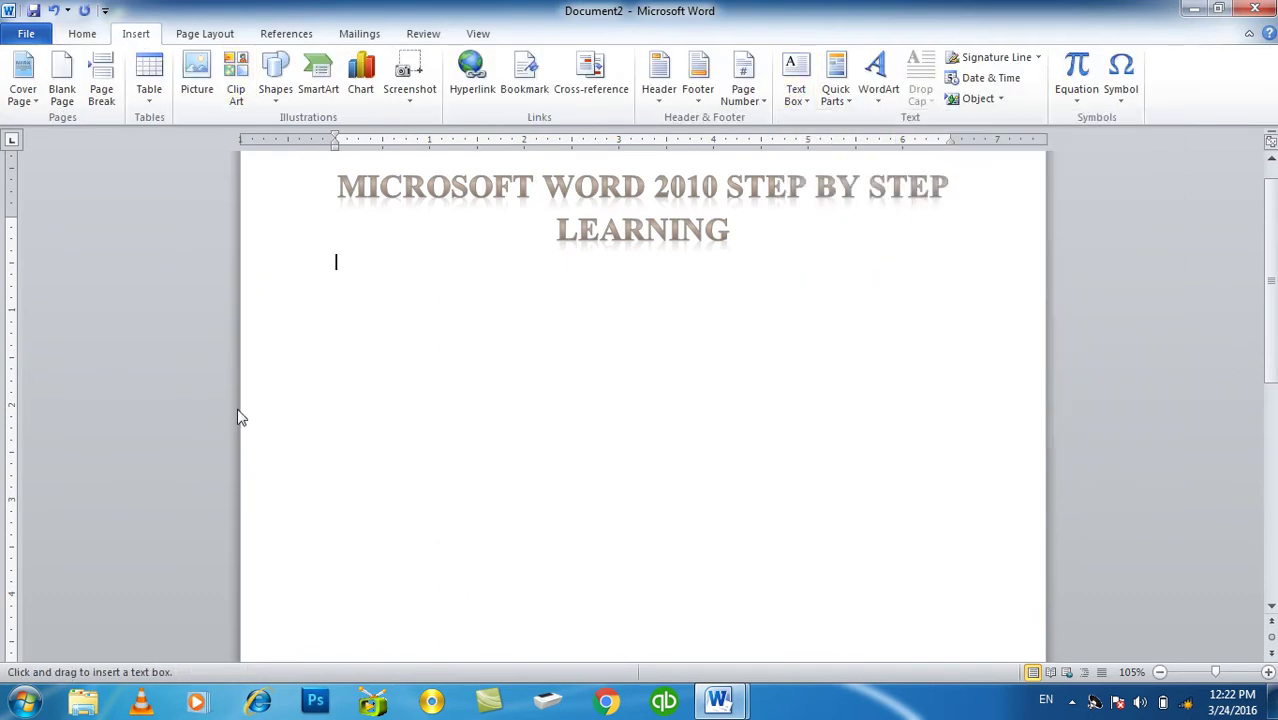
left_click_drag(300, 358, 640, 404)
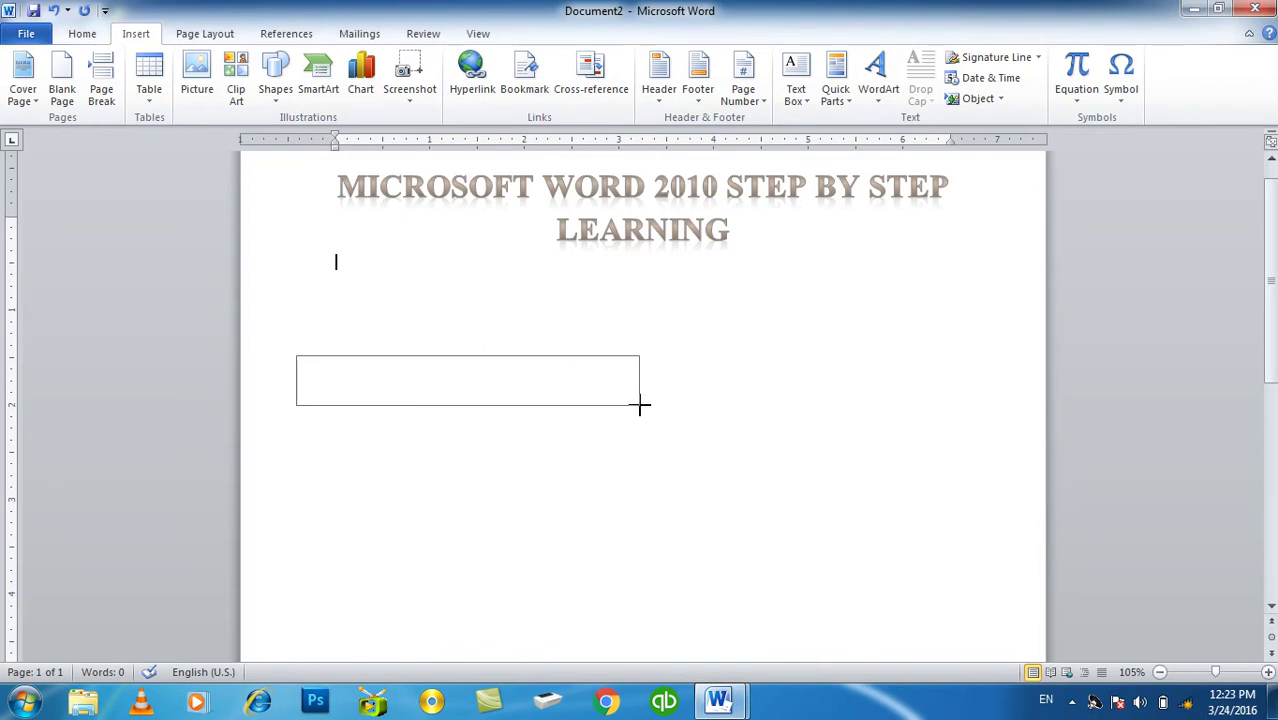
type("Qazawat Education In")
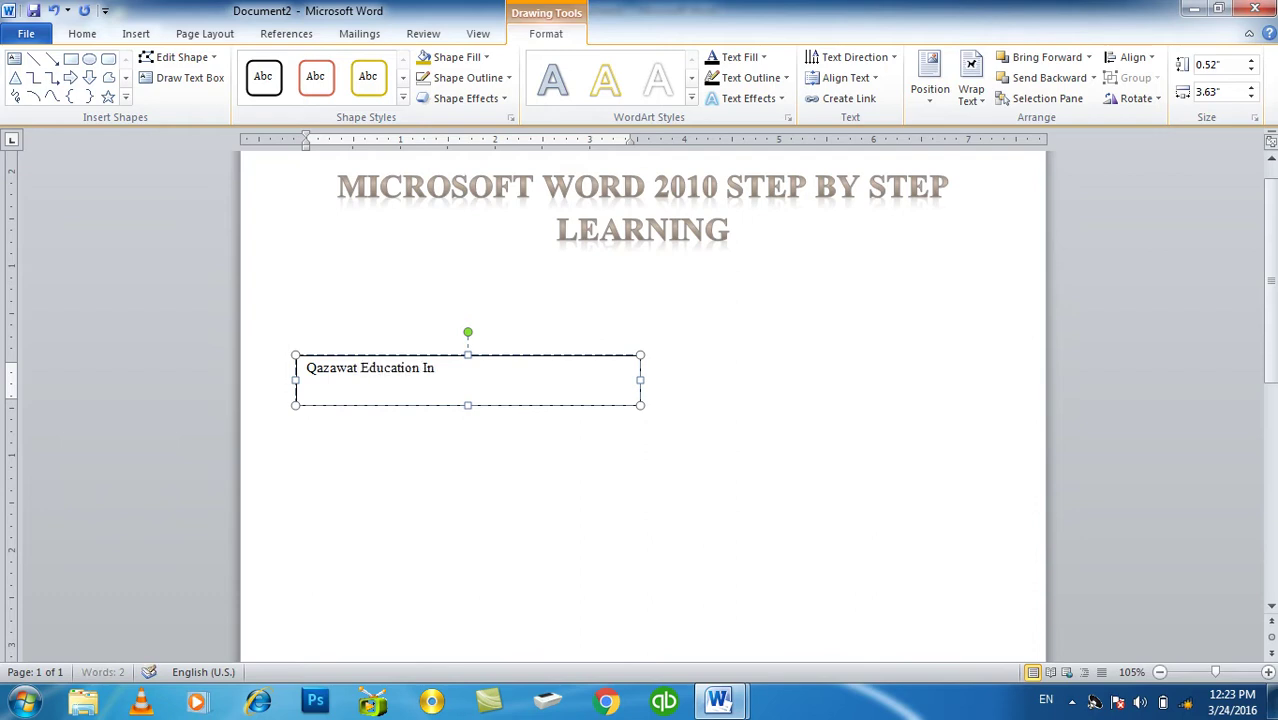
type("ute")
Step: Enlarge and bold the text box text and give the box no outline
key("ctrl+a")
key("ctrl+bracketright")
key("ctrl+bracketright")
key("ctrl+bracketright")
key("ctrl+bracketright")
key("ctrl+bracketright")
key("ctrl+bracketright")
key("ctrl+bracketright")
key("ctrl+bracketright")
key("ctrl+bracketright")
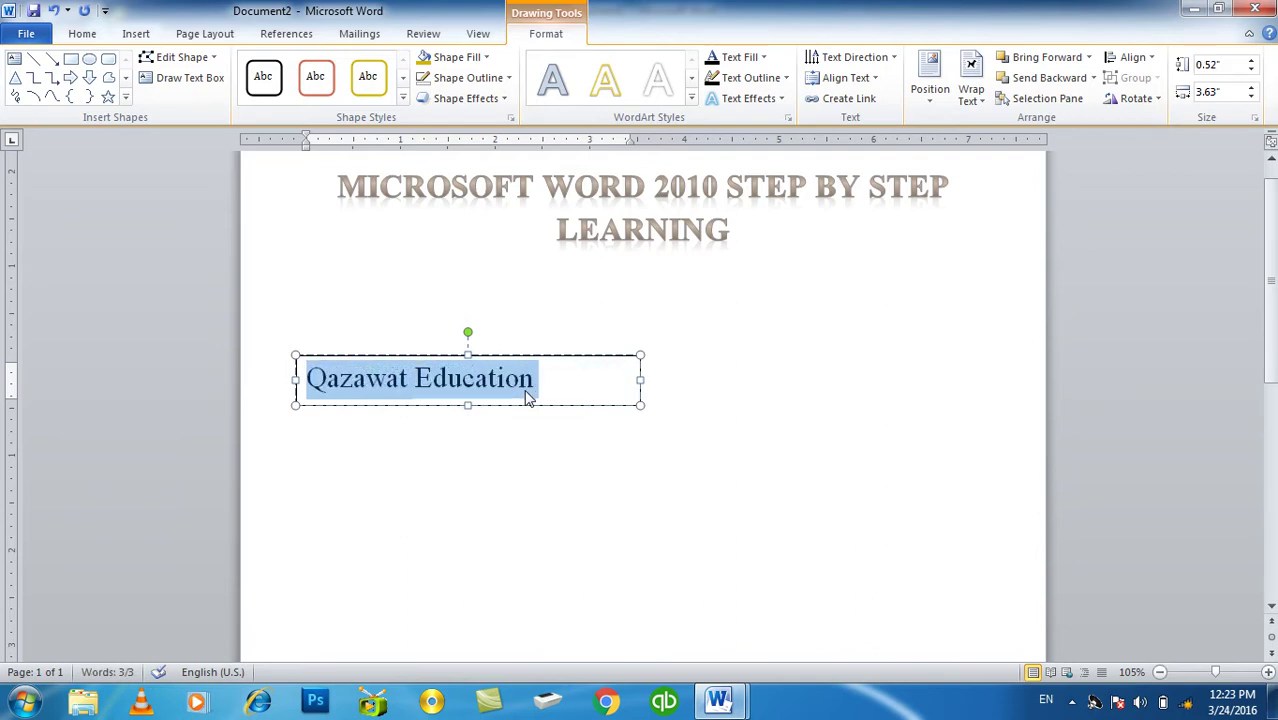
key("ctrl+b")
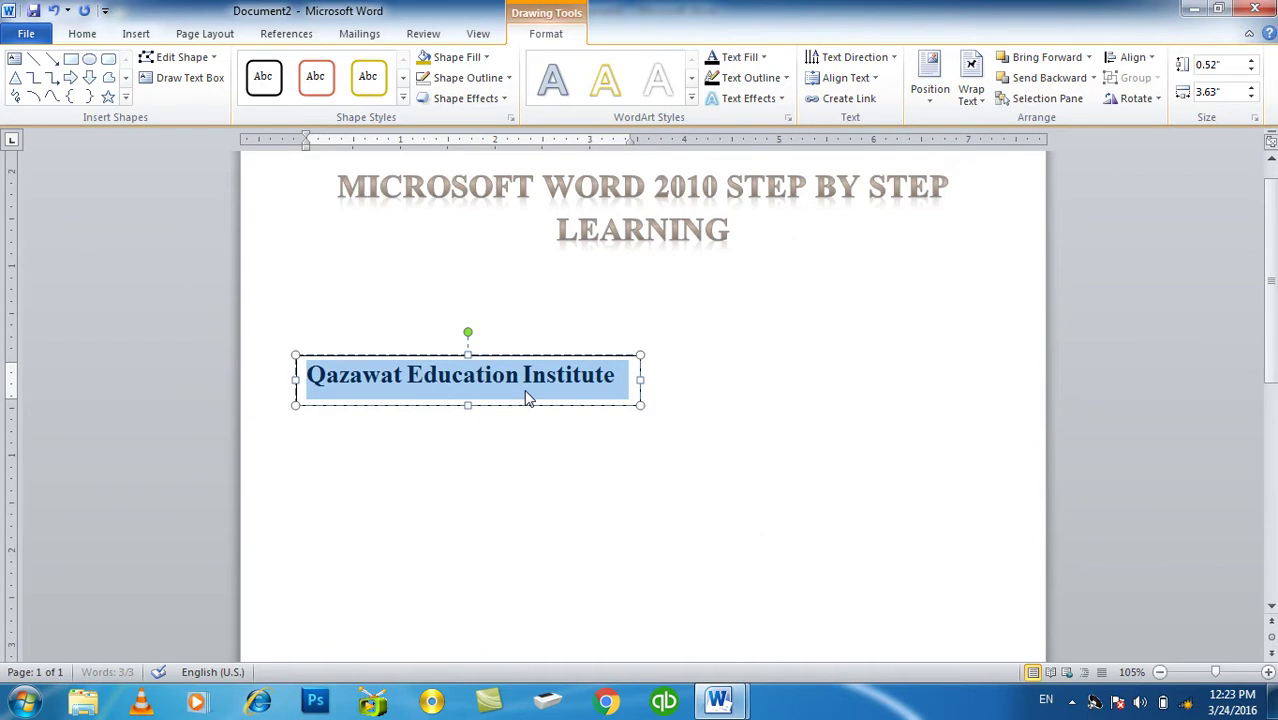
left_click(468, 78)
left_click(480, 233)
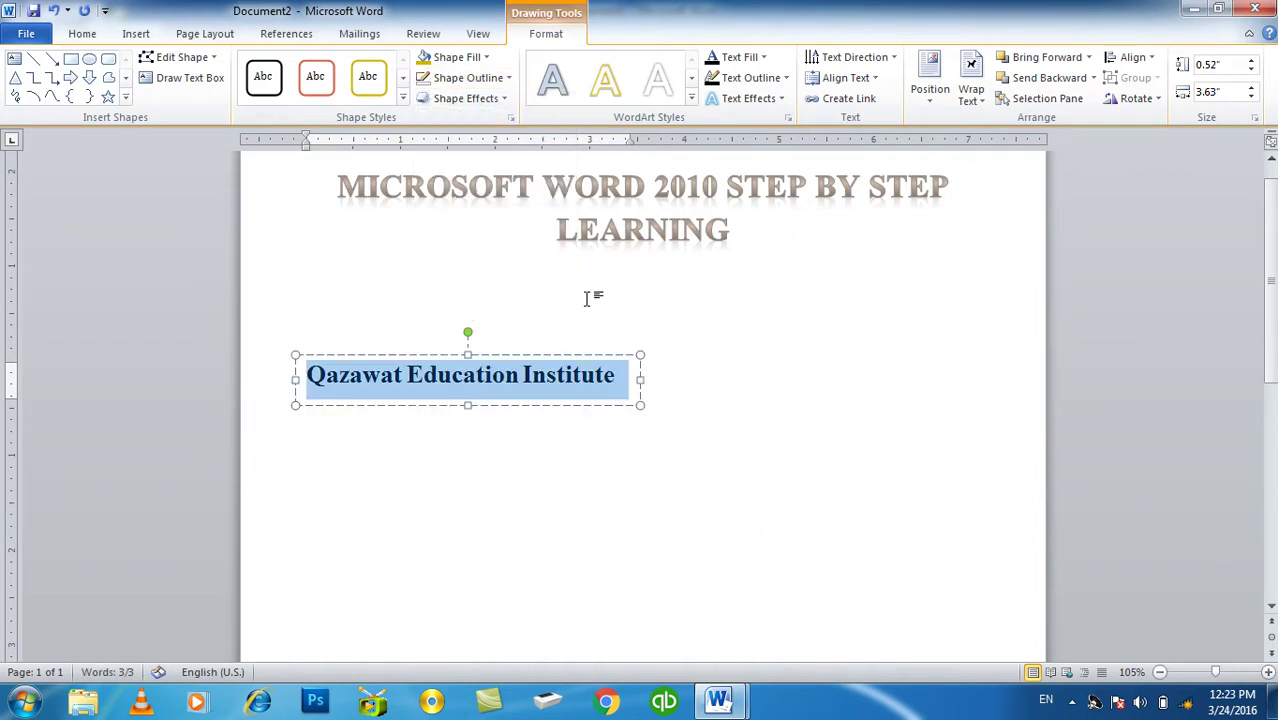
left_click(708, 408)
Step: Draw an oval below the Qazawat Education Institute text box
scroll(722, 400, "down", 2)
scroll(722, 400, "down", 4)
scroll(722, 400, "down", 4)
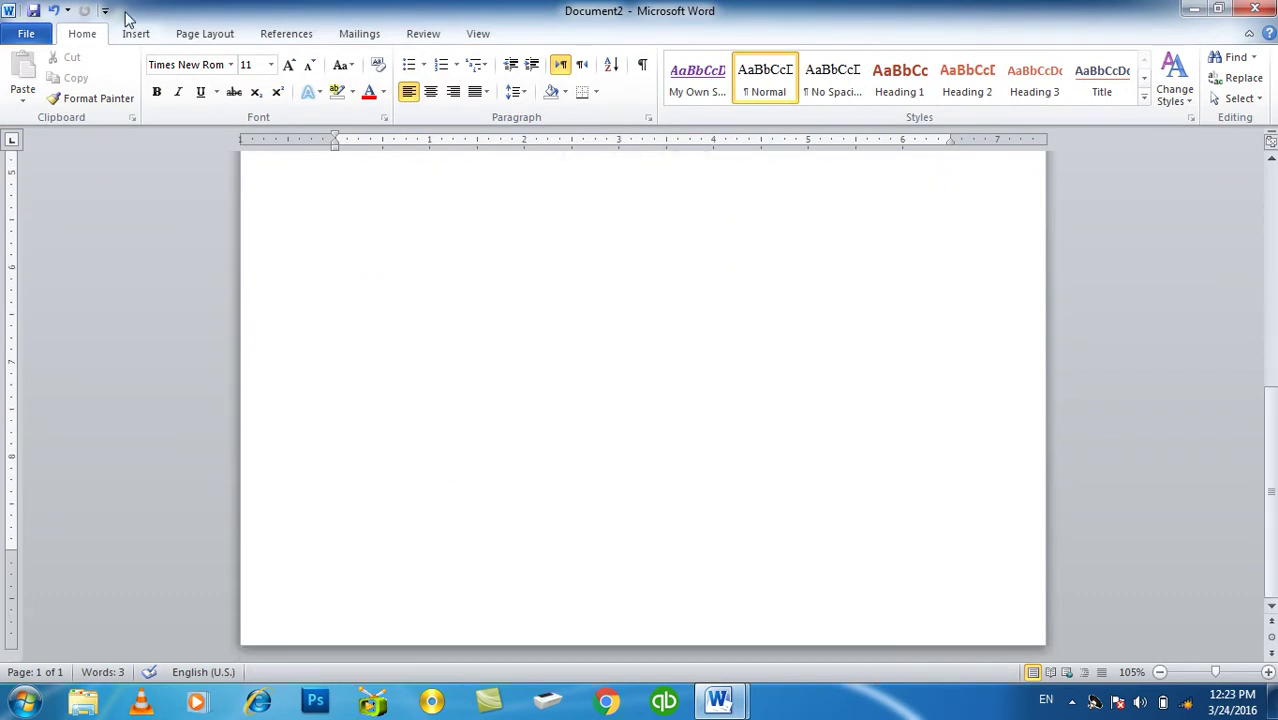
scroll(585, 402, "up", 3)
scroll(685, 362, "up", 4)
scroll(442, 277, "down", 5)
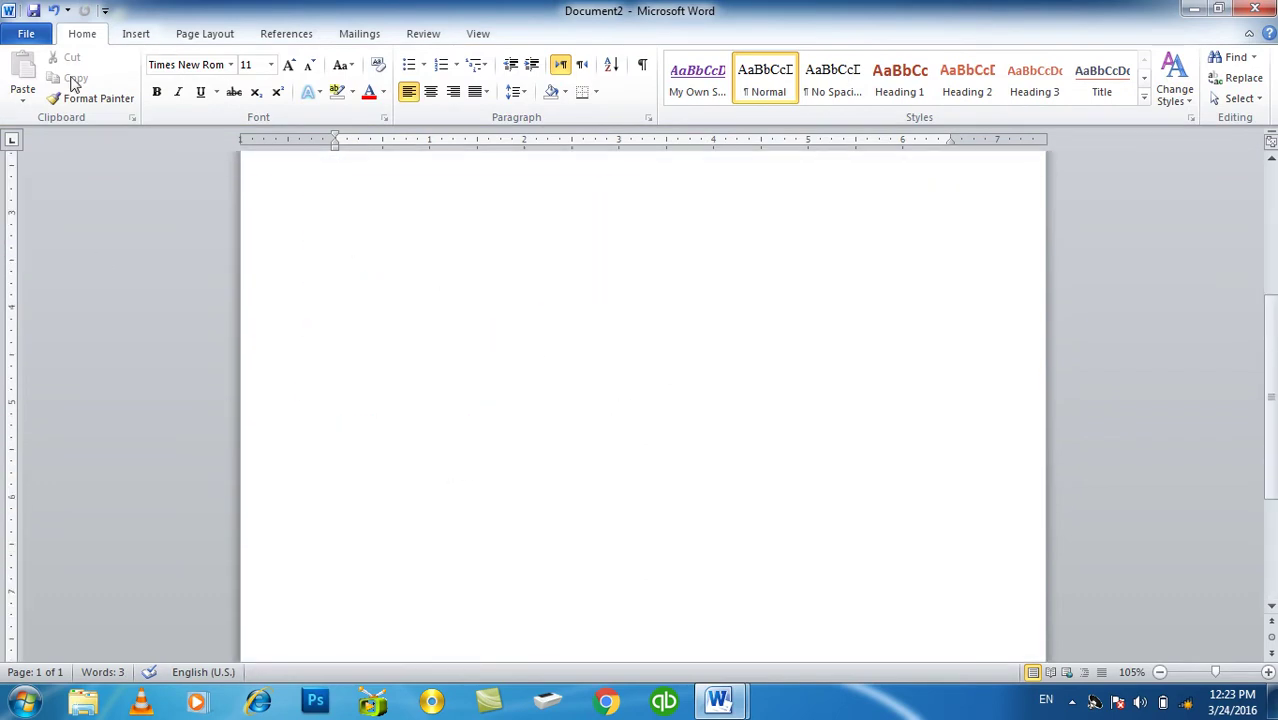
left_click(134, 36)
left_click(275, 85)
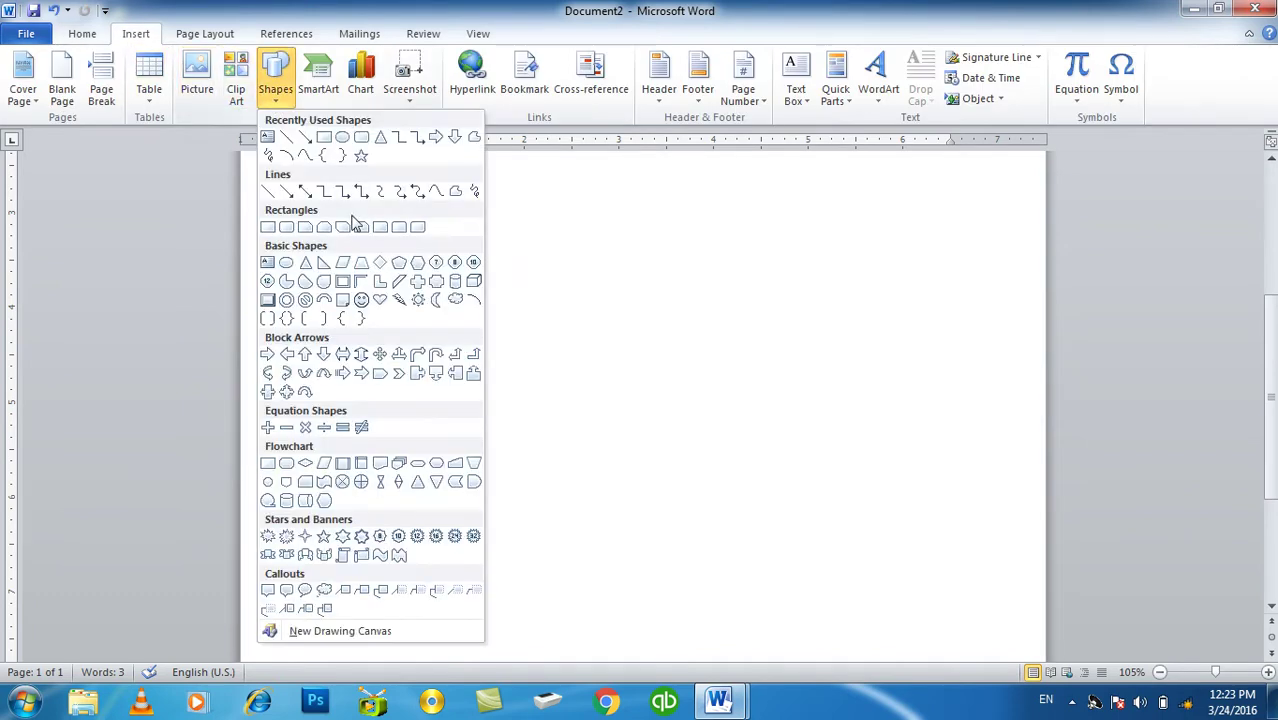
left_click(342, 137)
mouse_move(510, 377)
left_mouse_down()
mouse_move(836, 617)
mouse_move(802, 634)
left_mouse_up()
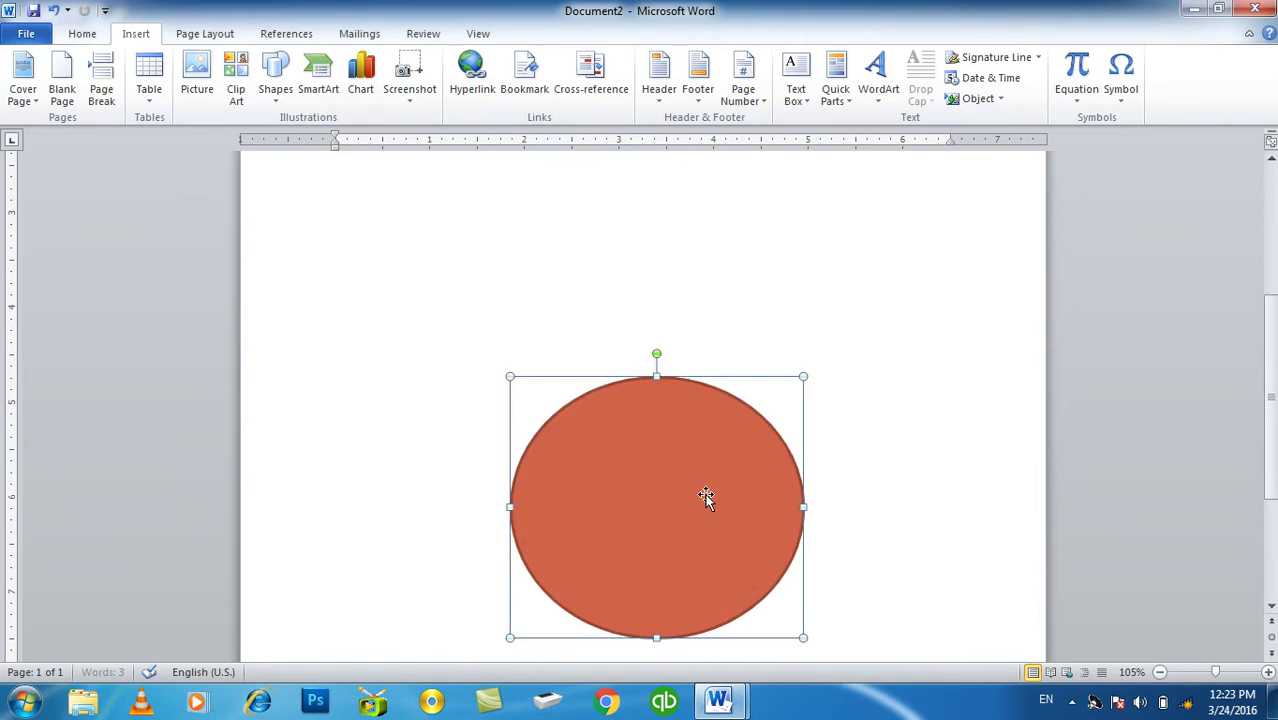
left_click_drag(713, 503, 710, 404)
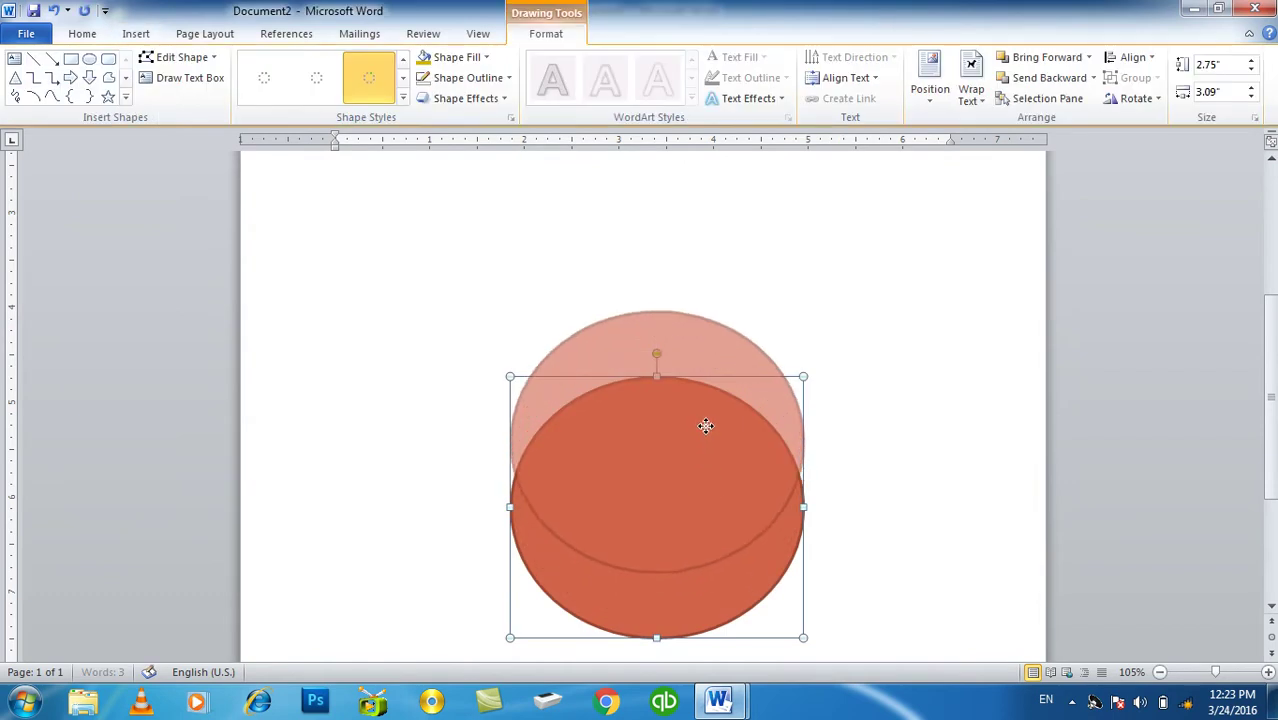
Step: Fill the oval with the laptop picture
left_click(467, 58)
left_click(468, 256)
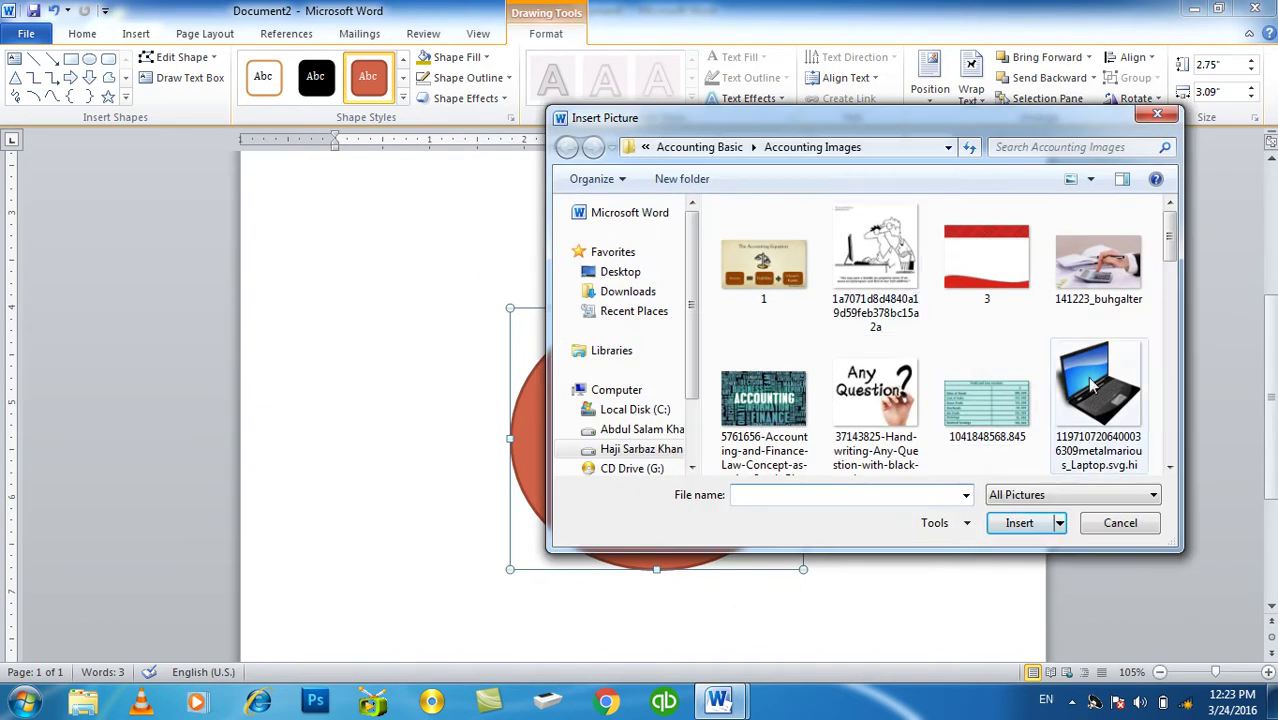
double_click(1068, 400)
left_click(928, 390)
scroll(920, 380, "up", 6)
scroll(917, 374, "down", 6)
scroll(917, 374, "down", 3)
scroll(917, 374, "up", 5)
scroll(917, 374, "up", 3)
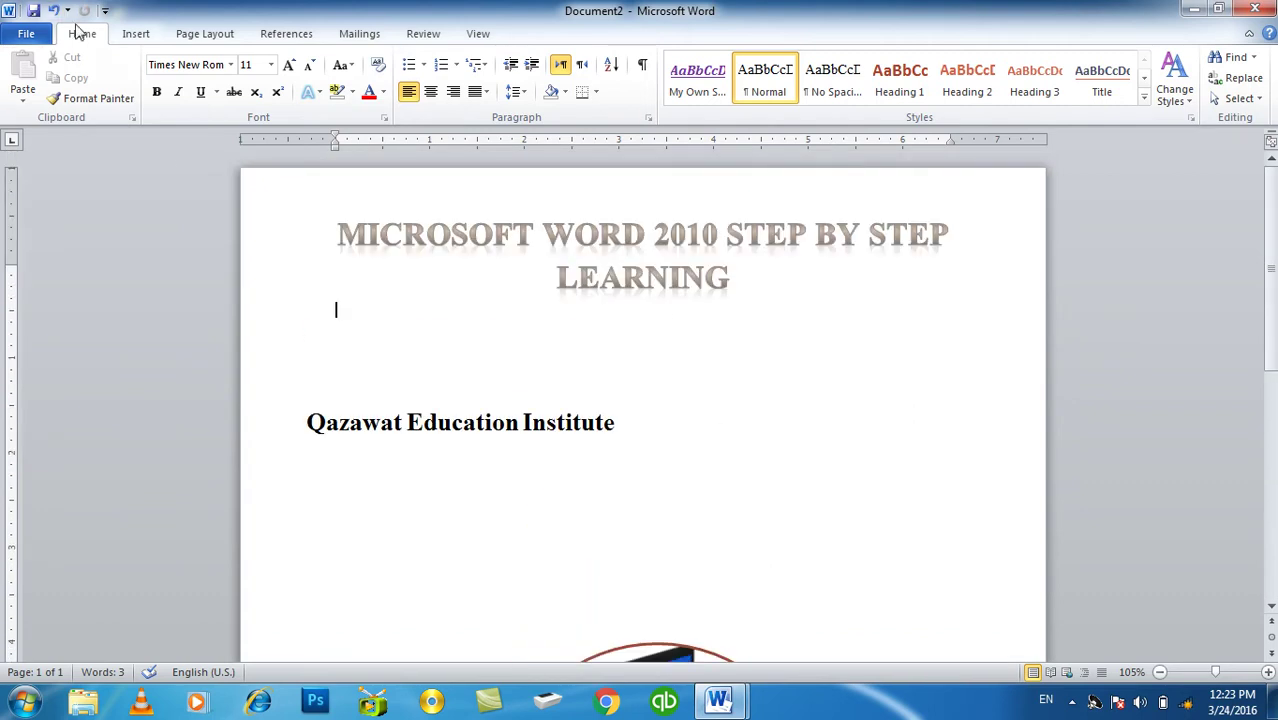
Step: Select the whole page and save it to the Cover Pages gallery as 'My Own Cover page'
left_click(135, 36)
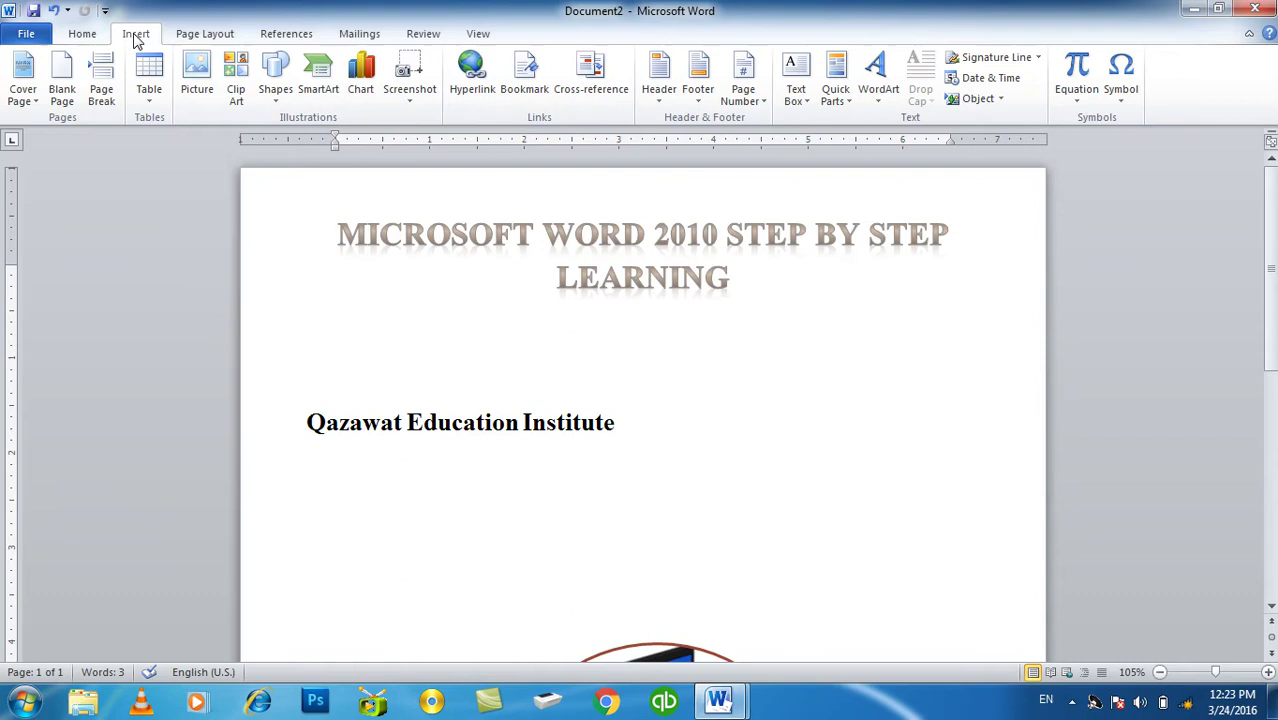
left_click(38, 104)
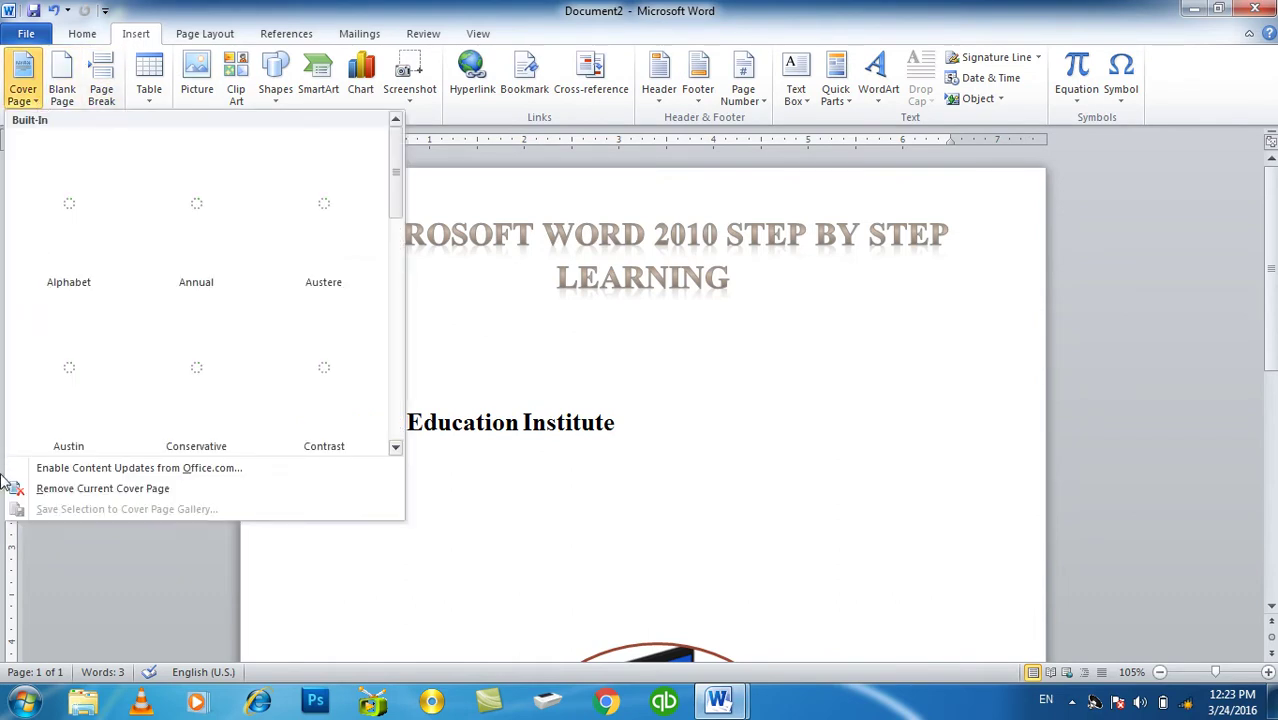
key("Escape")
key("ctrl+a")
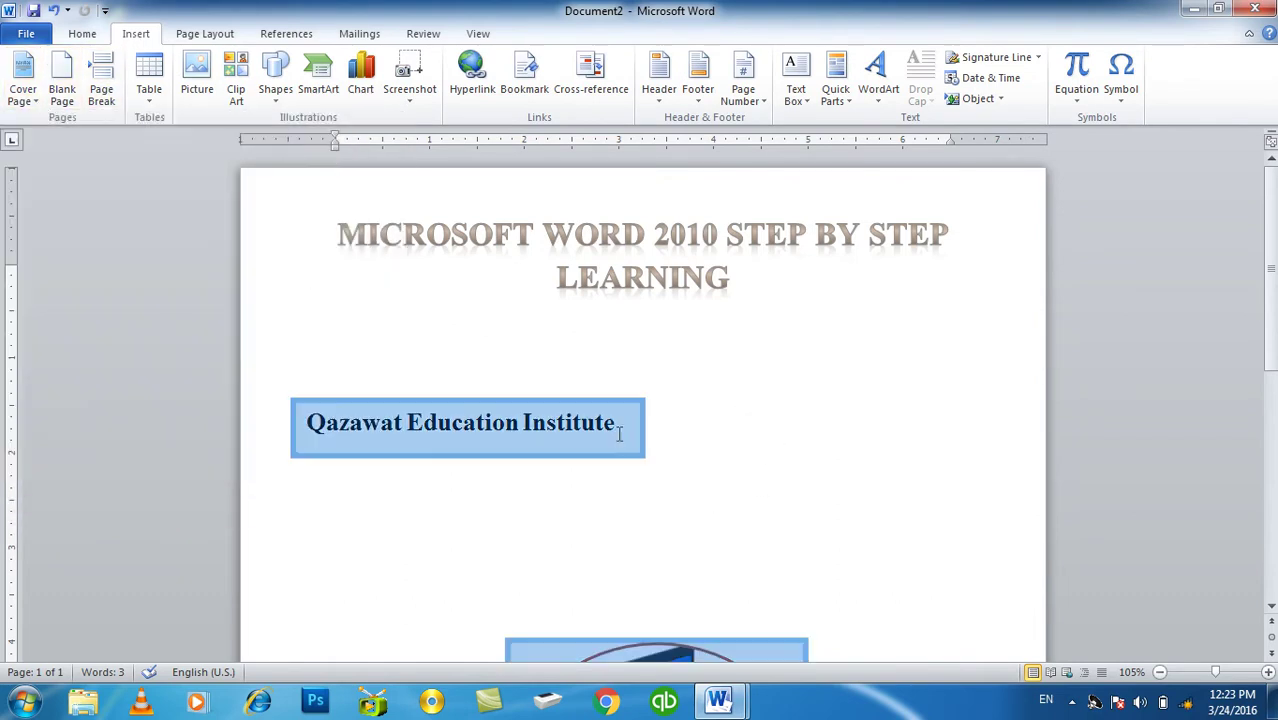
left_click(33, 104)
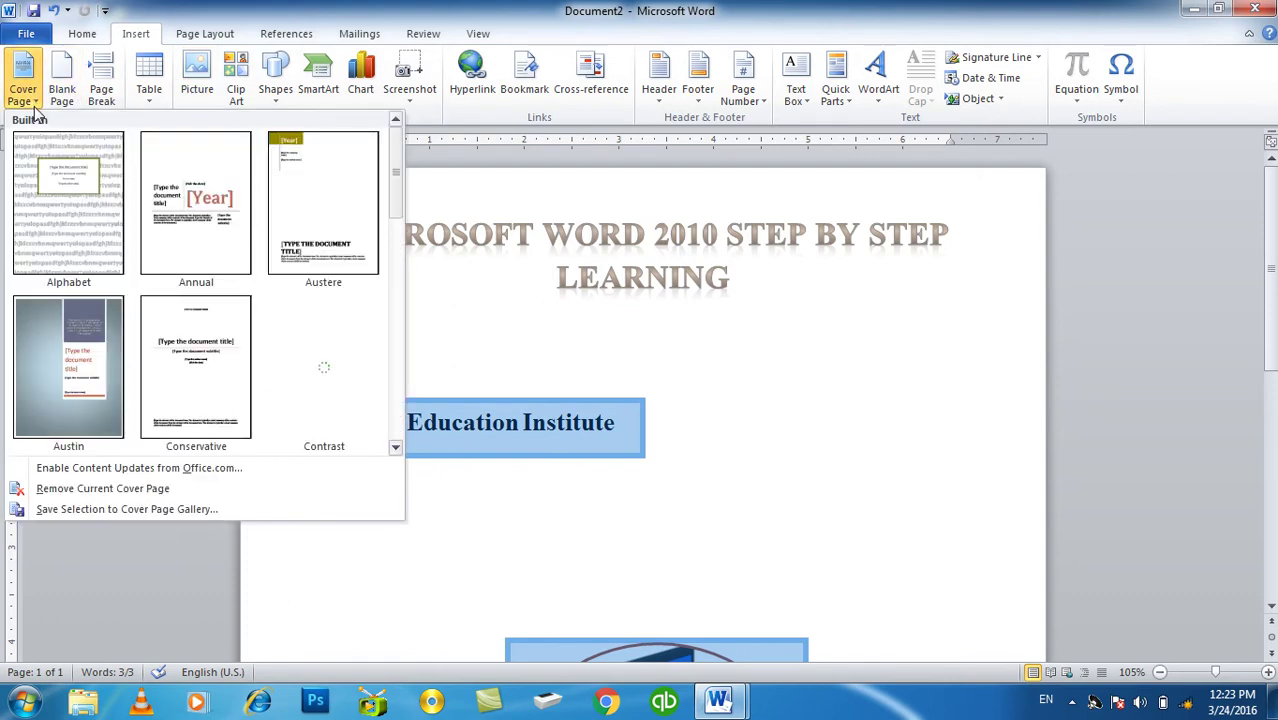
left_click(124, 513)
type("My ")
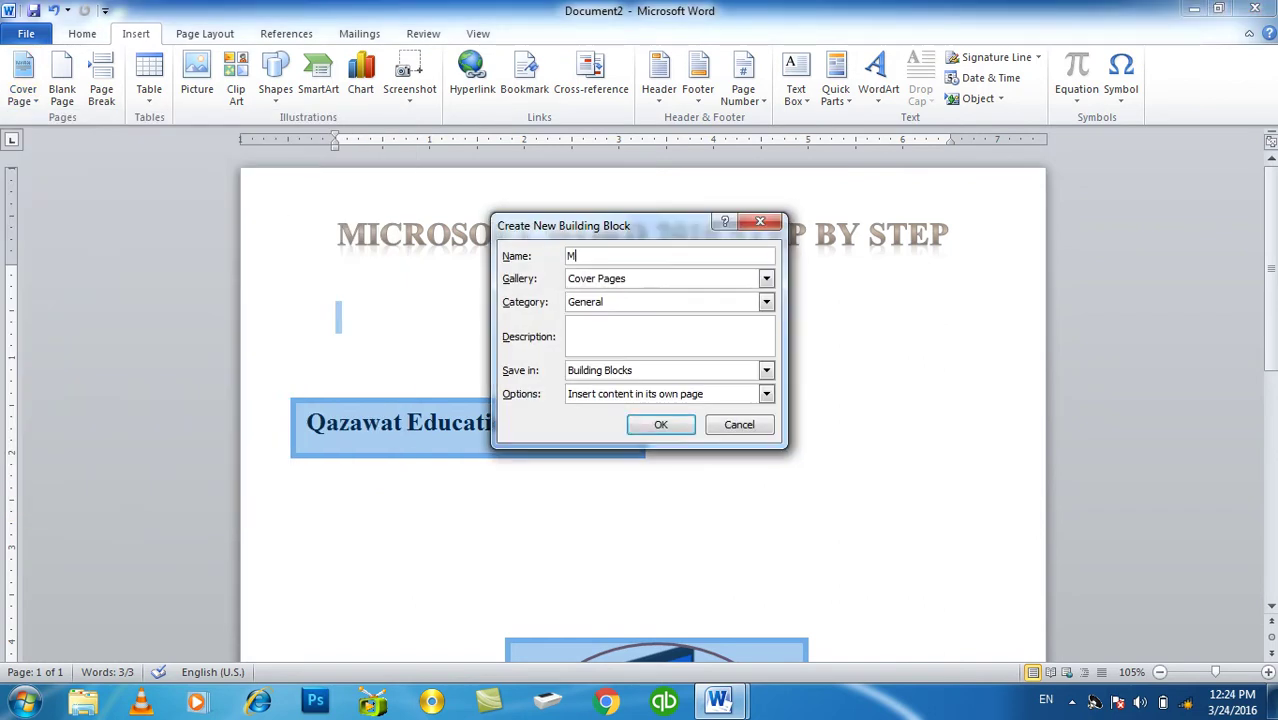
type("Own C")
type("over page")
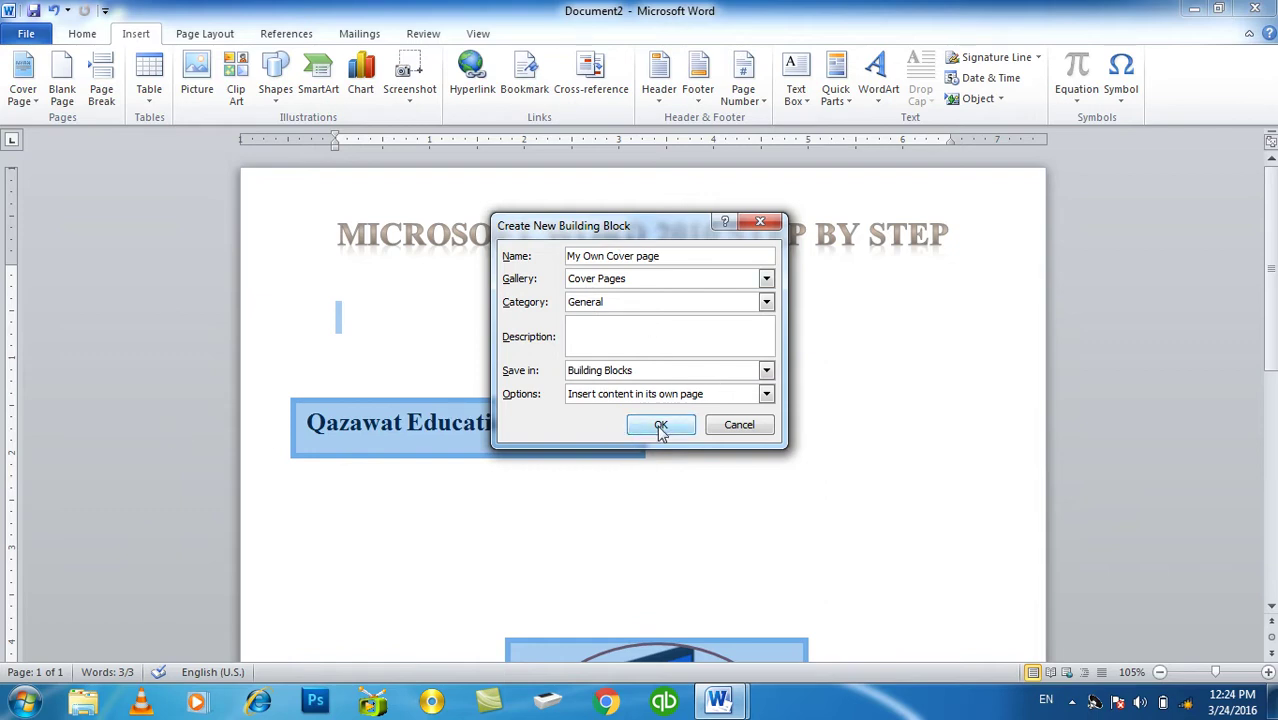
left_click(660, 427)
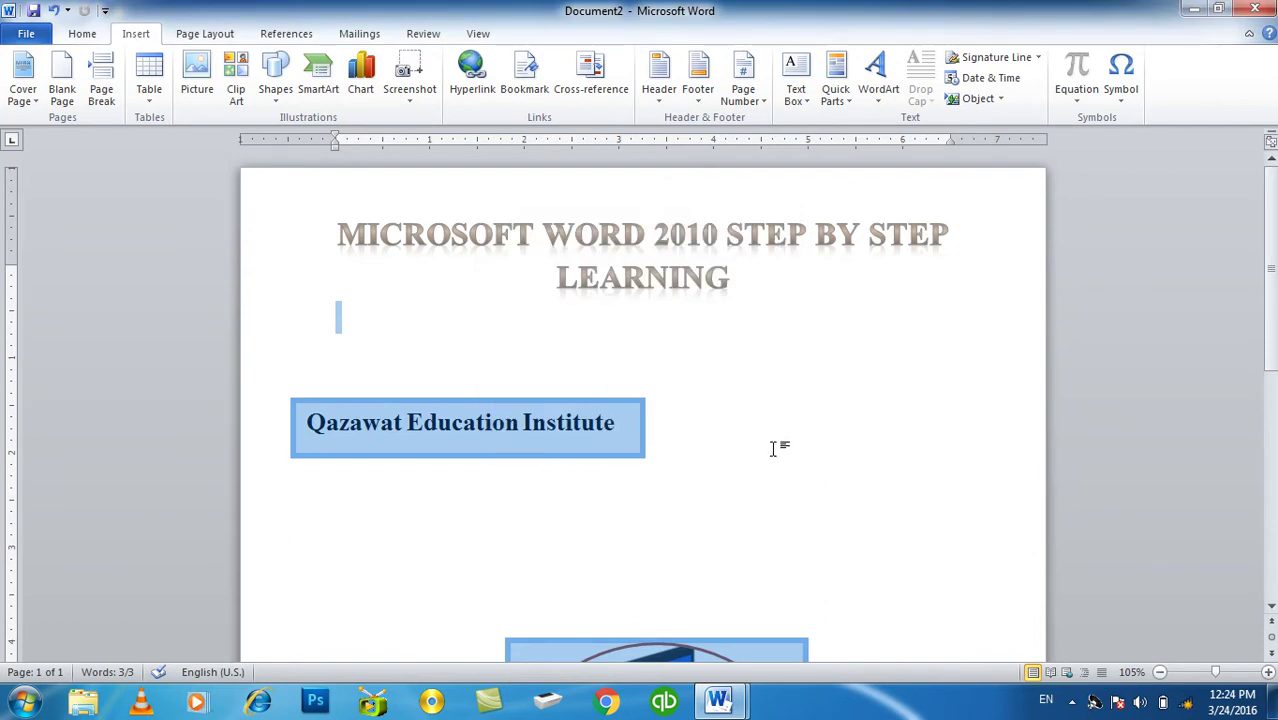
Step: In a new document, insert the saved My Own Cover page
key("ctrl+n")
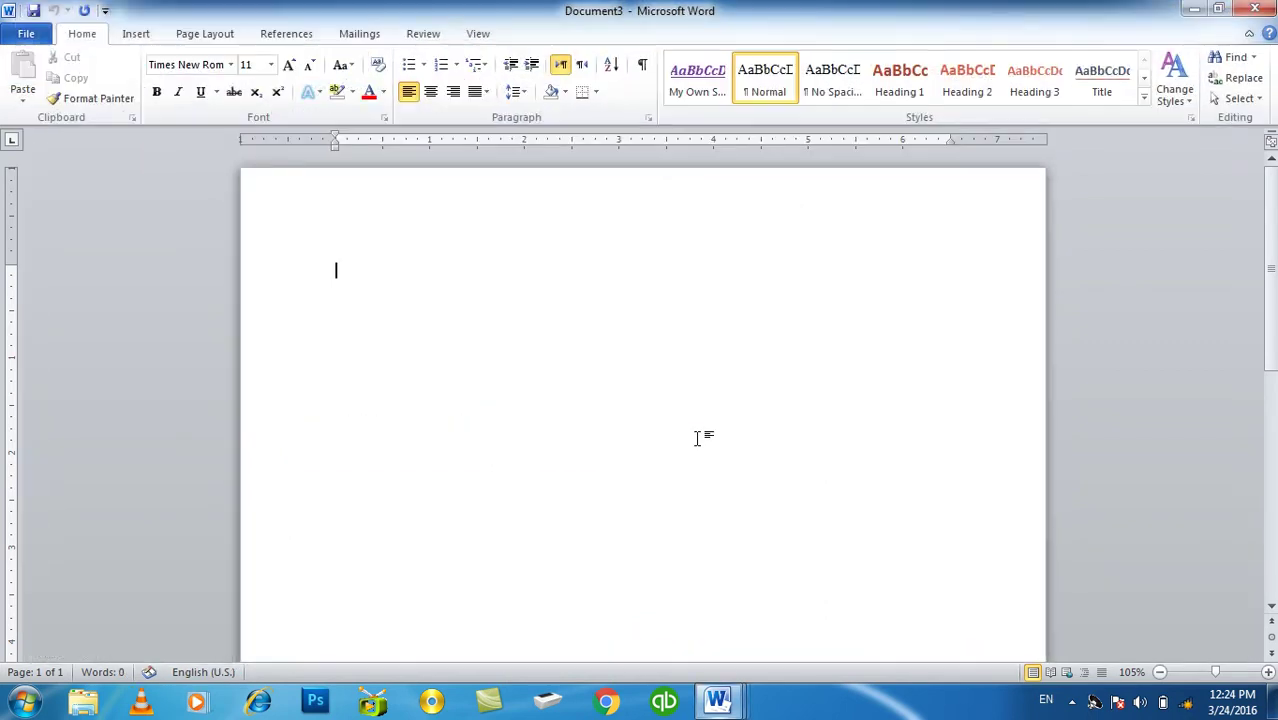
left_click(136, 36)
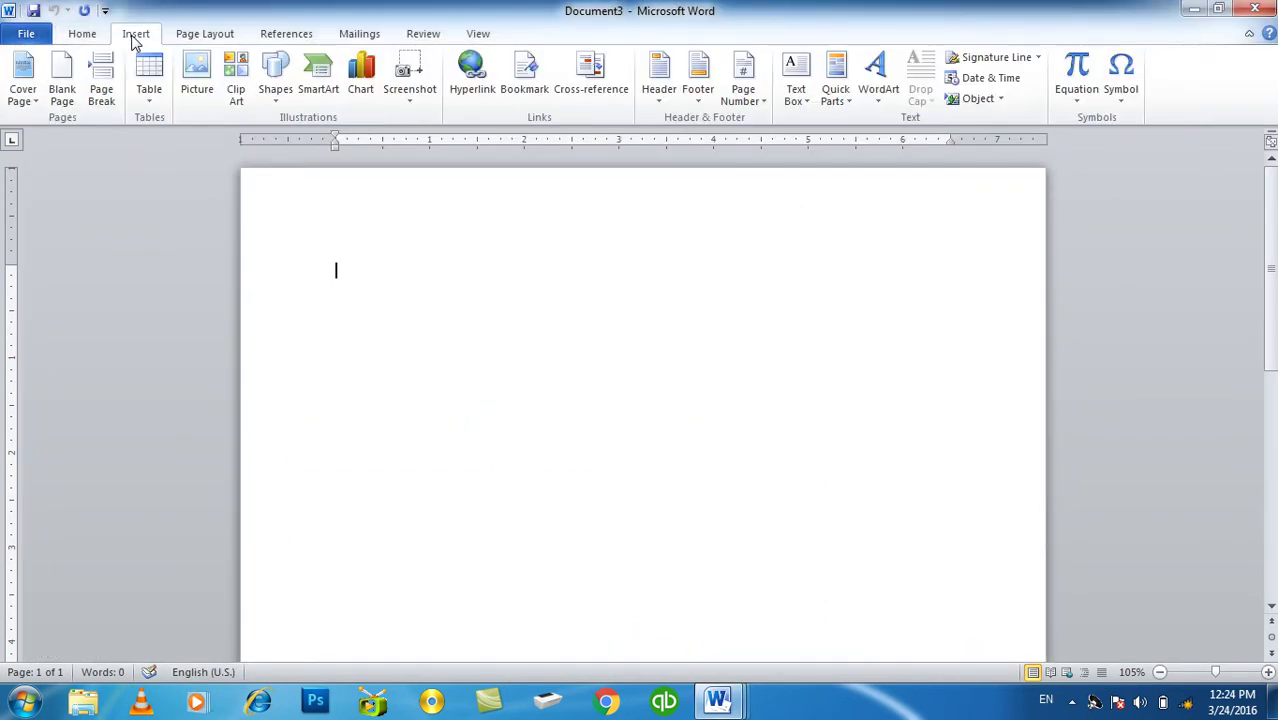
left_click(28, 102)
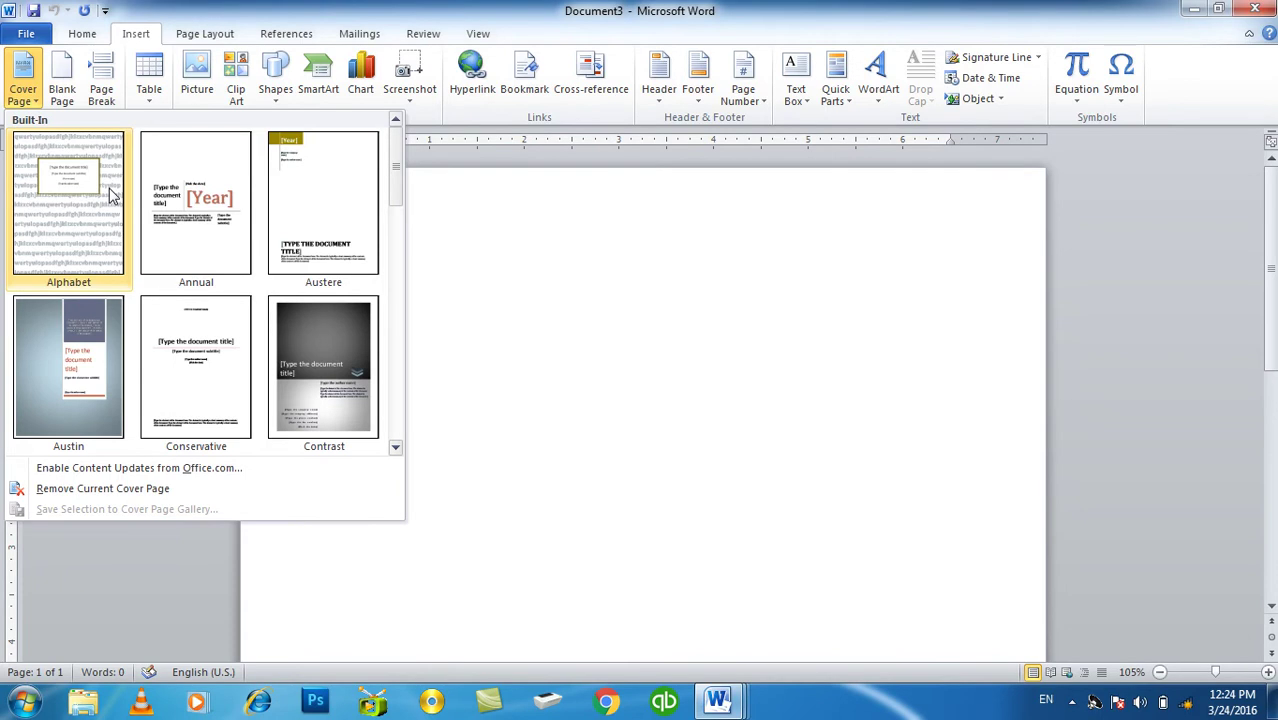
scroll(112, 195, "down", 10)
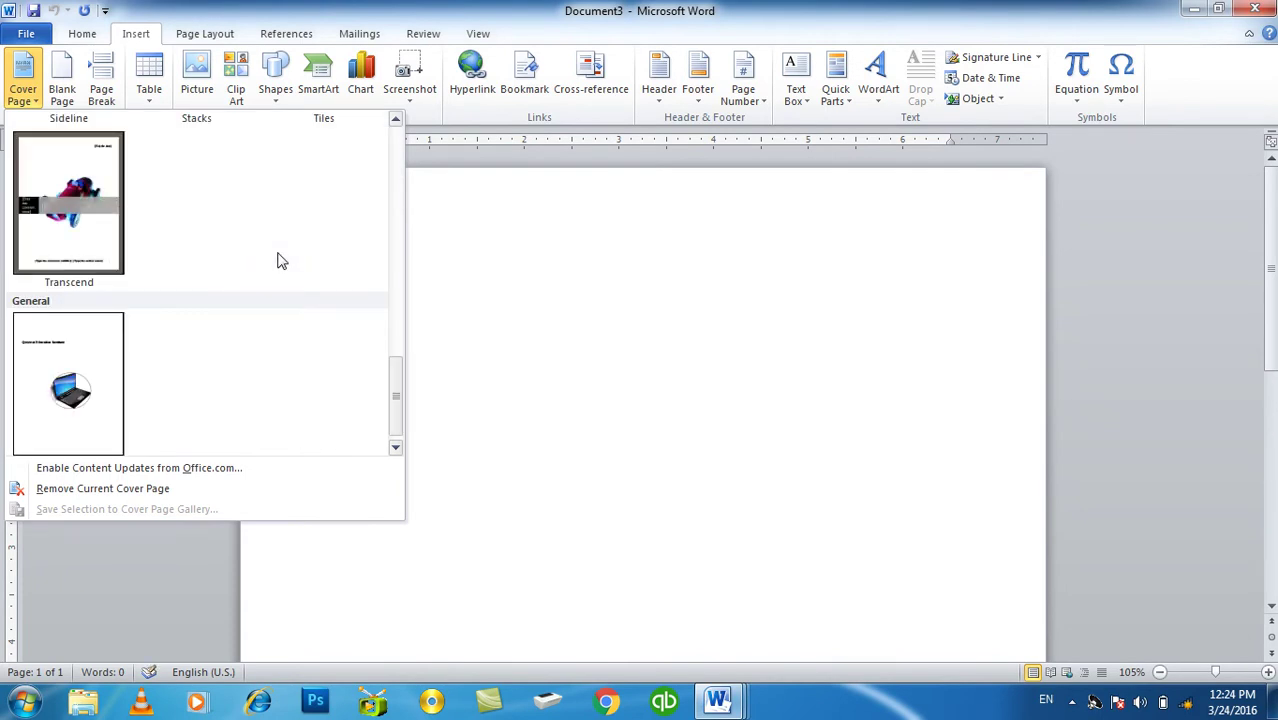
left_click(47, 378)
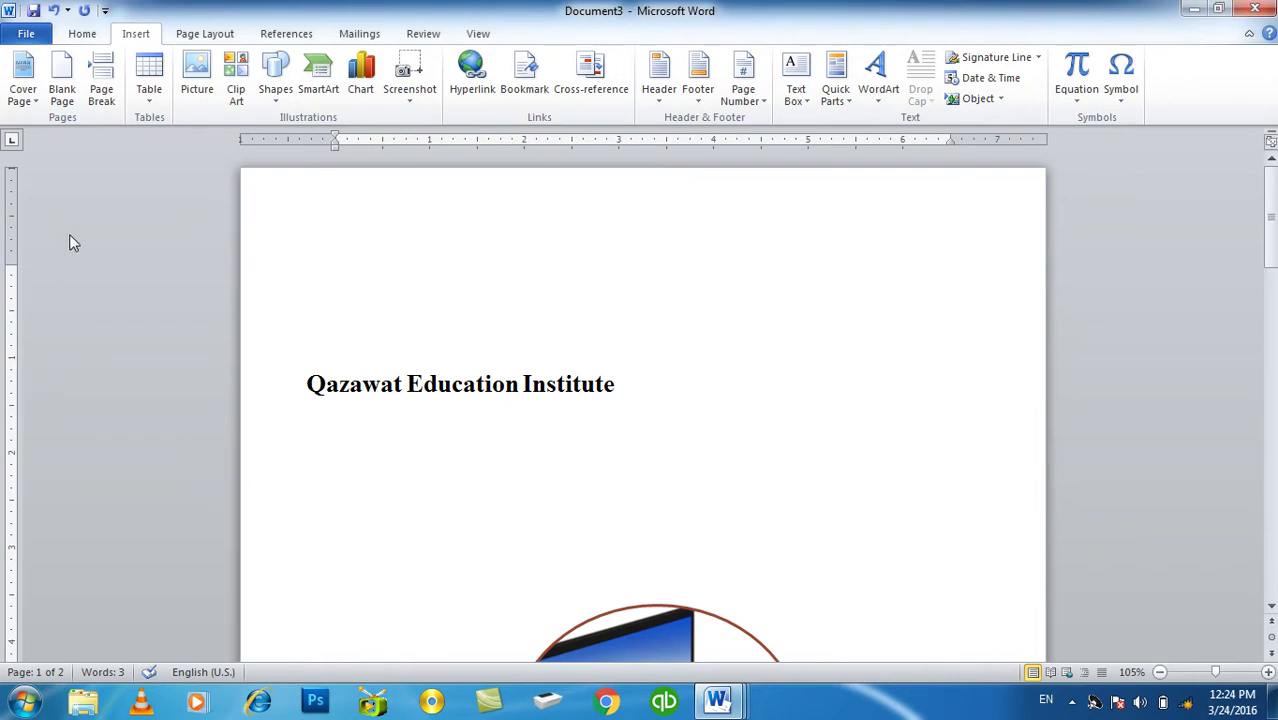
Step: Remove the current cover page and add a blank page
left_click(22, 78)
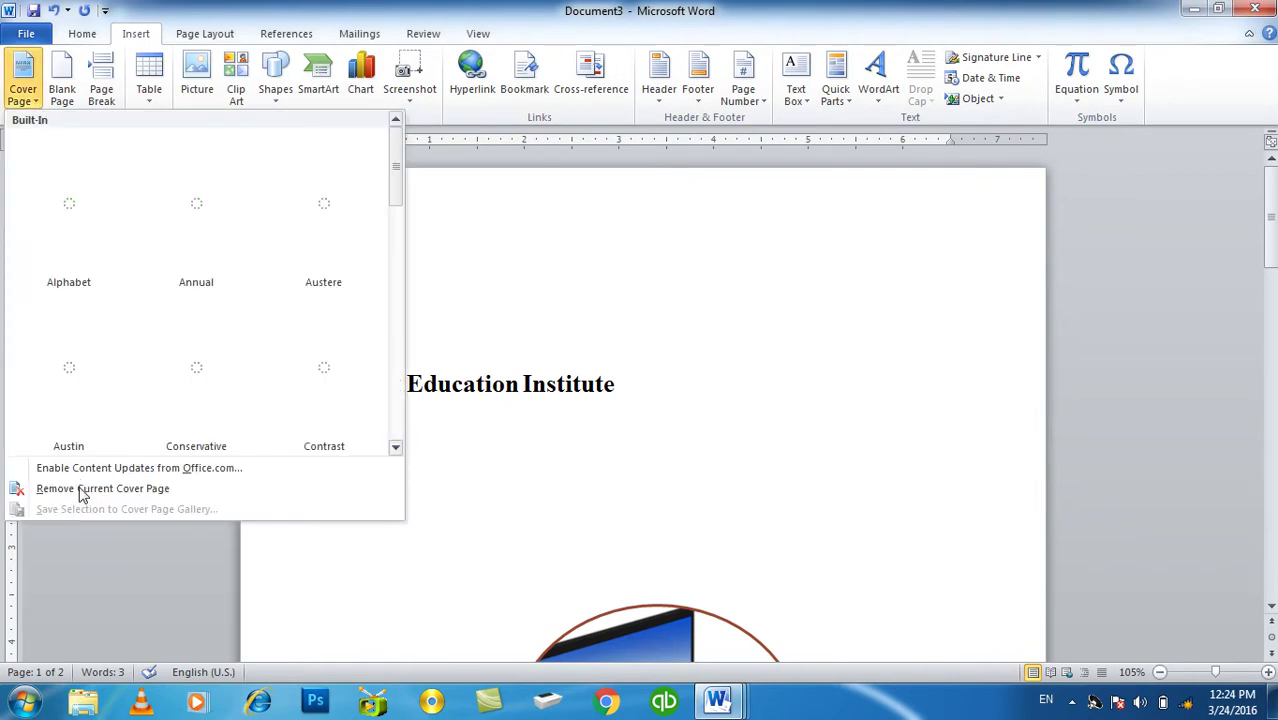
left_click(79, 488)
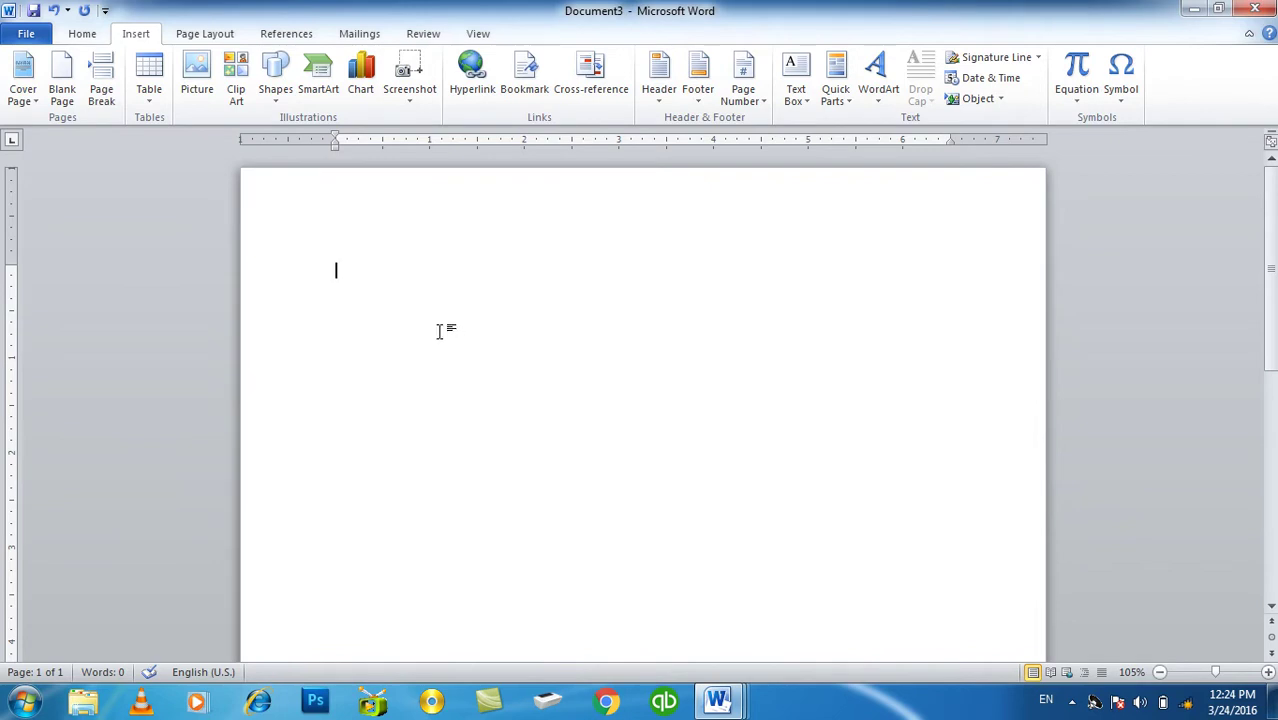
left_click(64, 92)
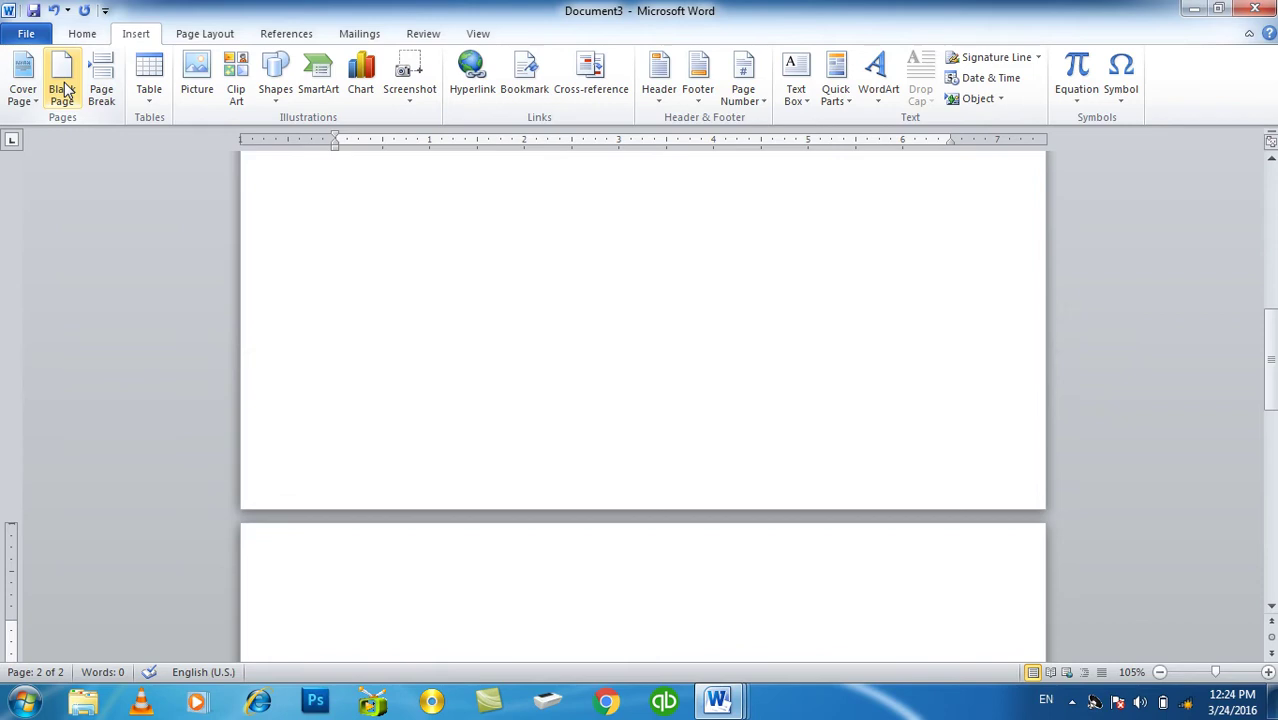
Step: Generate sample paragraphs with =rand(), push them onto a new page, and close Document3
scroll(462, 266, "down", 6)
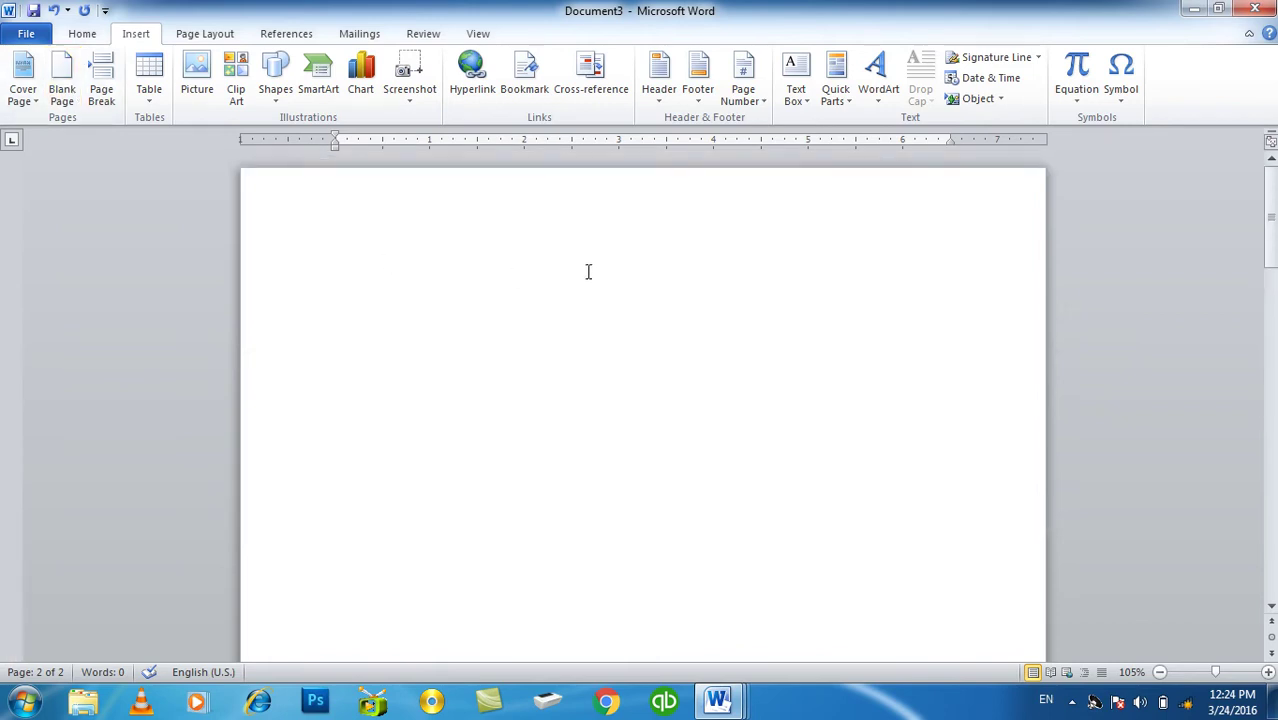
type("আমার")
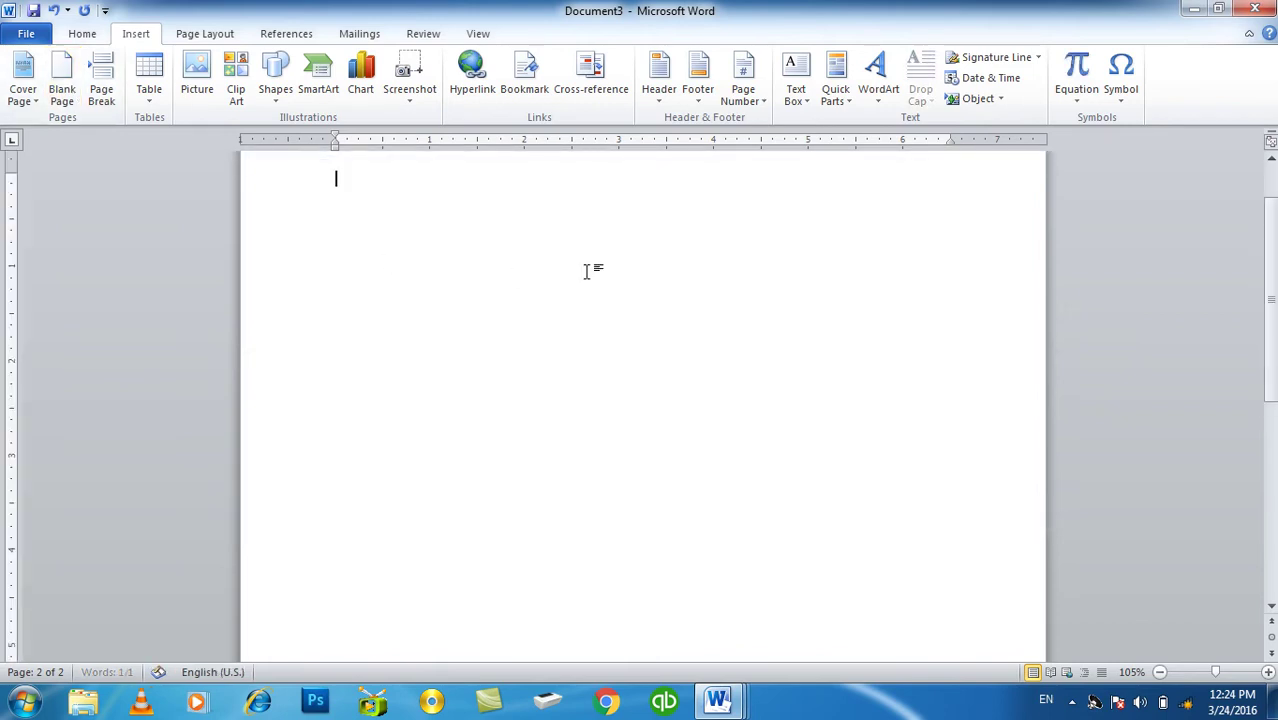
type("=rand()")
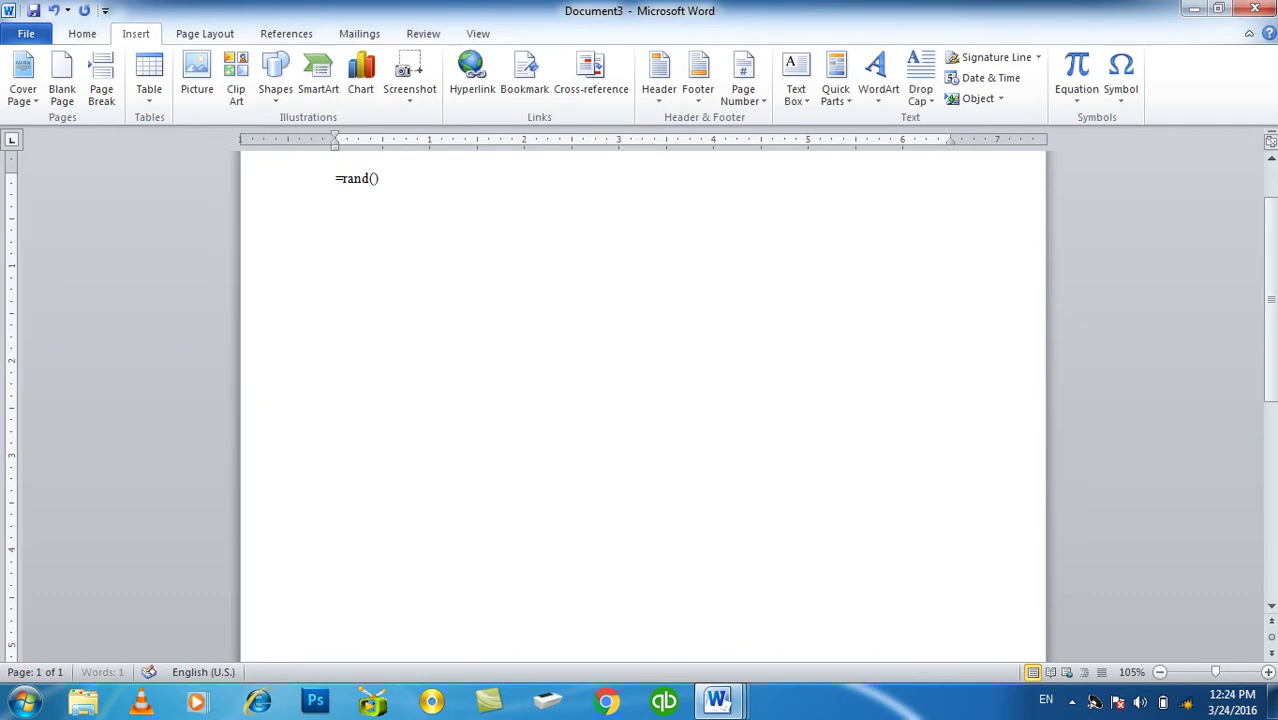
key("Return")
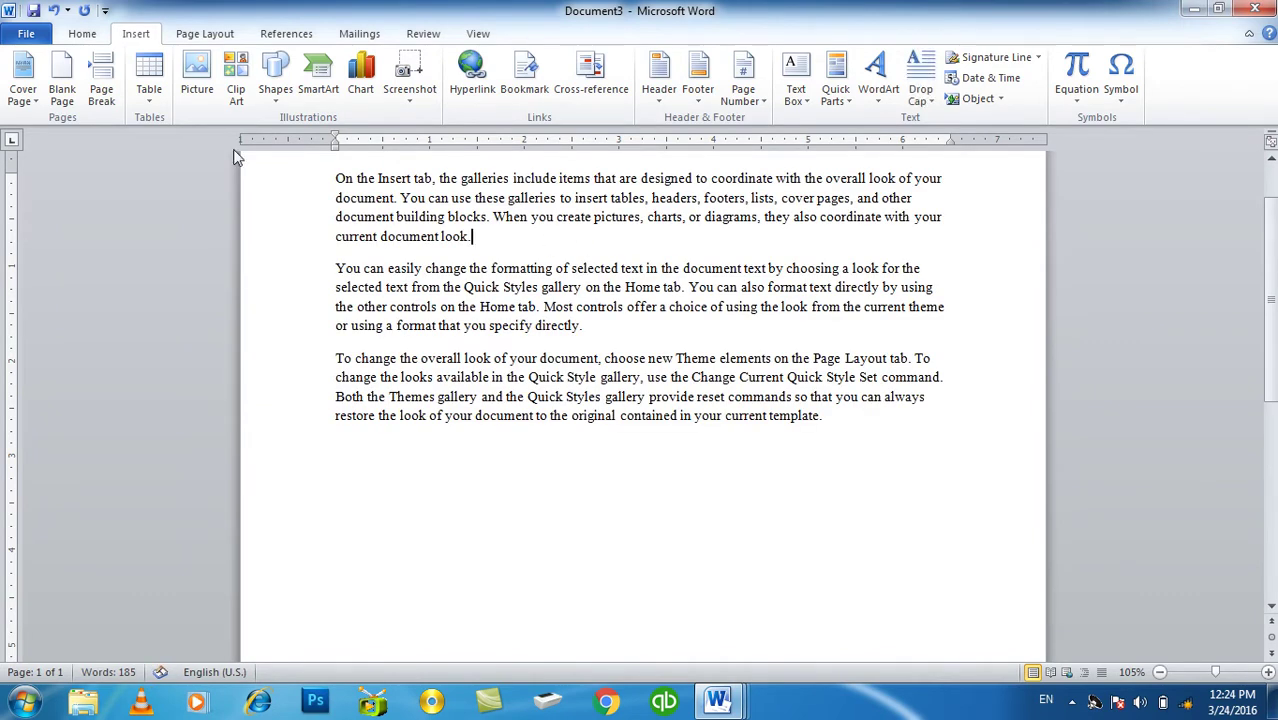
left_click(101, 78)
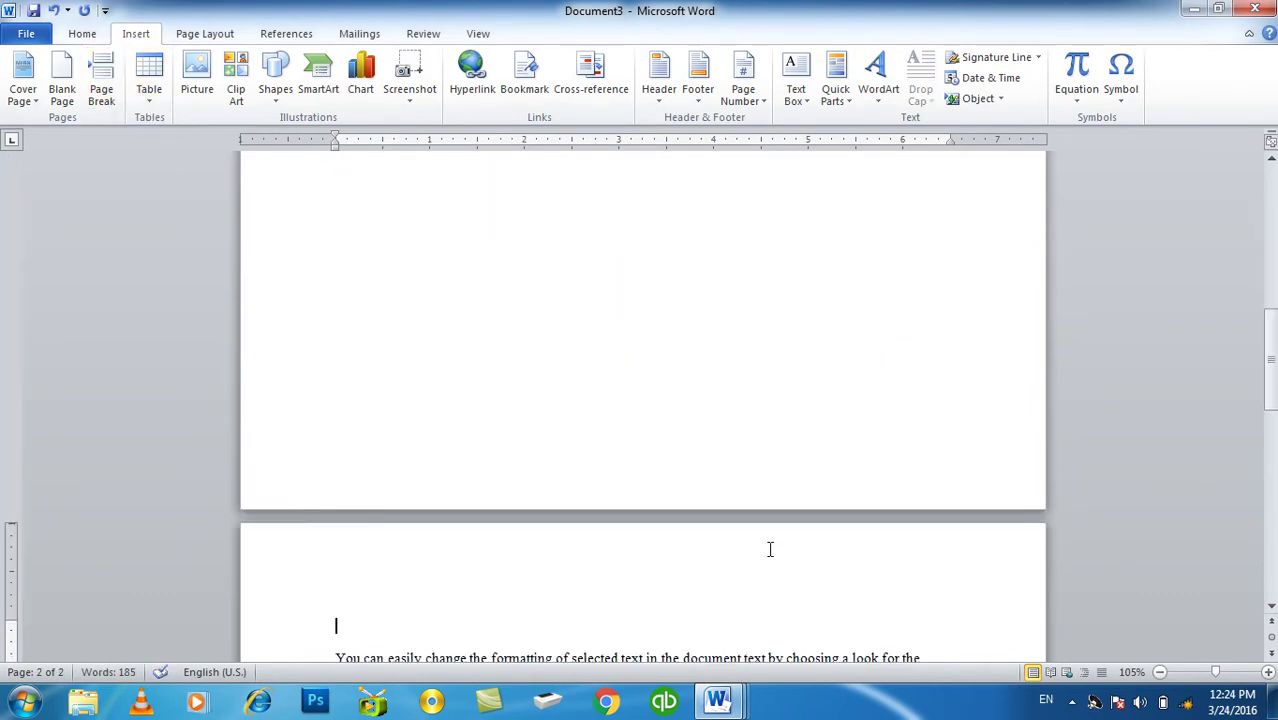
scroll(770, 549, "down", 1)
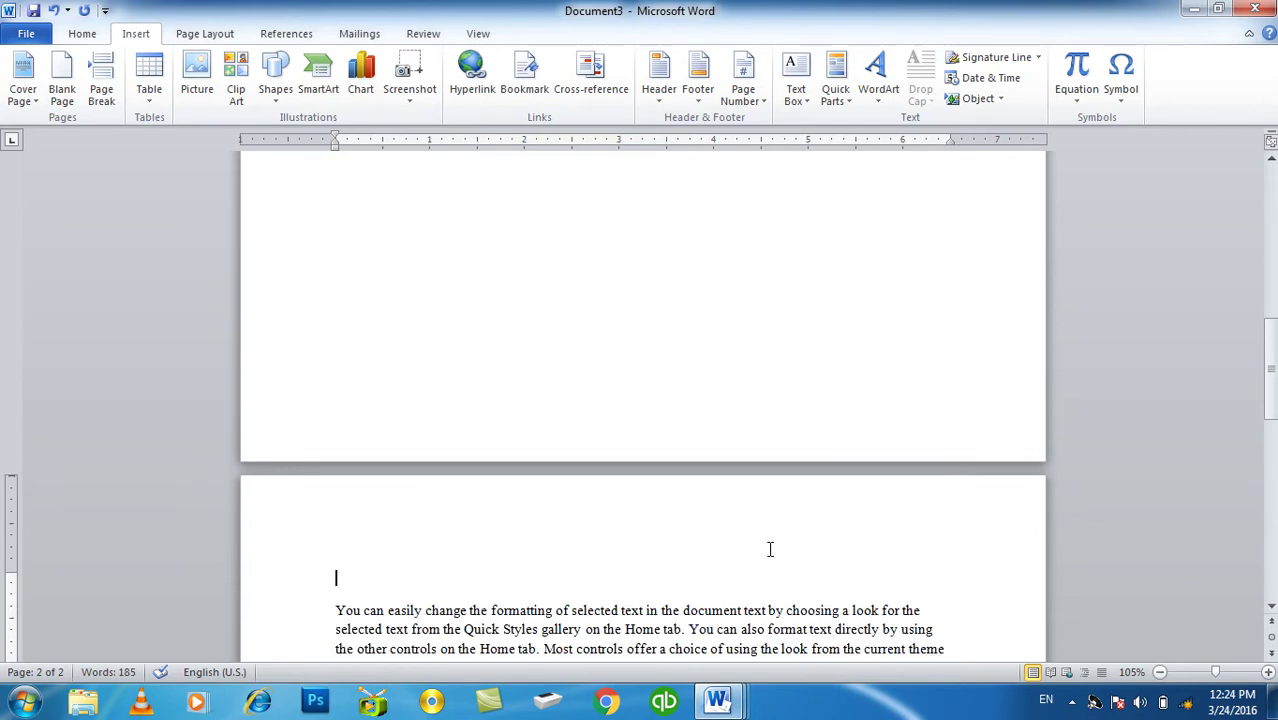
key("ctrl+w")
Step: Discard Document3's changes, start blank Document4, and show the Insert Table size grid
key("n")
key("ctrl+n")
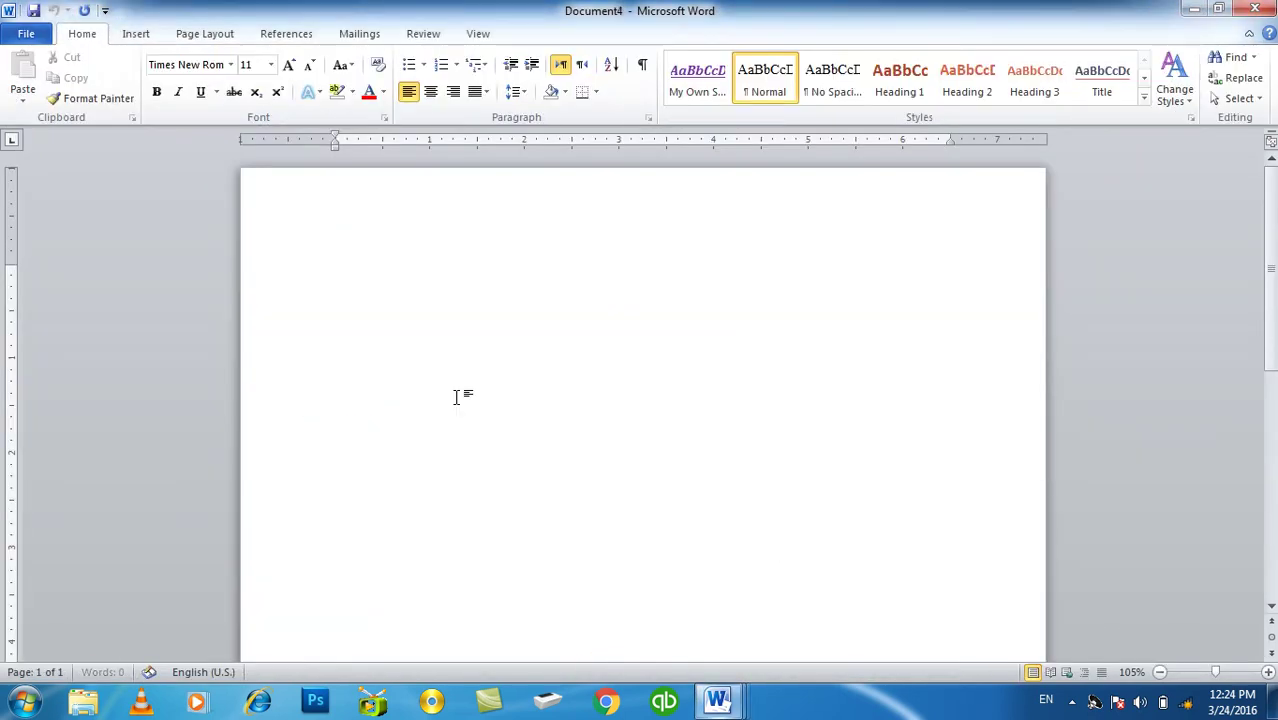
left_click(145, 34)
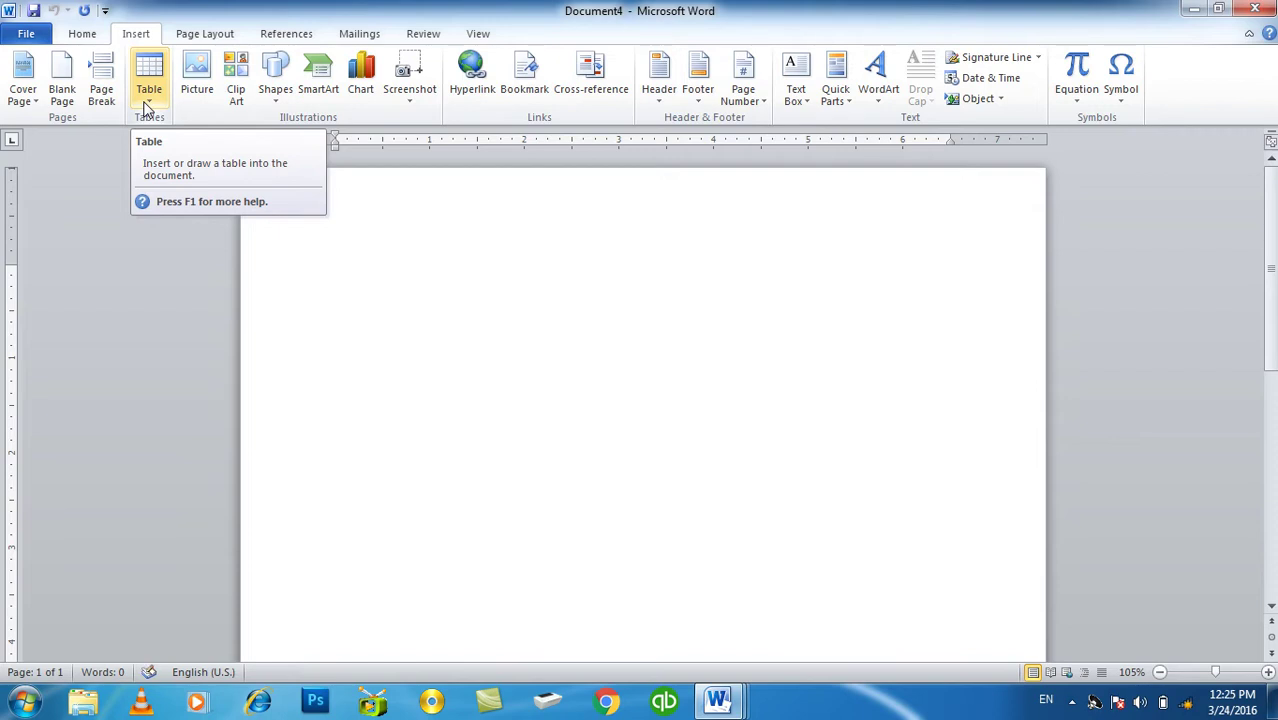
left_click(147, 109)
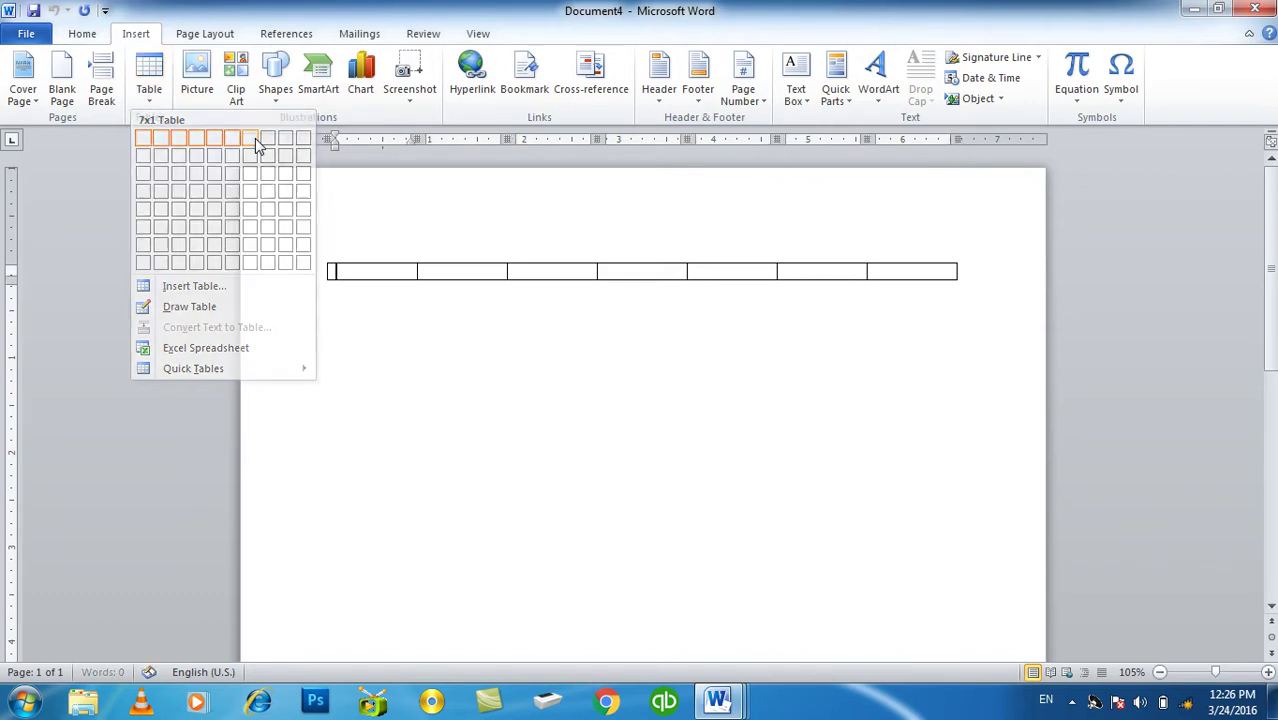
Step: Insert a 7-column, 1-row table and enter the headers SID, Sname and Father Name
left_click(255, 140)
type("SID")
key("Tab")
key("Tab")
key("Tab")
key("shift+Tab")
key("shift+Tab")
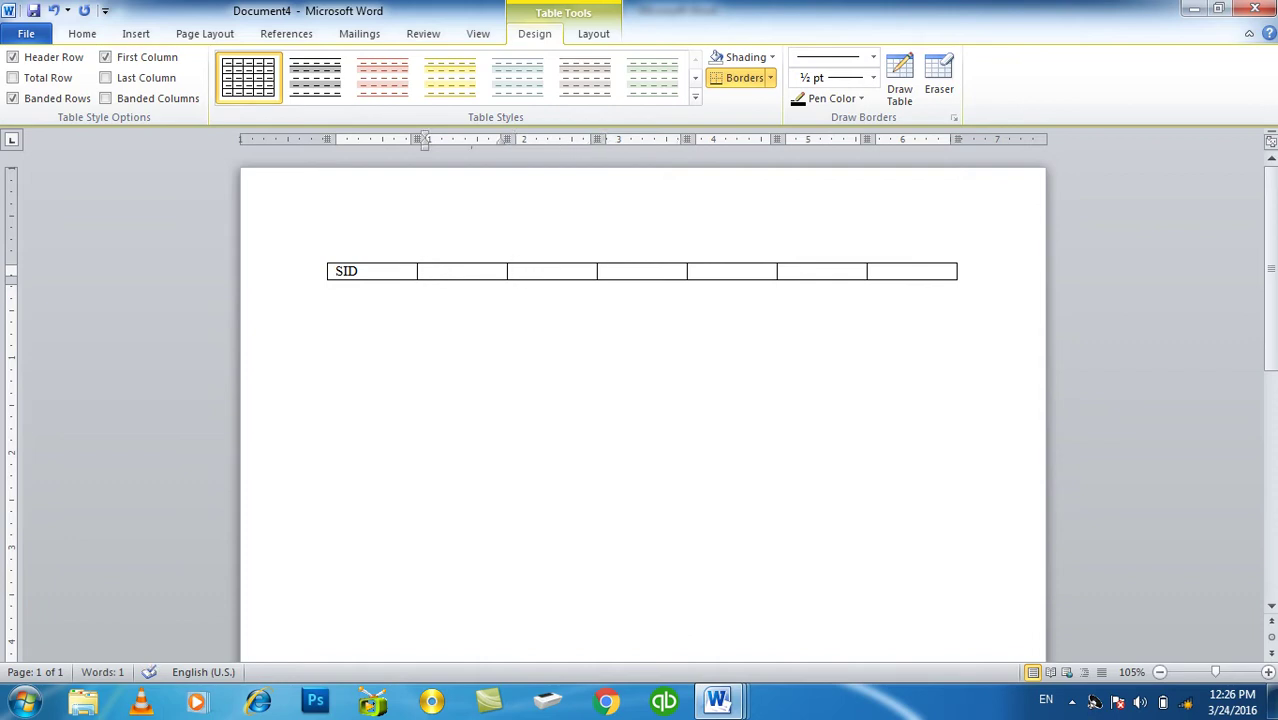
type("Sname")
key("Tab")
type("Program")
key("Tab")
key("Left")
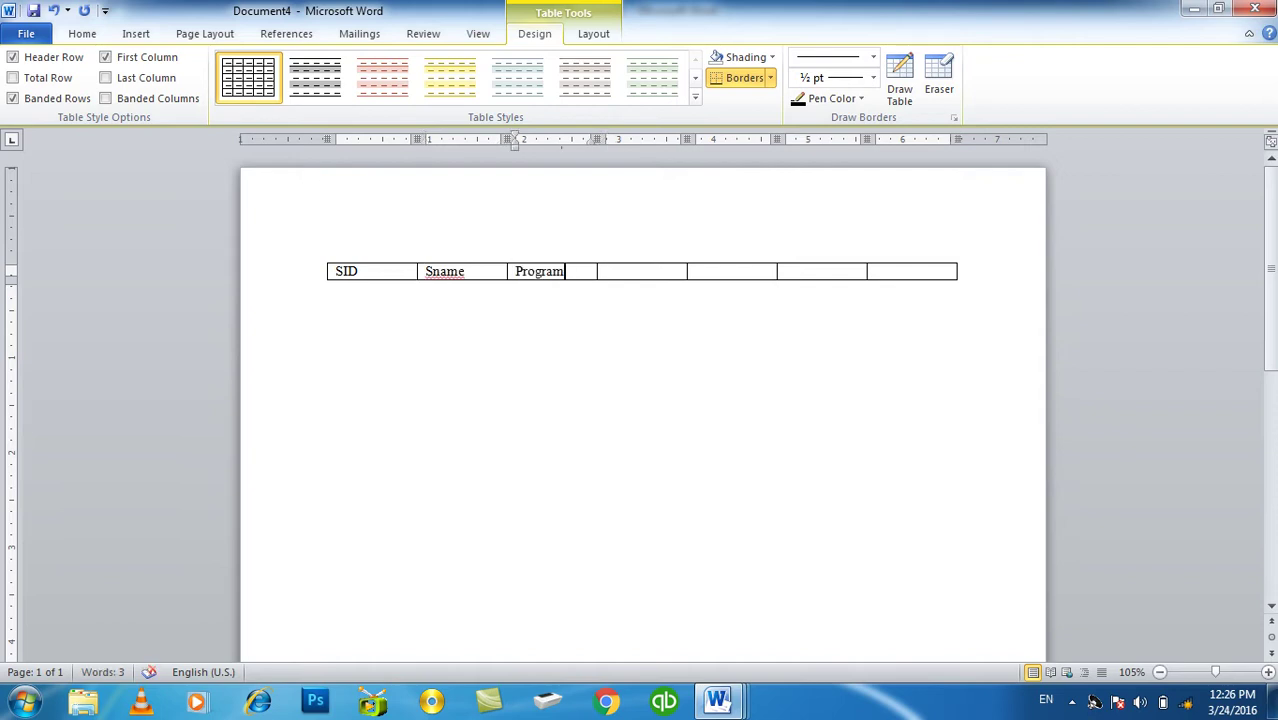
key("shift+Left")
key("shift+Left")
key("shift+Left")
key("shift+Left")
key("shift+Left")
key("shift+Left")
key("shift+Left")
type("Father")
type("Name")
Step: Enter the headers Program, Fee, Paid and Balance, then add two empty rows below
key("Tab")
type("Program")
key("Tab")
type("Fee")
key("Tab")
type("Paid")
key("Tab")
type("Balance")
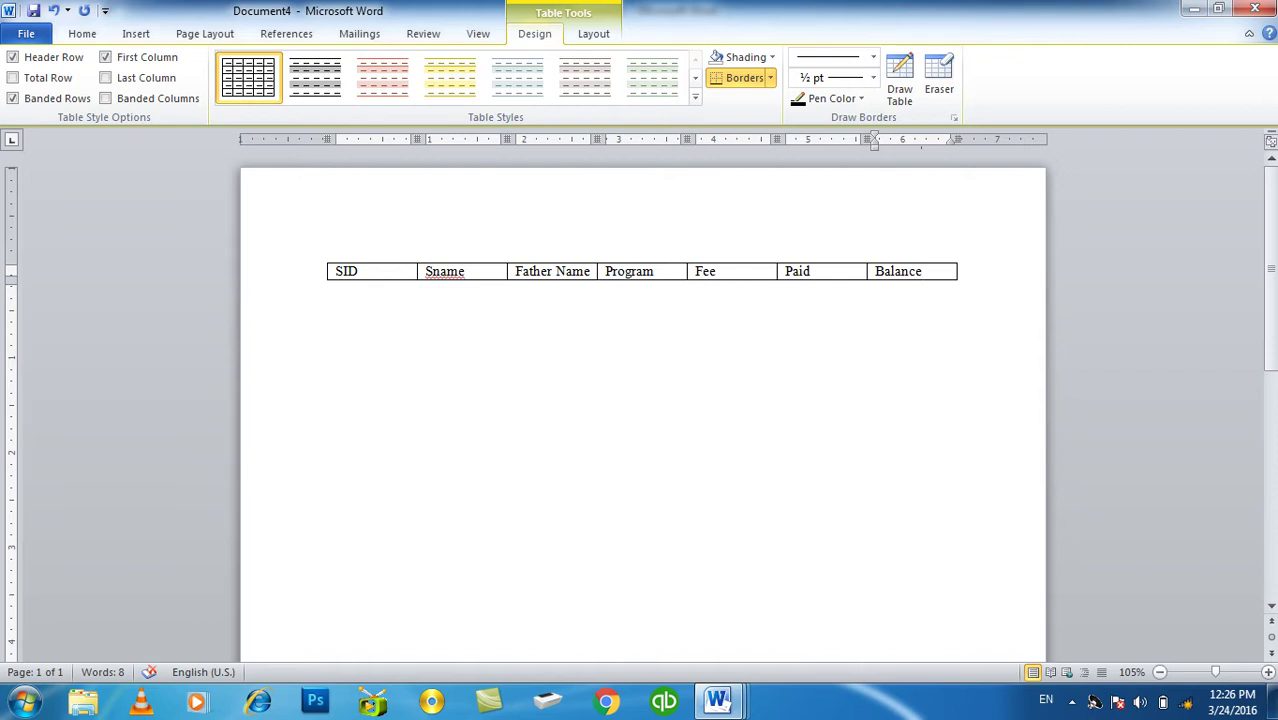
key("Tab")
key("Tab")
key("Tab")
key("Tab")
key("Tab")
key("Tab")
key("Tab")
key("Tab")
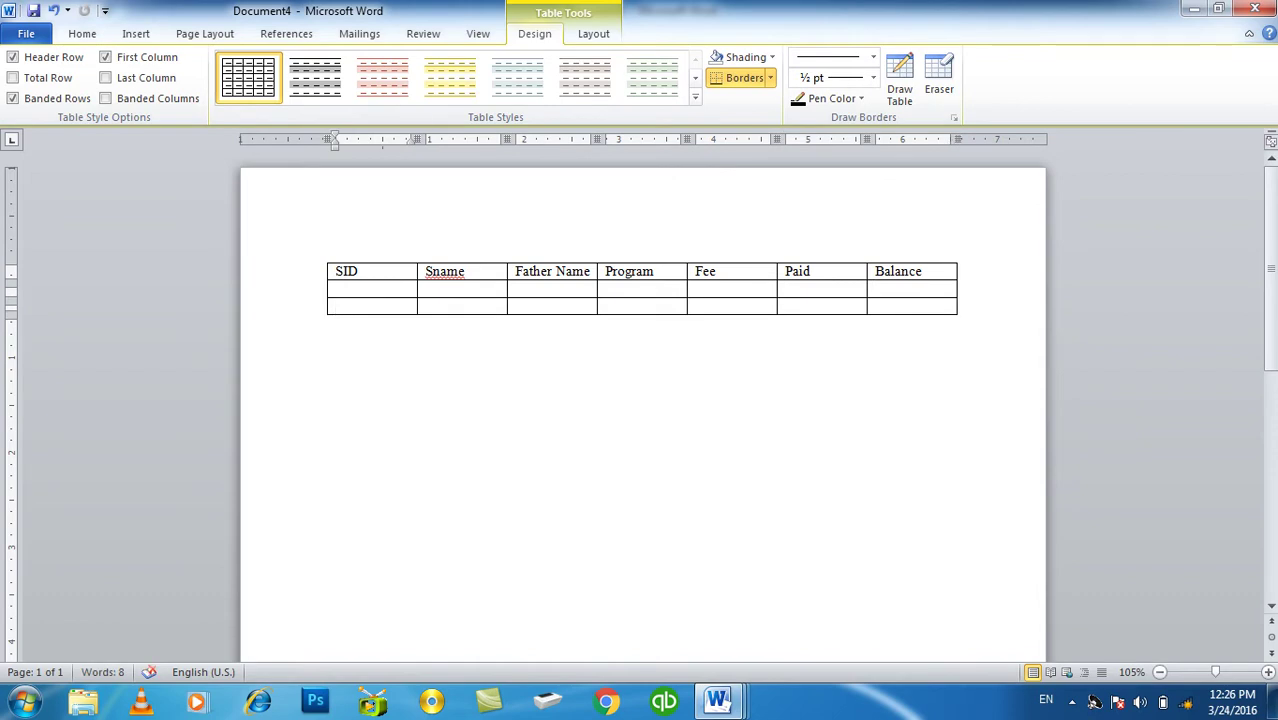
Step: Make the table's header row bold, centred and enlarged to 14 pt
left_click_drag(933, 273, 370, 277)
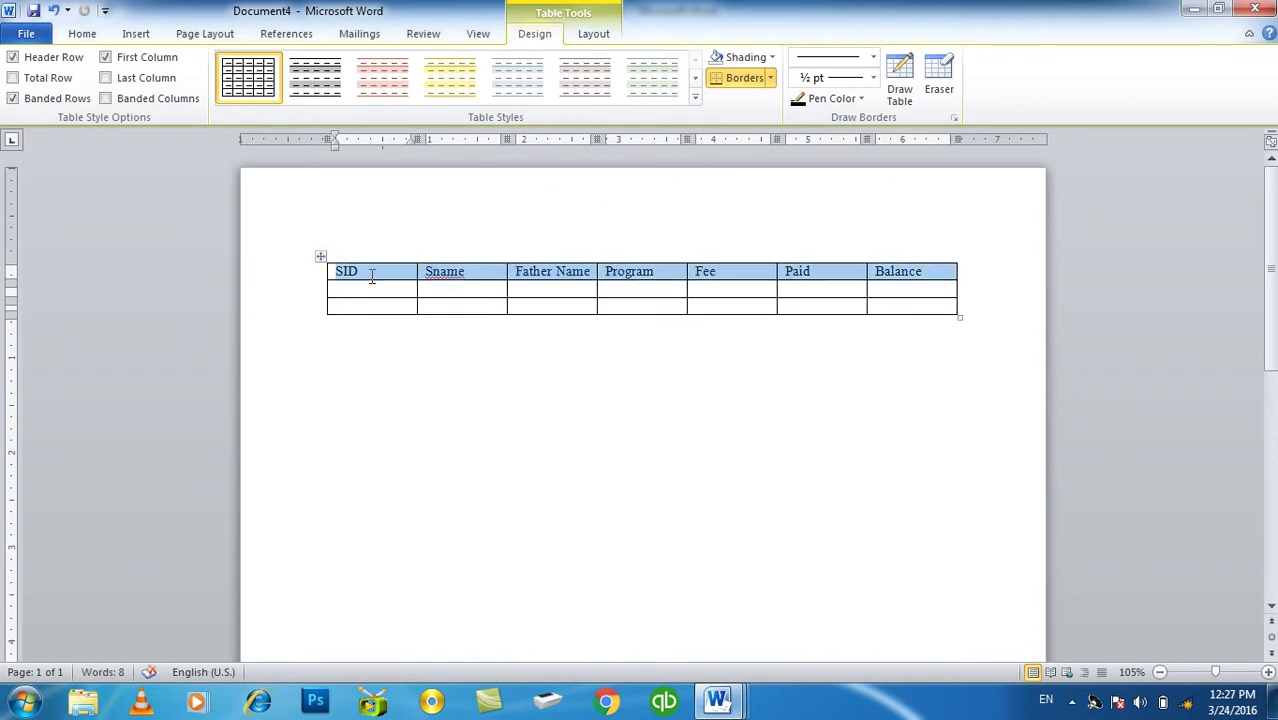
left_click(98, 38)
left_click(158, 92)
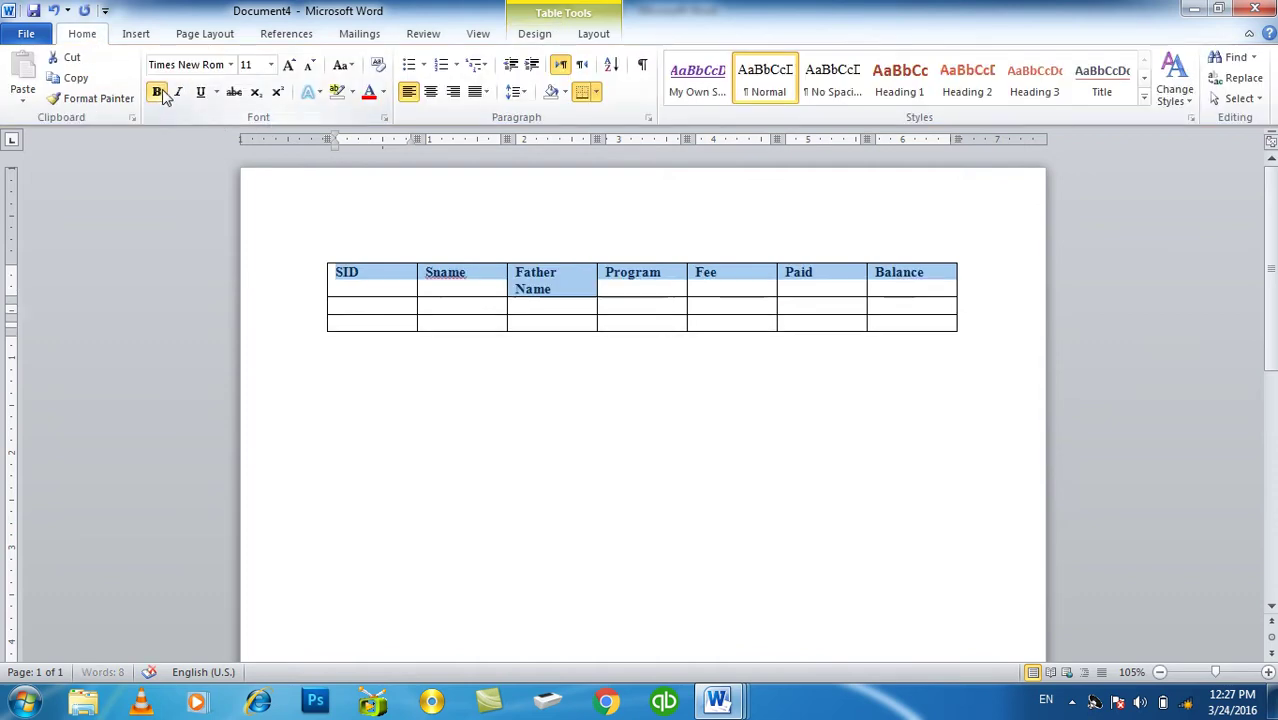
left_click(430, 91)
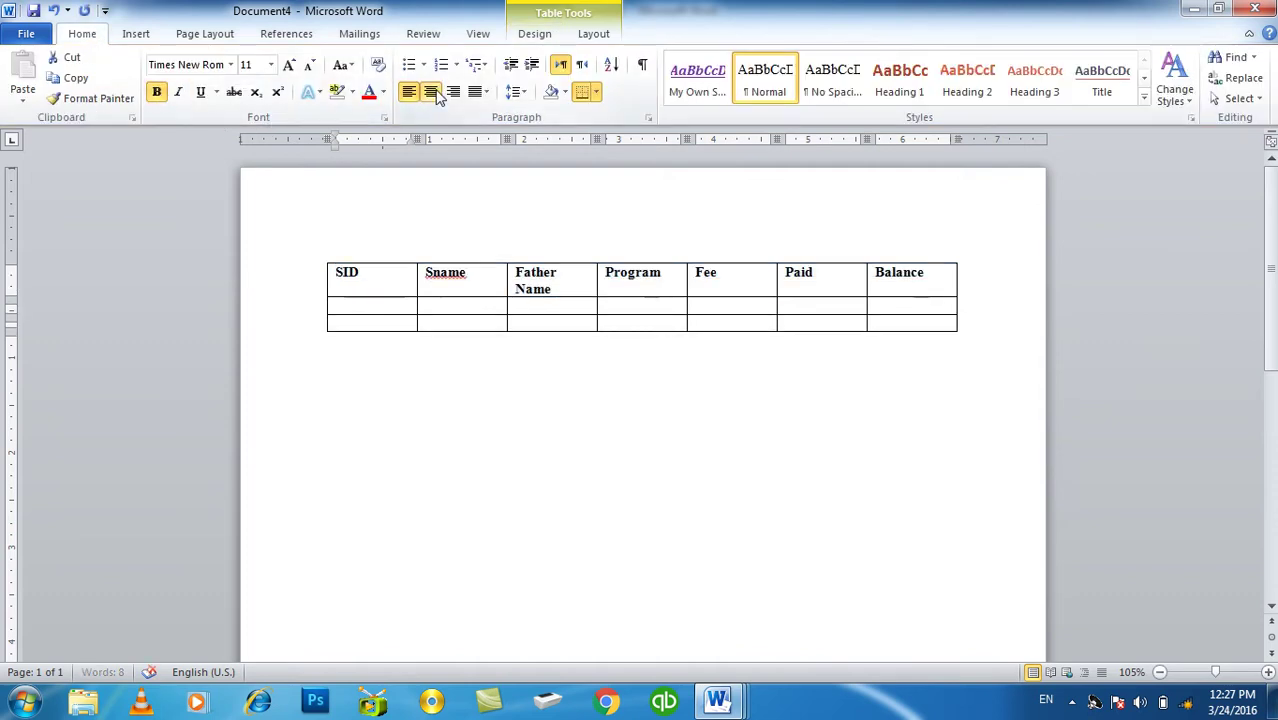
left_click(288, 65)
left_click(289, 66)
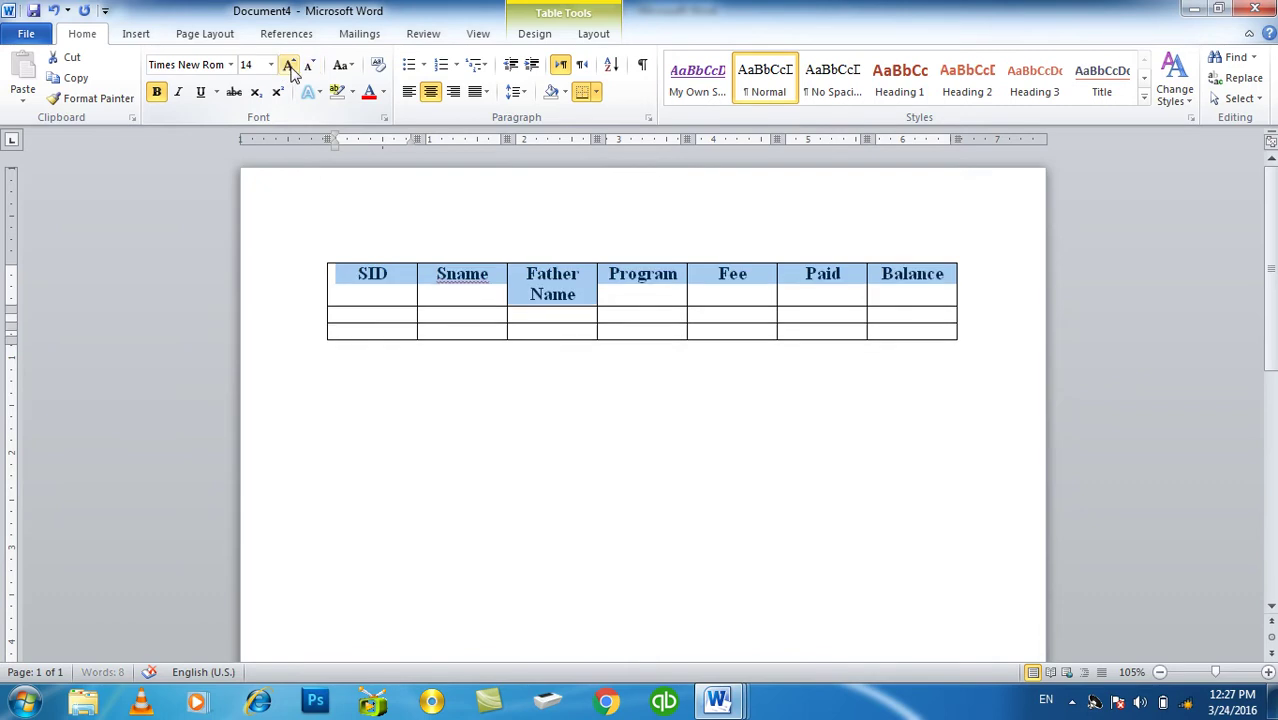
Step: Shrink the Father Name heading onto one line and change Sname to S.name
left_click(585, 297)
left_click_drag(585, 297, 516, 262)
left_click(310, 65)
left_click(310, 65)
left_click(310, 65)
left_click(447, 272)
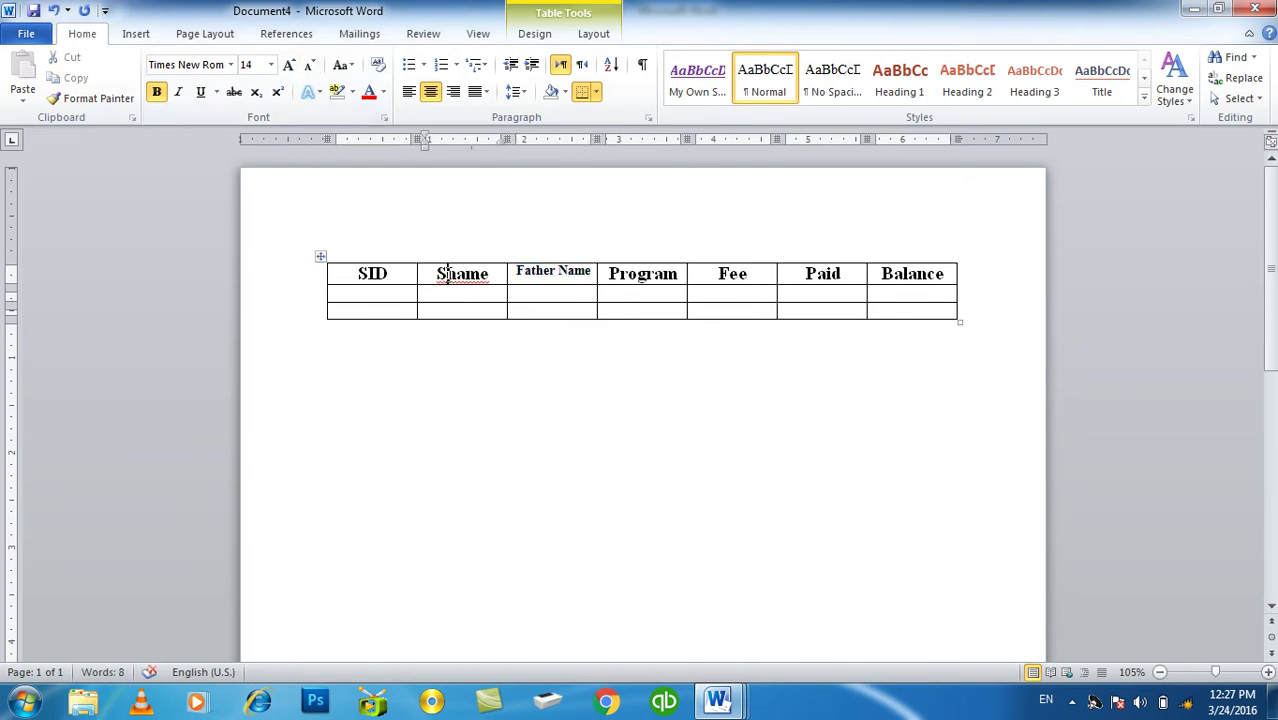
type(".")
left_click_drag(948, 280, 372, 278)
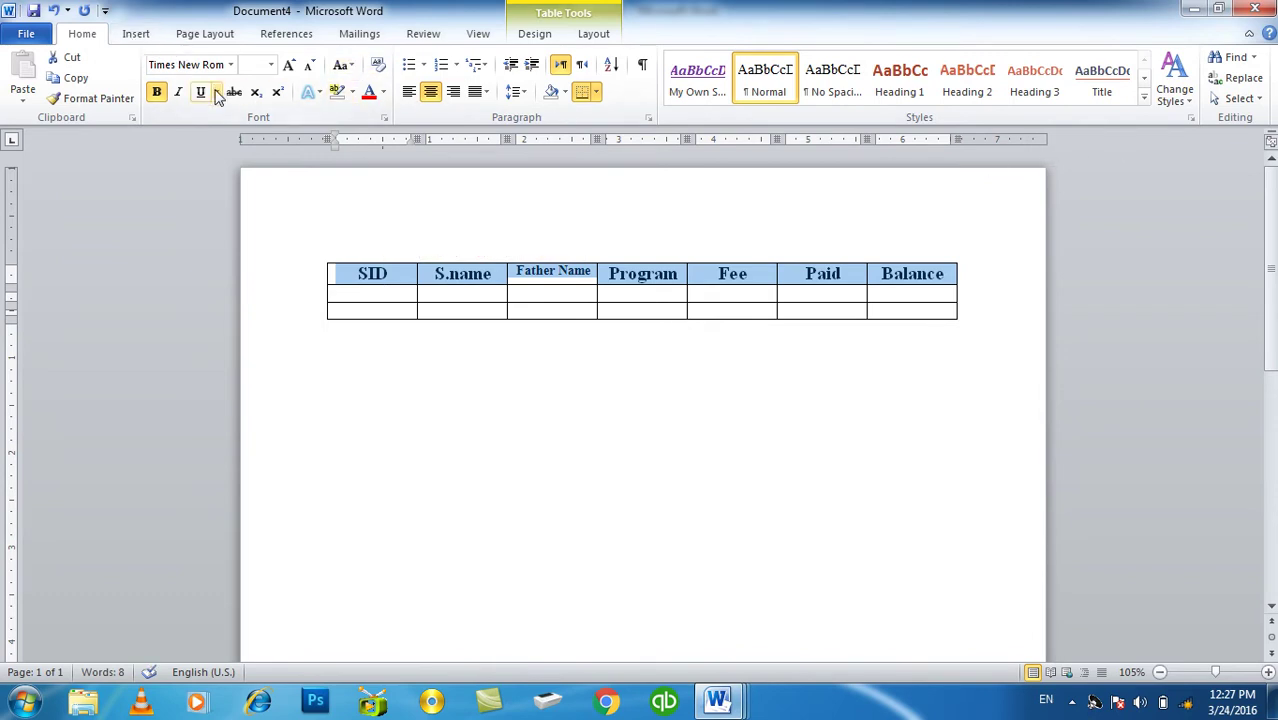
Step: Apply an orange-header built-in table style and add more empty rows with Tab
left_click(535, 34)
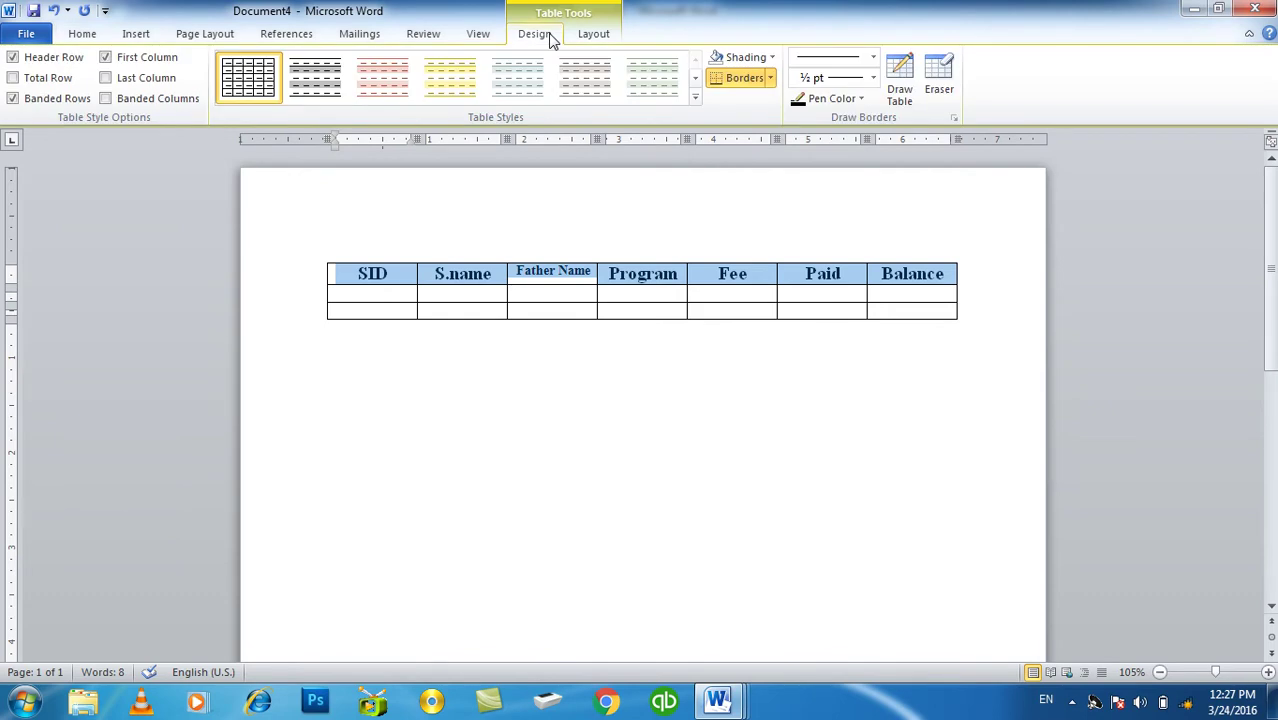
left_click(695, 97)
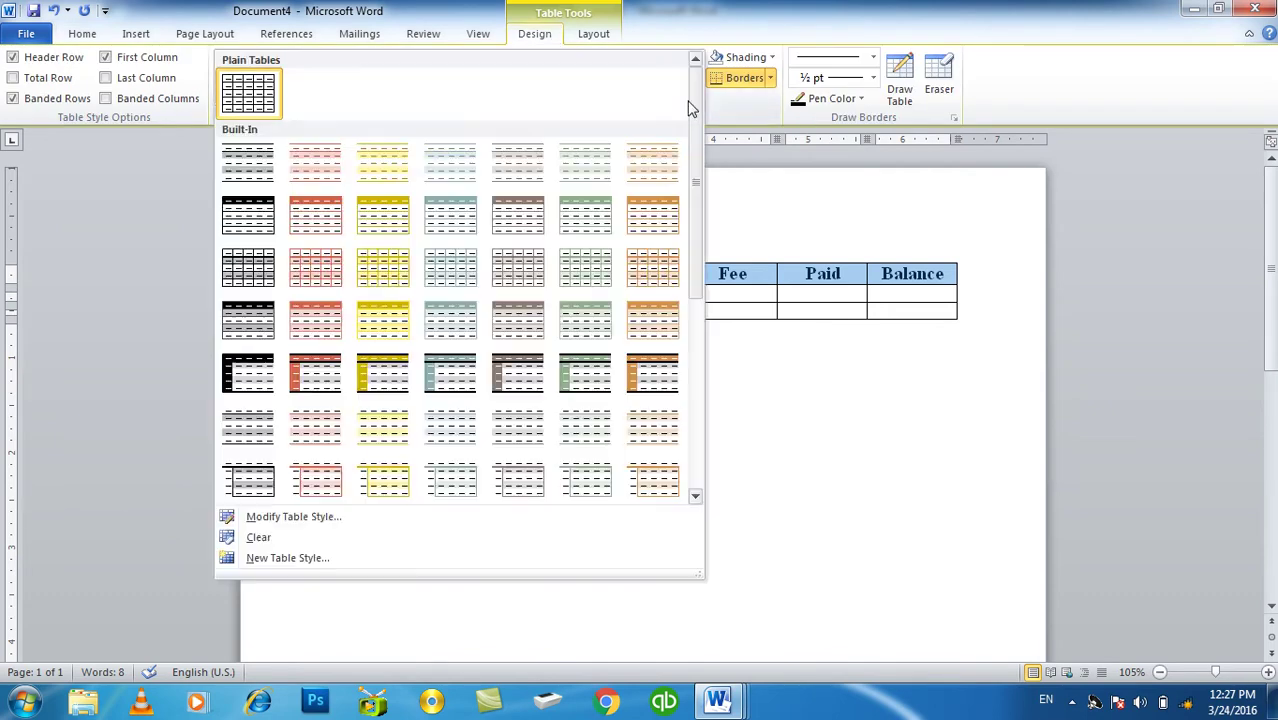
left_click(638, 218)
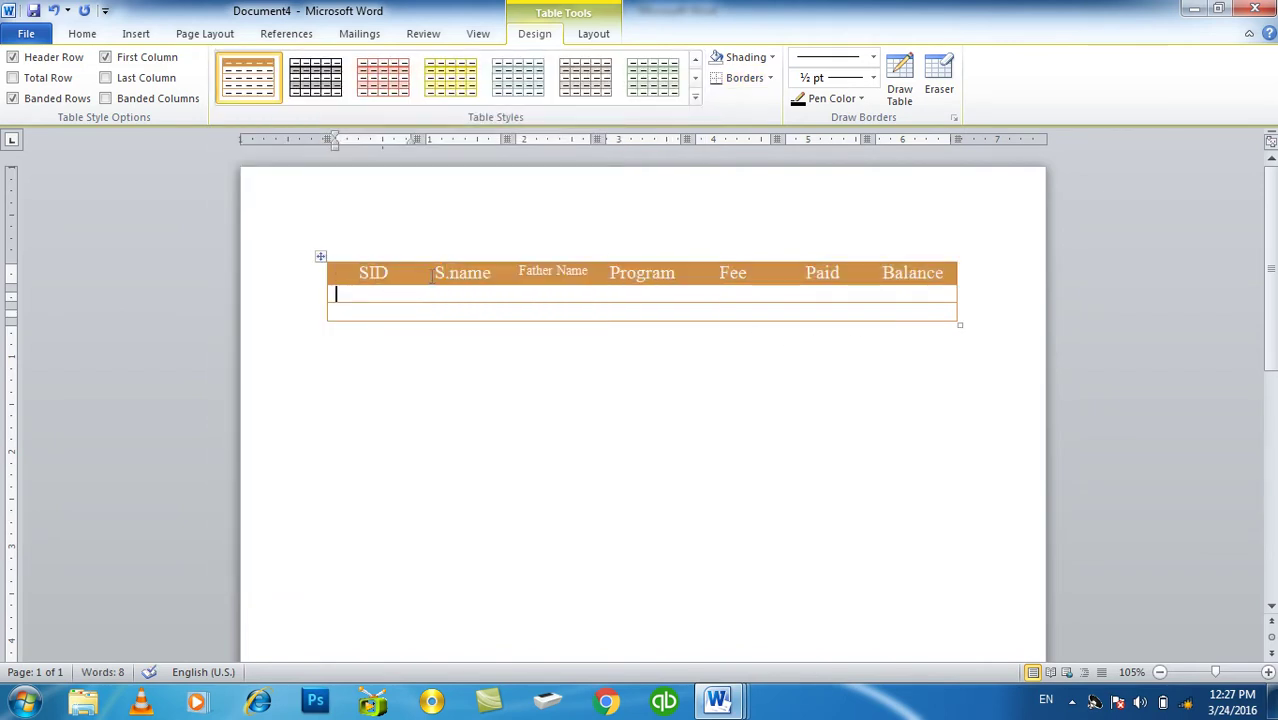
key("Tab")
key("Tab")
key("Tab")
key("Tab")
key("Tab")
key("Tab")
key("Tab")
key("Tab")
key("Tab")
key("Tab")
key("Tab")
key("Tab")
key("Tab")
key("Tab")
key("Tab")
key("Tab")
key("Tab")
key("Tab")
key("Tab")
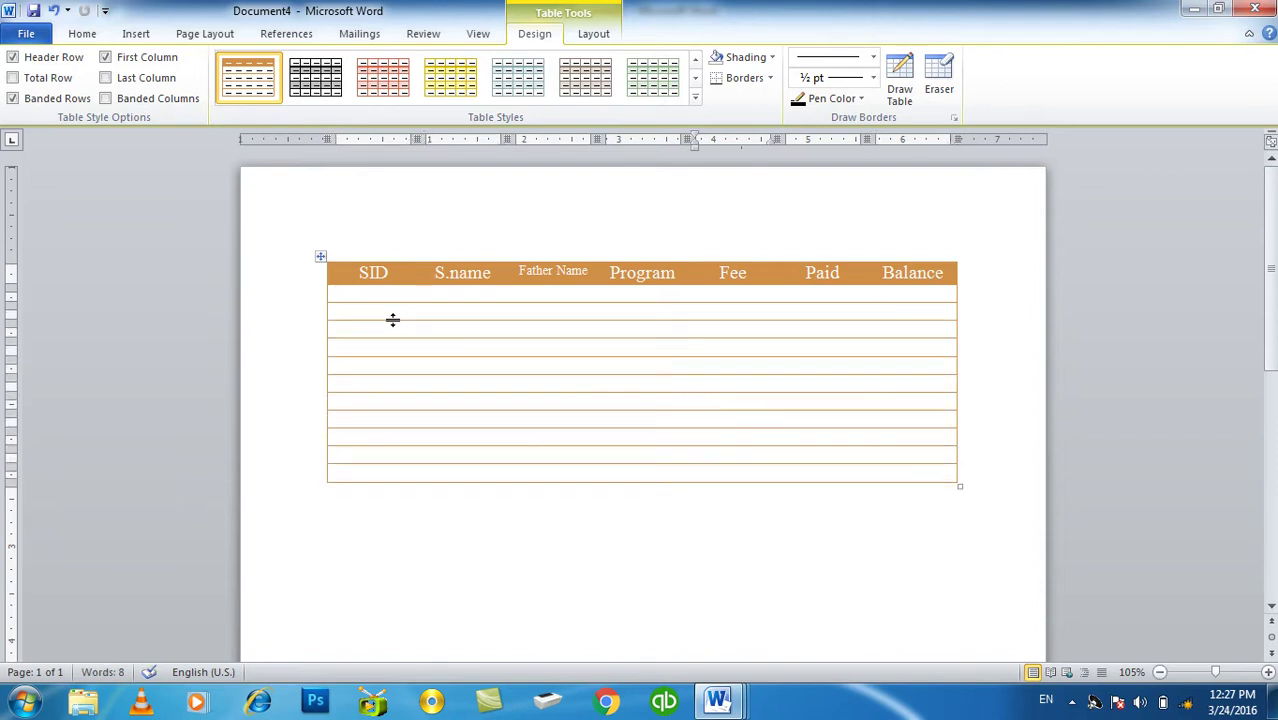
Step: Add a large, bold, centred '2010 Year Student Record' title to the page header
double_click(537, 220)
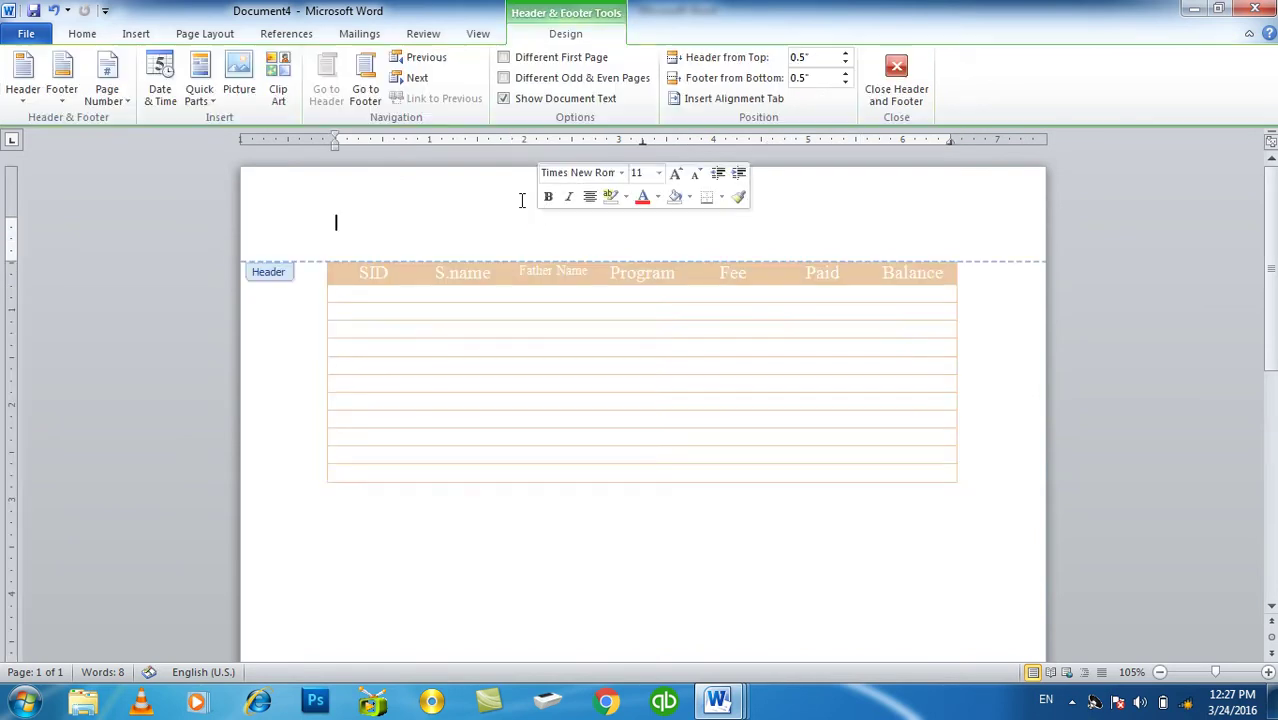
type("2010 Year")
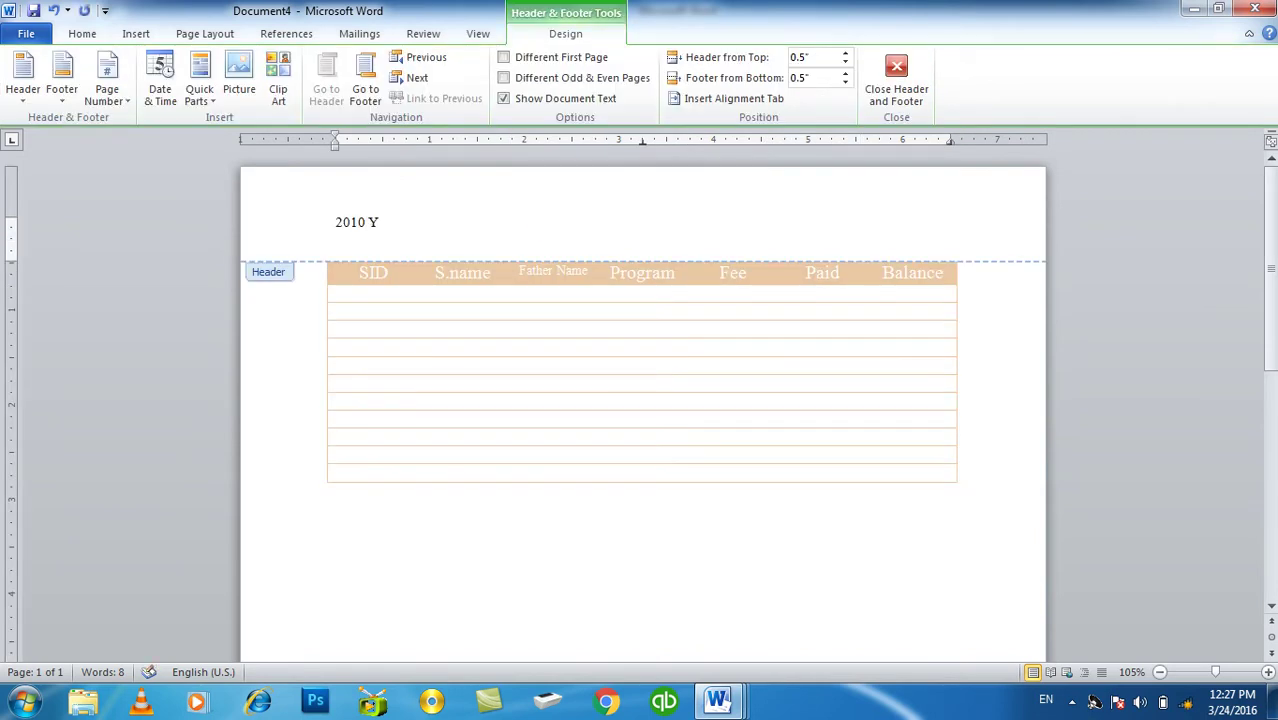
type(" Student Record")
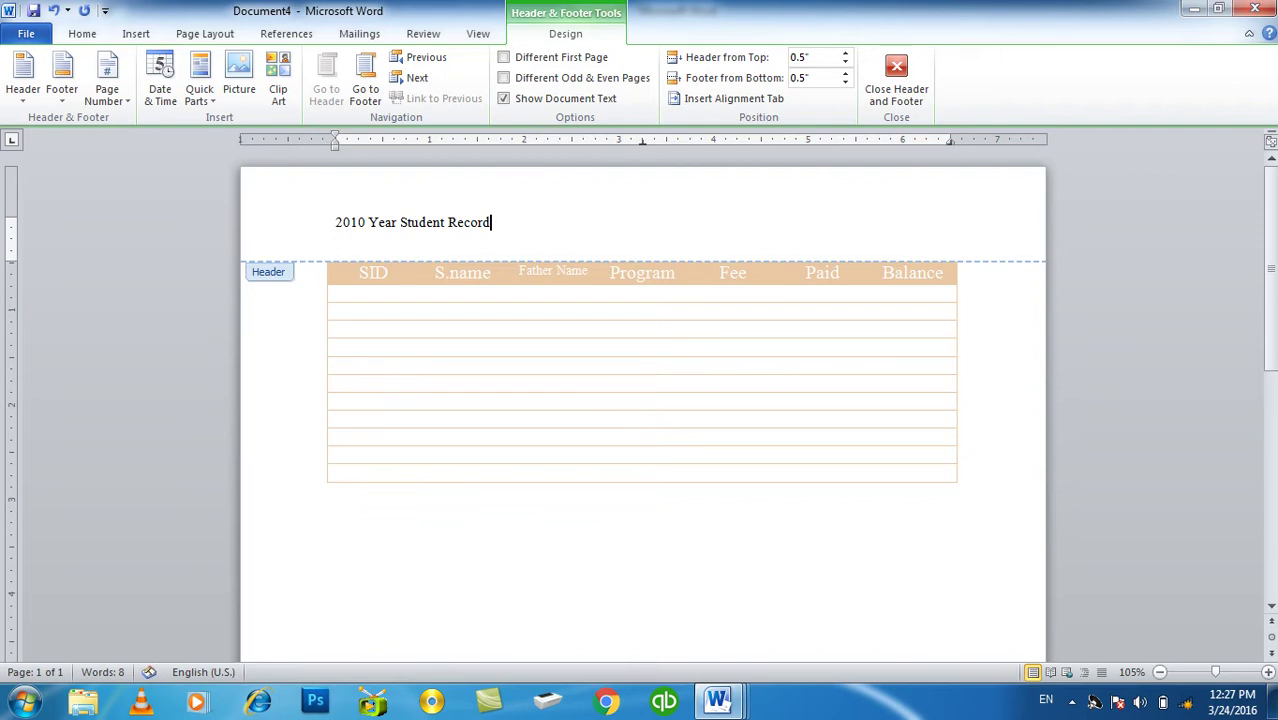
key("ctrl+e")
triple_click(517, 207)
key("ctrl+shift+period")
key("ctrl+b")
key("ctrl+shift+period")
key("ctrl+shift+period")
key("ctrl+shift+period")
key("ctrl+shift+period")
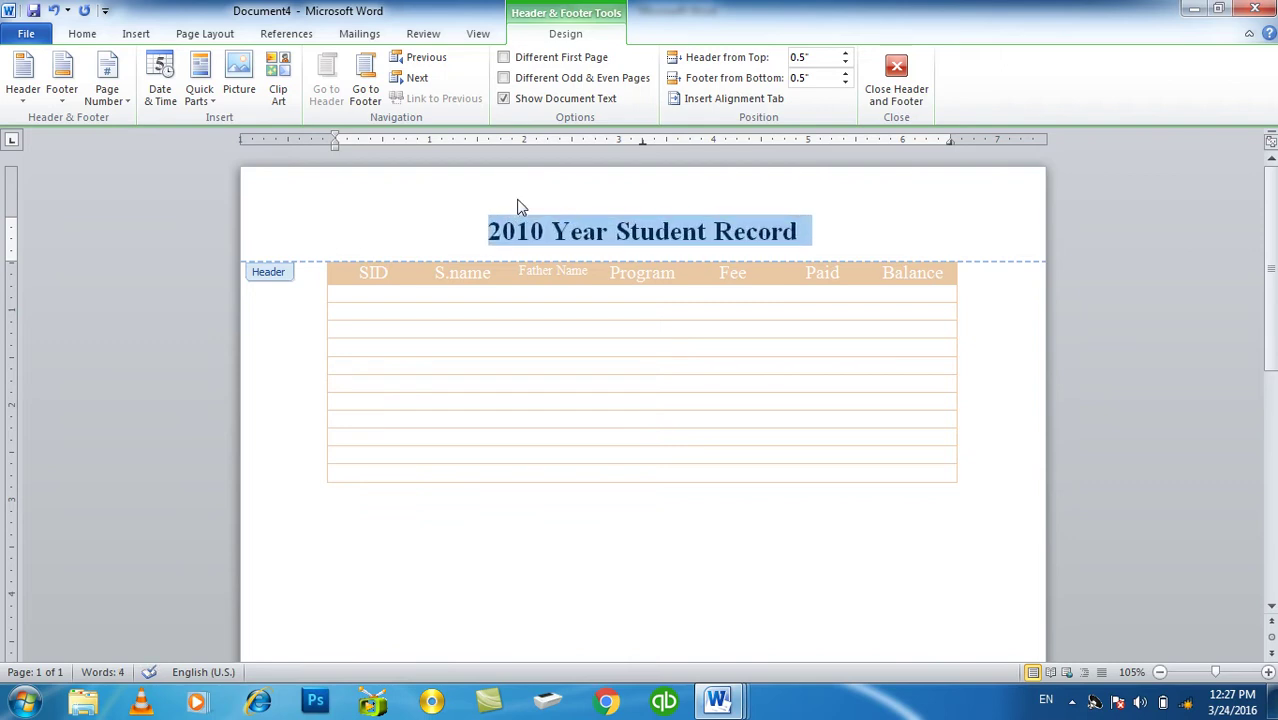
left_click(896, 80)
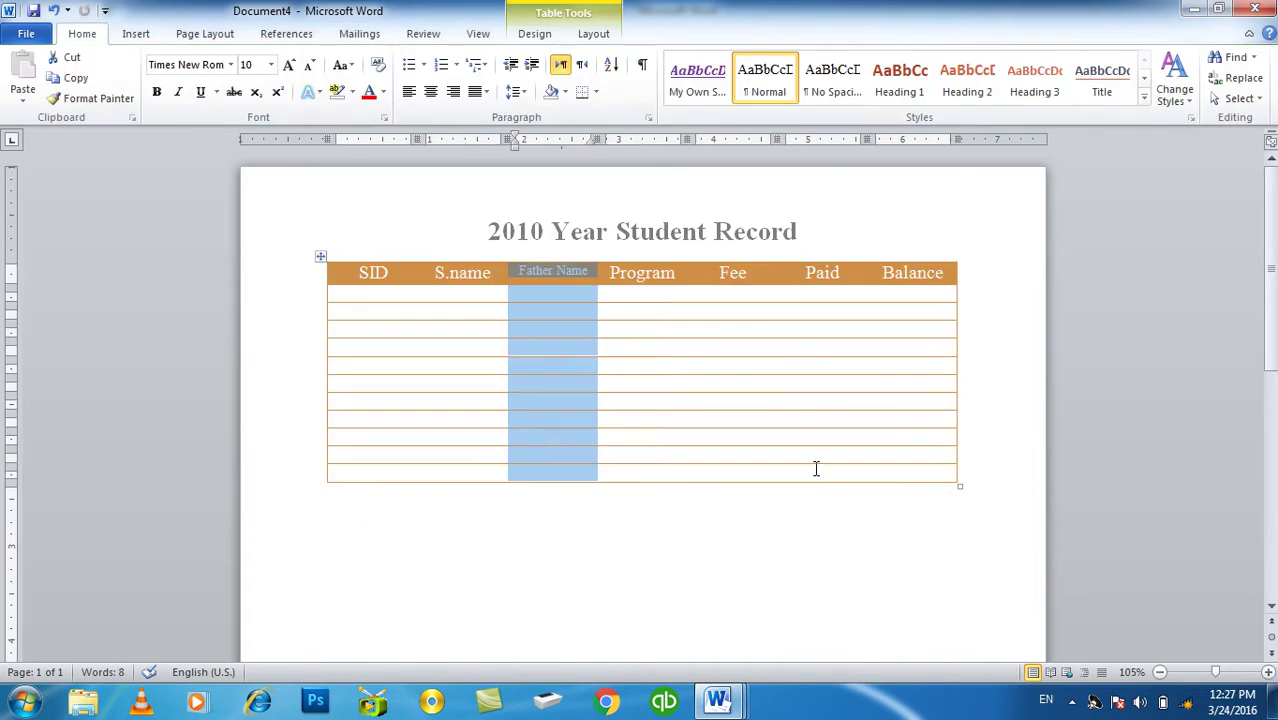
left_click(790, 562)
scroll(748, 451, "down", 3)
scroll(748, 451, "up", 3)
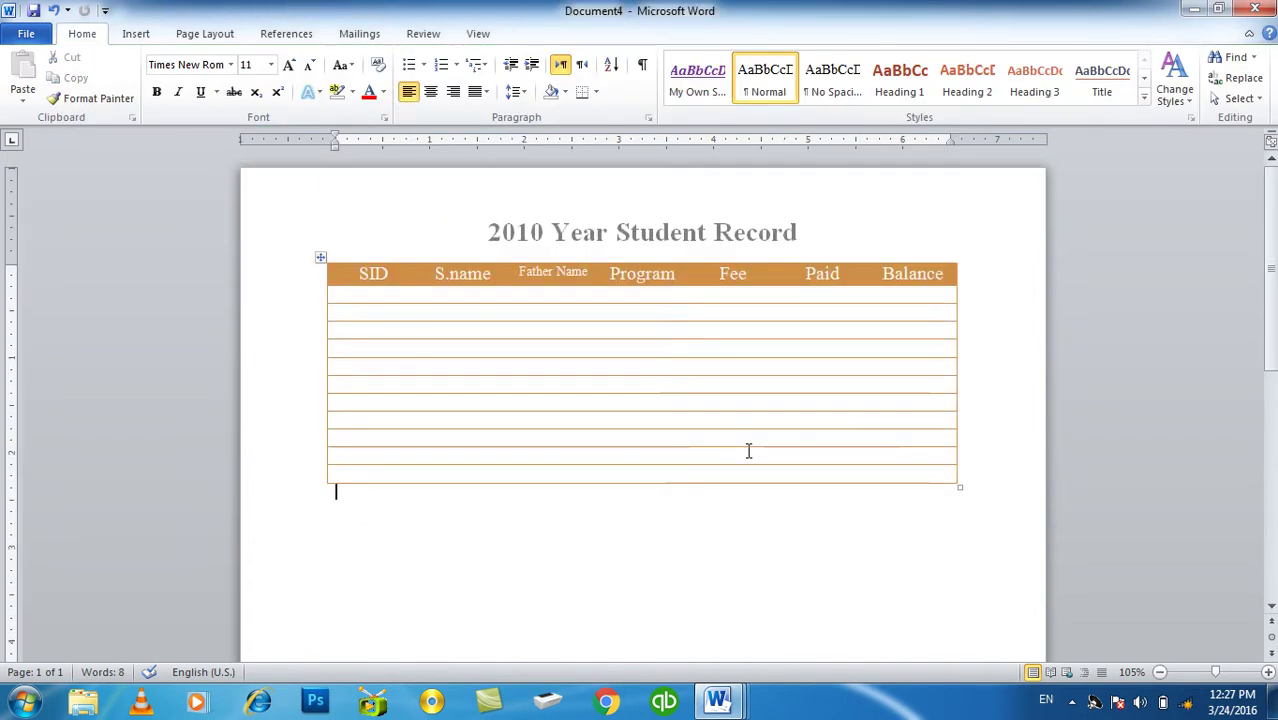
Step: Close all open documents without saving and start a new blank document
key("ctrl+w")
key("n")
key("ctrl+w")
key("n")
key("ctrl+w")
key("n")
key("ctrl+n")
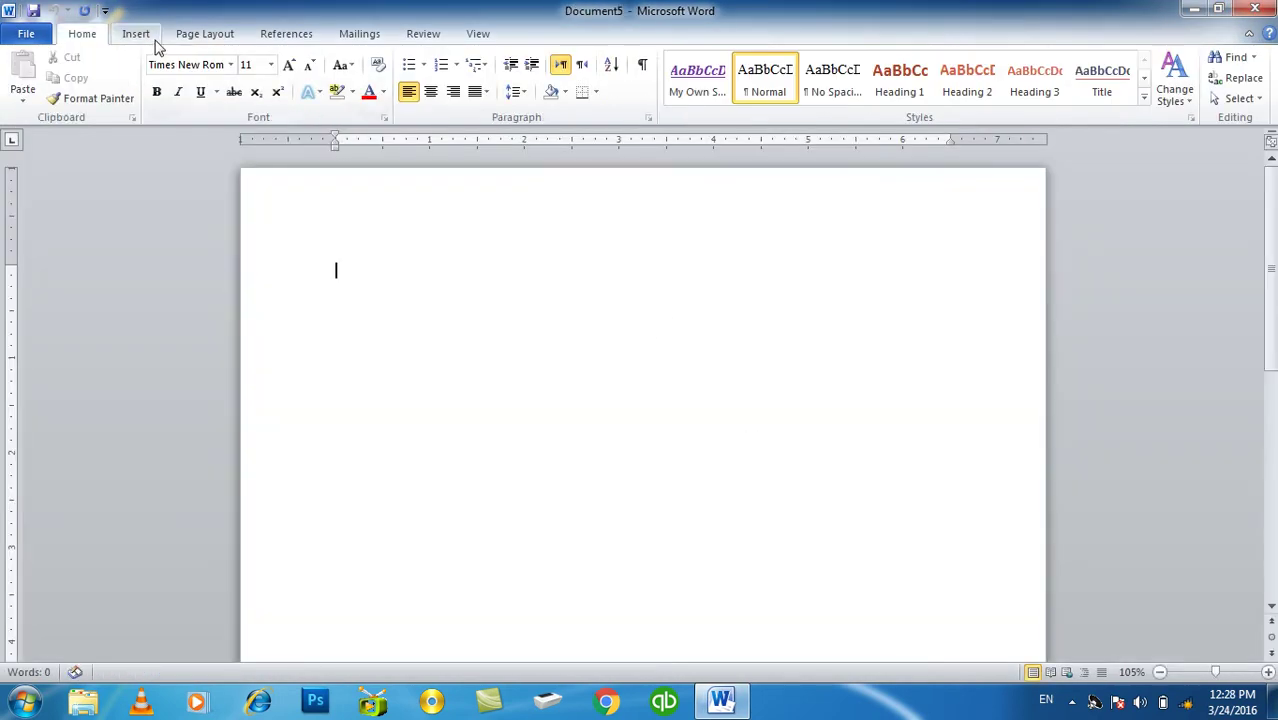
left_click(138, 35)
left_click(146, 100)
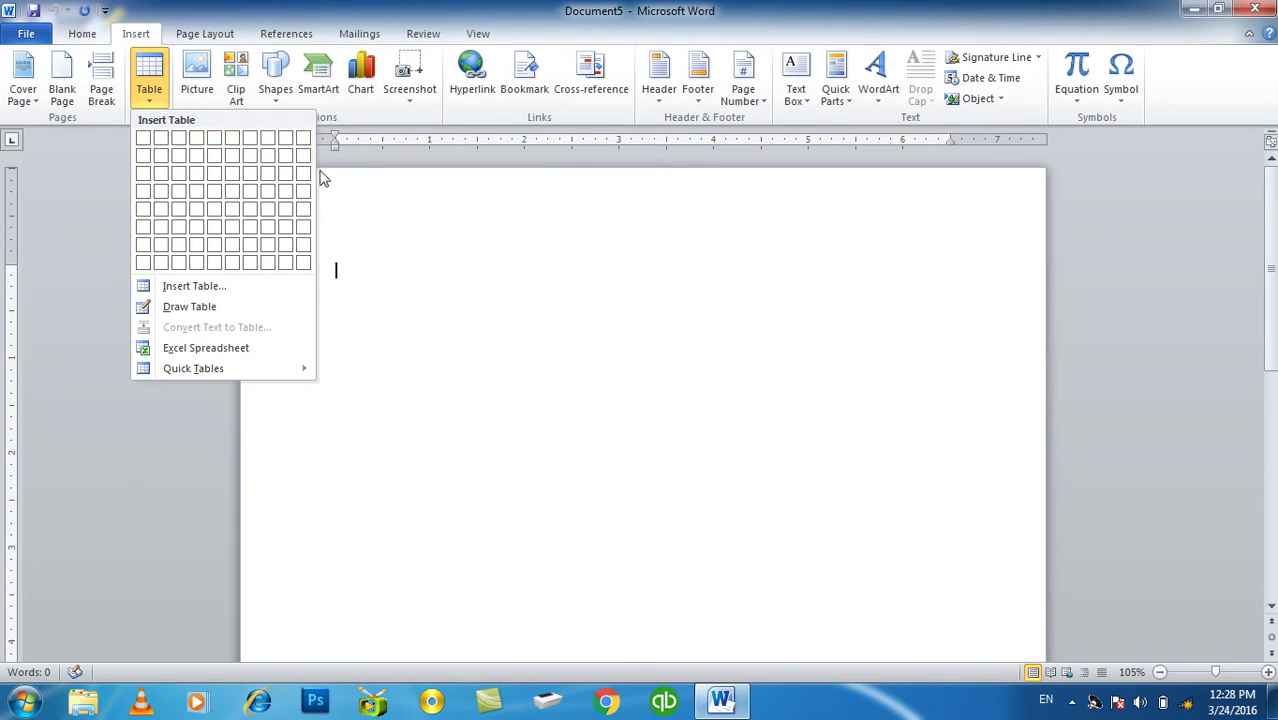
left_click(196, 287)
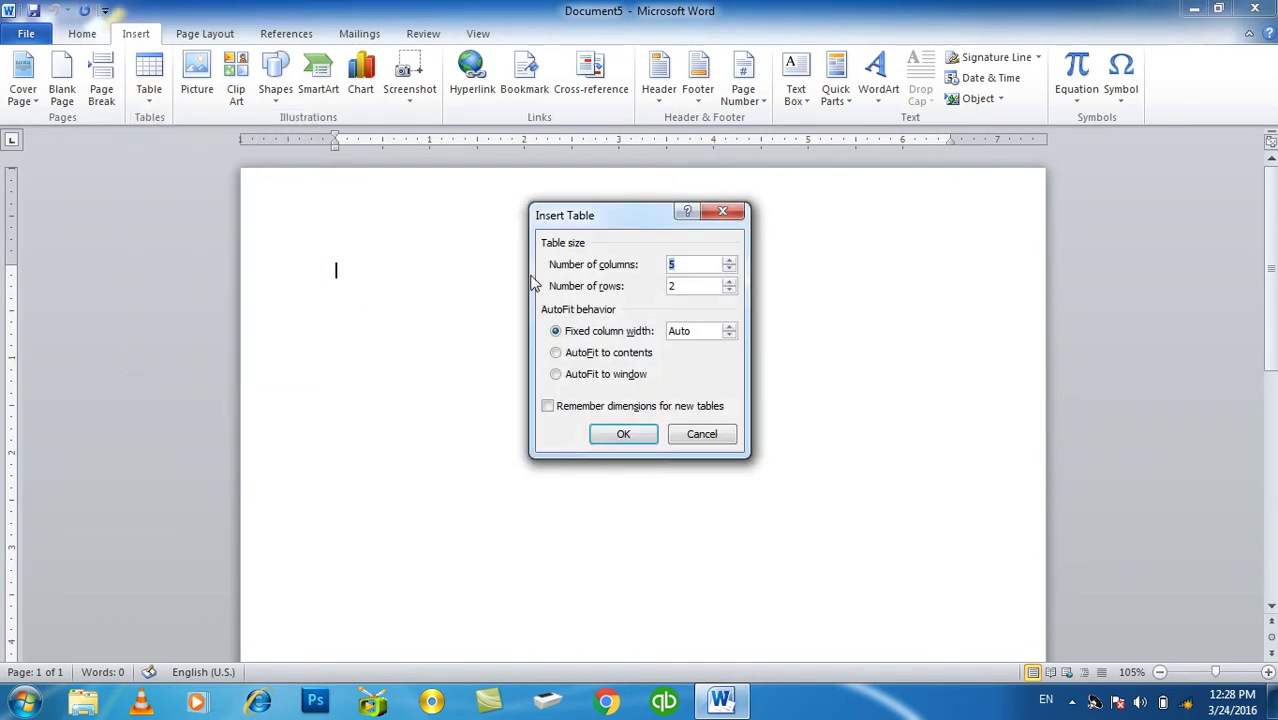
type("20")
key("Tab")
type("20")
key("Return")
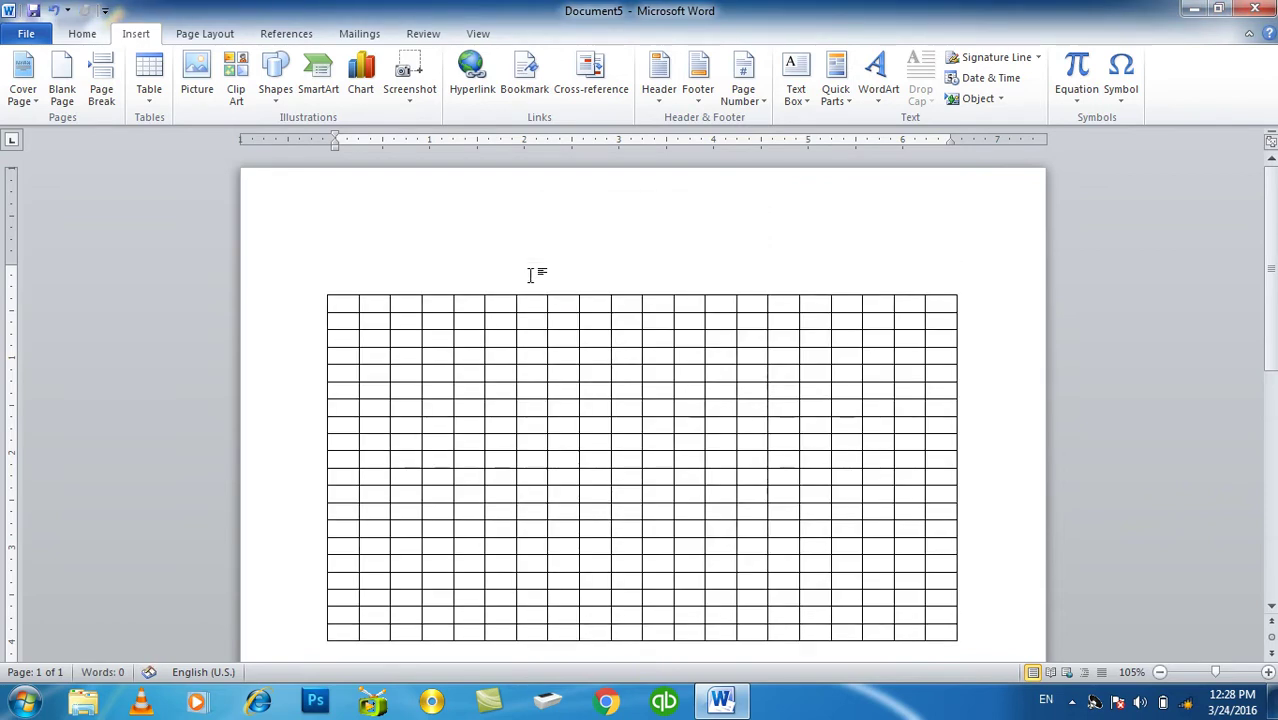
key("ctrl+a")
key("Delete")
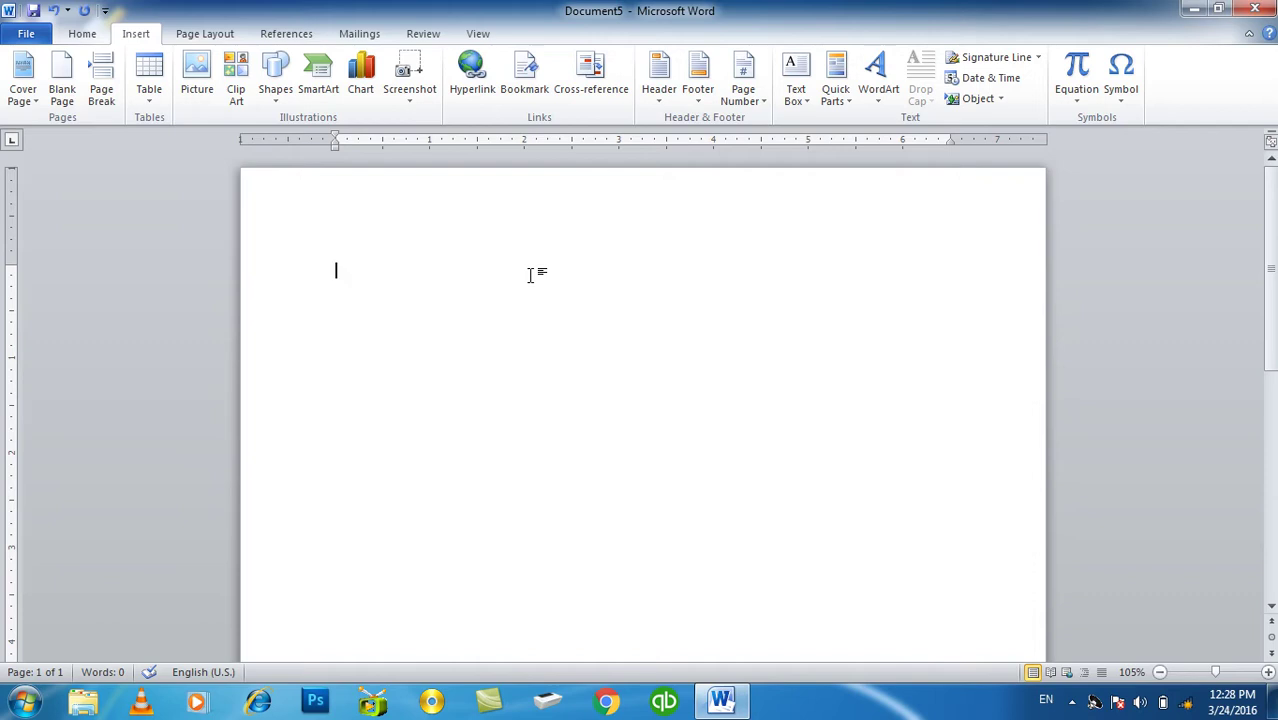
Step: Type a +----+----+ plus-and-dash line so AutoFormat turns it into a seven-column table
type("-")
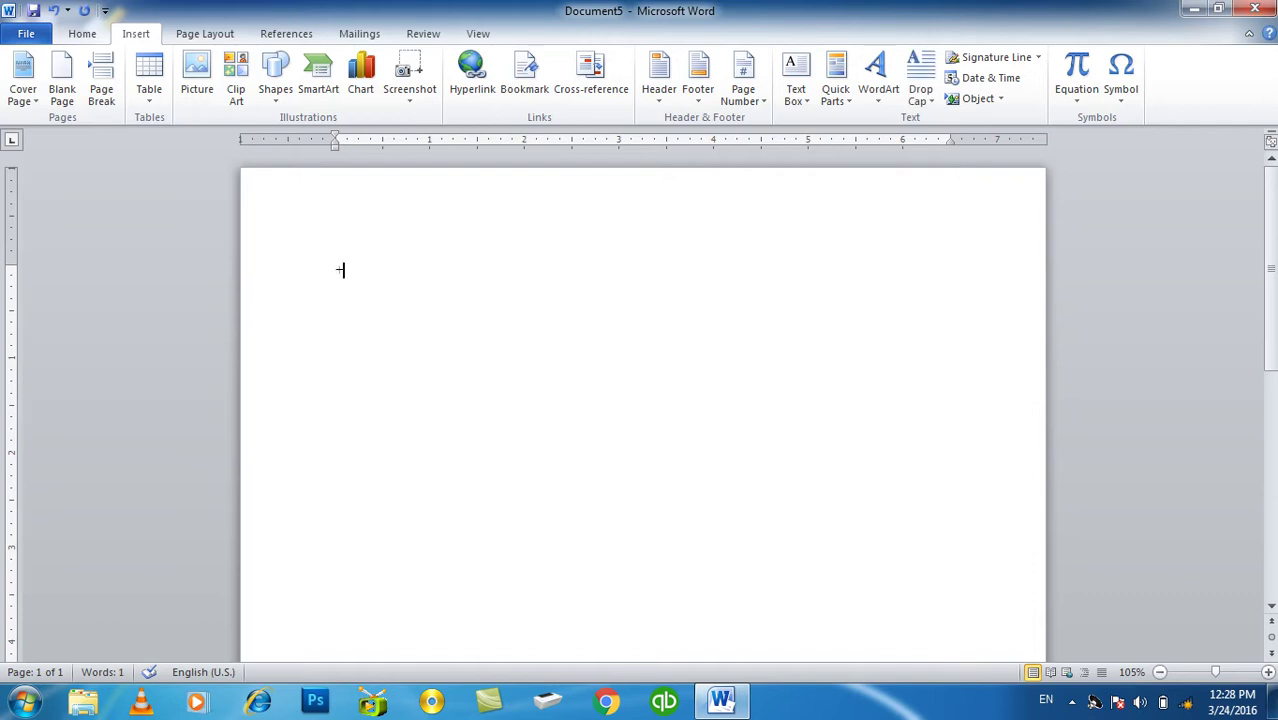
type("--")
type("------")
key("BackSpace")
key("BackSpace")
key("BackSpace")
key("BackSpace")
key("BackSpace")
key("BackSpace")
type("+-")
type("-----------------+-")
type("----------------+")
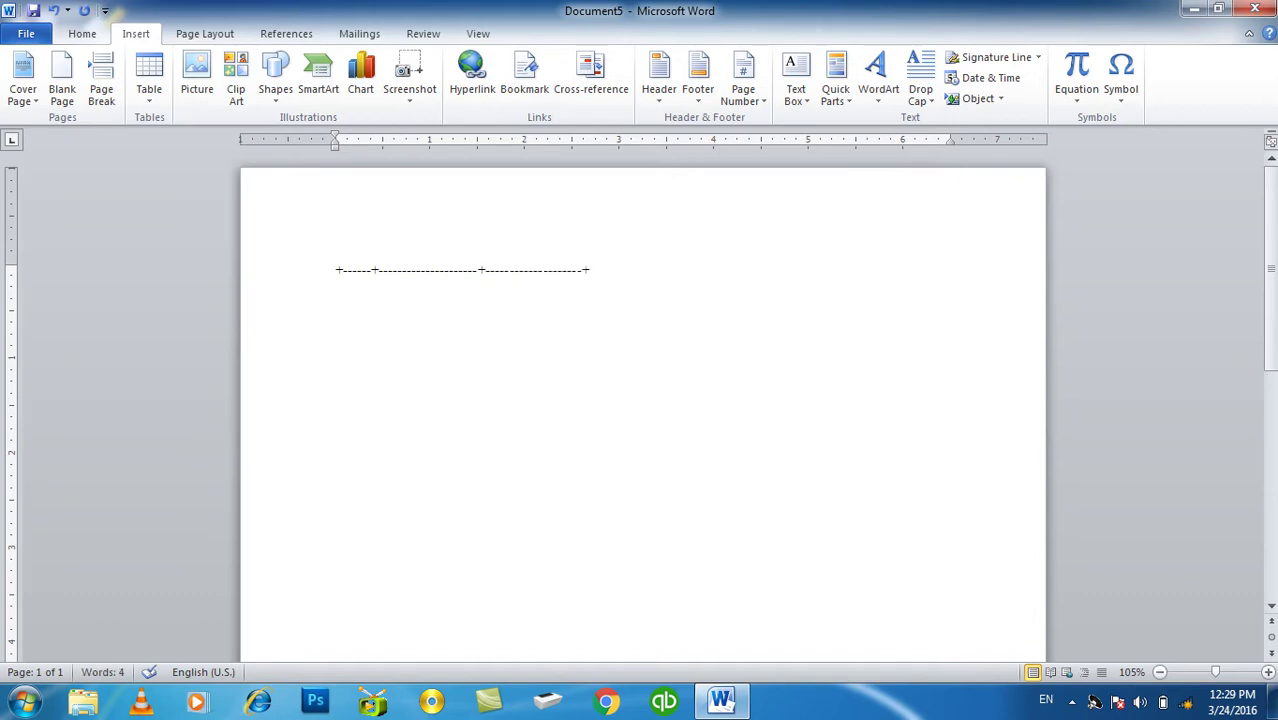
type("----------------+")
type("--------+")
type("----")
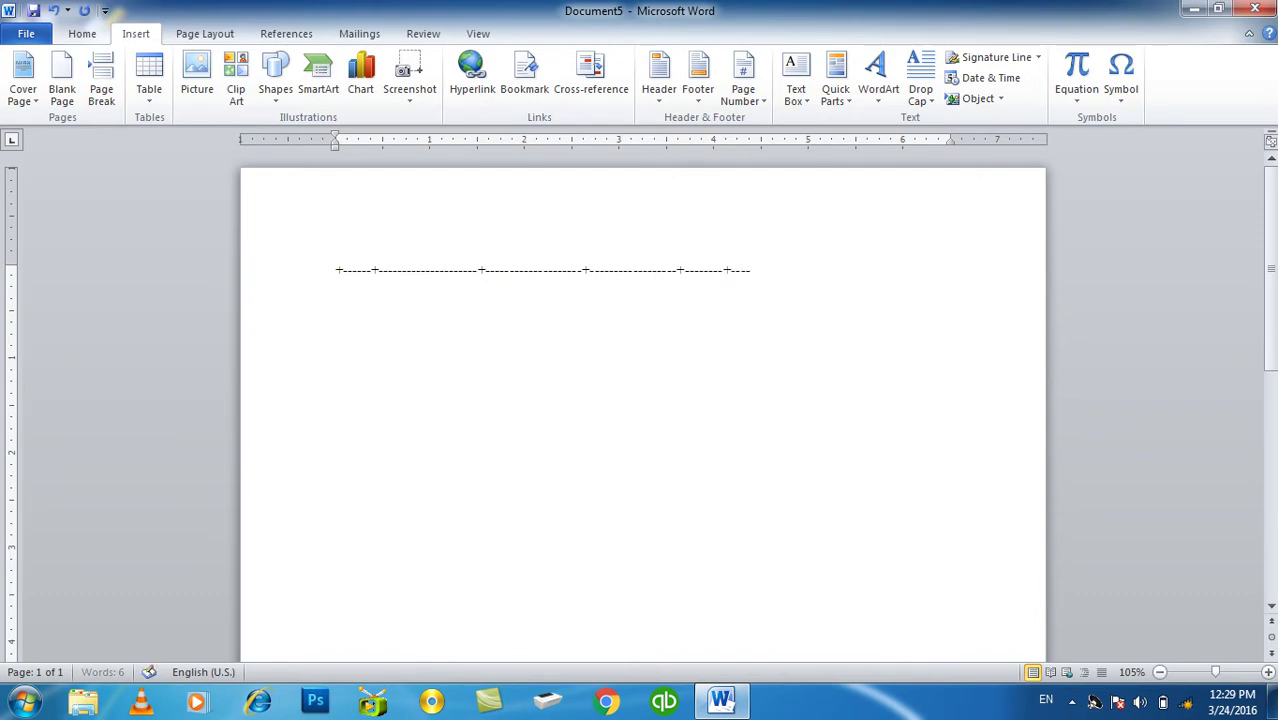
type("------+-----")
key("Return")
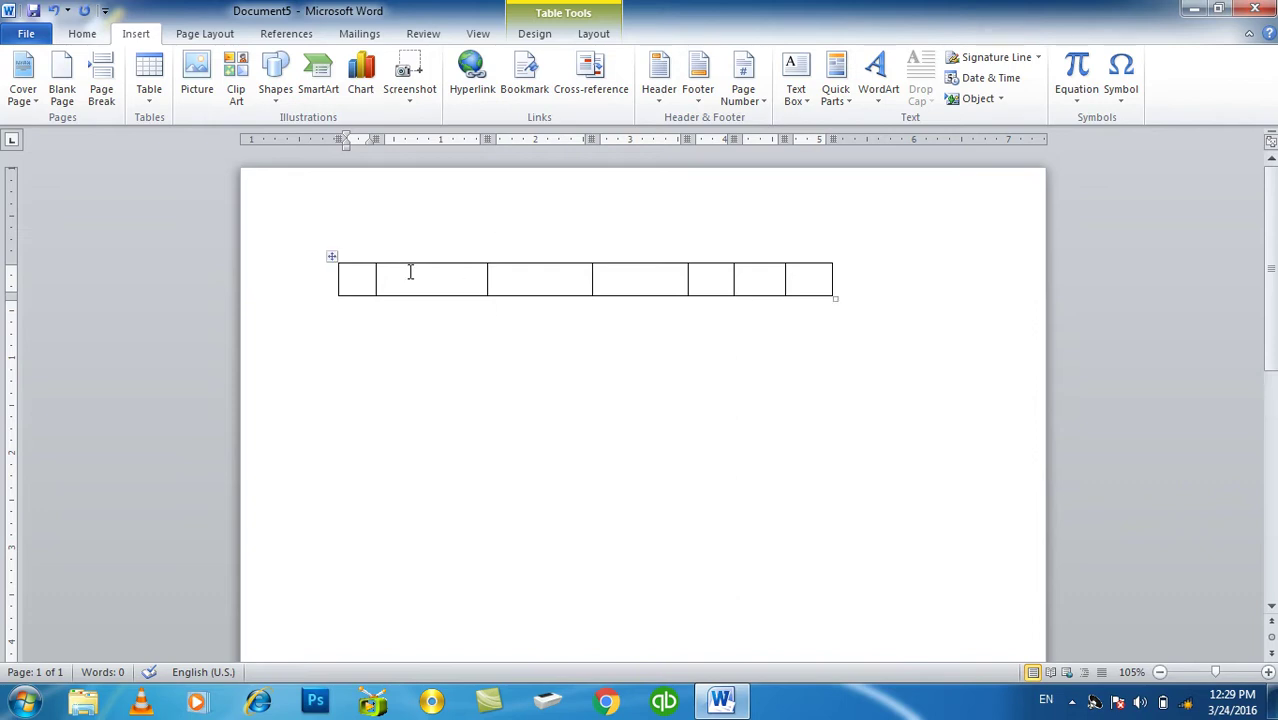
Step: Apply a grey-banded table style with black top and bottom rules and add rows
left_click(342, 276)
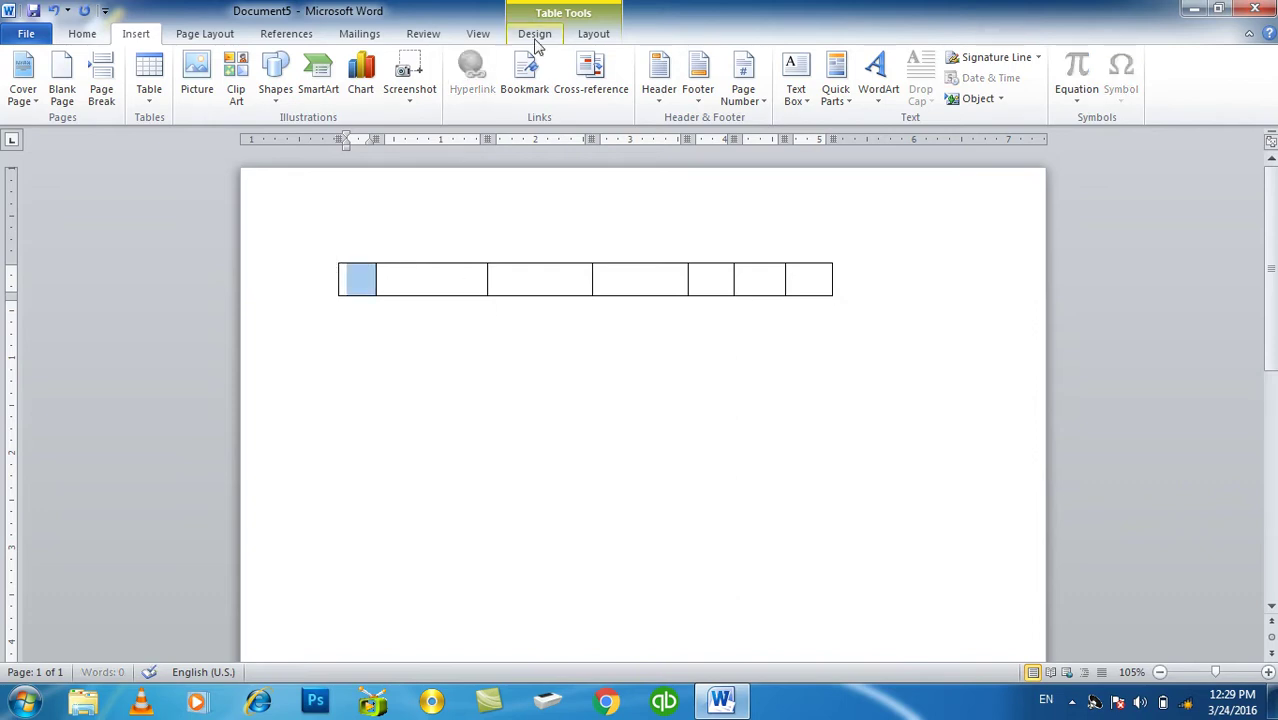
left_click(536, 40)
left_click(704, 108)
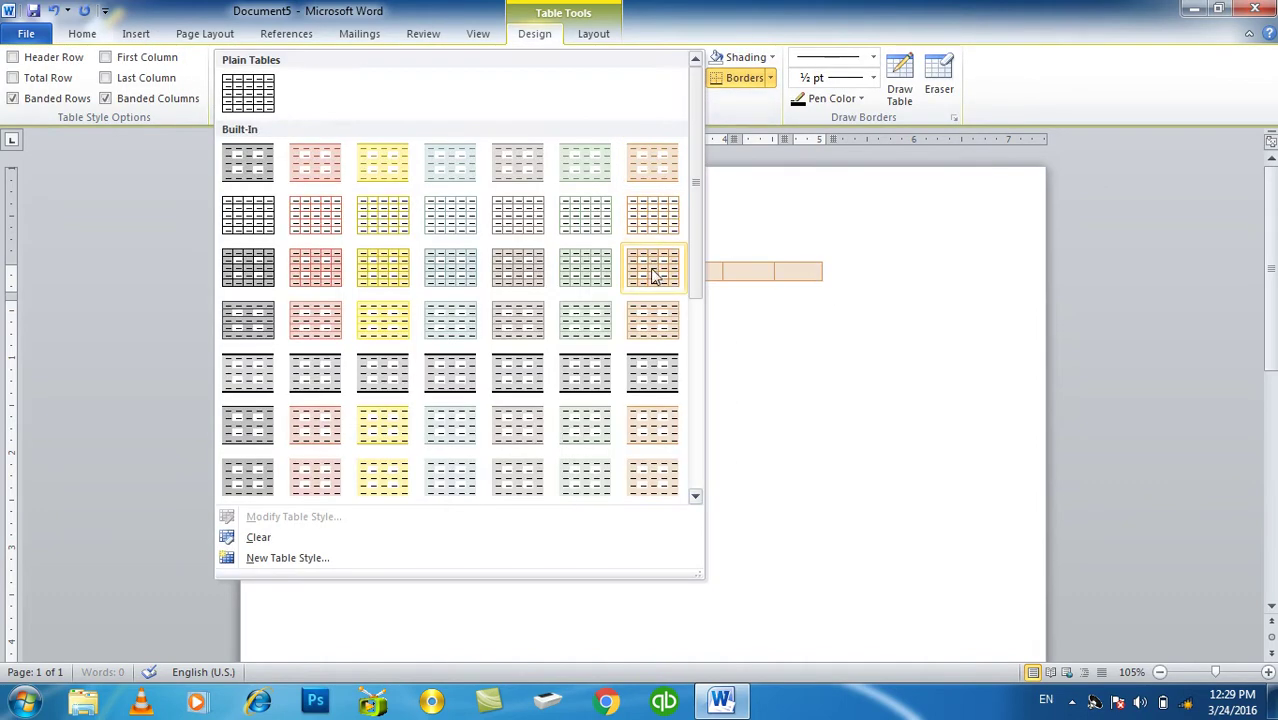
left_click(405, 382)
key("Tab")
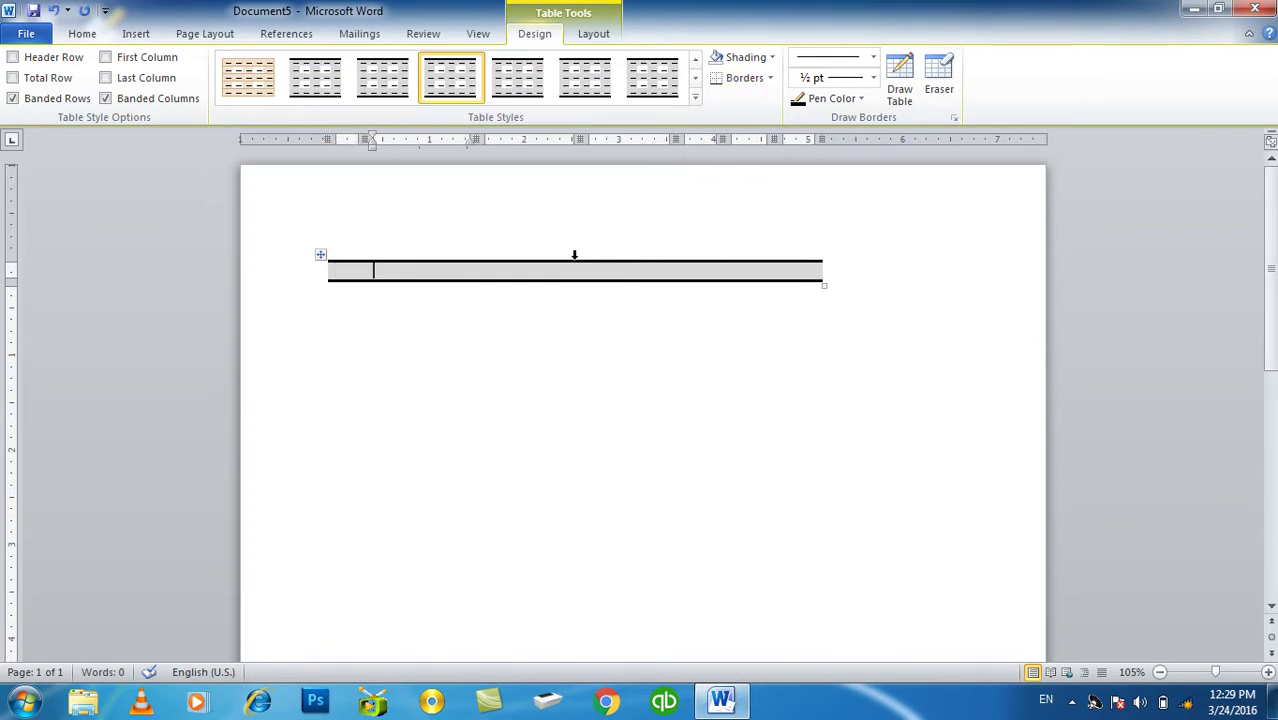
key("Tab")
key("Tab")
key("Tab")
key("Tab")
key("Tab")
key("Tab")
key("Tab")
key("Tab")
key("Tab")
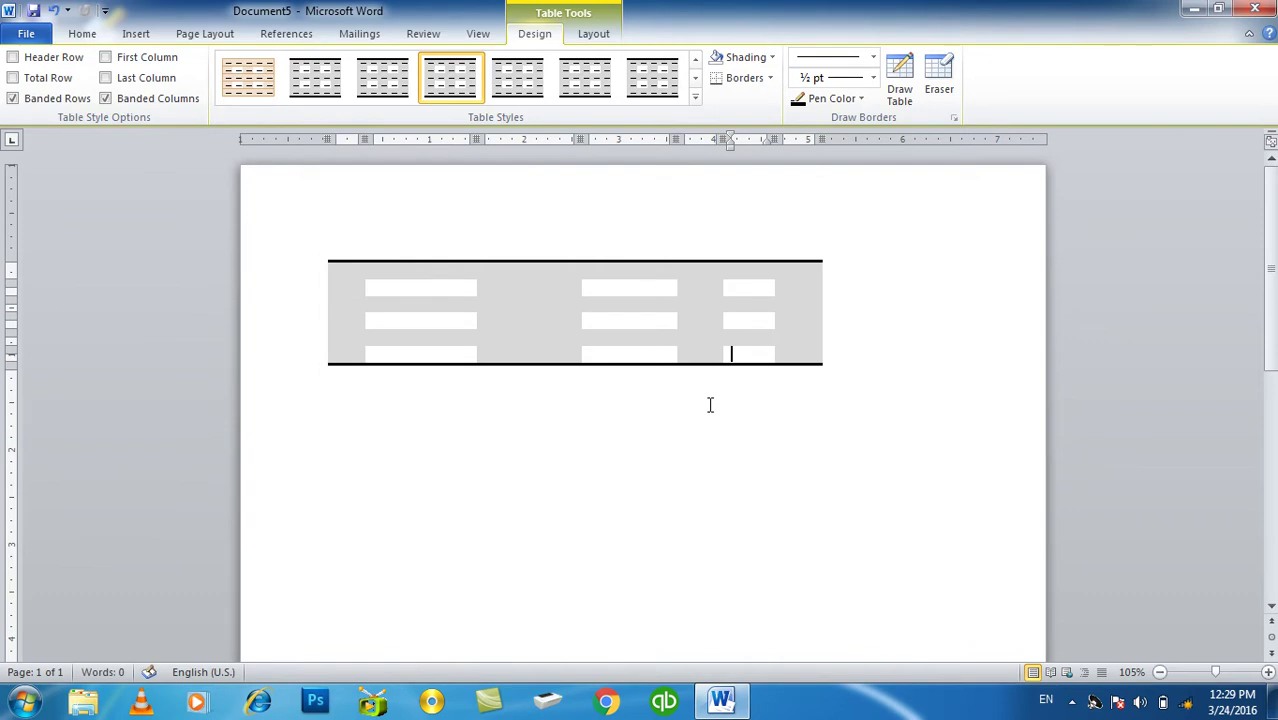
Step: Select the whole table and delete it
key("ctrl+a")
key("Delete")
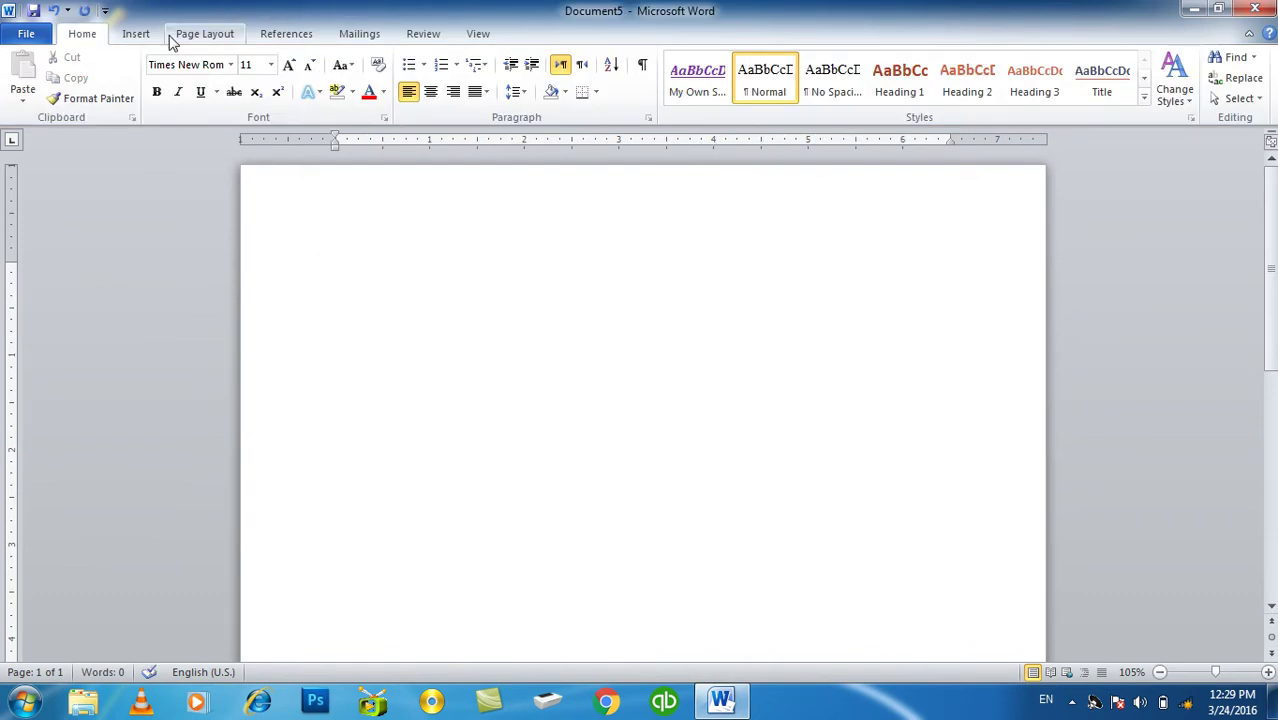
left_click(136, 34)
Step: Insert a 7-column by 2-row table with Auto fixed column width
left_click(149, 78)
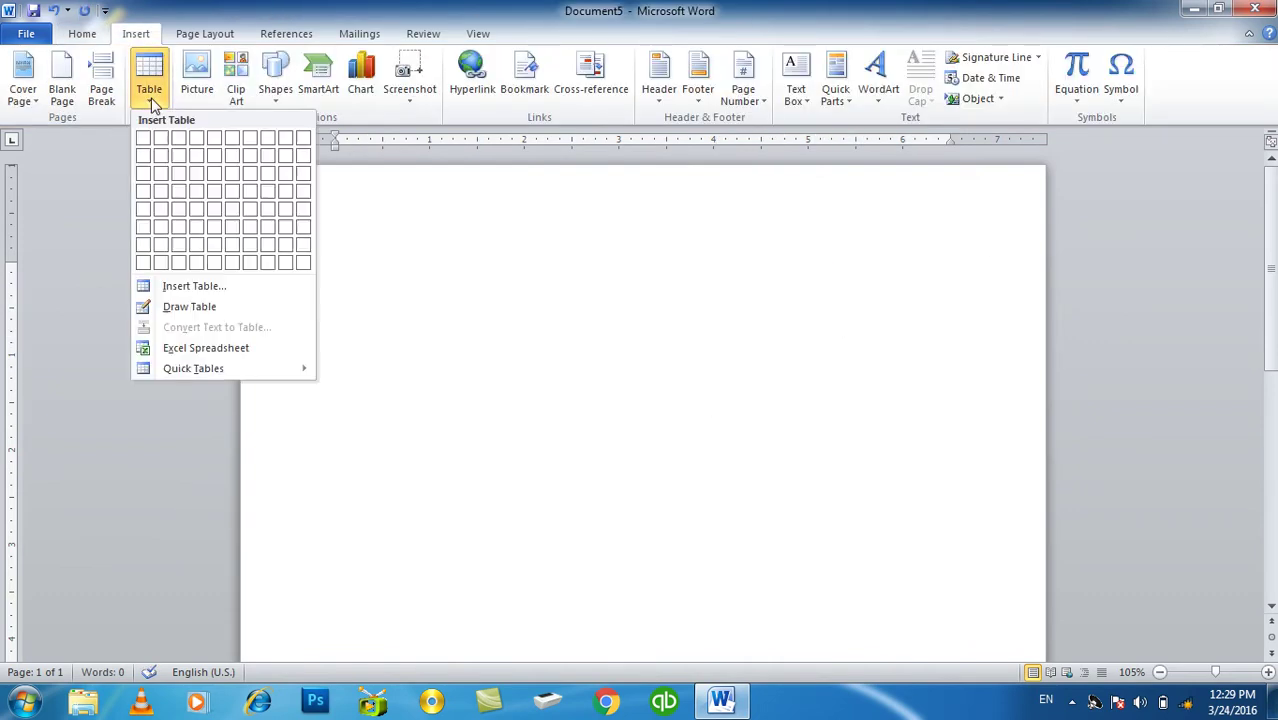
left_click(200, 286)
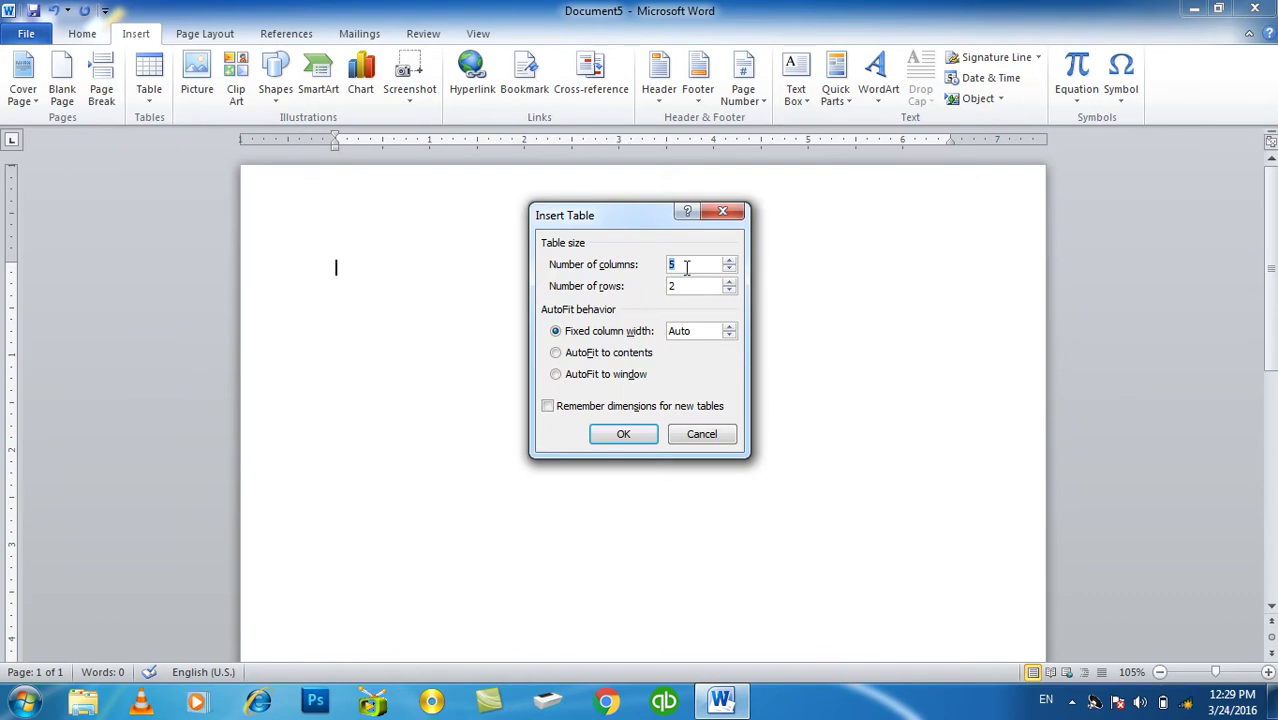
type("7")
left_click(729, 327)
left_click(730, 337)
left_click(730, 337)
left_click(731, 338)
left_click(597, 440)
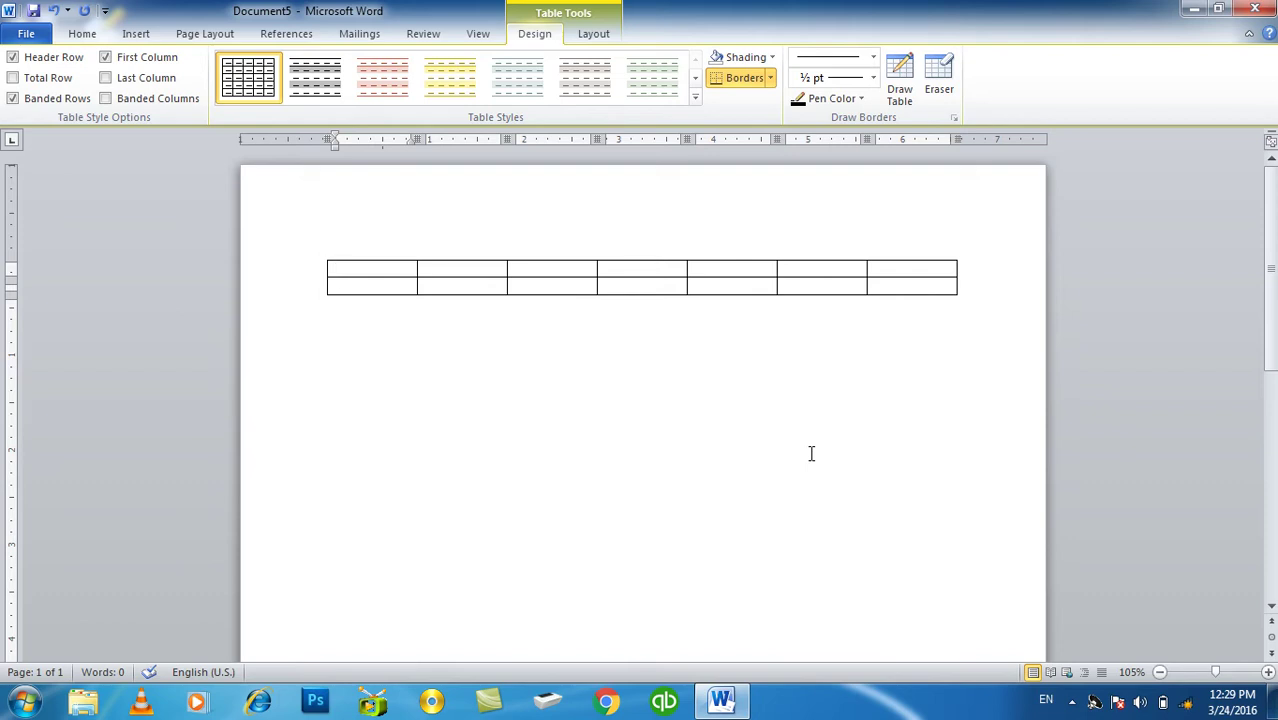
Step: Drag column borders to narrow the first, sixth and last columns and widen the third and fourth
left_click_drag(417, 270, 358, 272)
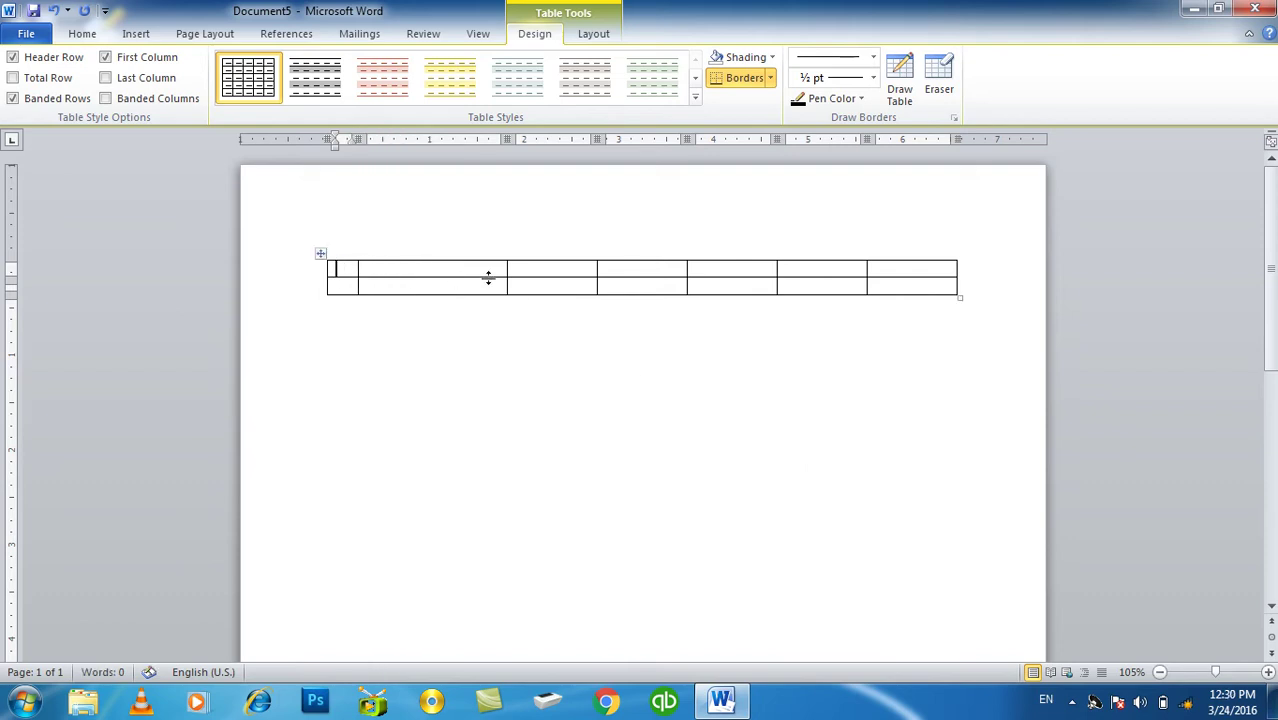
left_click_drag(507, 277, 488, 277)
left_click_drag(597, 275, 624, 272)
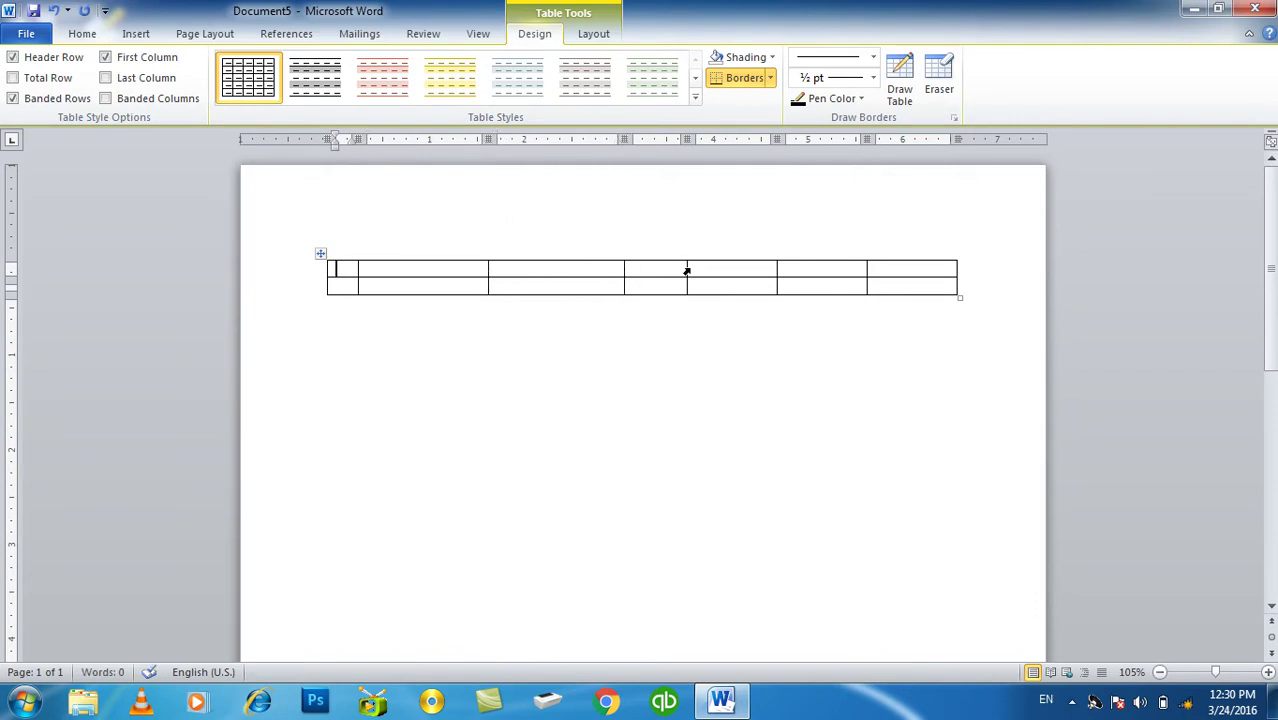
left_click_drag(687, 270, 731, 271)
left_click_drag(865, 266, 826, 266)
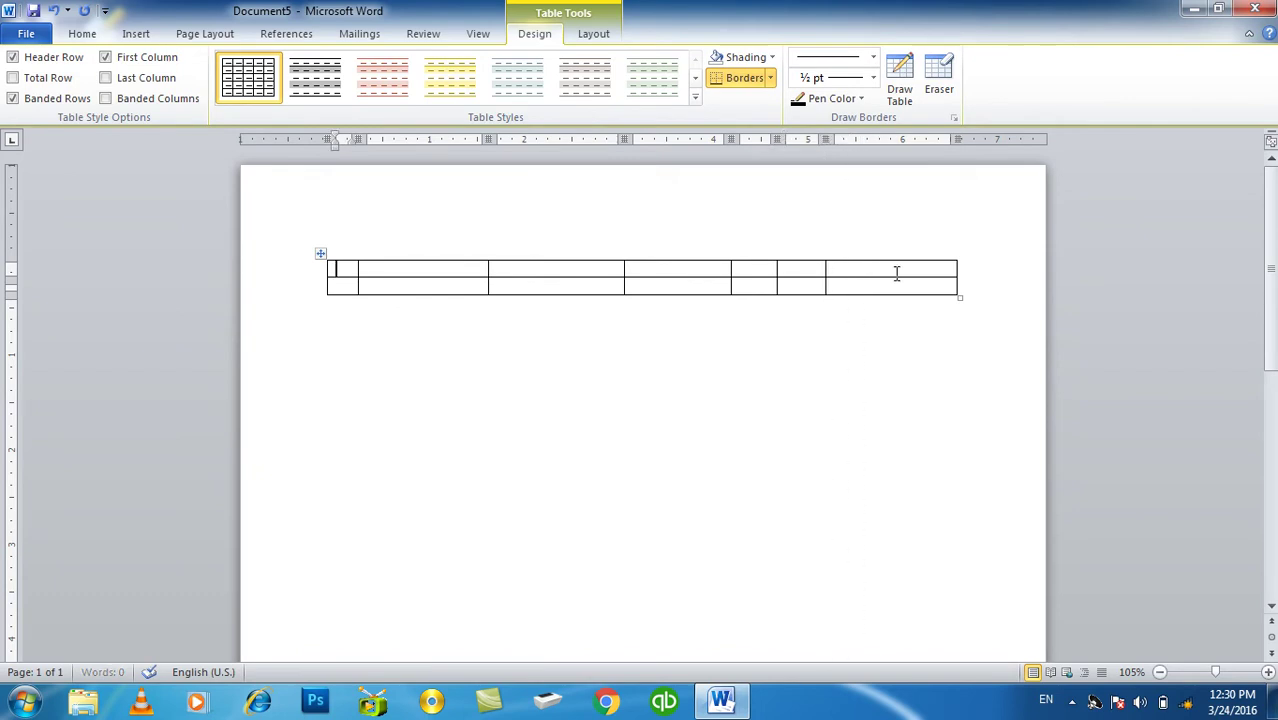
left_click_drag(954, 267, 873, 270)
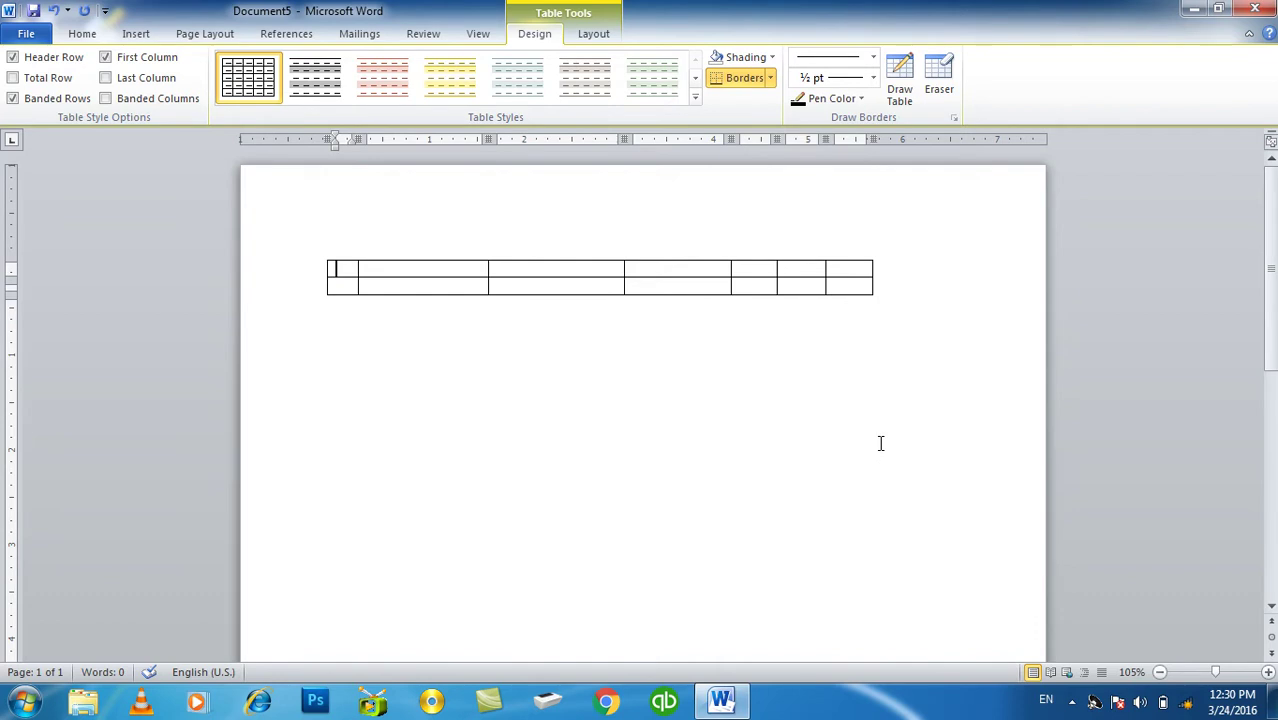
key("ctrl+a")
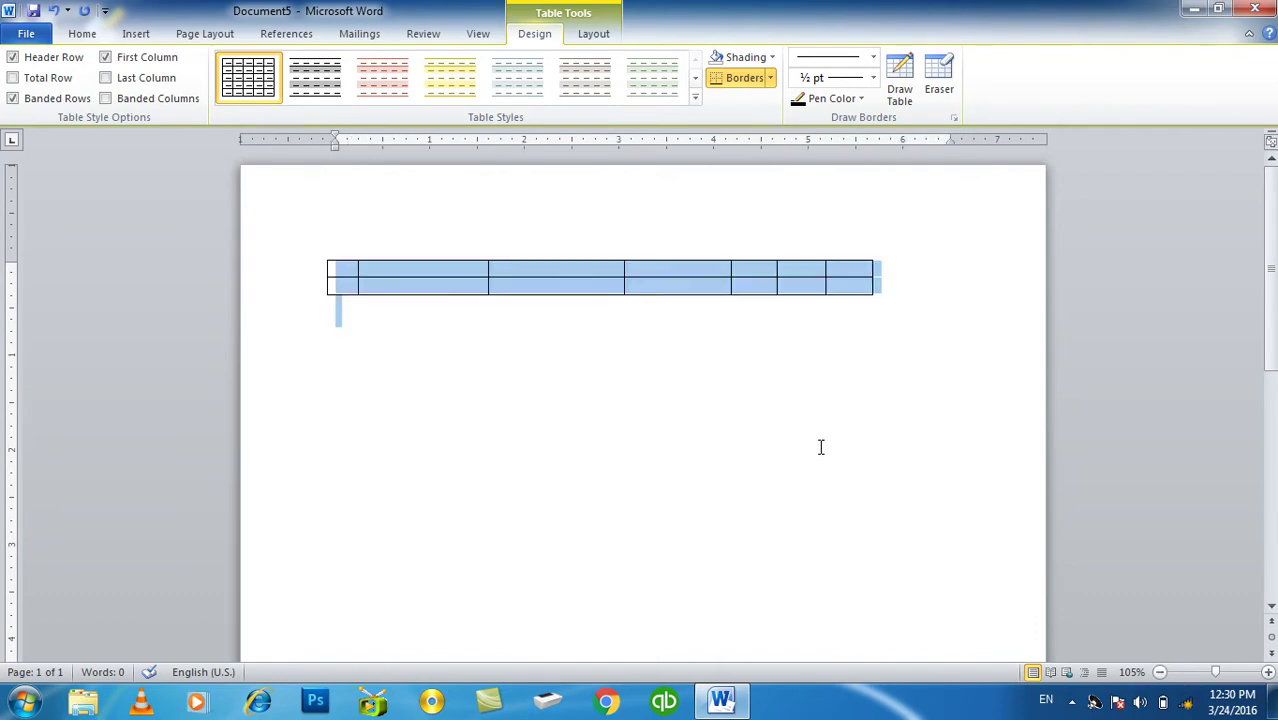
key("BackSpace")
left_click(151, 38)
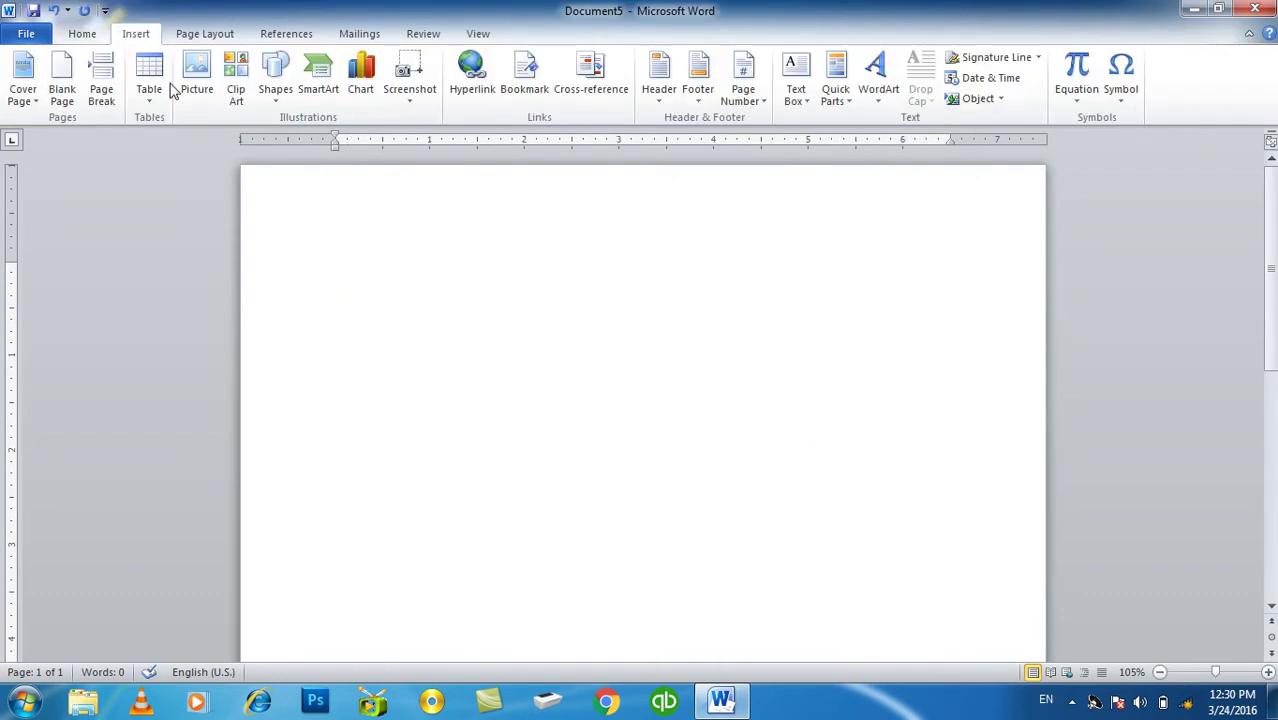
left_click(158, 84)
left_click(192, 287)
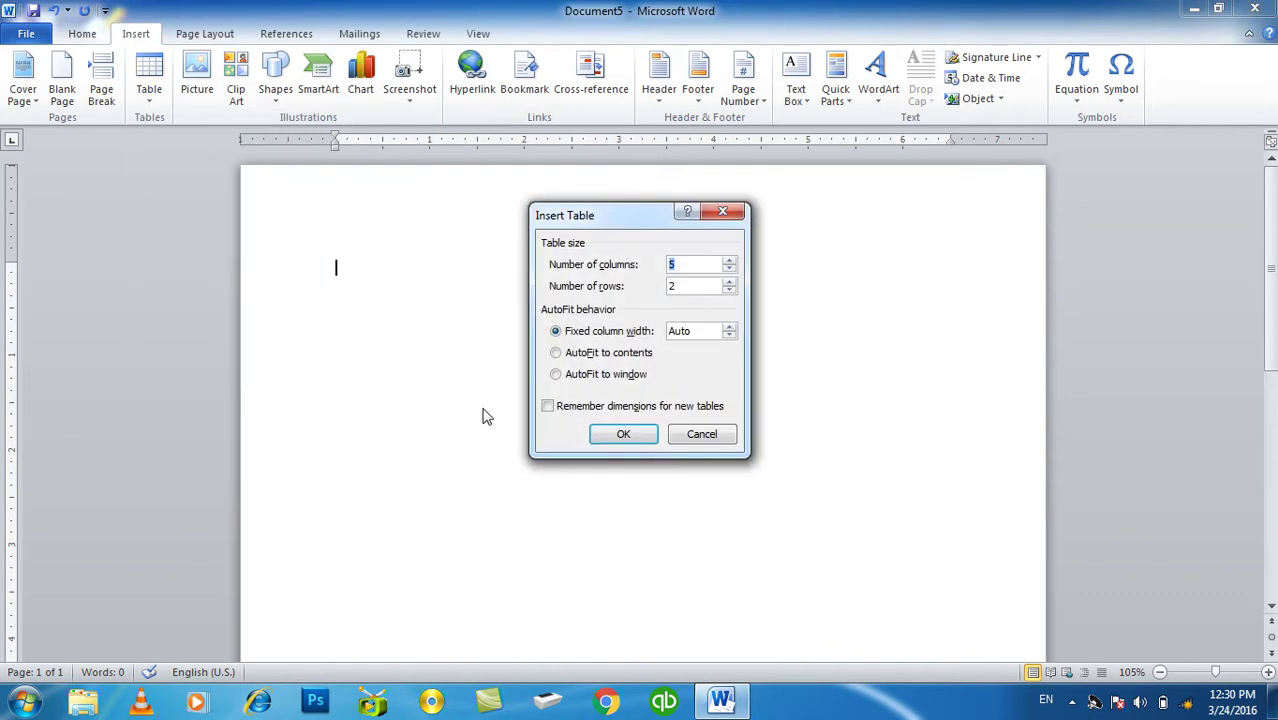
left_click(585, 362)
left_click(681, 265)
key("Tab")
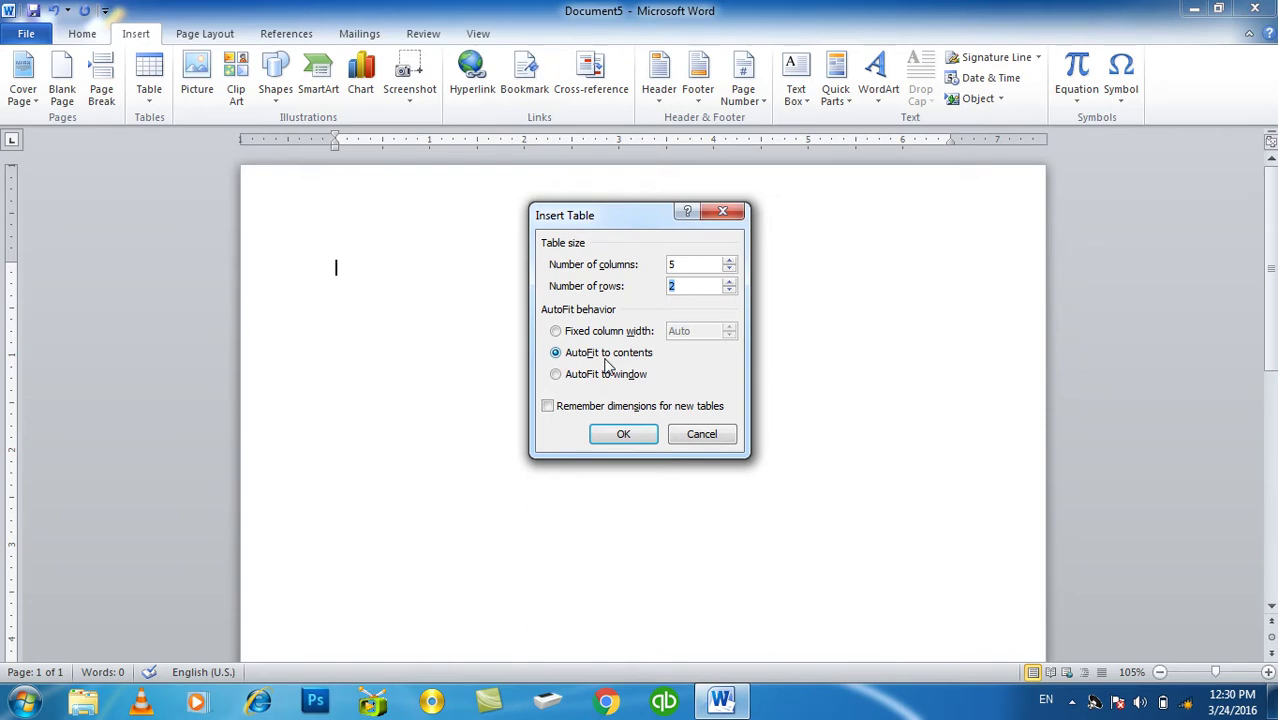
key("Return")
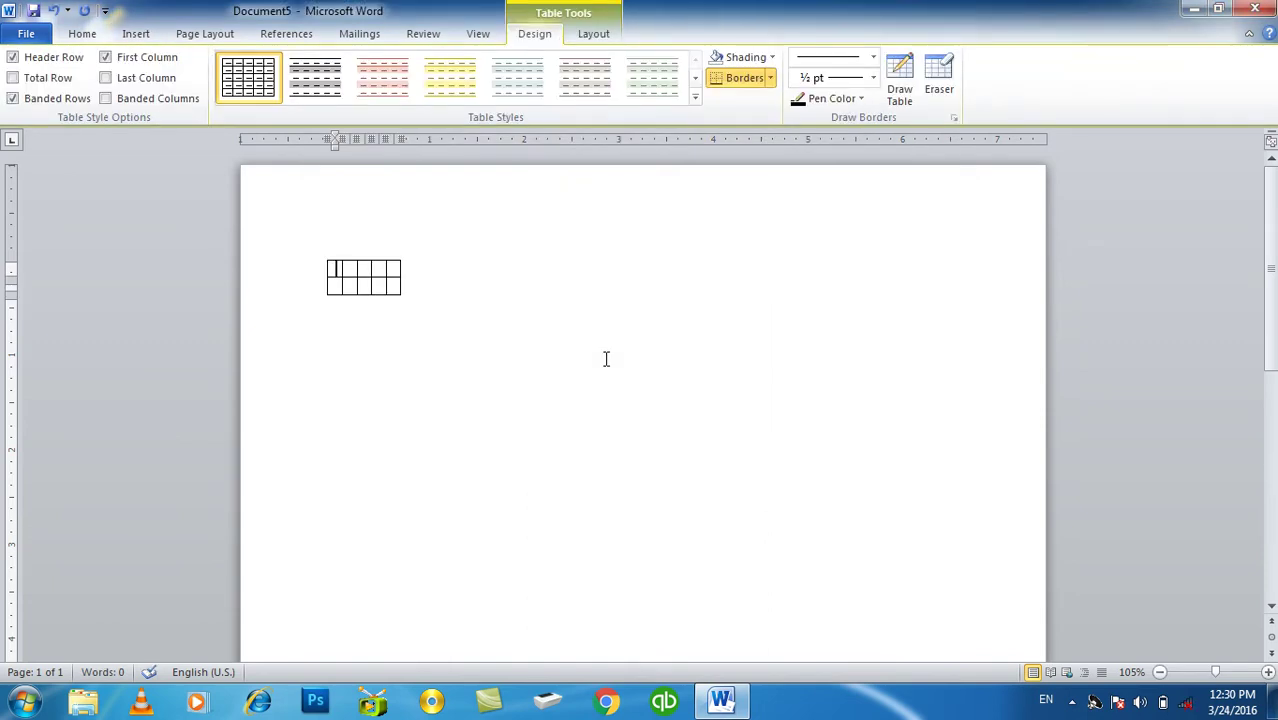
type("sid")
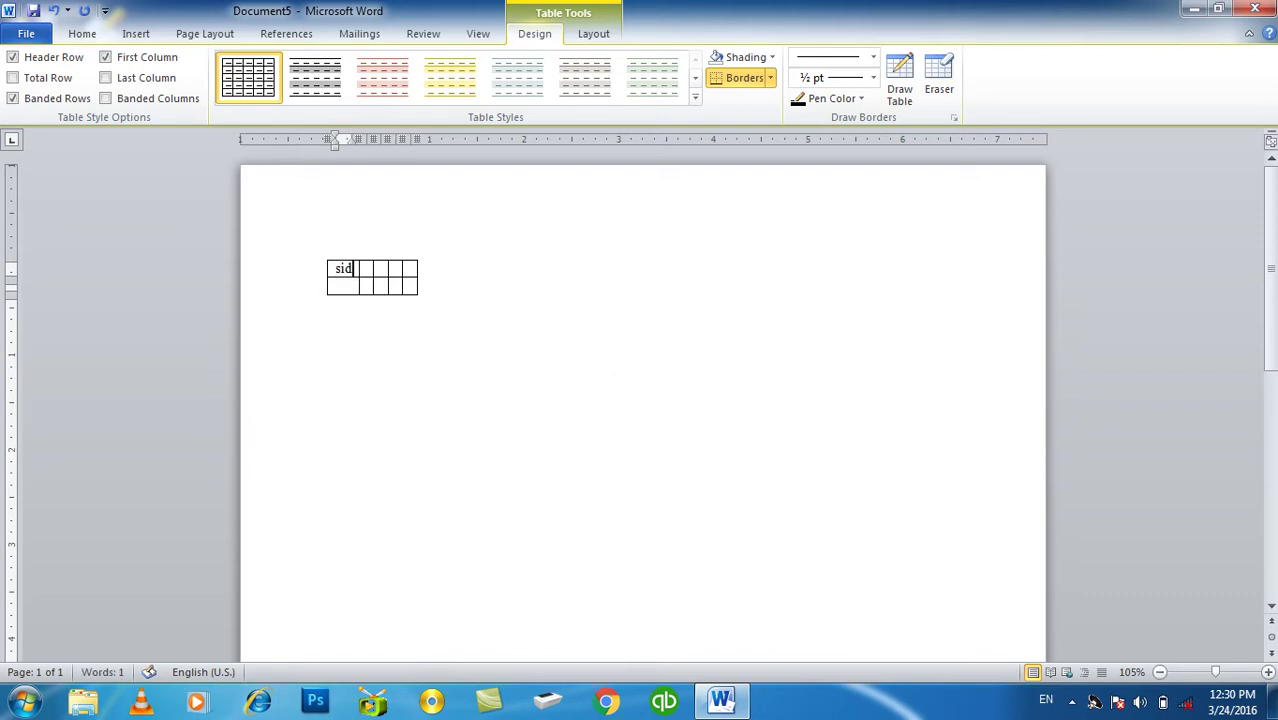
key("Tab")
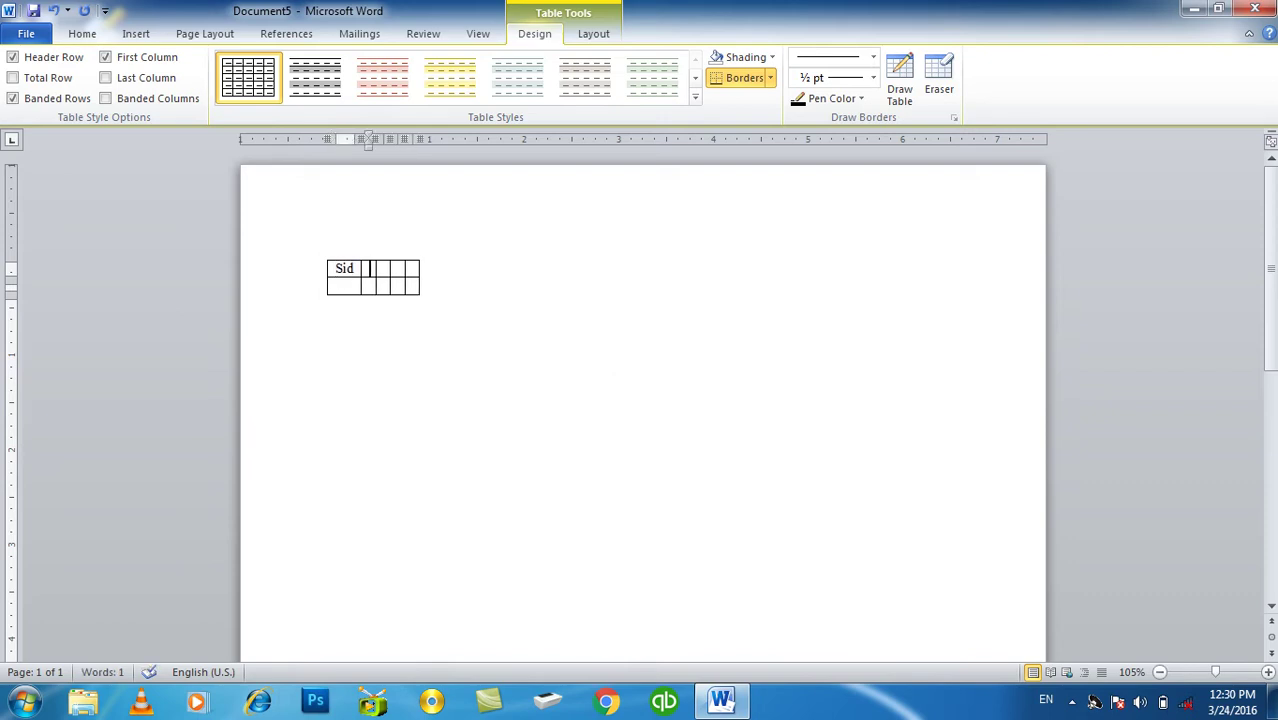
type("Smu")
key("BackSpace")
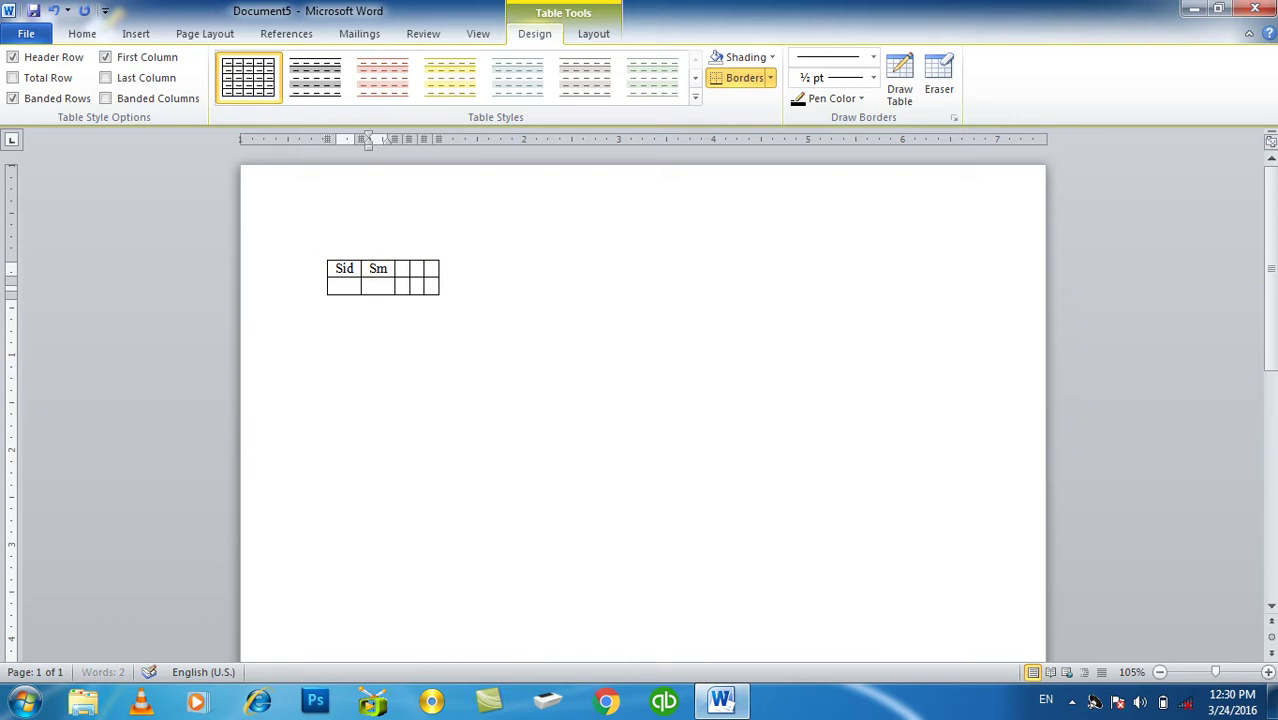
key("BackSpace")
type("name")
key("Tab")
type("Father Name")
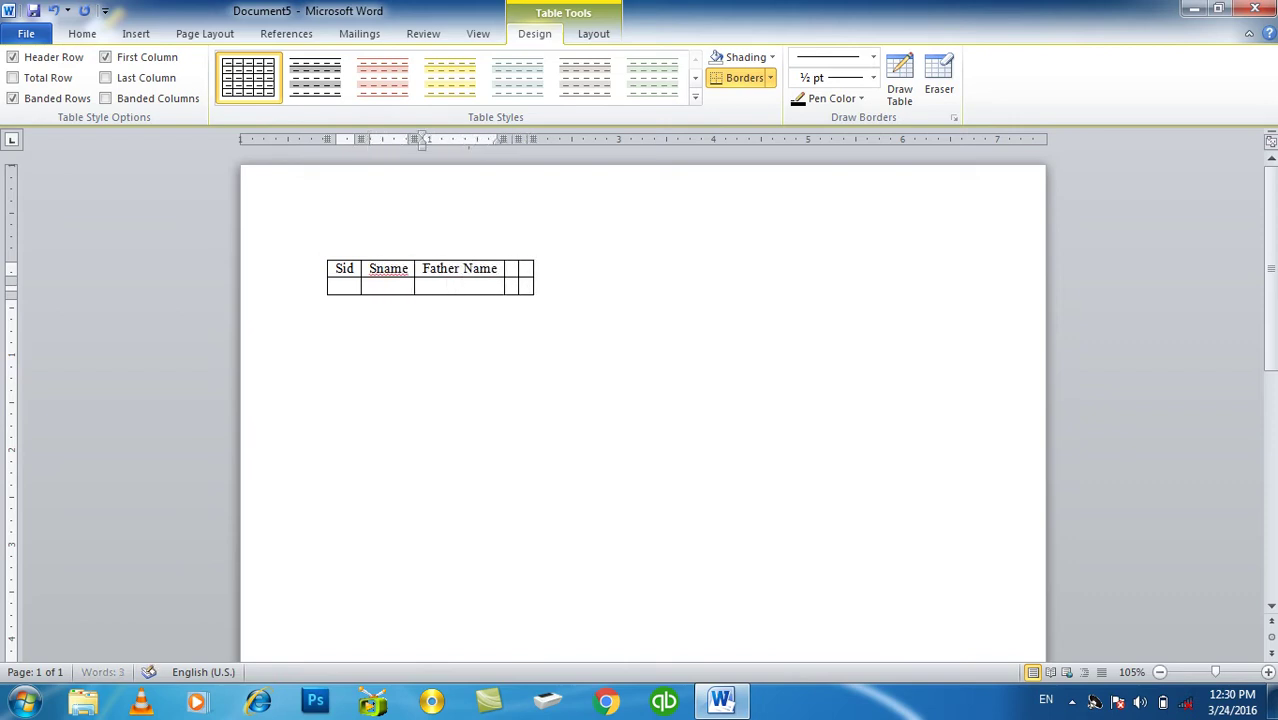
key("ctrl+a")
key("Delete")
Step: Insert a table set to AutoFit to window, then undo it
left_click(133, 35)
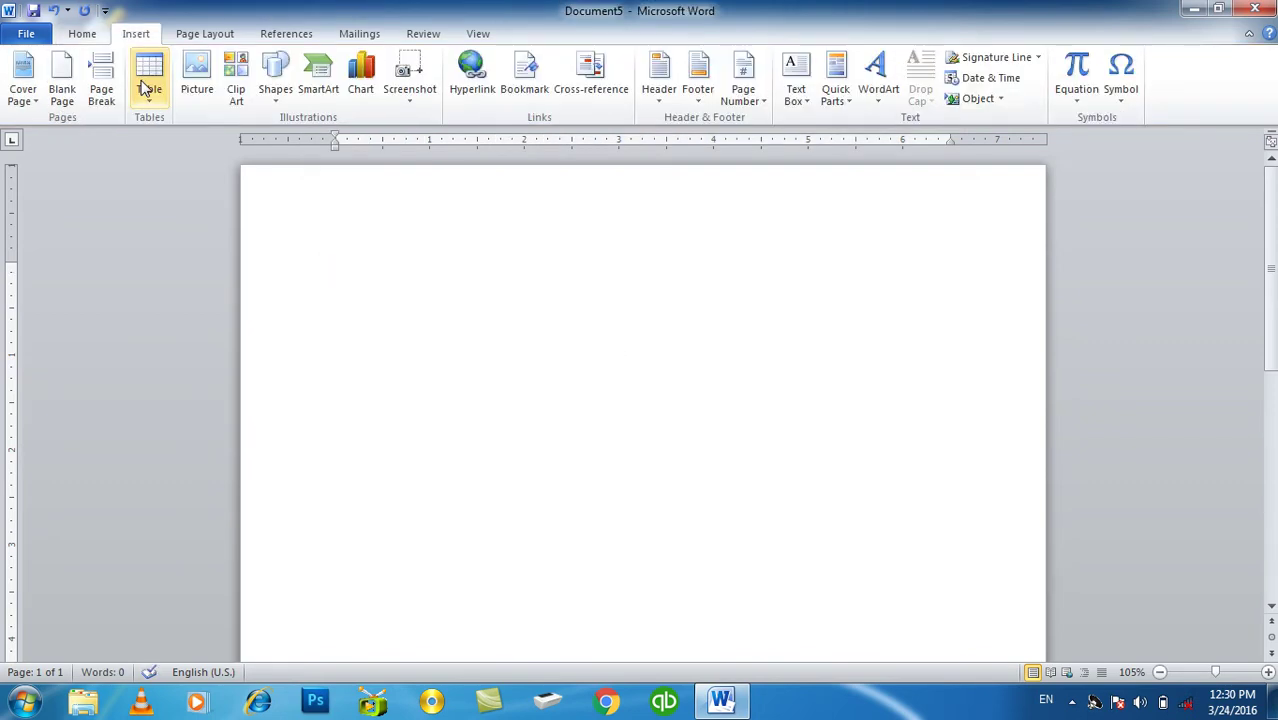
left_click(149, 78)
left_click(195, 288)
left_click(604, 381)
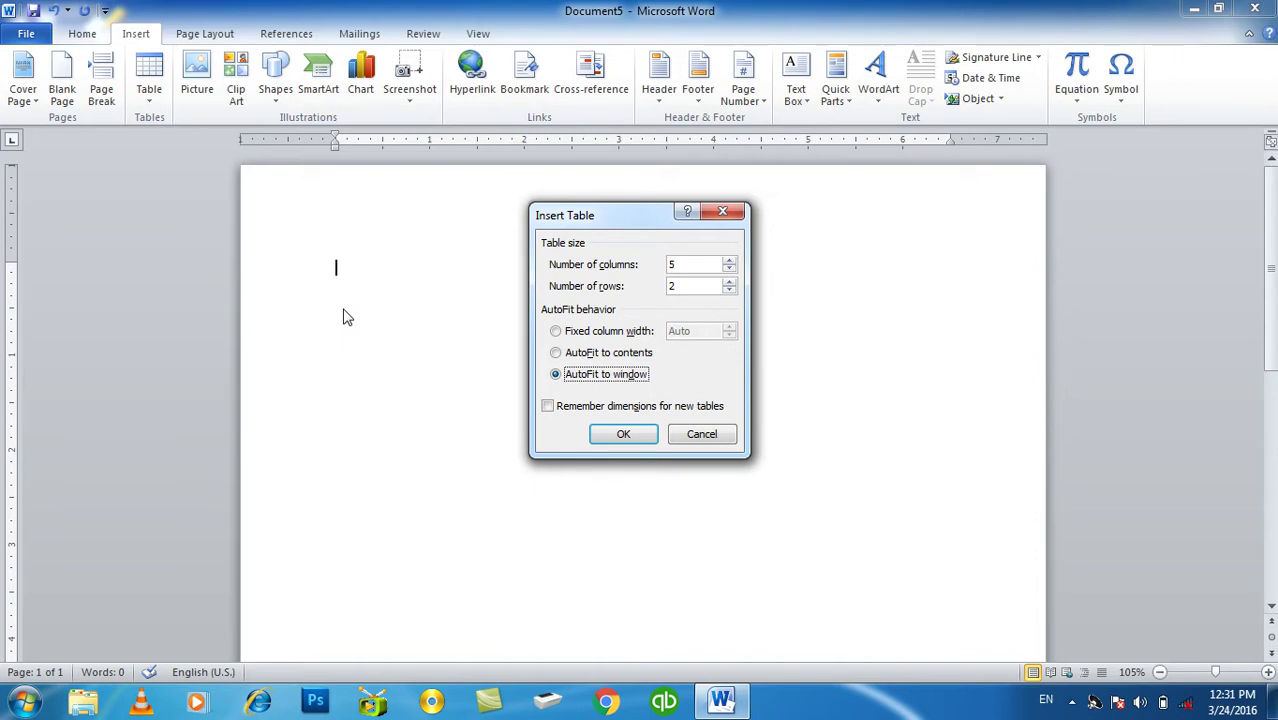
key("Return")
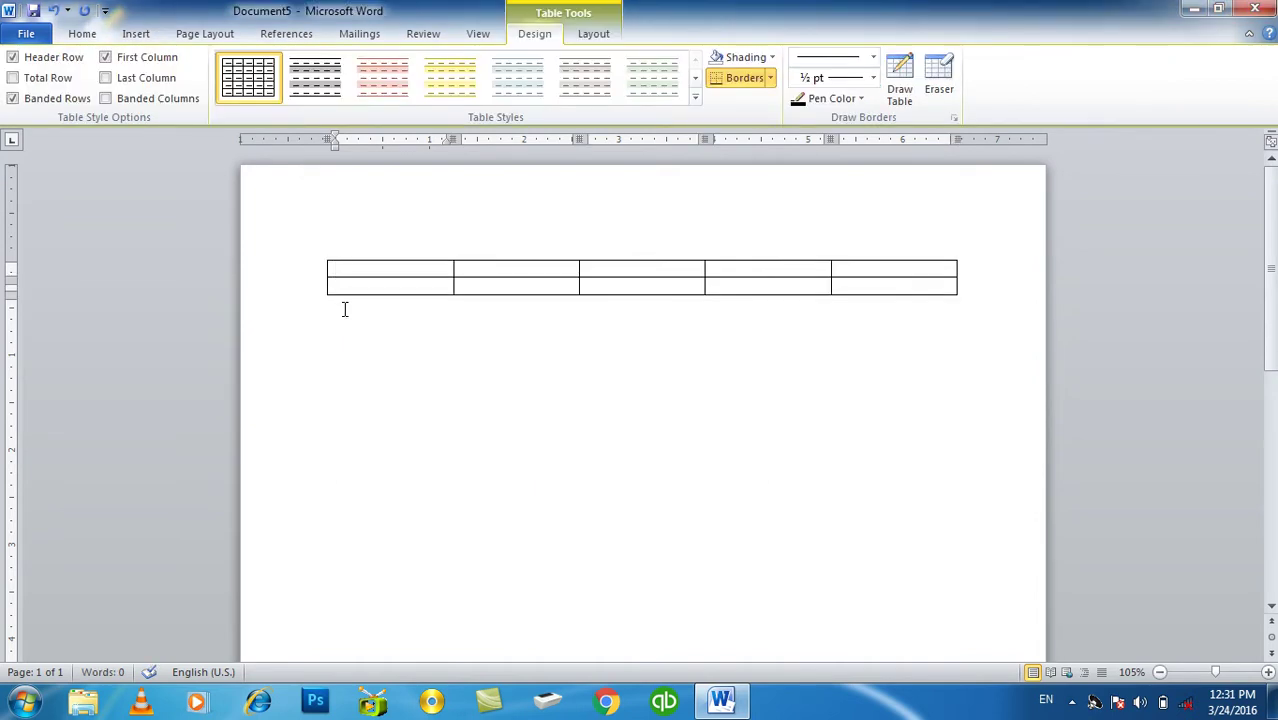
key("ctrl+z")
Step: Insert a 7-column table with Remember dimensions for new tables ticked, then undo it
left_click(140, 34)
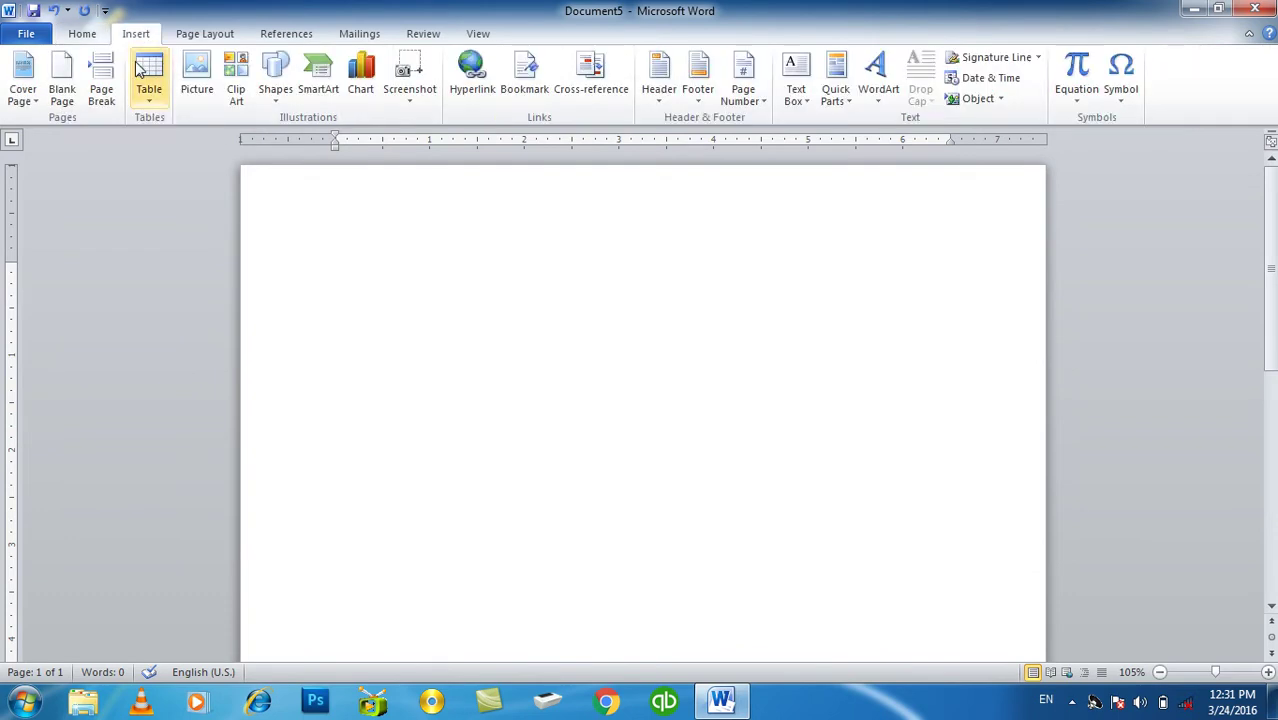
left_click(139, 68)
left_click(222, 285)
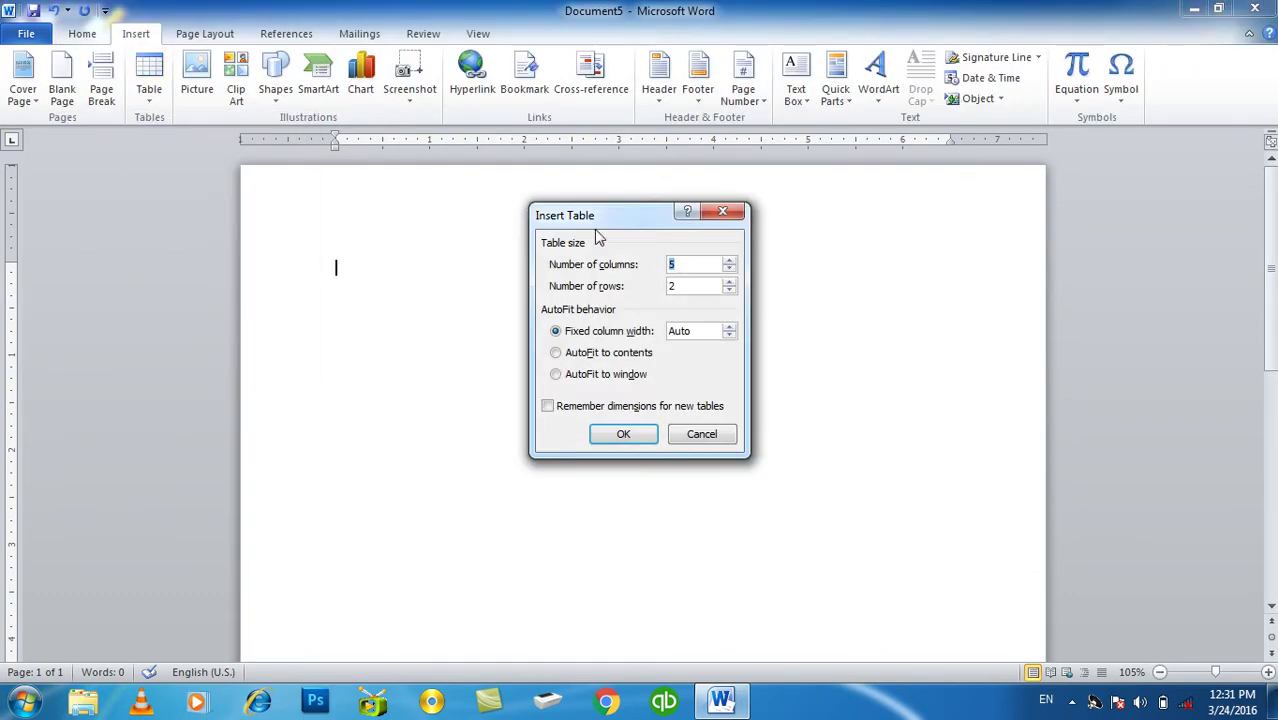
type("7")
left_click(558, 410)
left_click(623, 434)
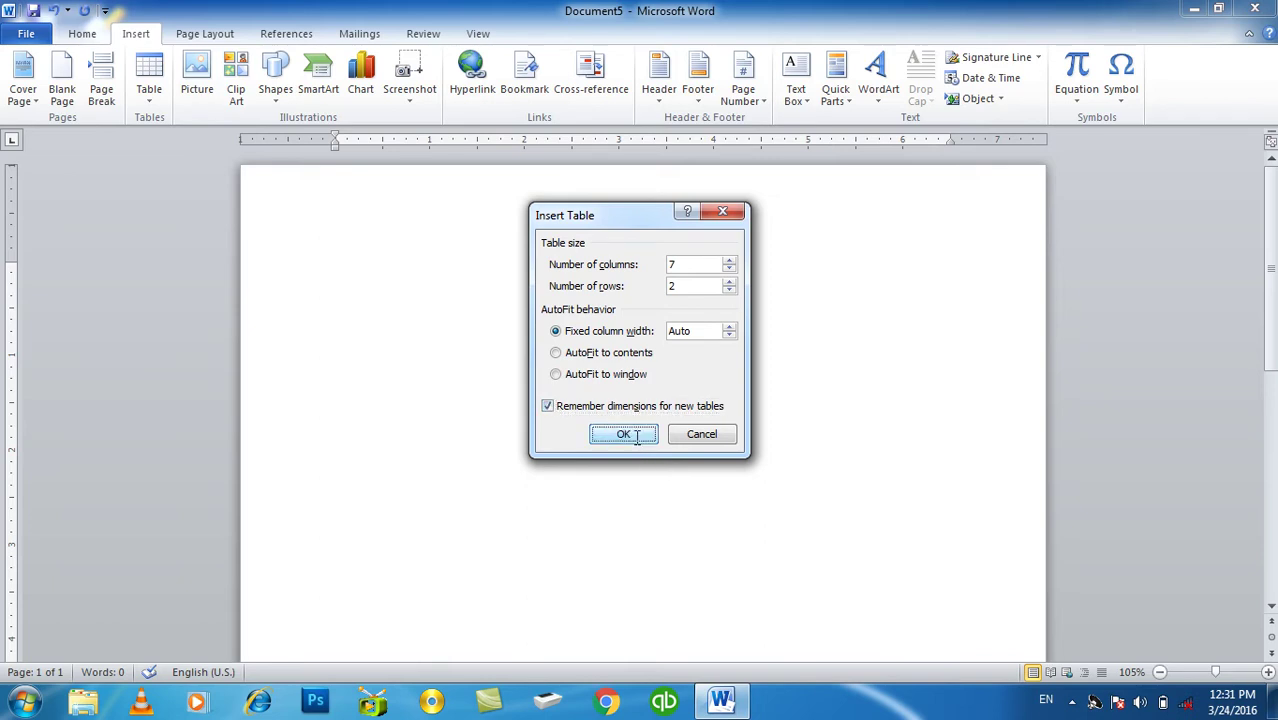
left_click(660, 464)
key("ctrl+z")
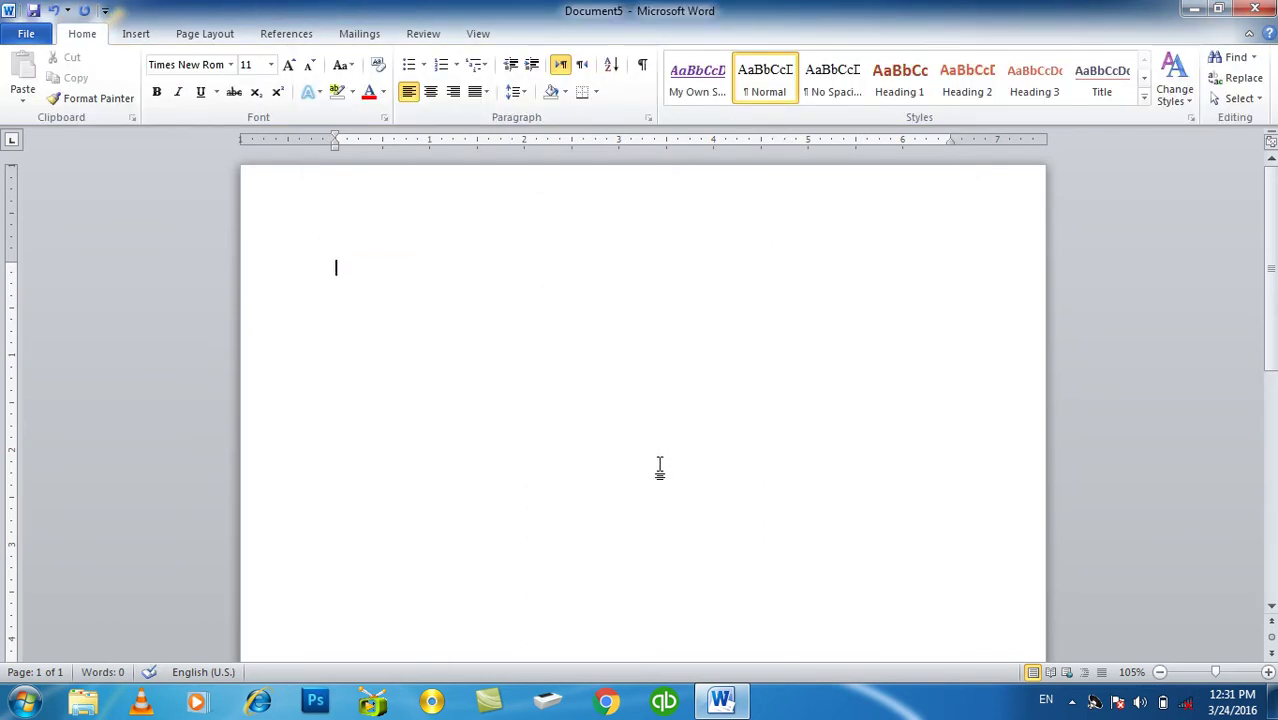
Step: Reopen the Insert Table dialog and cancel it without adding a table
left_click(136, 33)
left_click(140, 82)
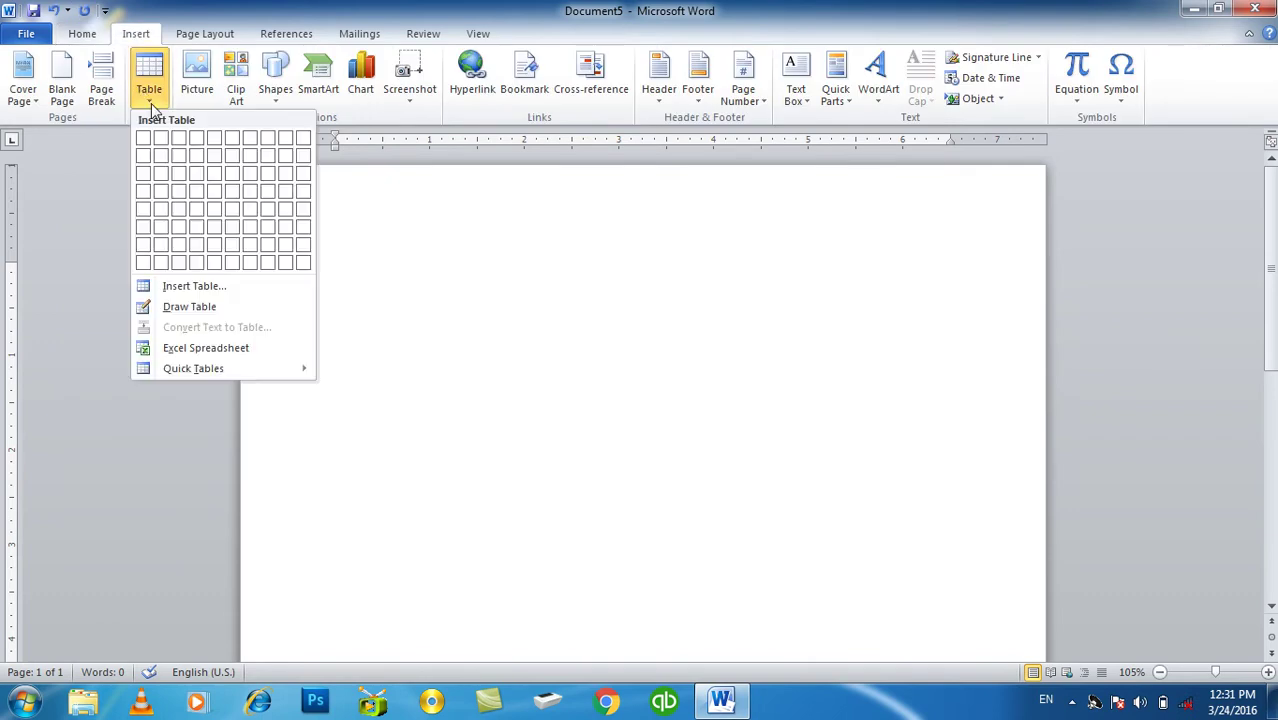
left_click(209, 287)
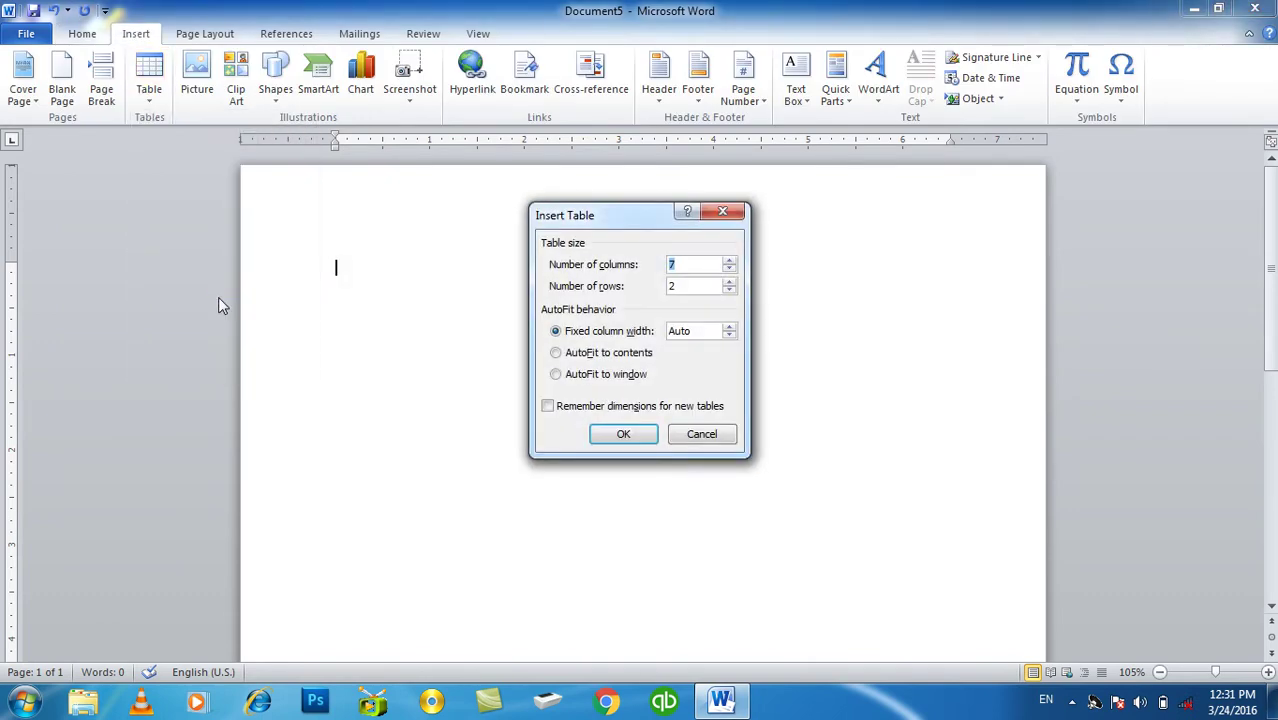
key("BackSpace")
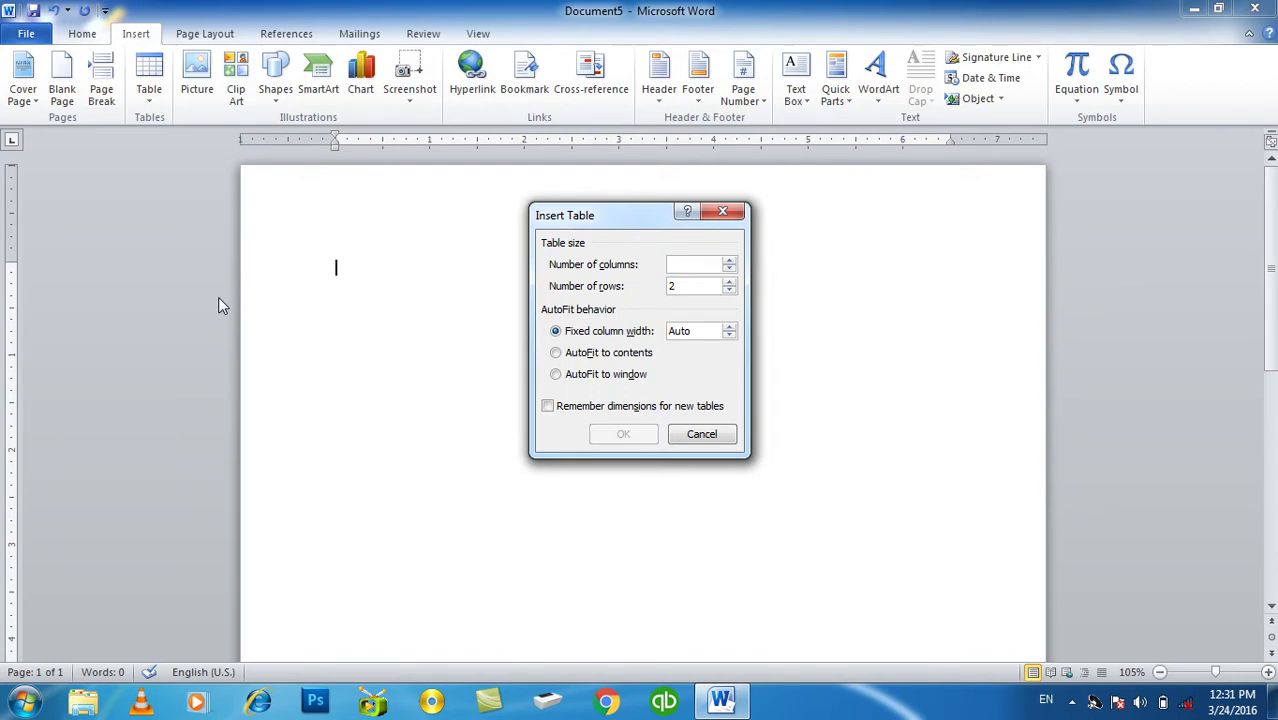
key("Escape")
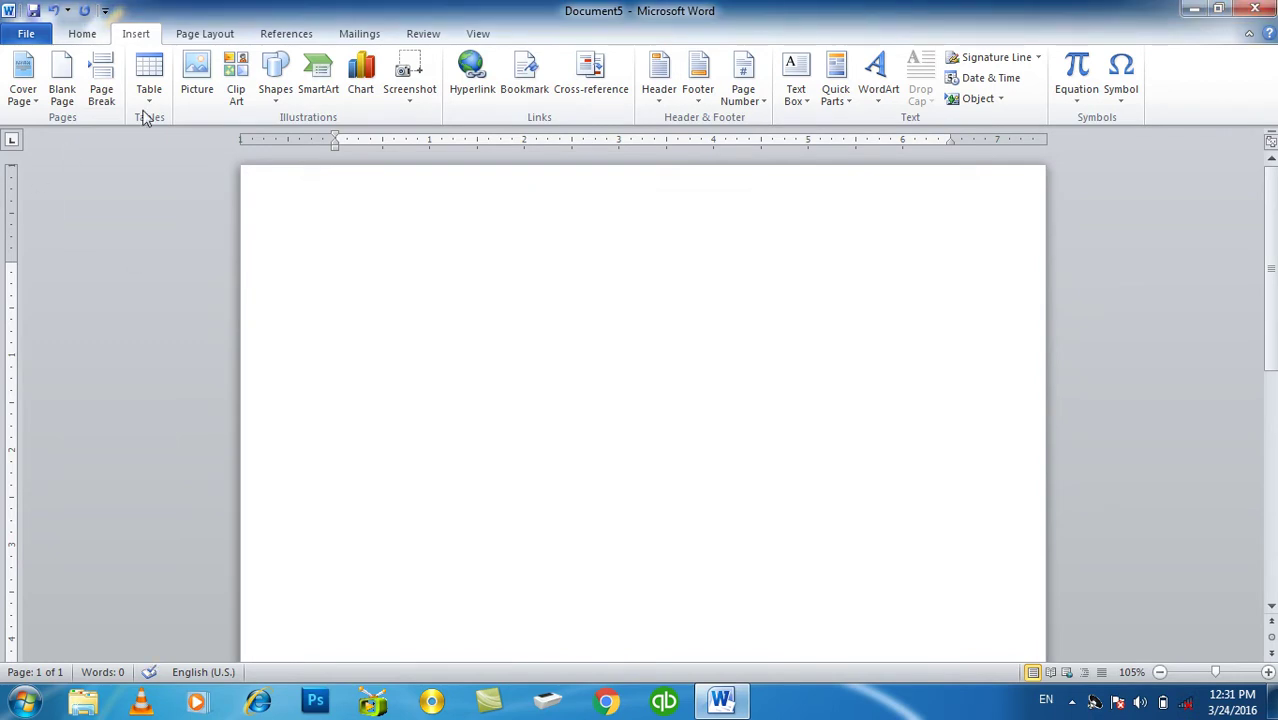
left_click(149, 85)
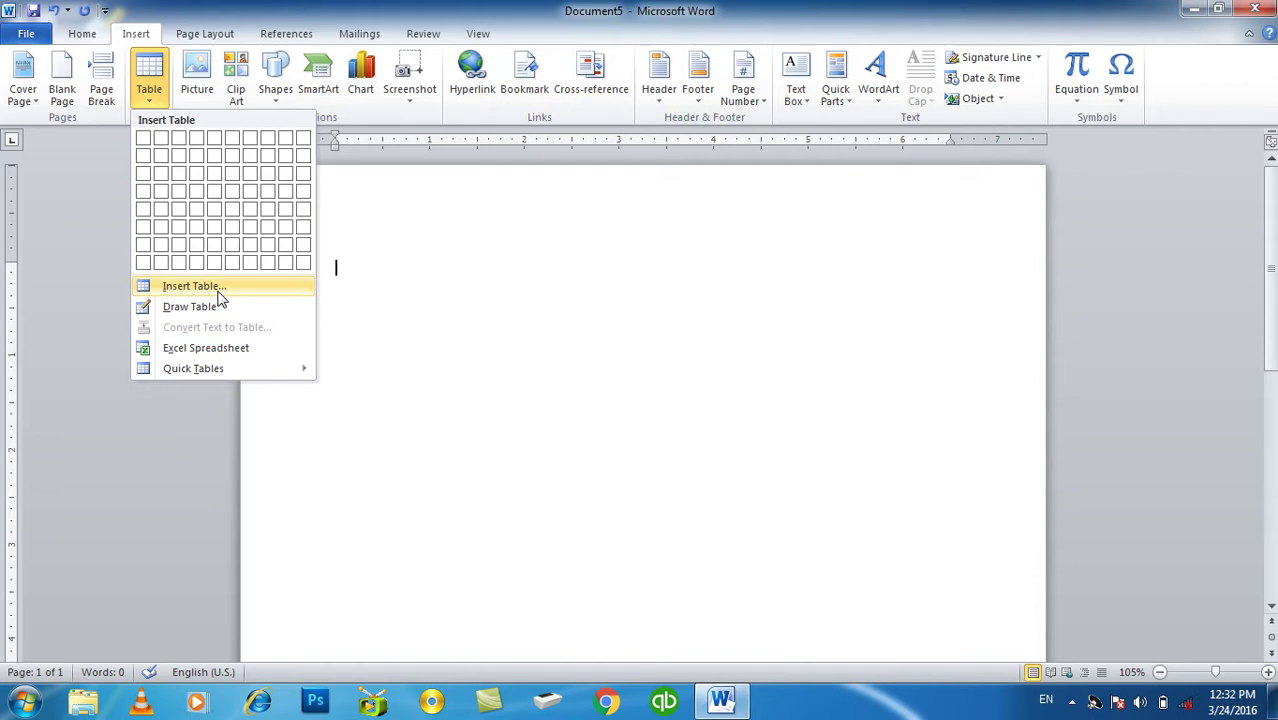
Step: Dismiss Insert Table and draw a one-row table outline across the page width with Draw Table
left_click(219, 290)
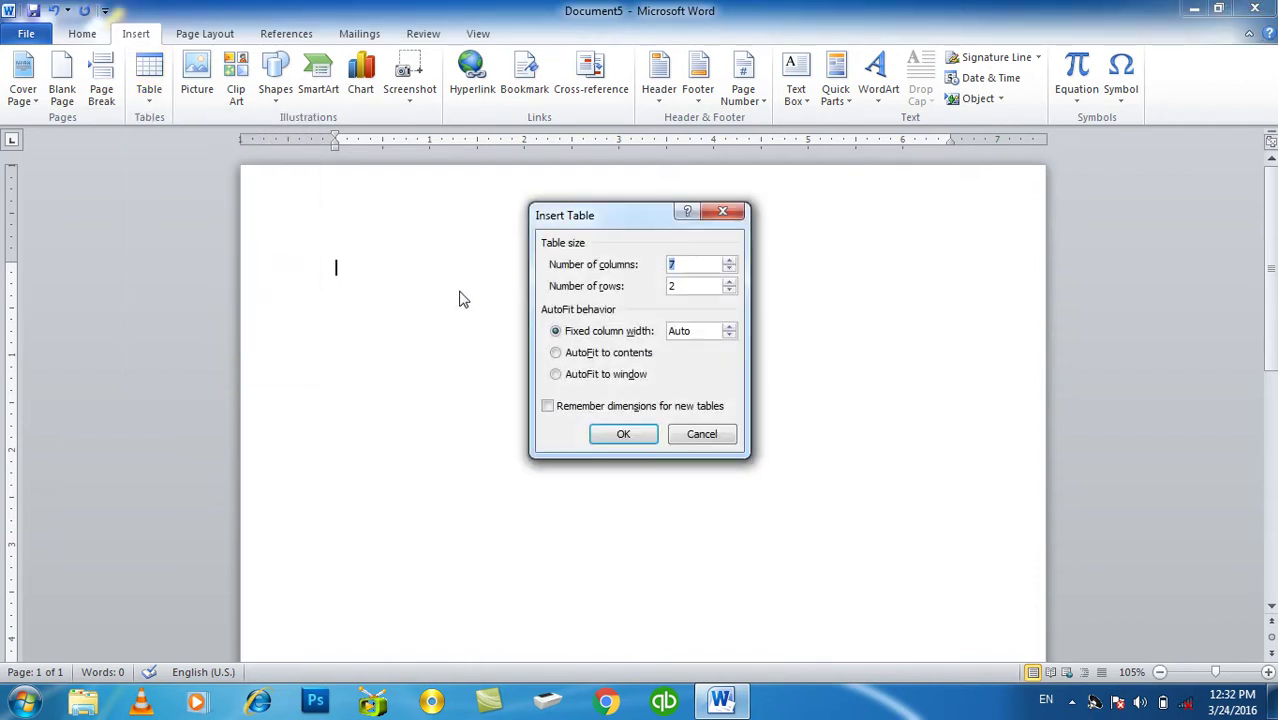
key("Escape")
left_click(148, 88)
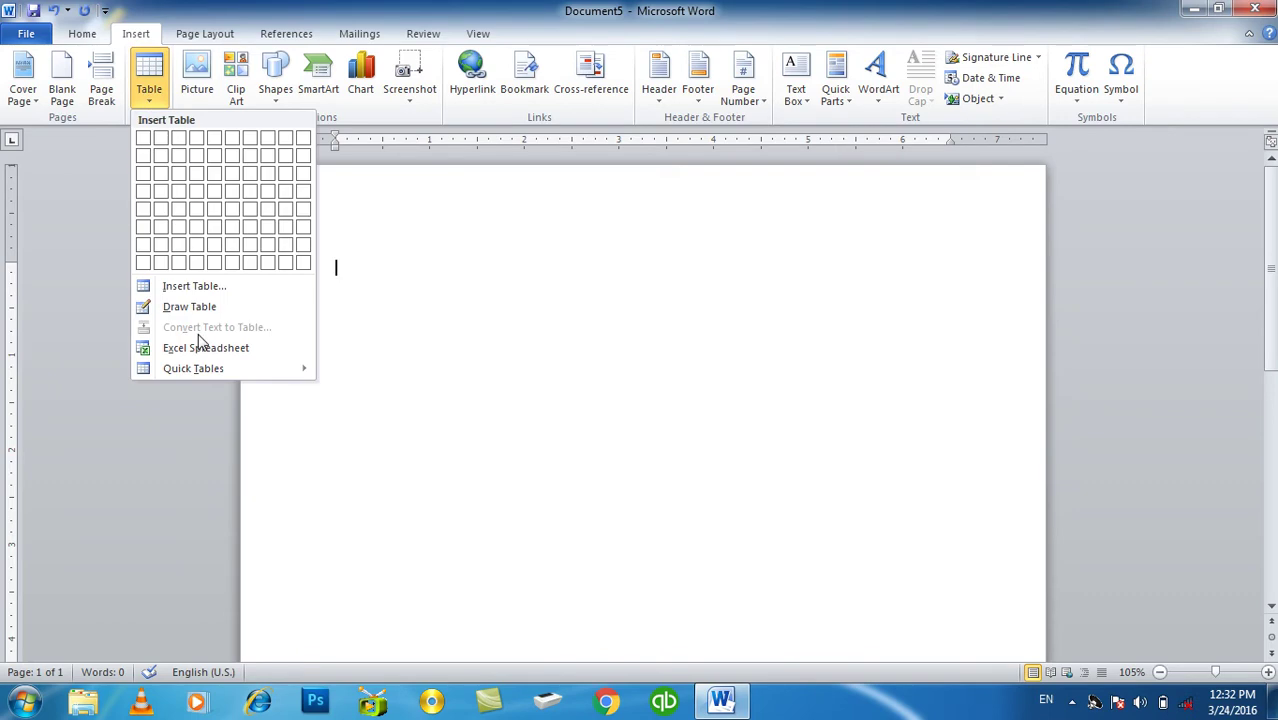
left_click(185, 306)
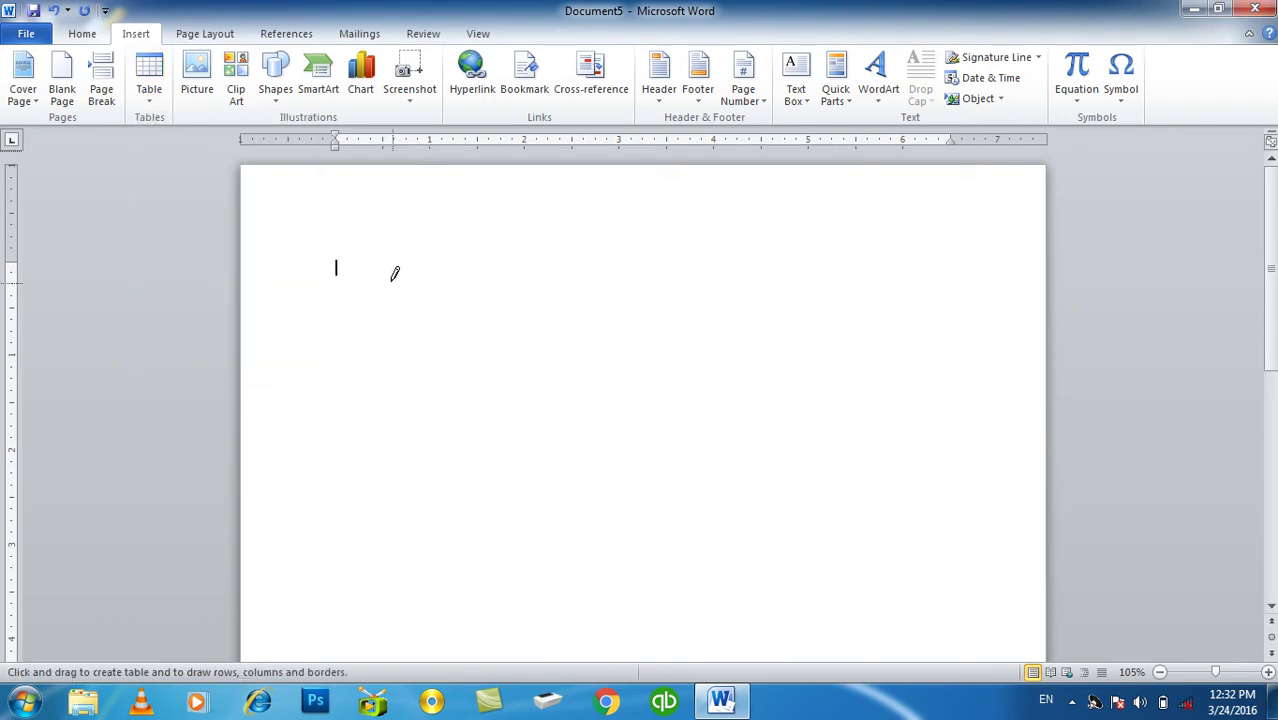
mouse_move(334, 248)
left_mouse_down()
mouse_move(347, 259)
mouse_move(976, 265)
left_mouse_up()
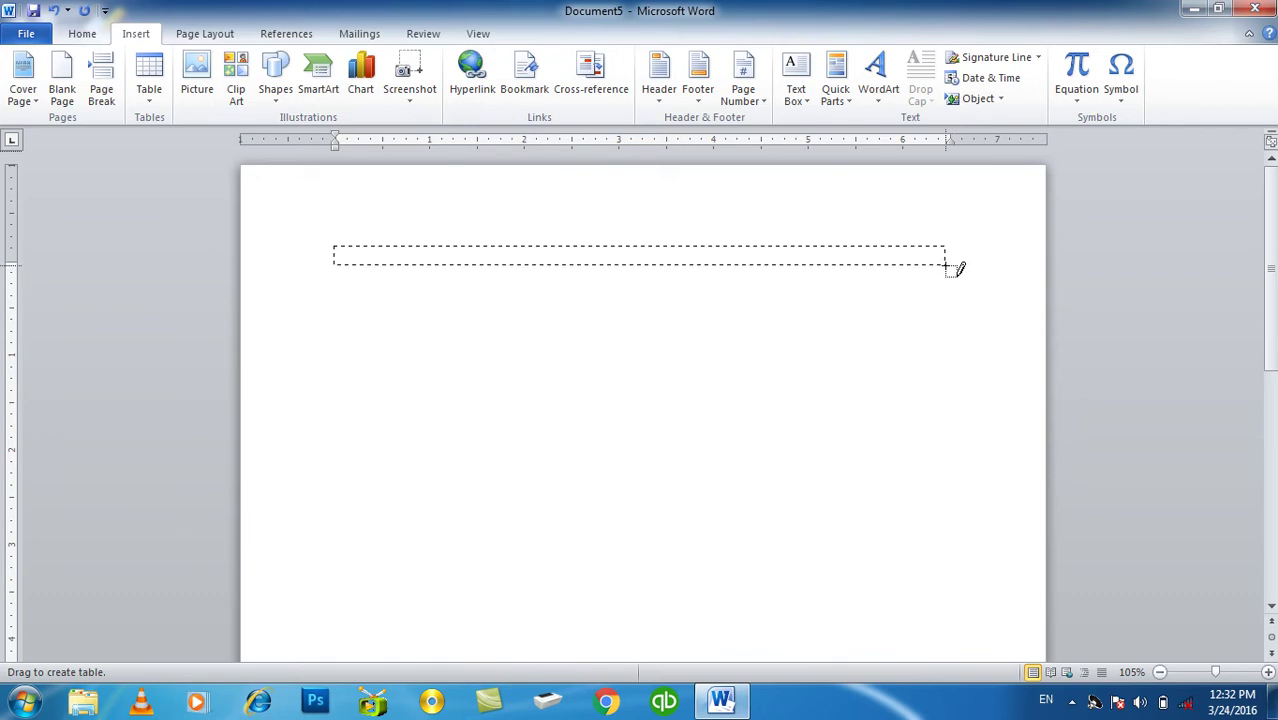
left_click_drag(976, 265, 948, 258)
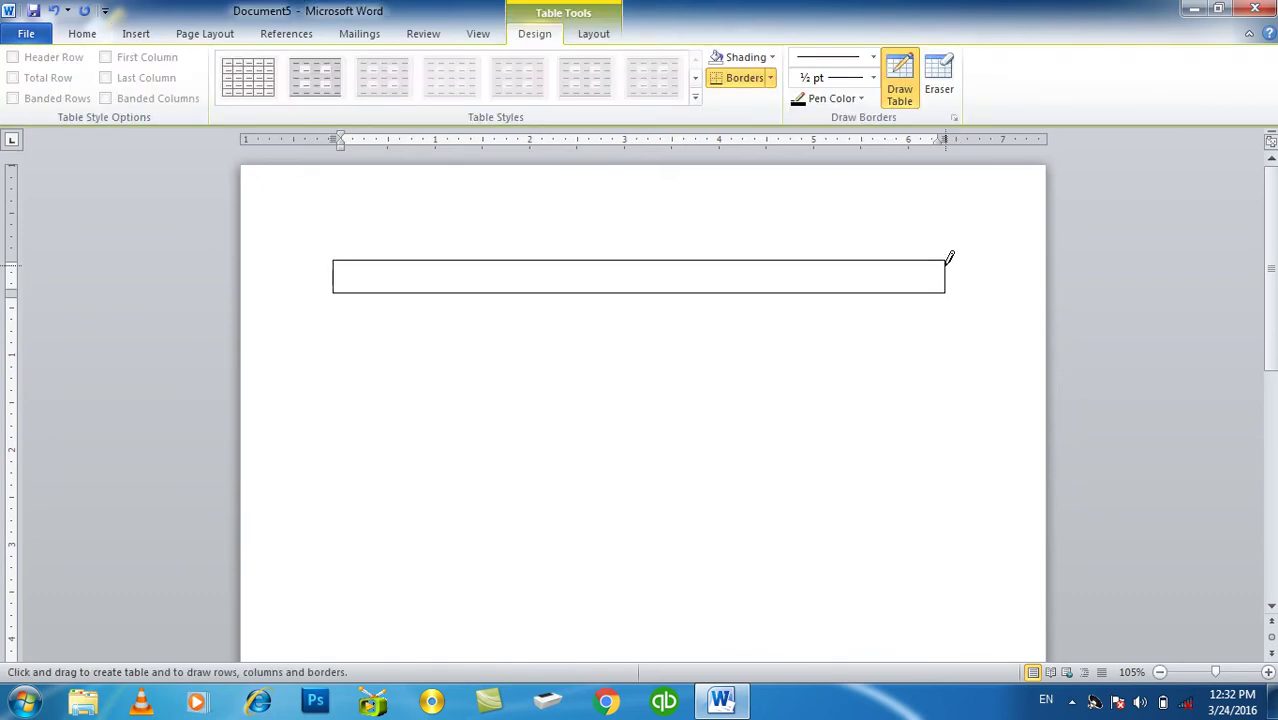
Step: Draw vertical dividers to split the drawn table into seven uneven columns
left_click_drag(362, 257, 362, 286)
left_click_drag(503, 256, 505, 285)
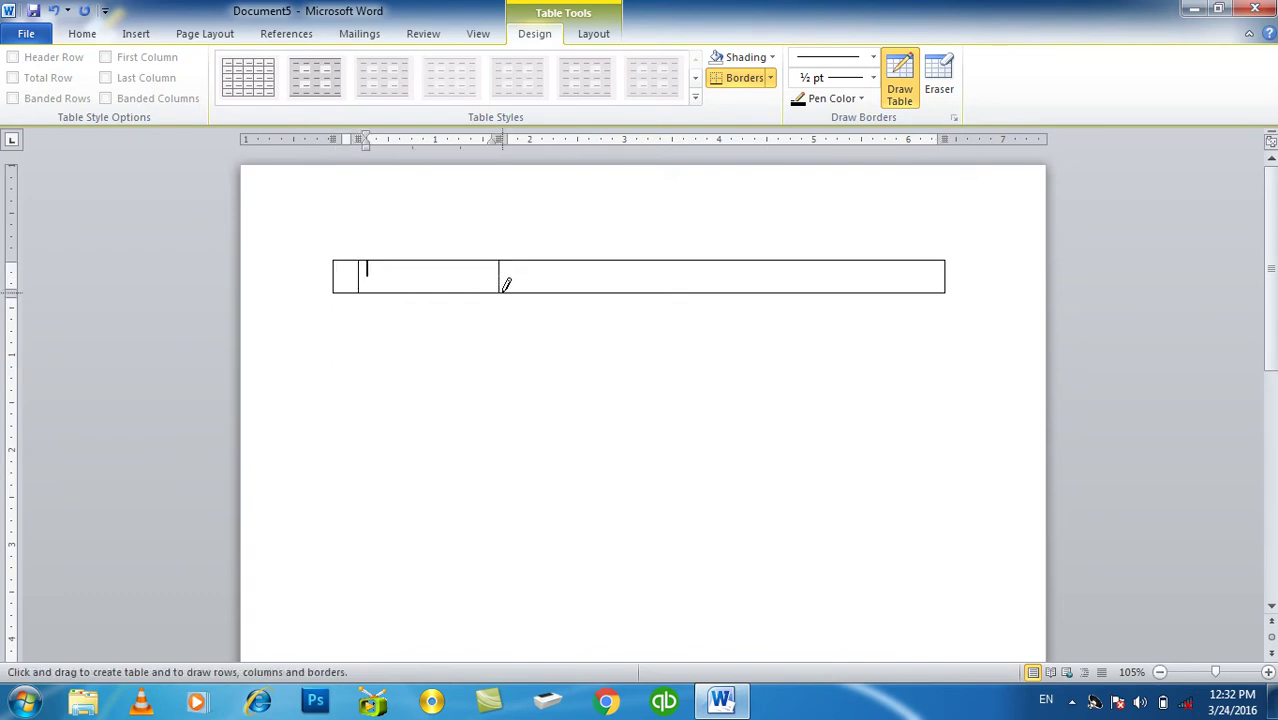
left_click_drag(626, 256, 628, 285)
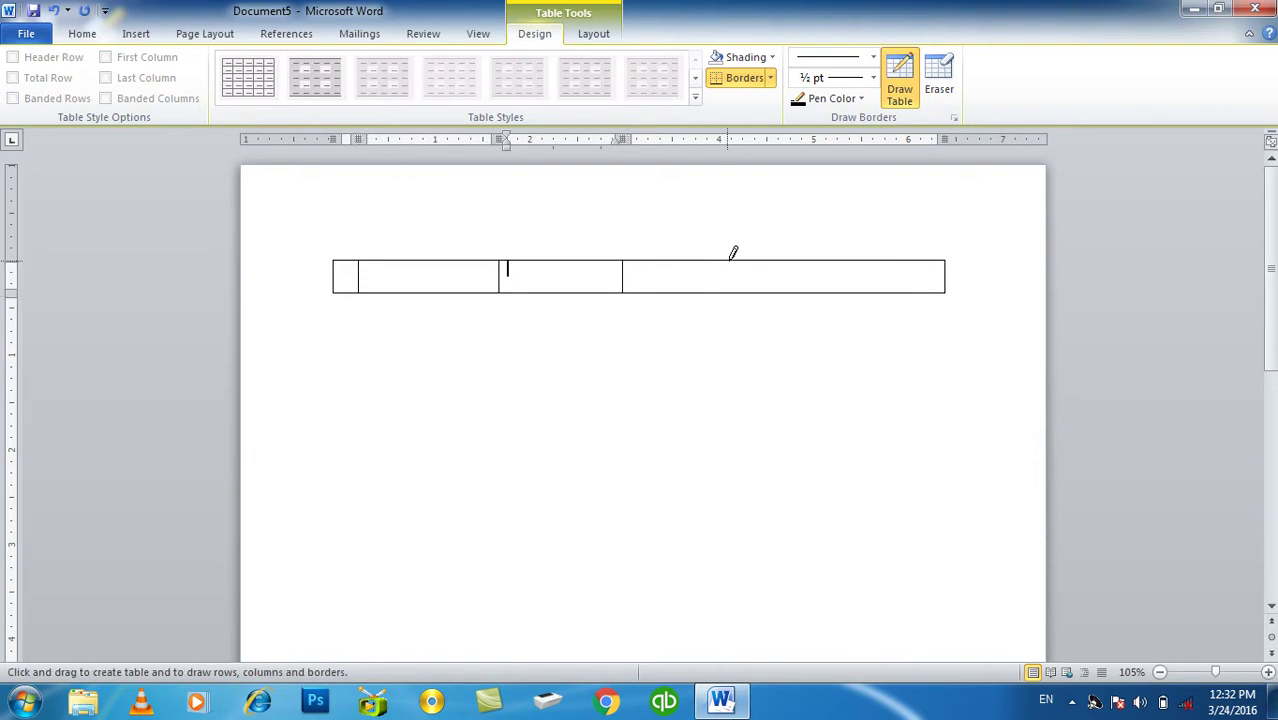
mouse_move(734, 257)
left_mouse_down()
mouse_move(735, 287)
mouse_move(796, 290)
left_mouse_up()
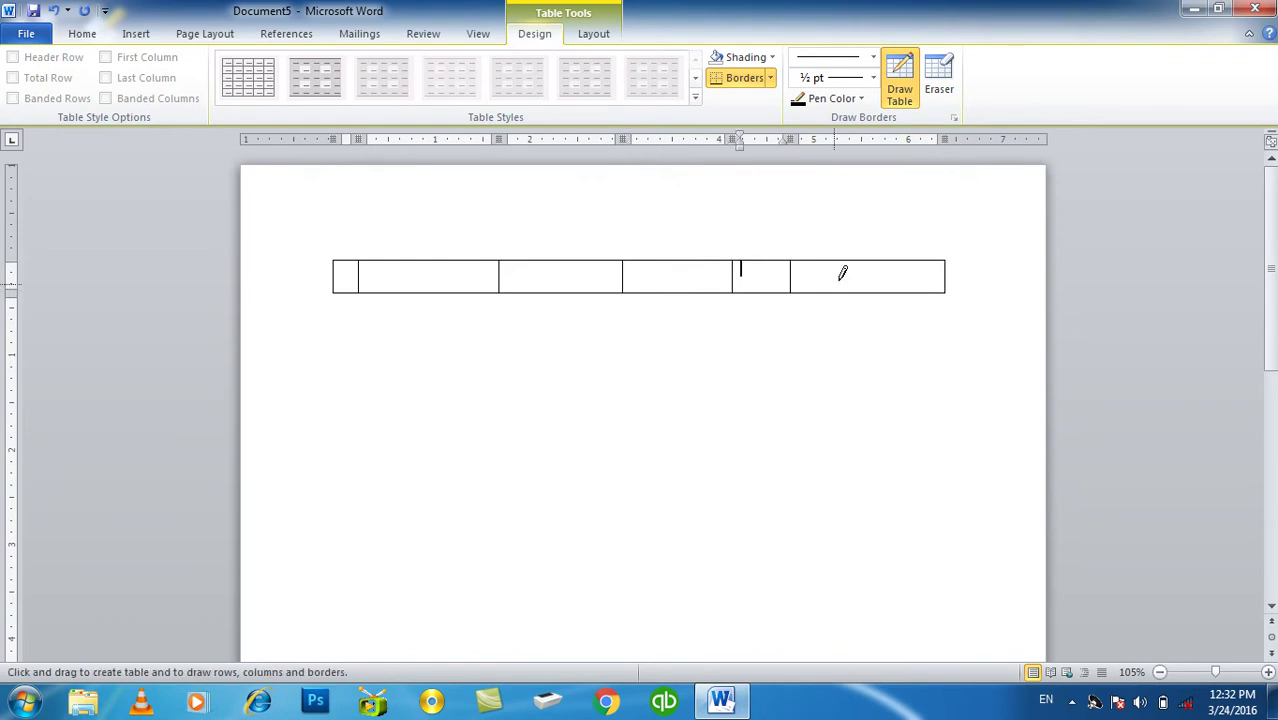
left_click_drag(863, 262, 862, 290)
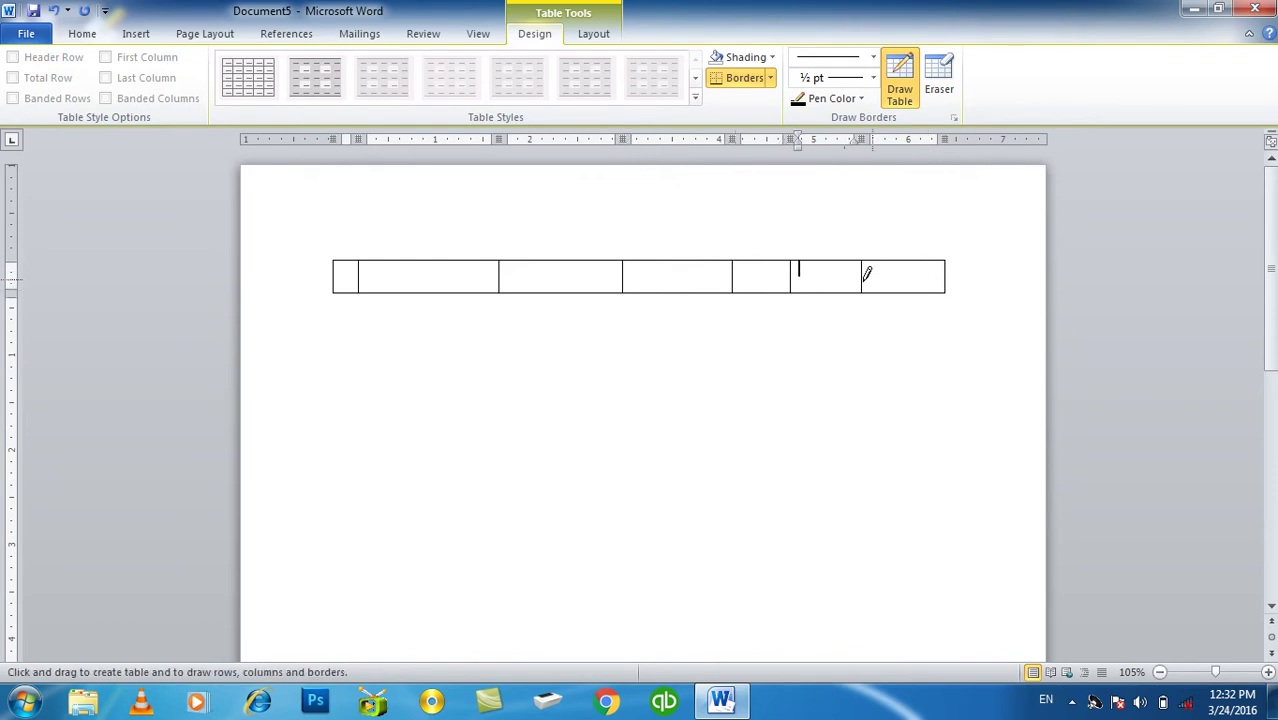
key("Tab")
key("Tab")
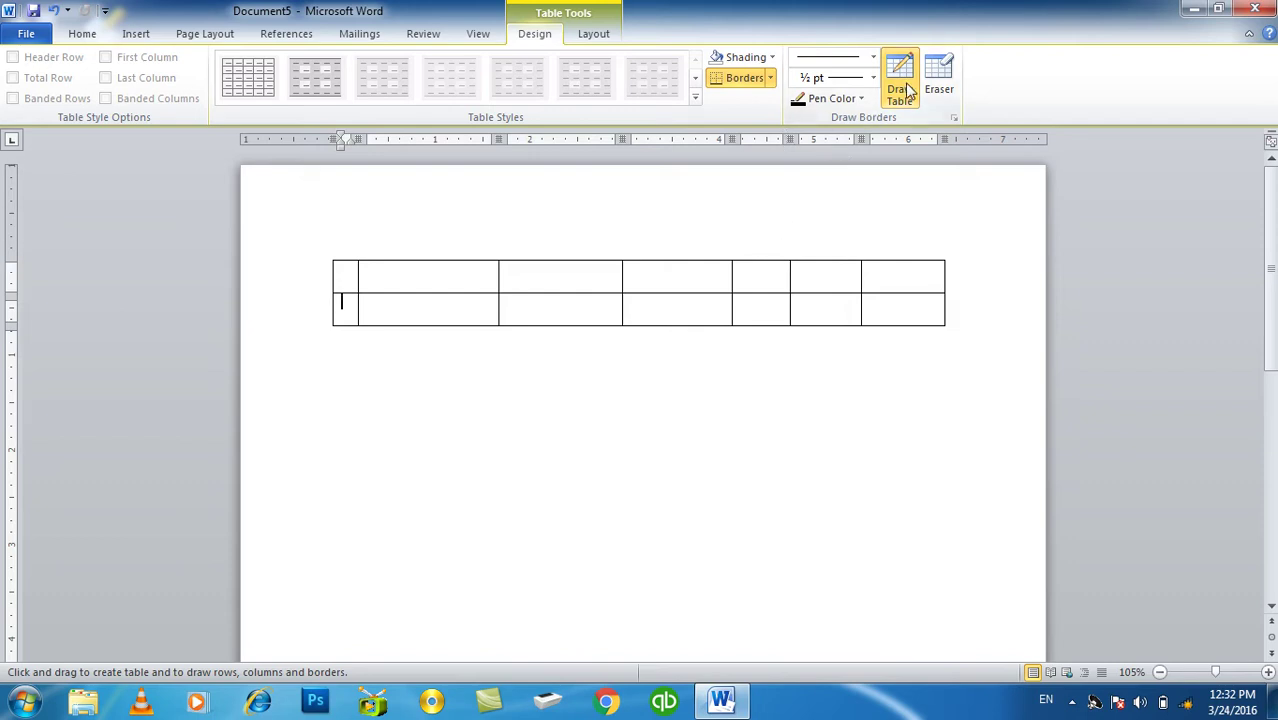
Step: Redraw the table's top edge with a double ¾ pt line in a theme colour
left_click(873, 57)
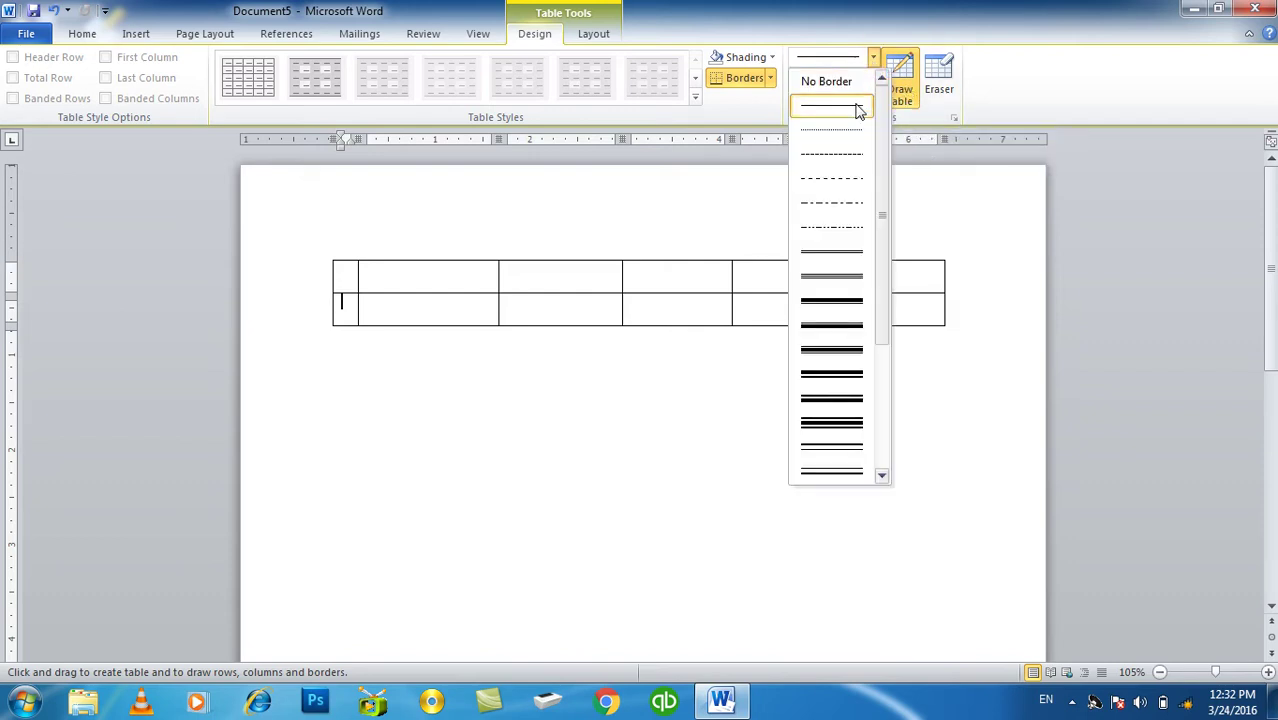
left_click(840, 255)
left_click(873, 80)
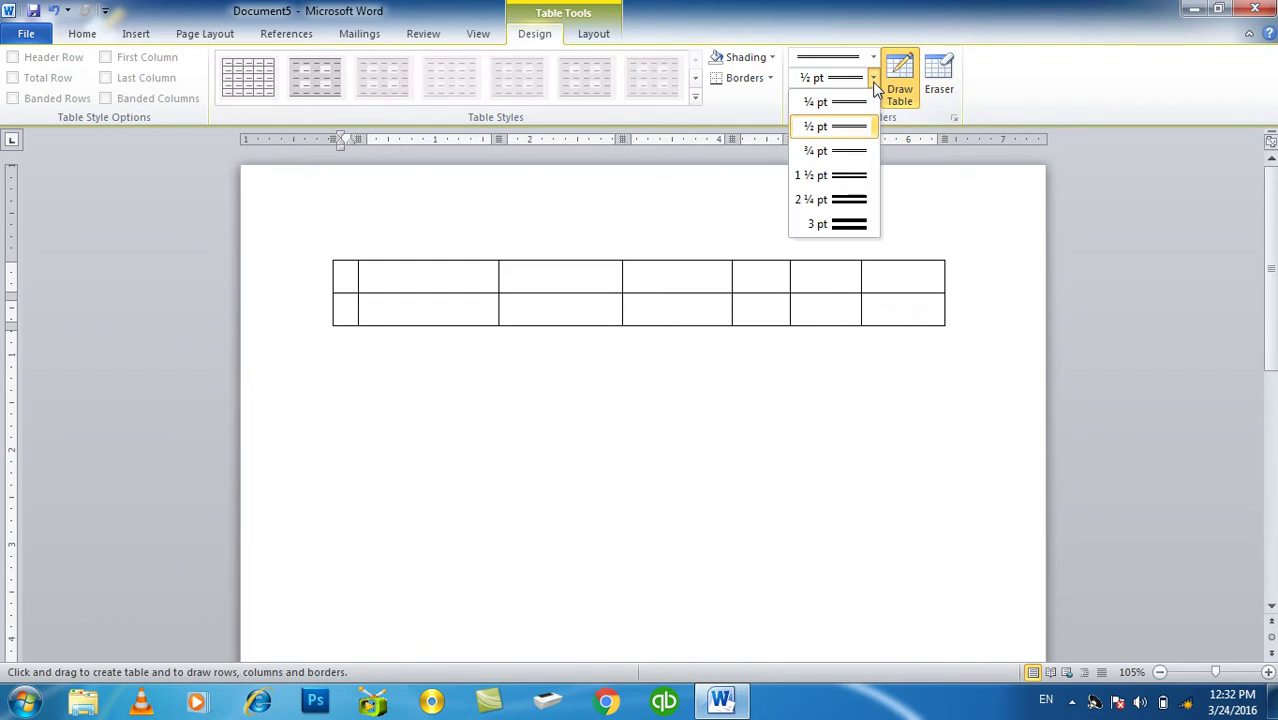
left_click(858, 151)
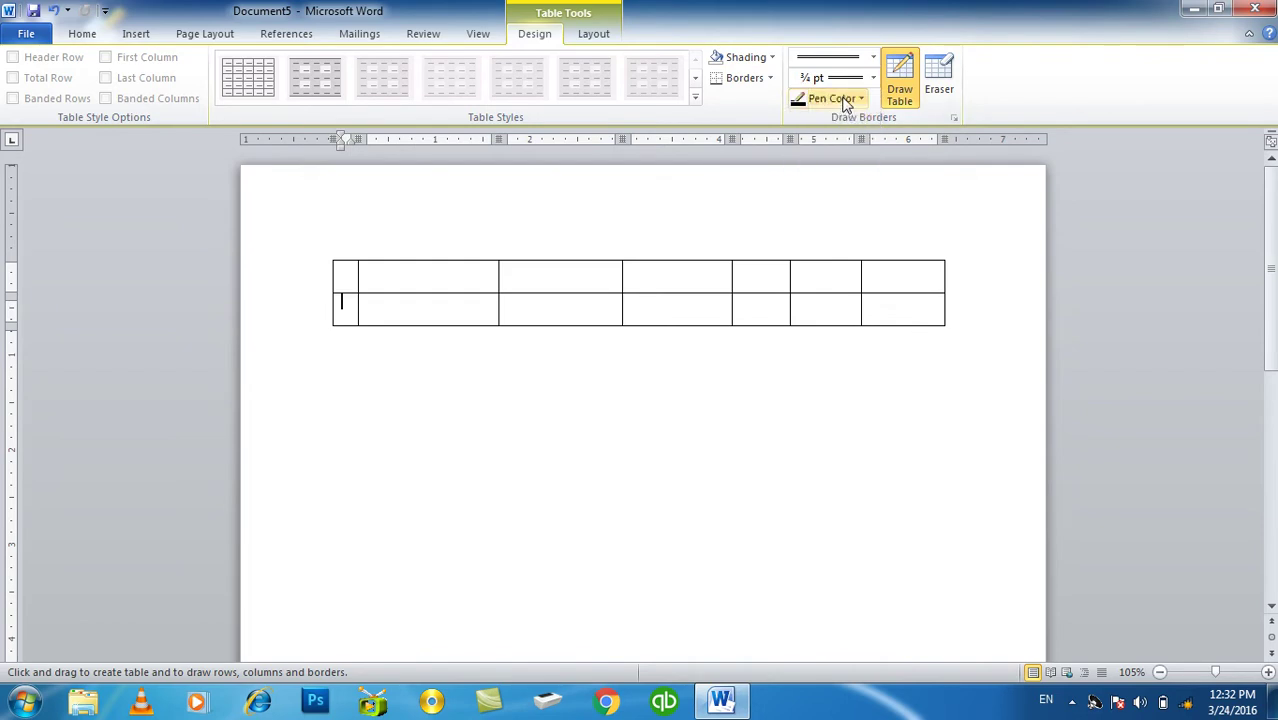
left_click(860, 98)
left_click(813, 160)
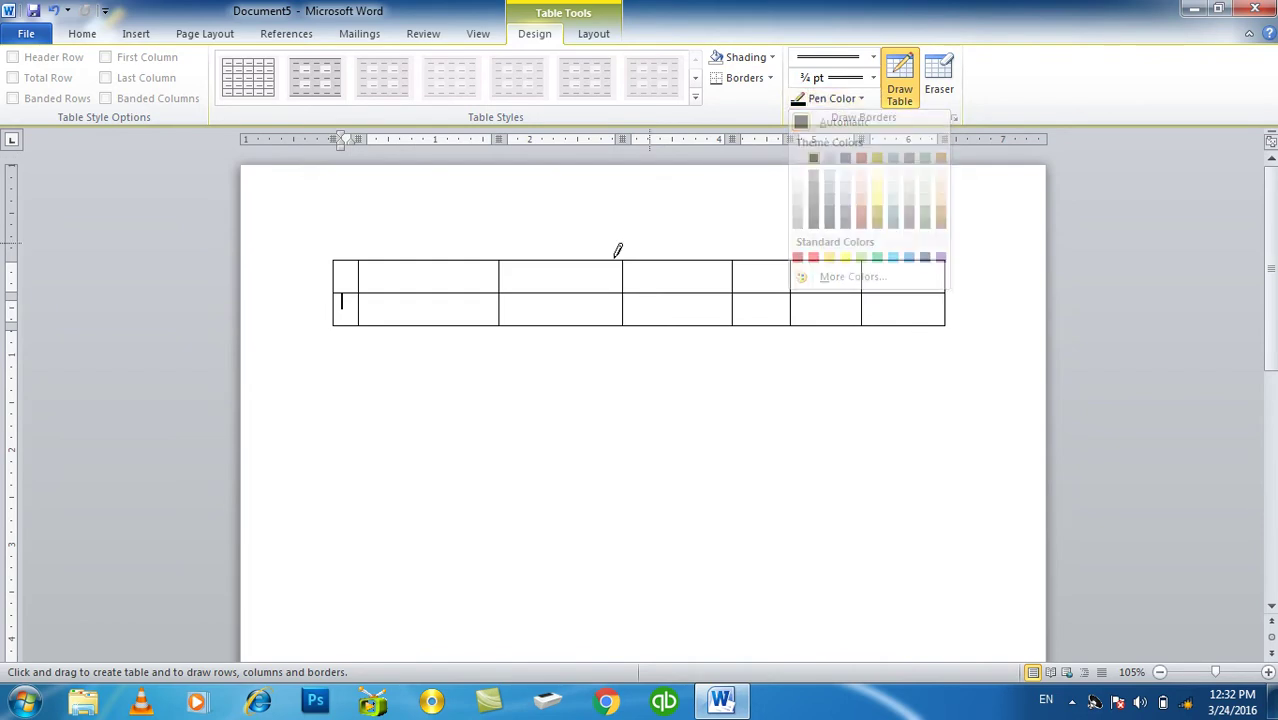
left_click_drag(340, 260, 376, 259)
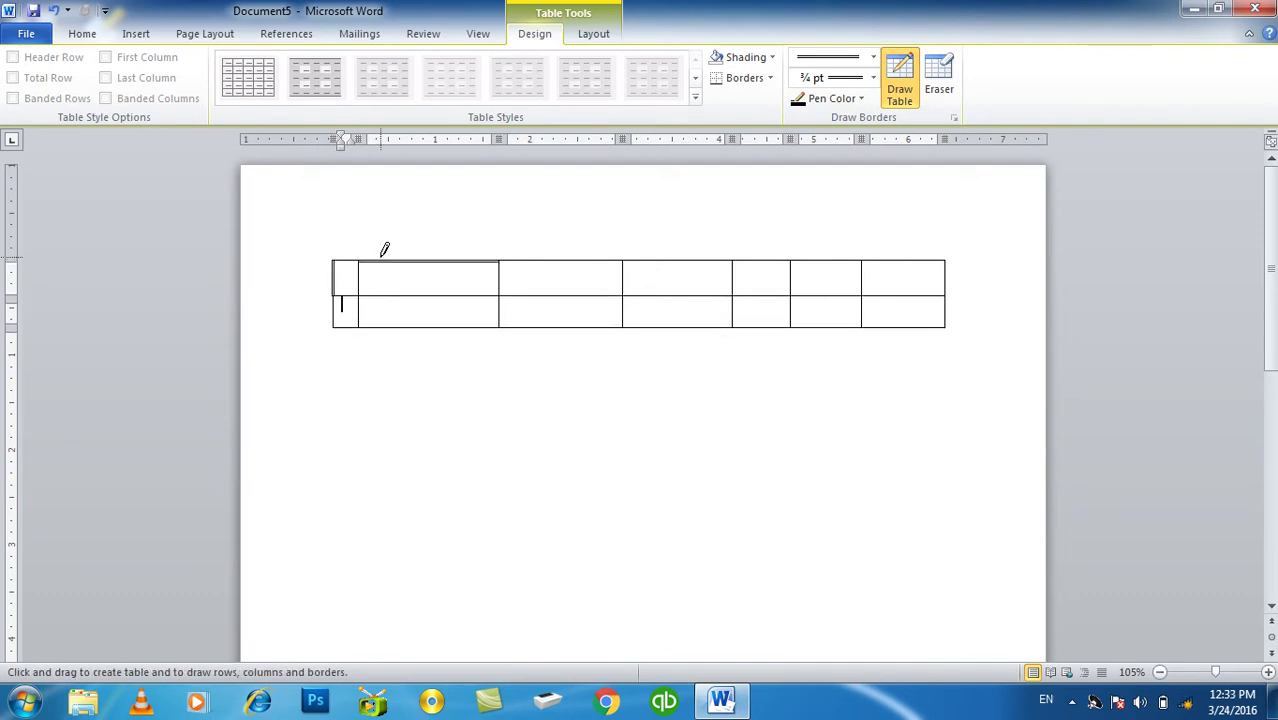
mouse_move(348, 257)
left_mouse_down()
mouse_move(620, 236)
mouse_move(912, 268)
left_mouse_up()
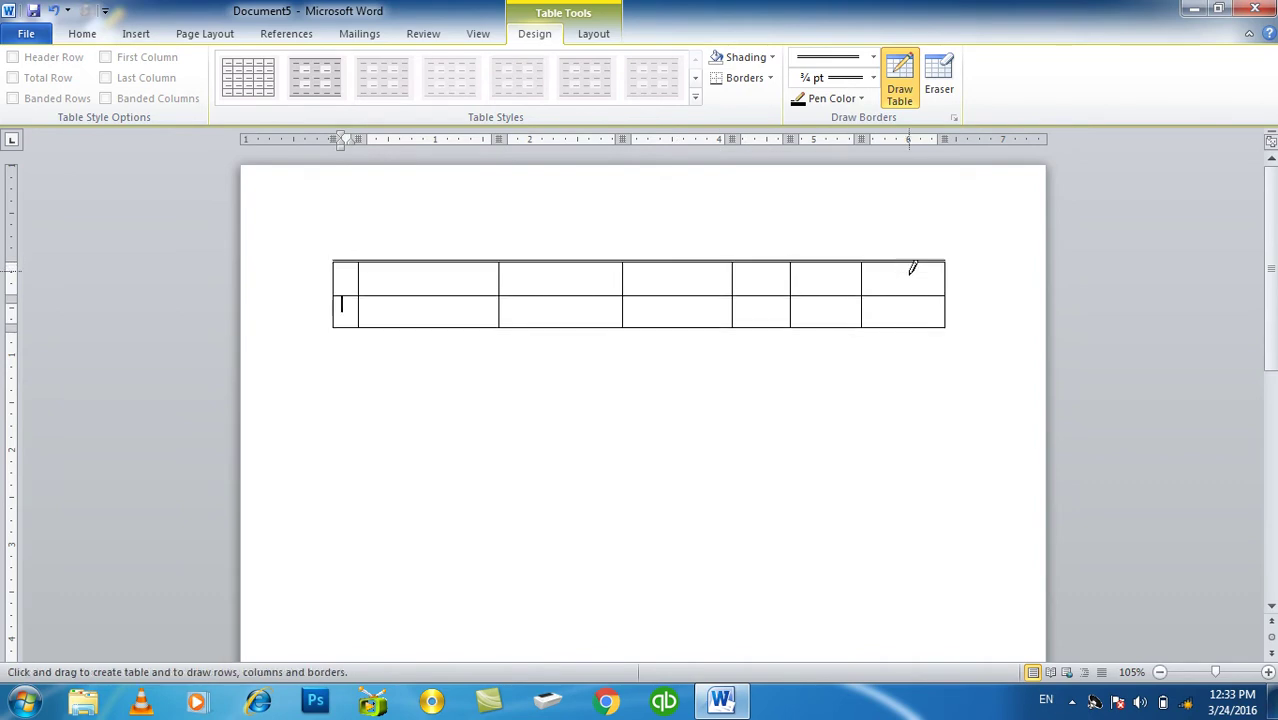
Step: Draw a 1½ pt dash-dot line between the two rows and along the right edge
left_click(876, 58)
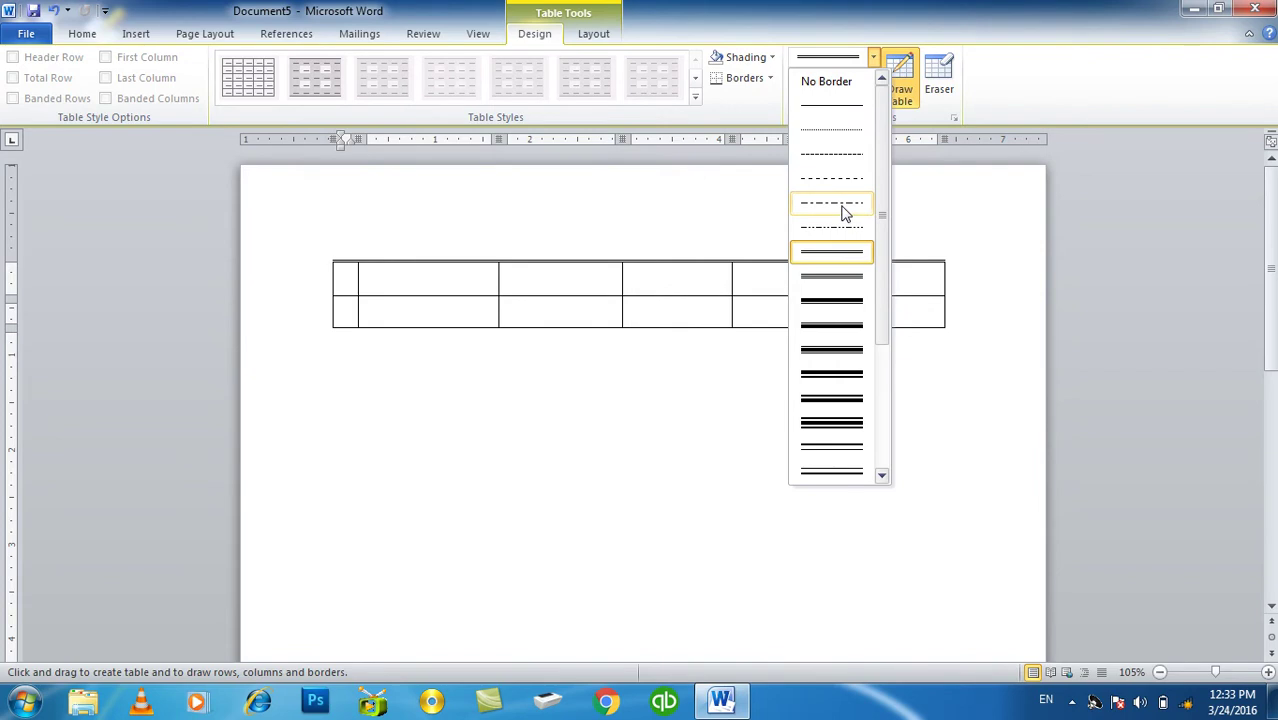
left_click(843, 207)
left_click(873, 78)
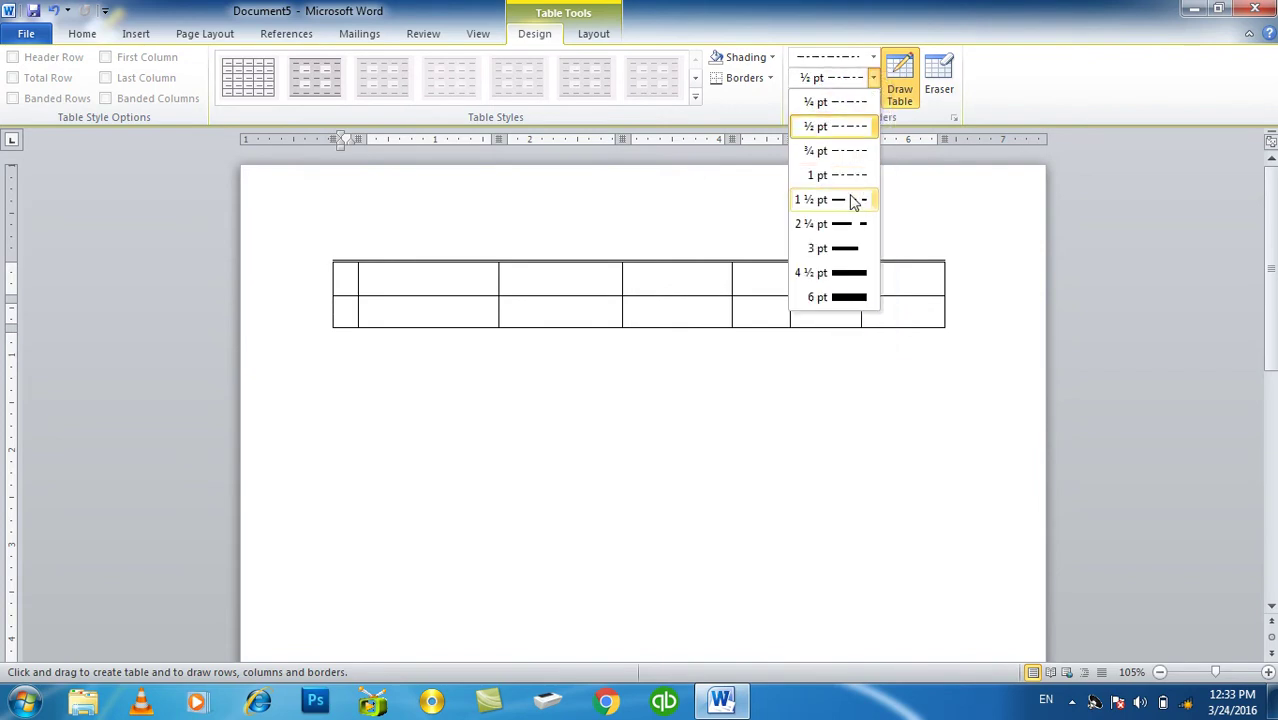
left_click(851, 205)
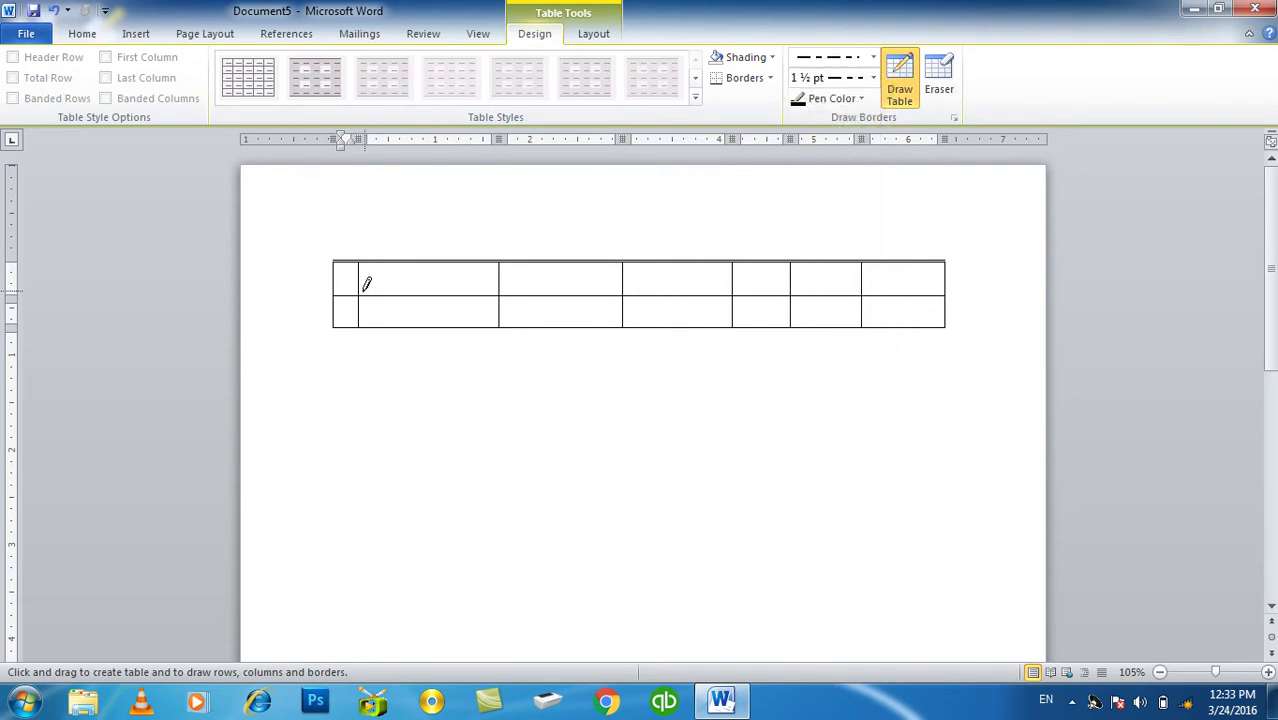
left_click_drag(346, 283, 970, 279)
left_click(945, 272)
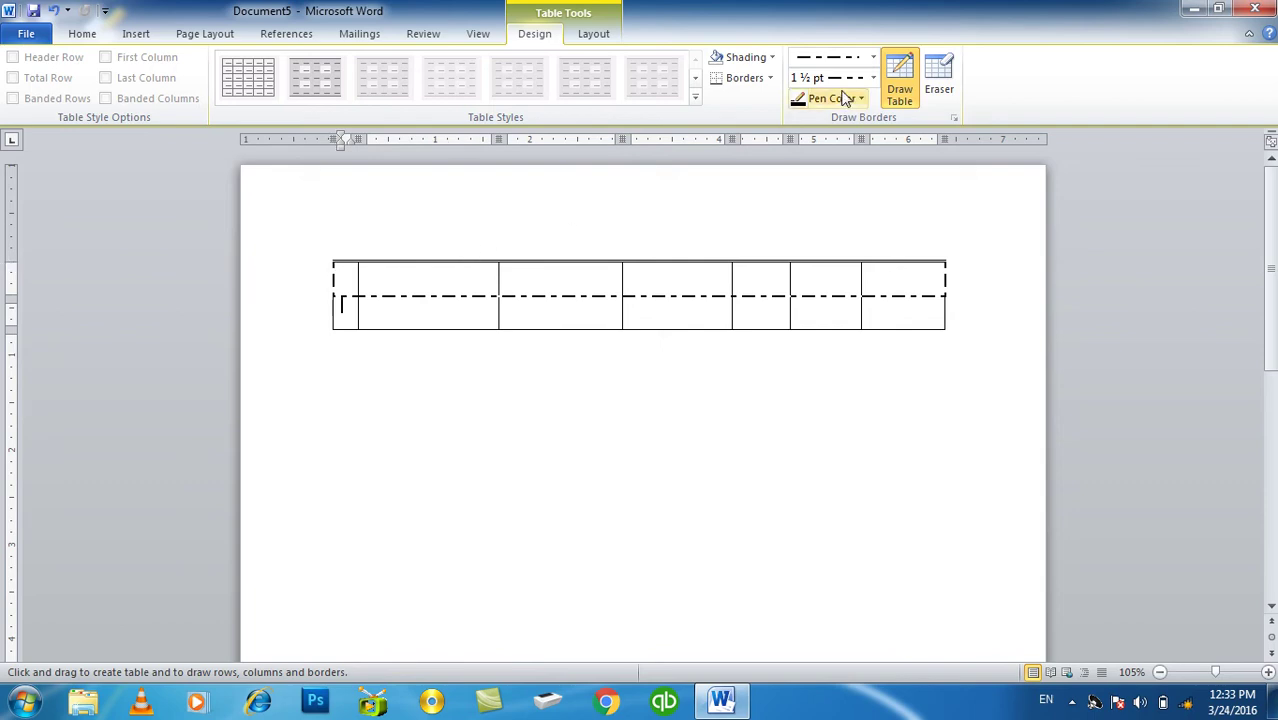
Step: Redraw the five top-row column partitions as fine dashed lines
left_click(874, 58)
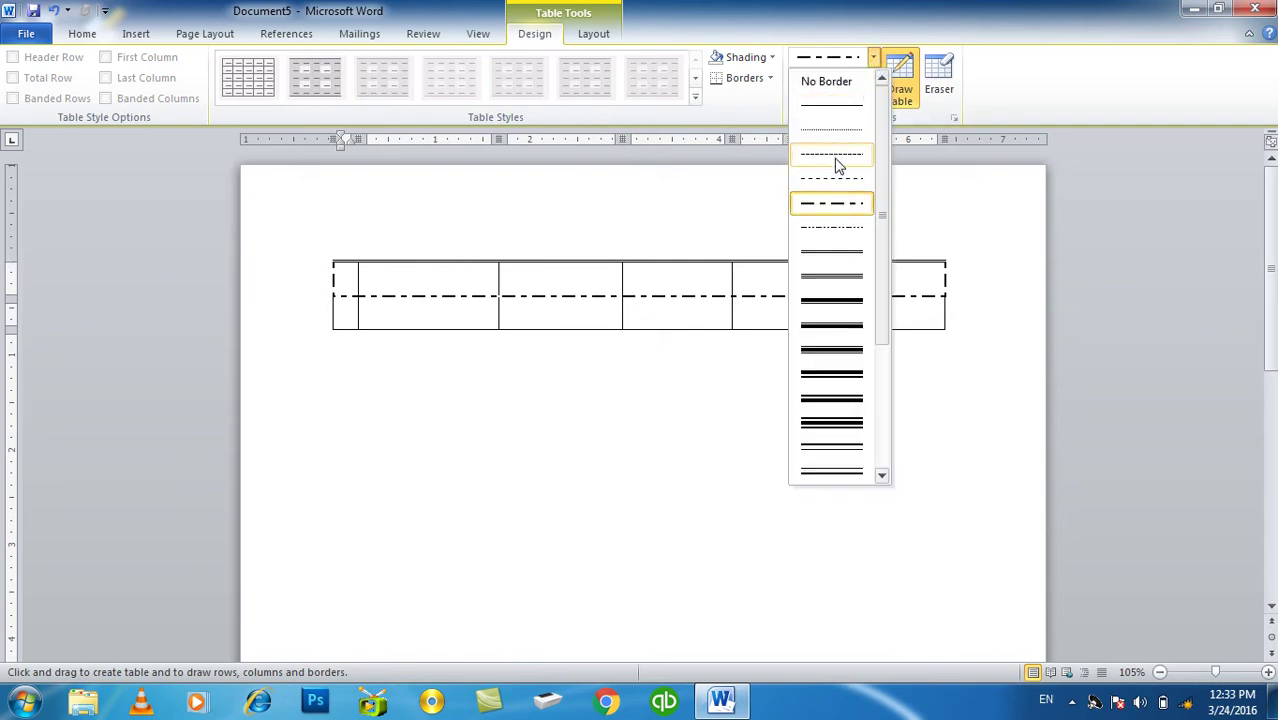
left_click(836, 165)
left_click(358, 278)
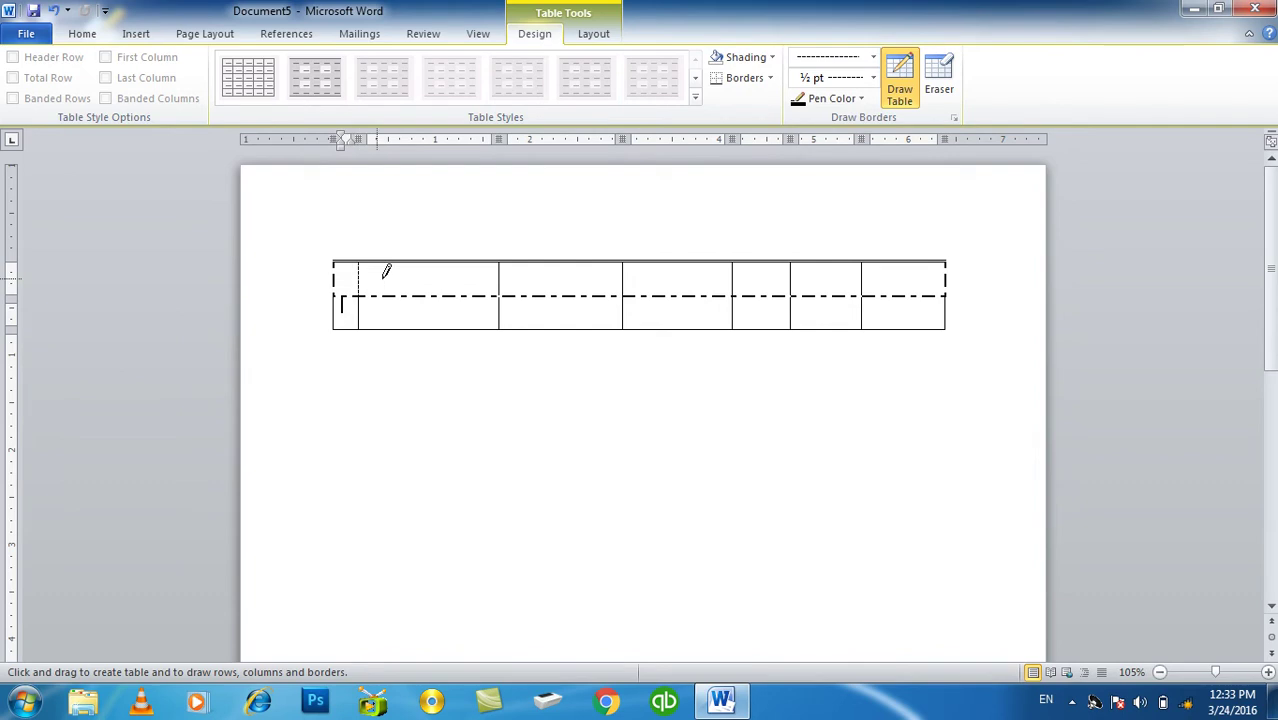
left_click(502, 272)
left_click(623, 276)
left_click(734, 270)
left_click(861, 272)
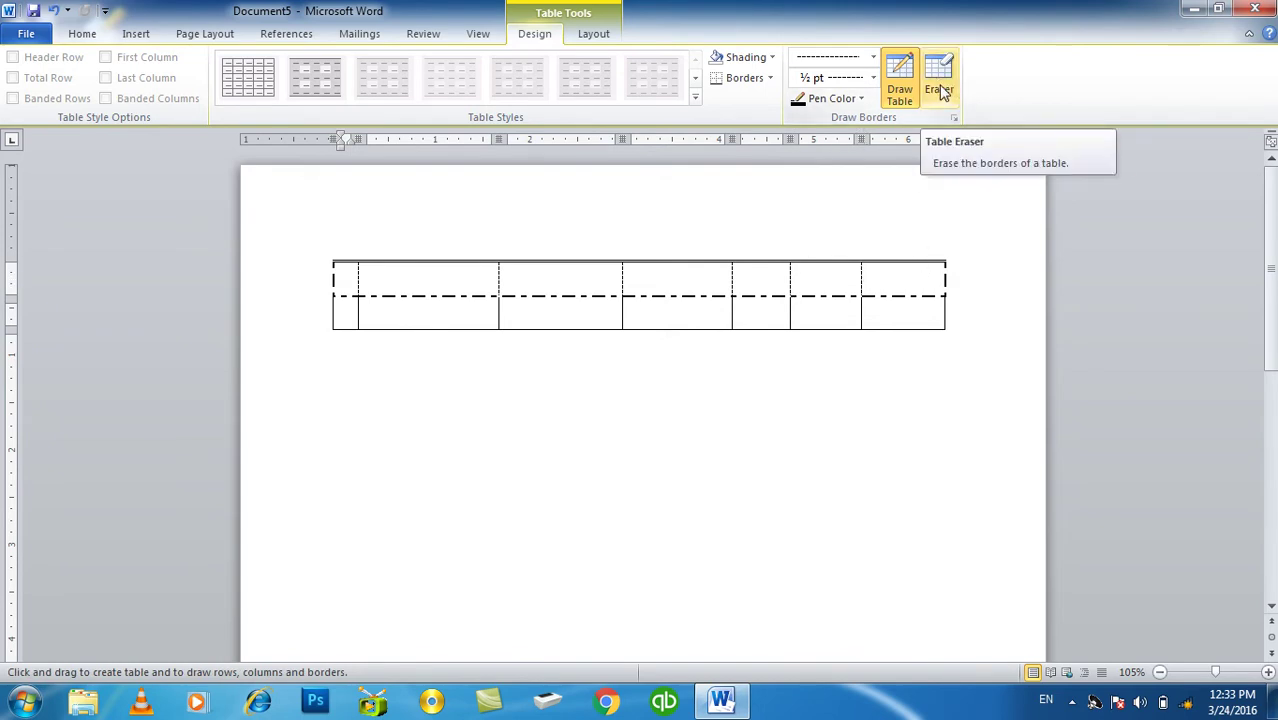
Step: Erase the border between the last two columns with the Eraser, leaving six columns
left_click(937, 85)
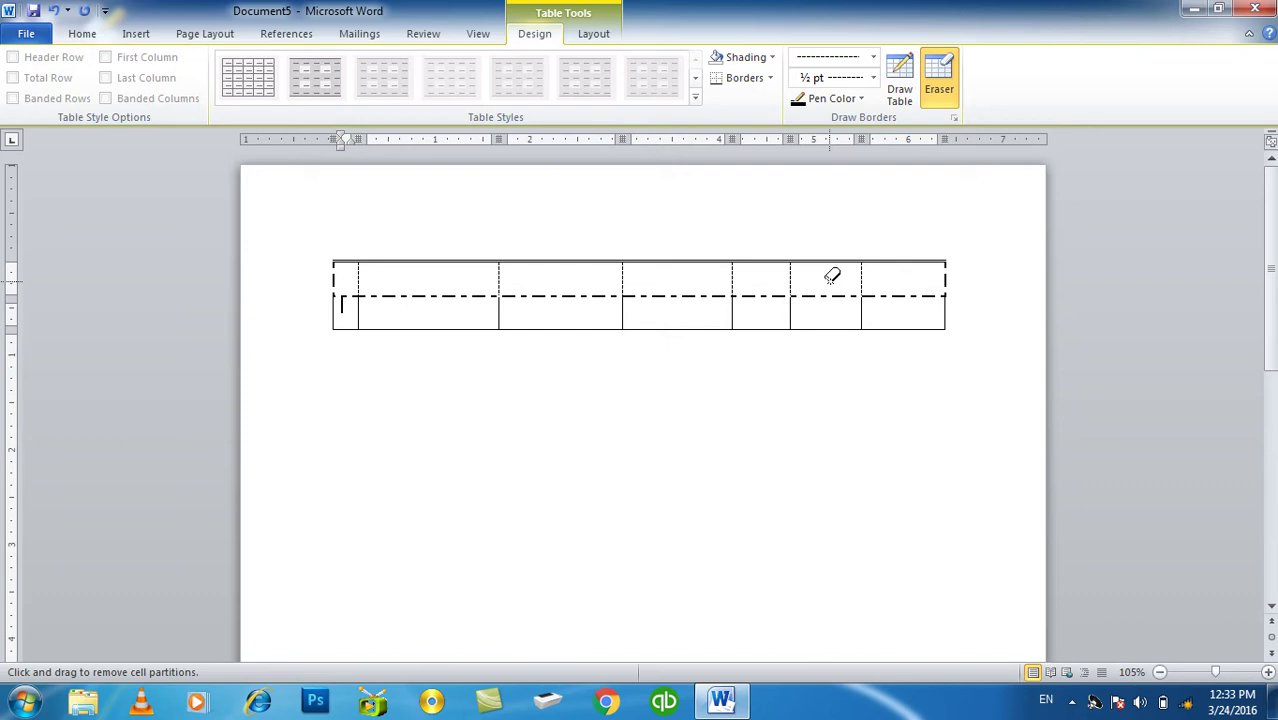
left_click_drag(860, 272, 860, 300)
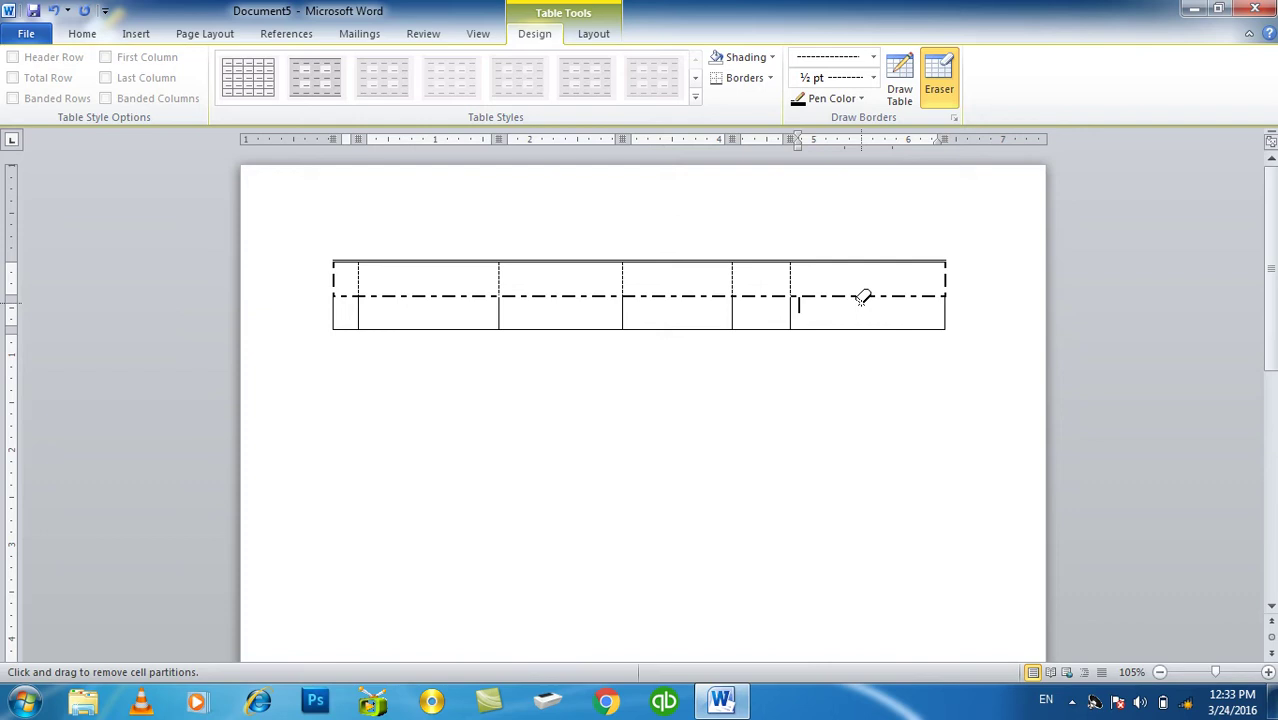
left_click(862, 100)
Step: Turn off the eraser, select the whole table and shade it blue-grey
left_click(799, 300)
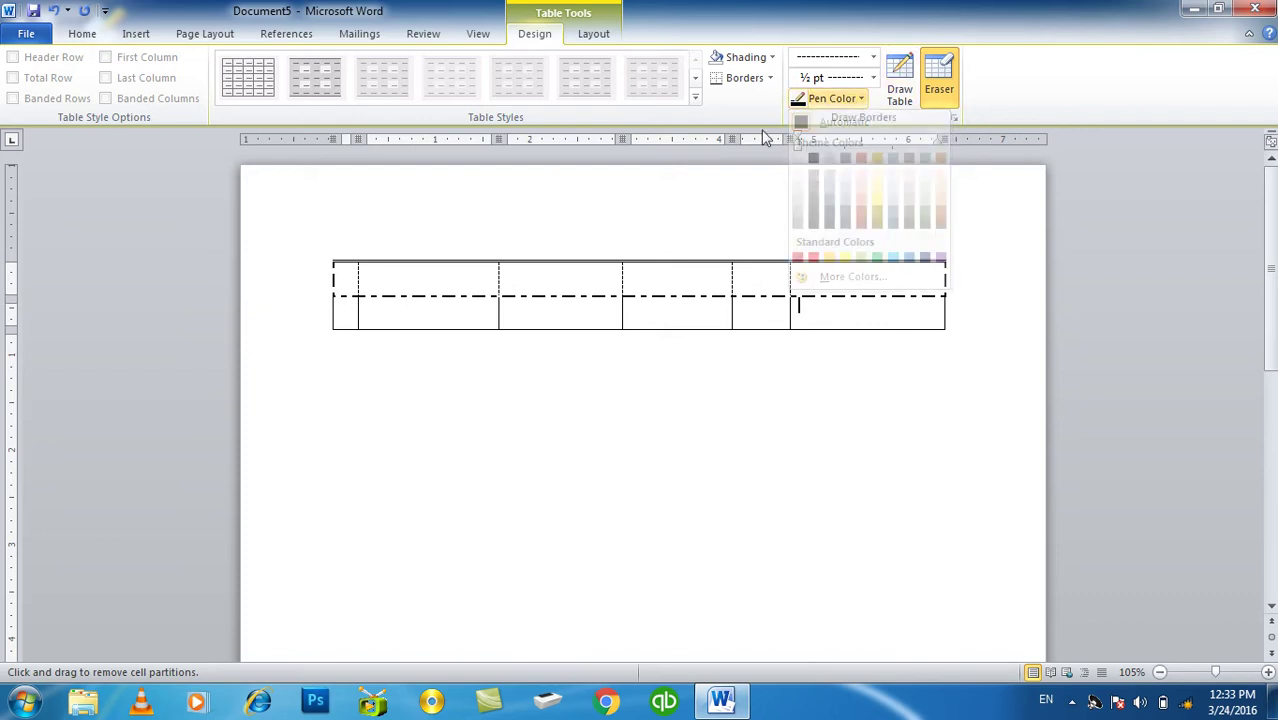
left_click(946, 88)
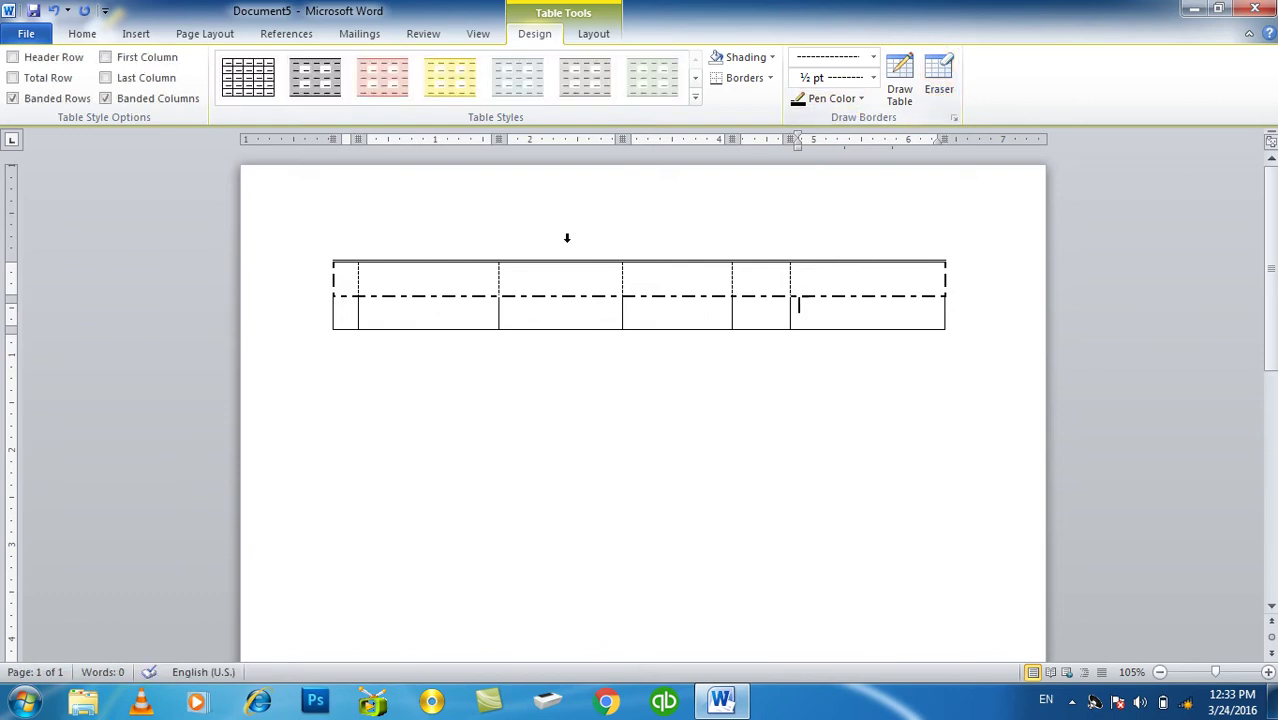
left_click(325, 256)
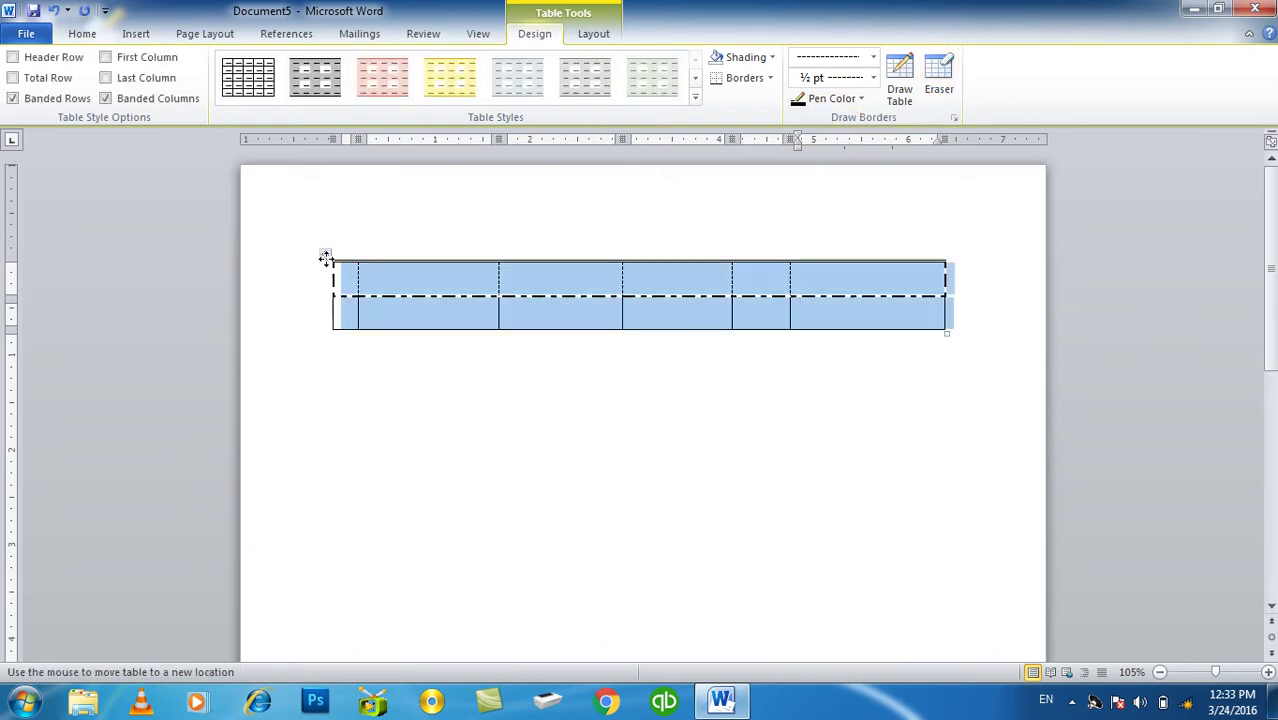
left_click(771, 57)
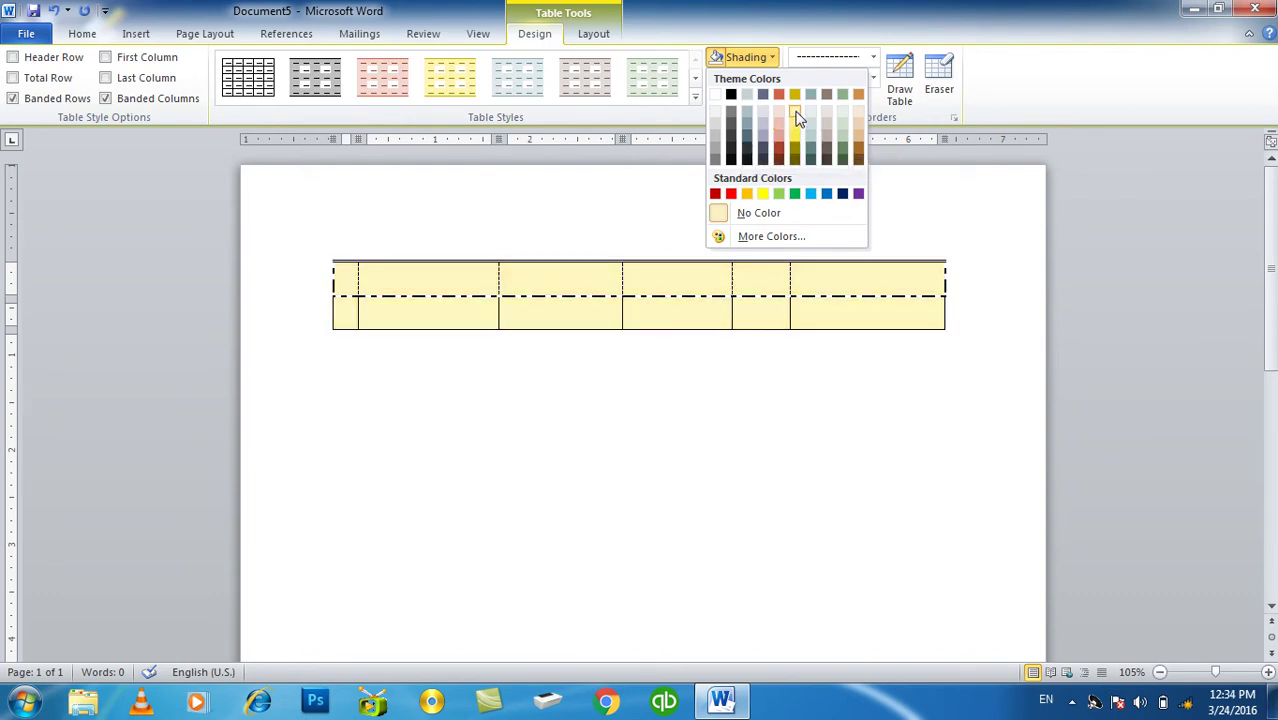
left_click(792, 111)
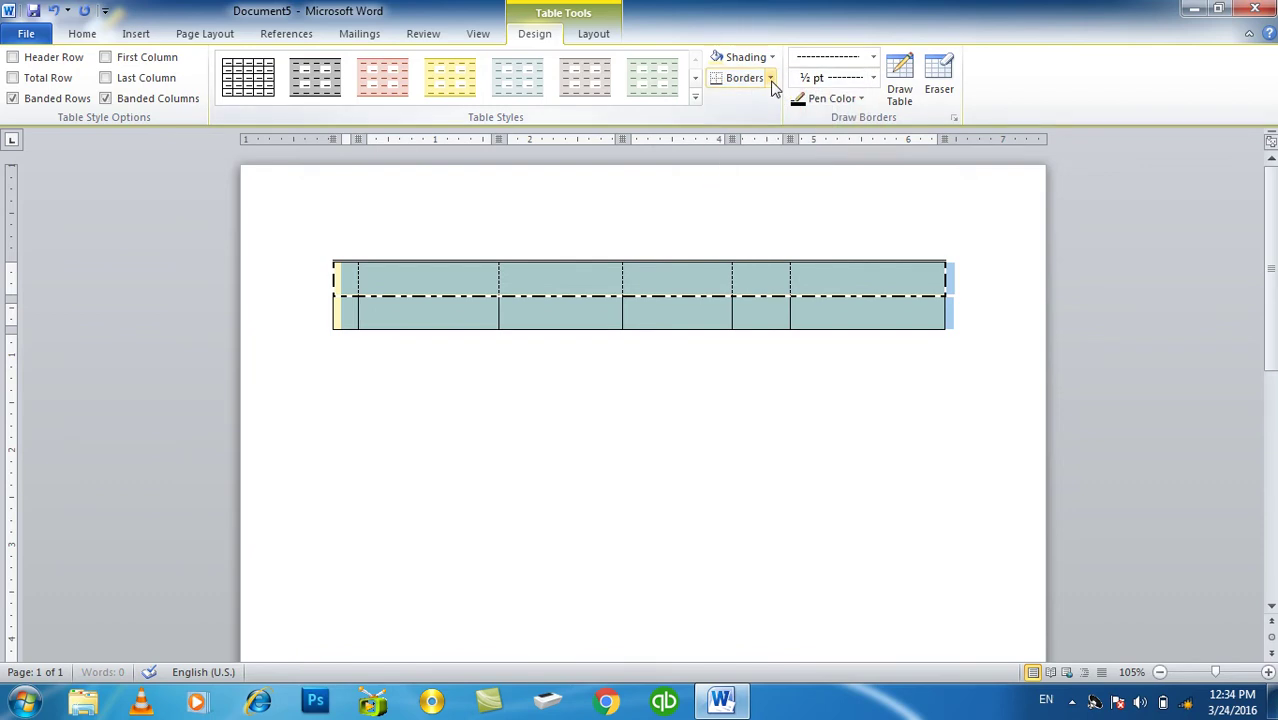
Step: Apply All Borders, remove them with No Border, then apply All Borders again
left_click(773, 86)
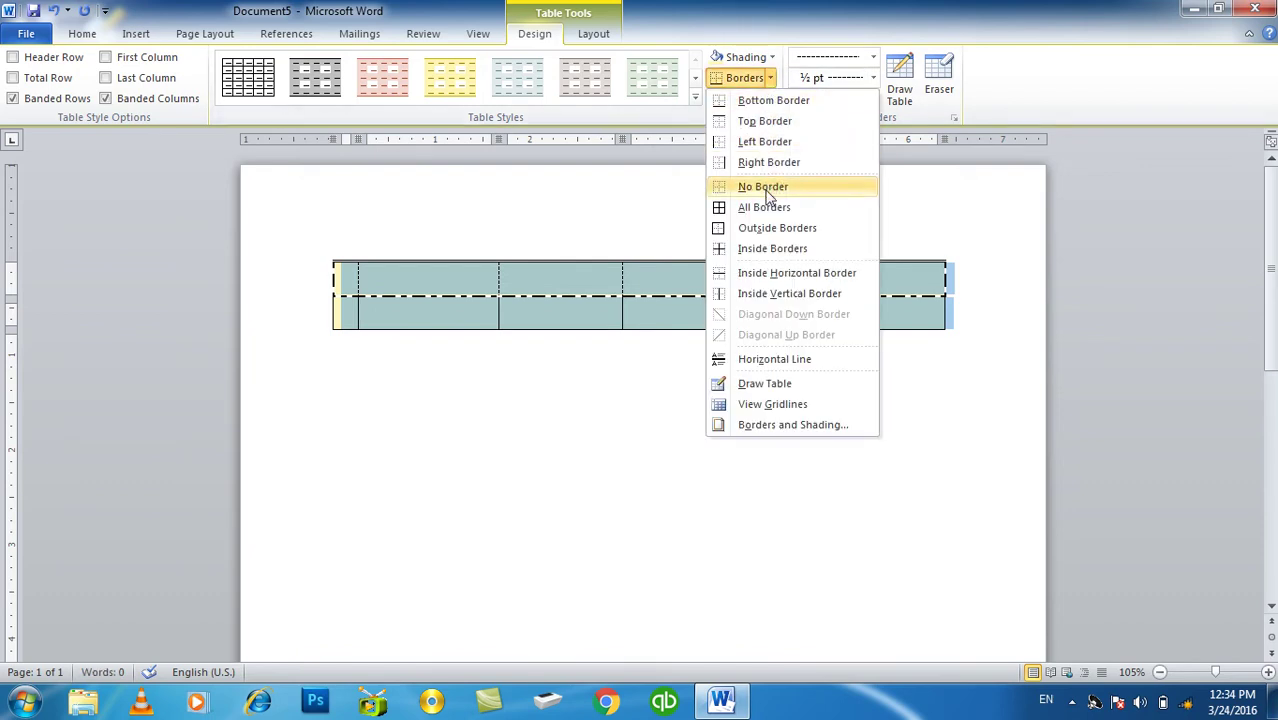
left_click(772, 208)
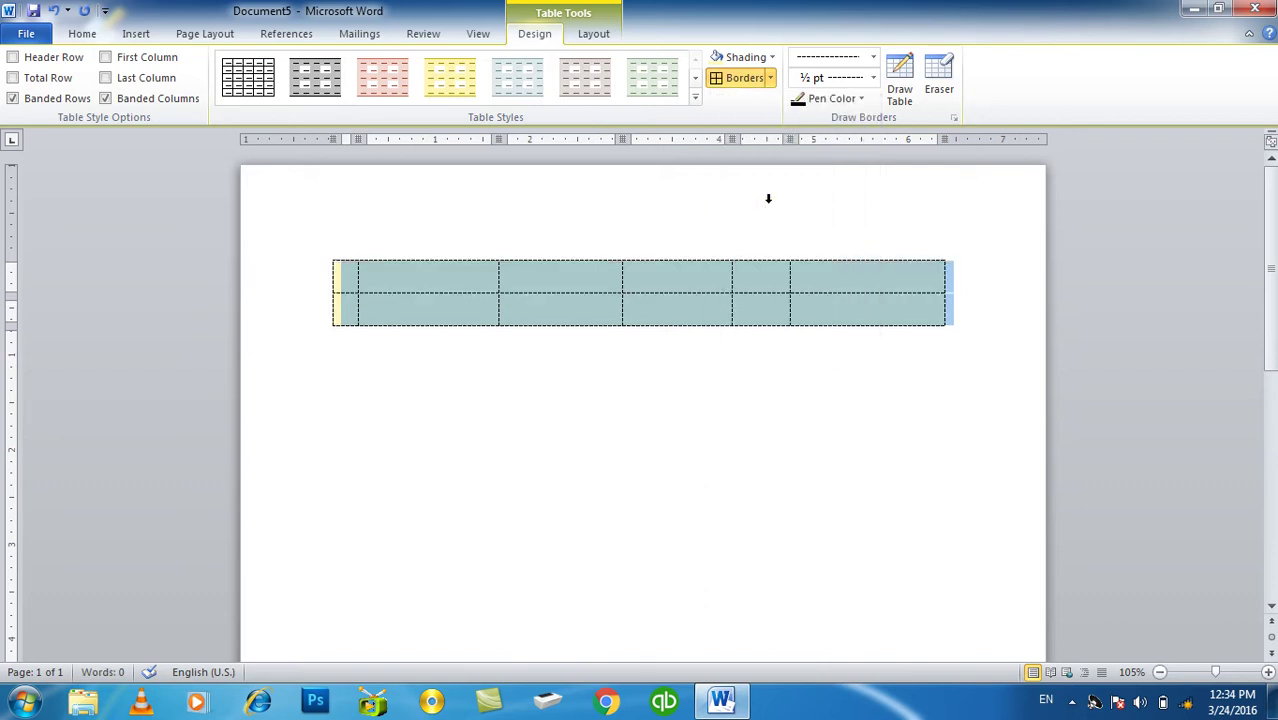
left_click(772, 78)
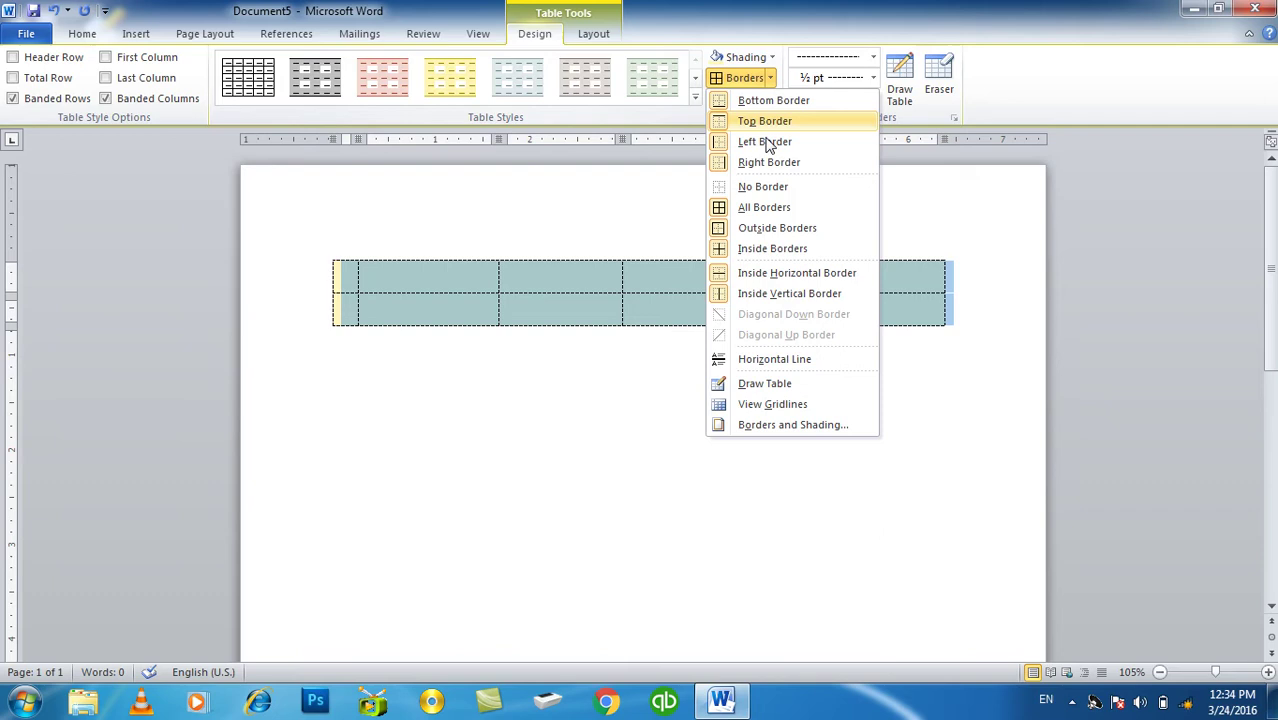
left_click(766, 184)
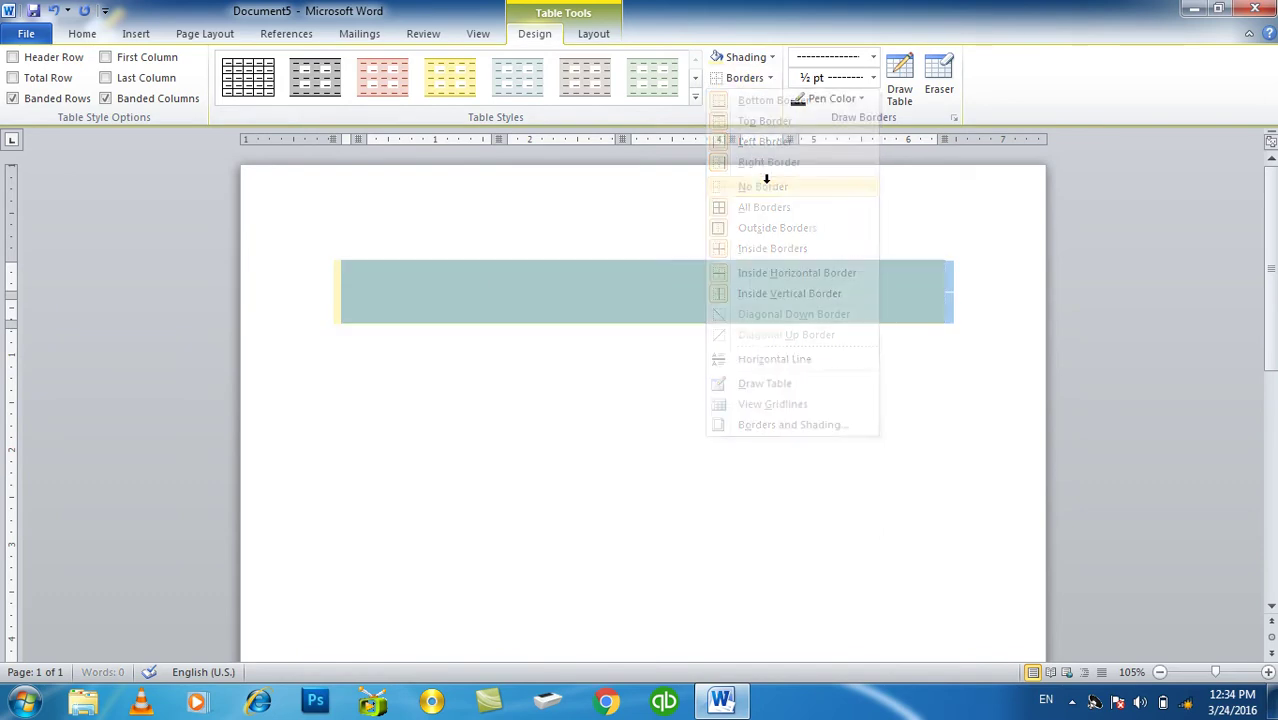
left_click(771, 76)
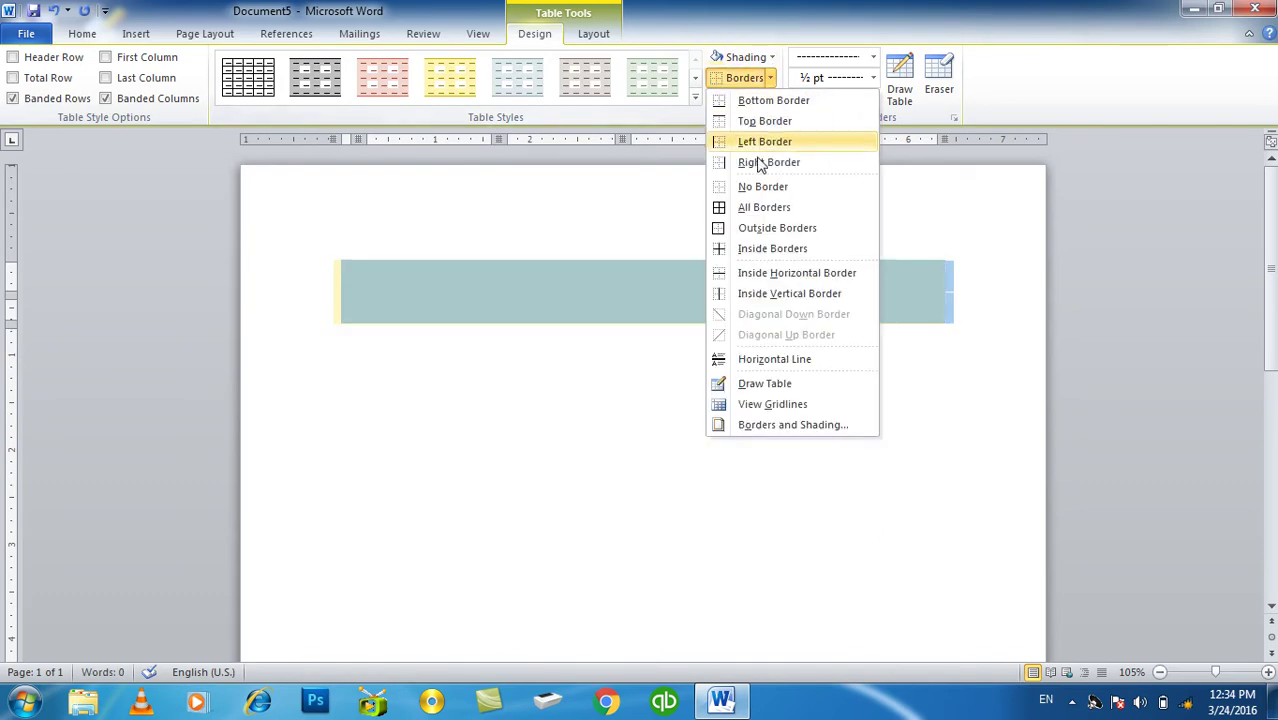
left_click(760, 207)
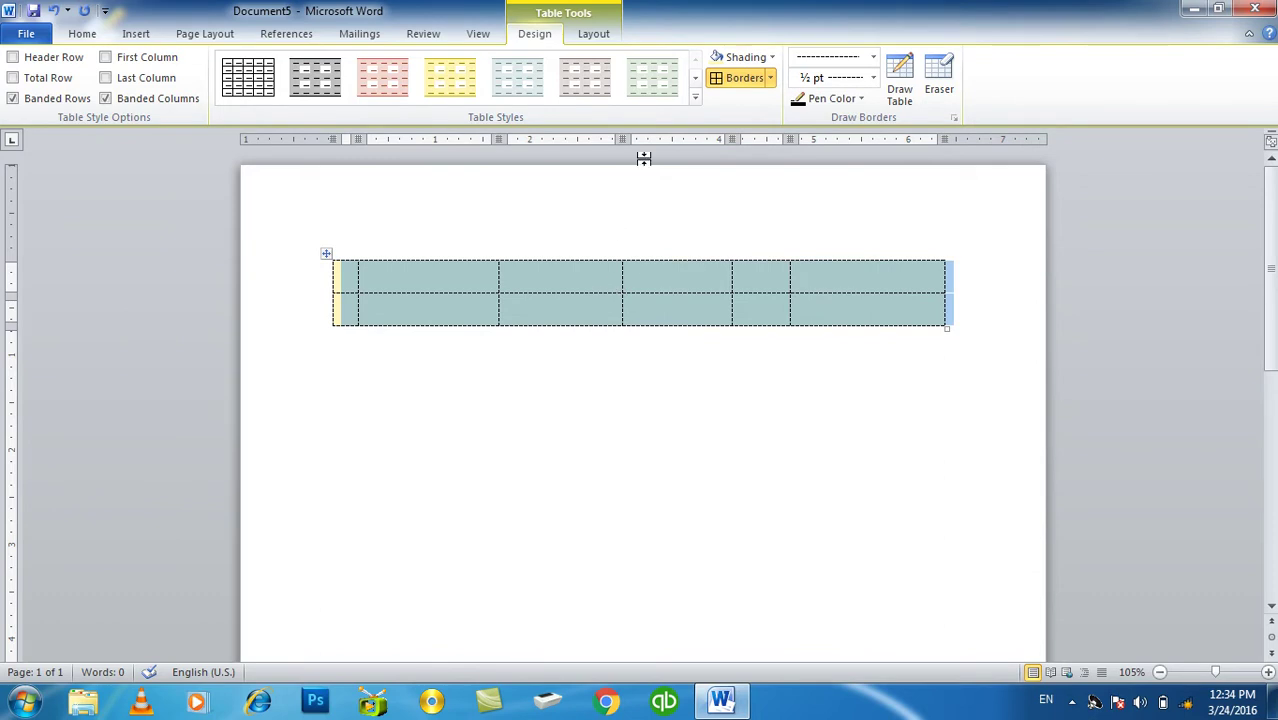
Step: Apply the orange built-in grid table style and turn on Header Row
left_click(695, 96)
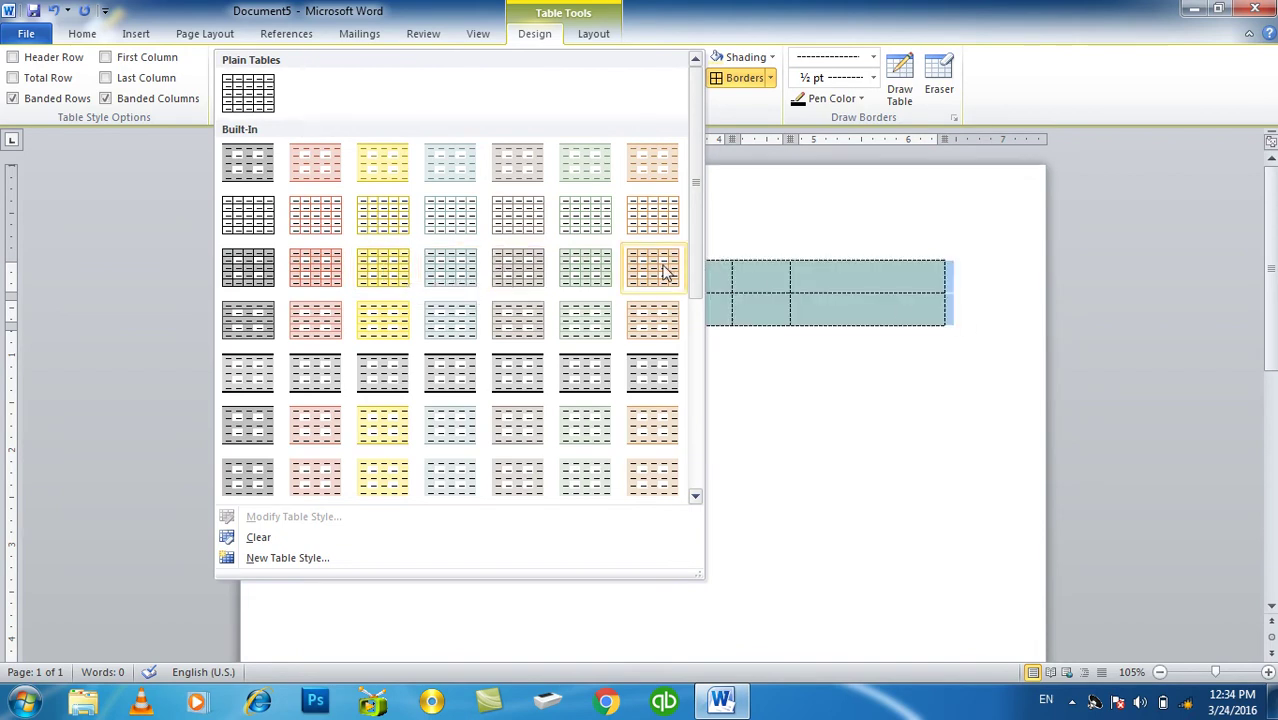
left_click(655, 212)
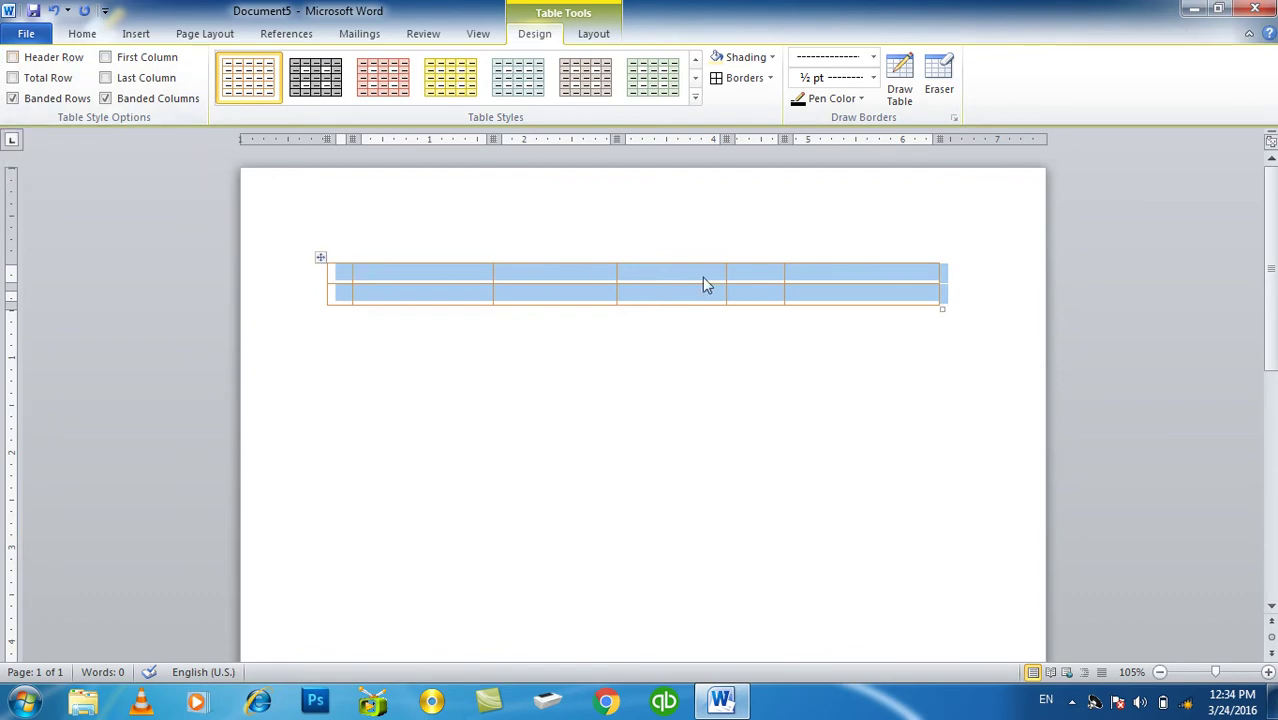
left_click(33, 60)
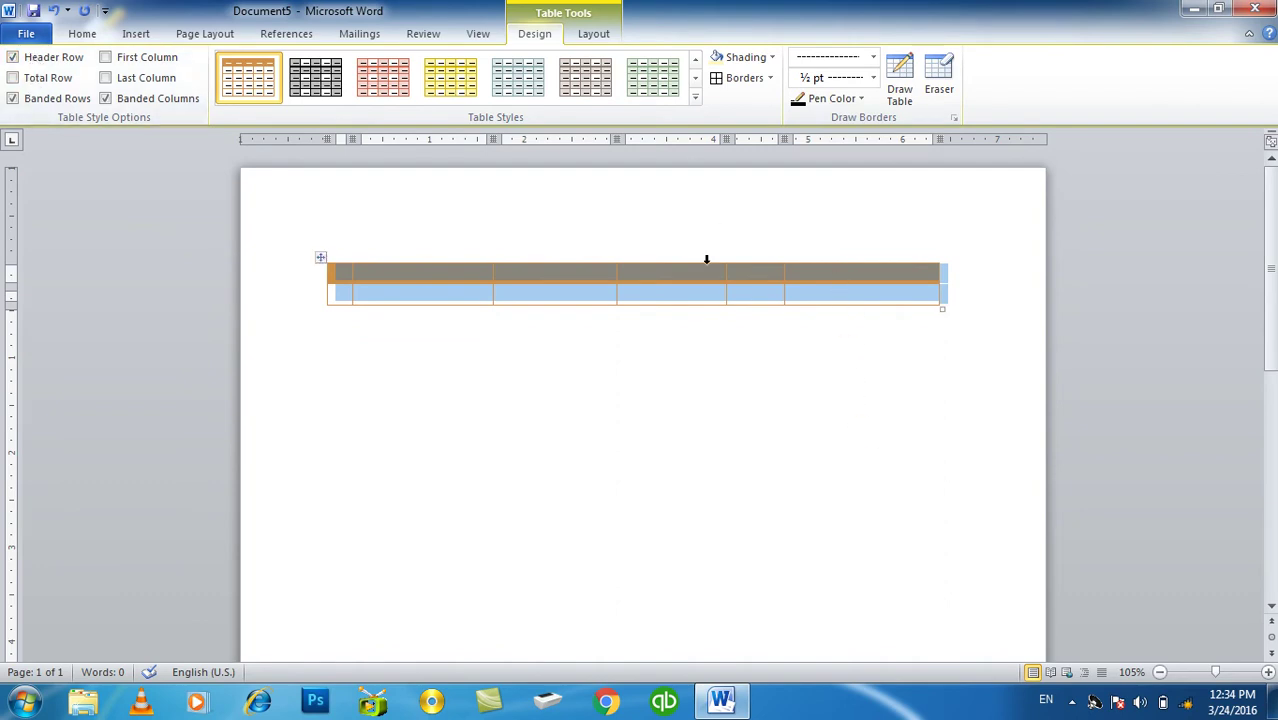
Step: Type the headings Sname, Program, Fee, Paid and Balance across the header row
left_click(393, 279)
type("Sname")
key("Tab")
type("Program")
key("Tab")
type("Fee")
key("Tab")
type("Paid")
key("Tab")
type("B")
key("BackSpace")
type("l")
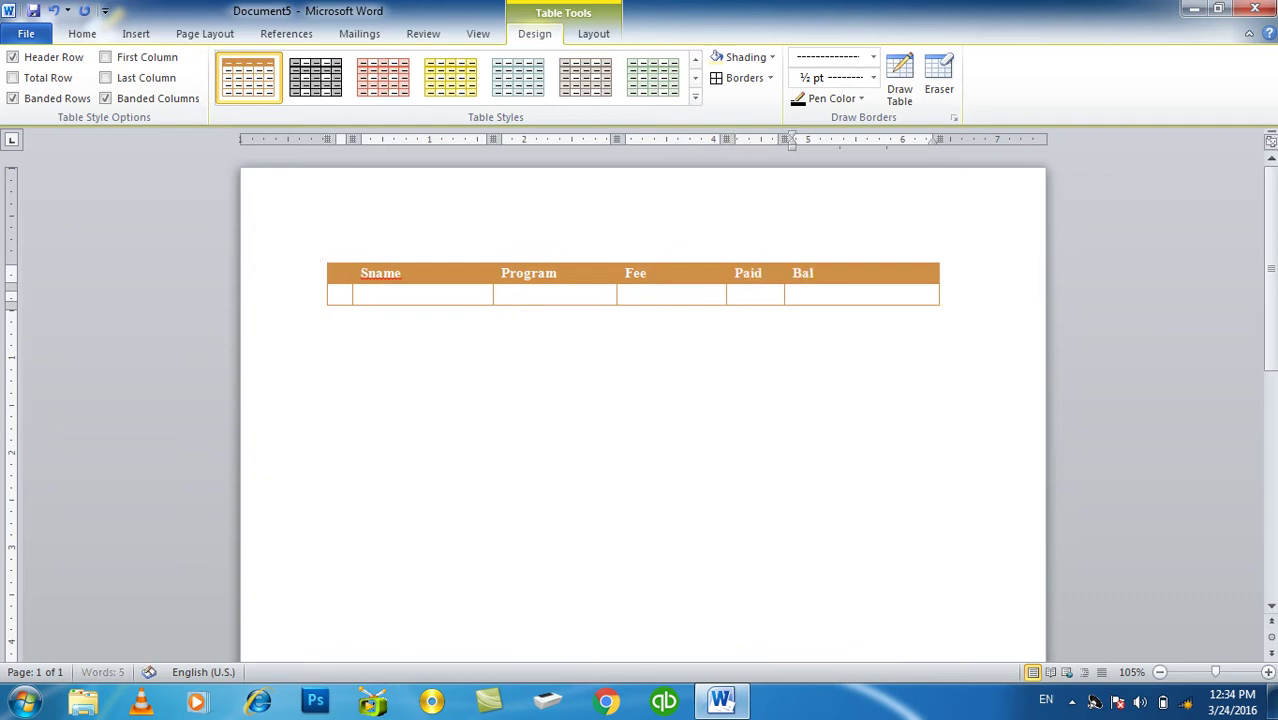
type("ance")
Step: Enter SID in the first header cell and add blank rows below
left_click(501, 293)
key("Left")
key("Left")
key("Up")
type("SID")
key("ctrl+z")
type("ID")
left_click(506, 297)
key("Tab")
key("Tab")
key("Tab")
key("Tab")
key("Tab")
key("Tab")
key("Tab")
key("Tab")
key("Tab")
key("Tab")
key("Tab")
key("Tab")
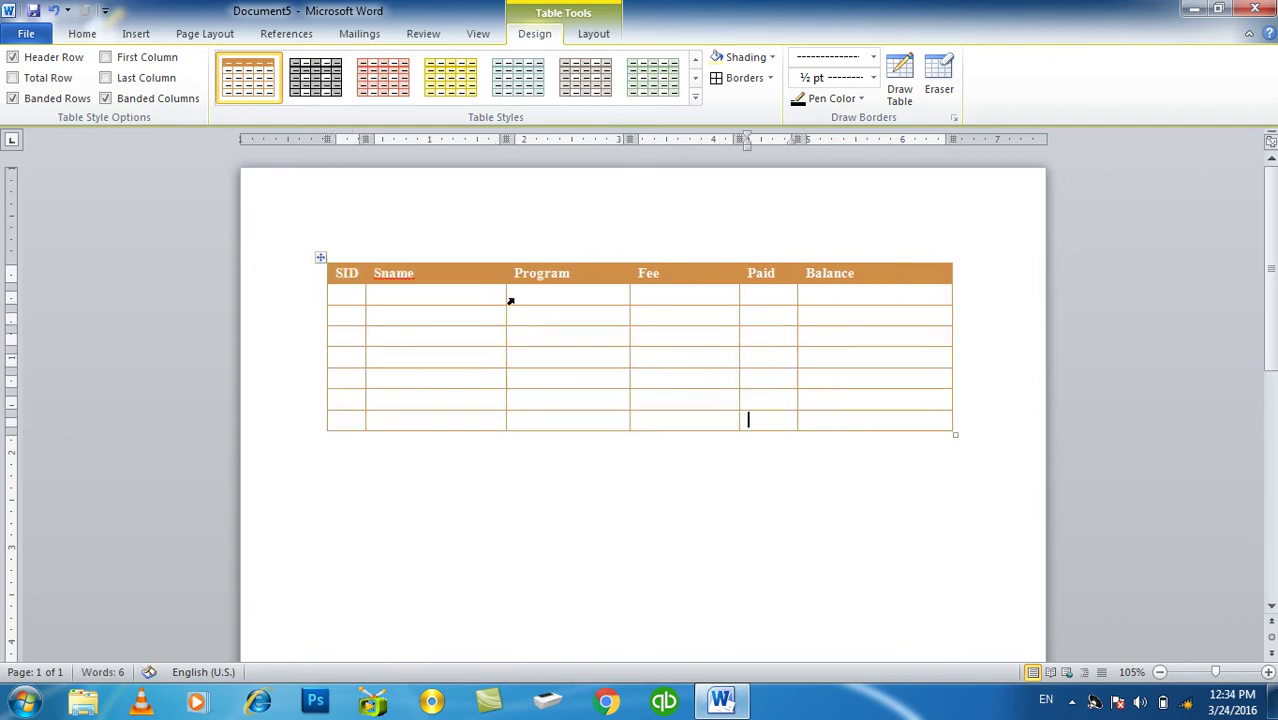
Step: Turn on Total Row, and switch Banded Rows off and back on
left_click(320, 257)
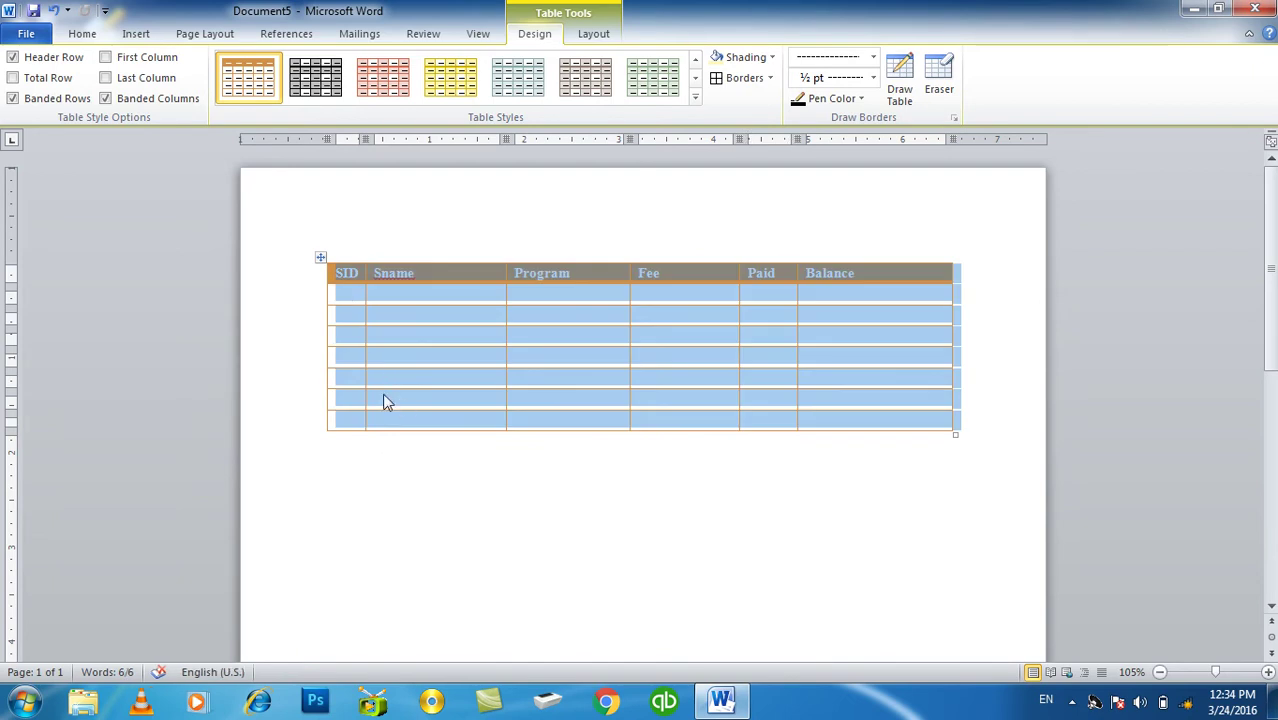
left_click(48, 80)
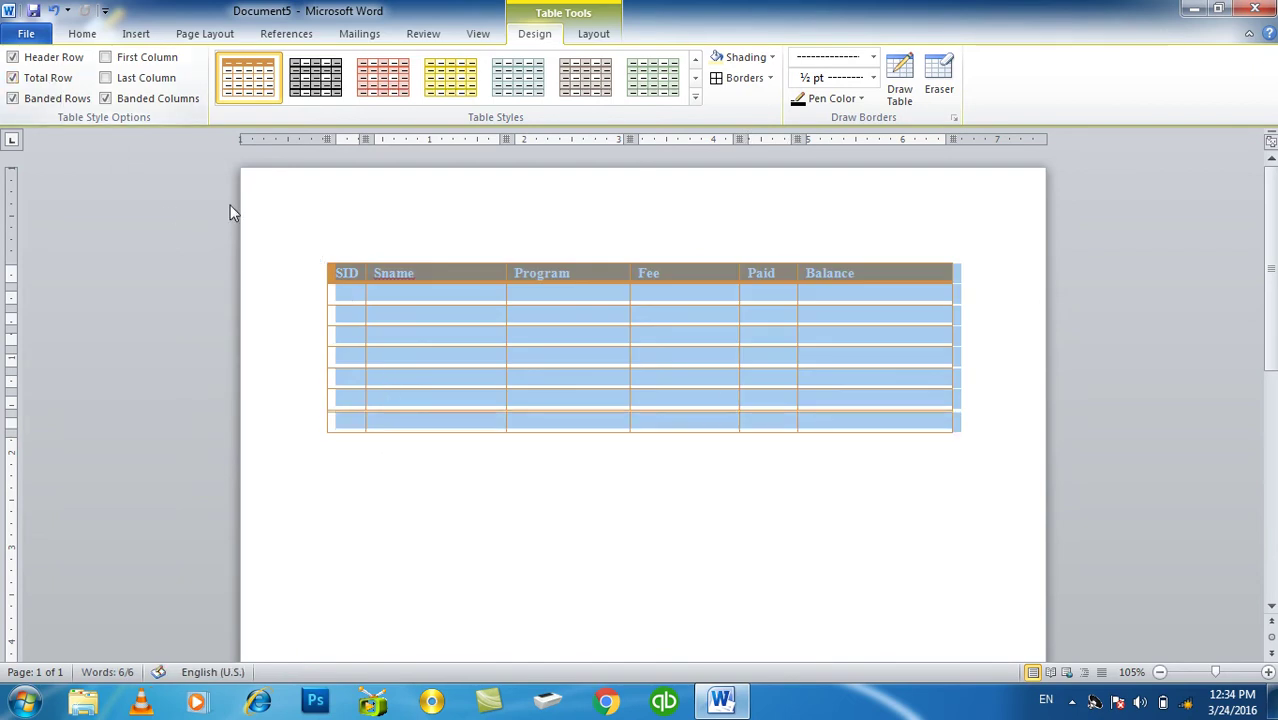
left_click(840, 426)
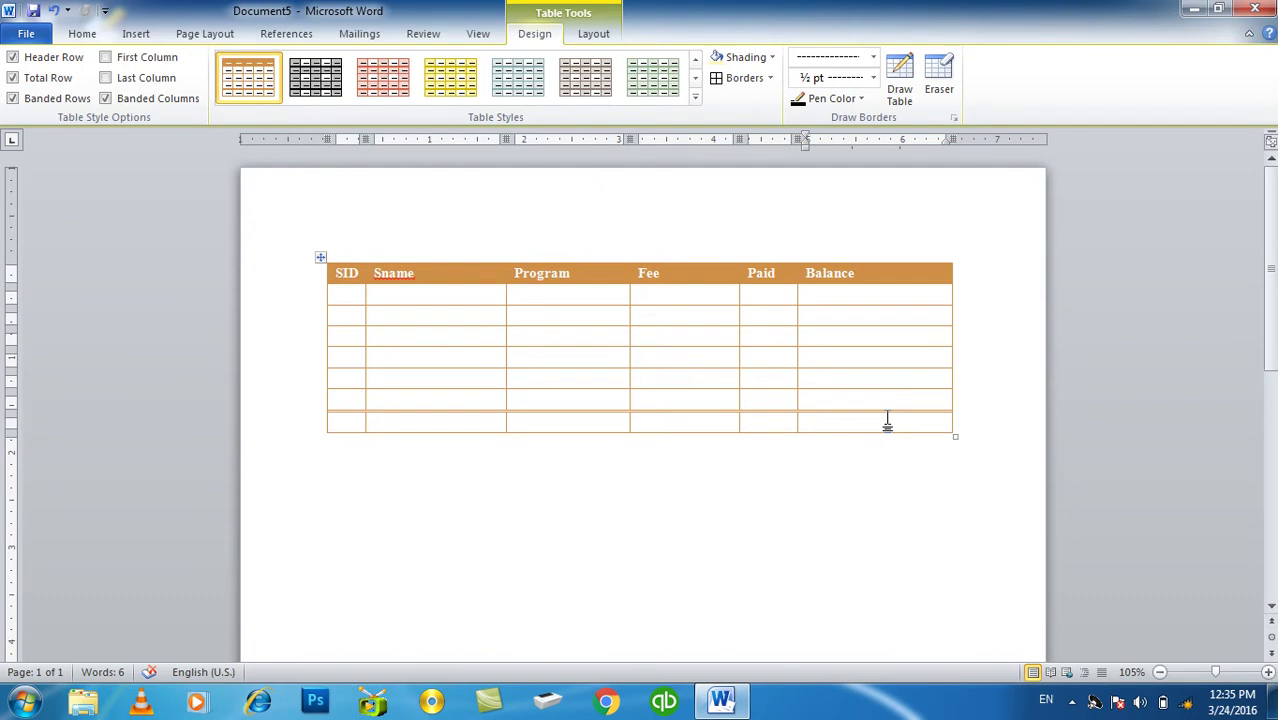
left_click(321, 258)
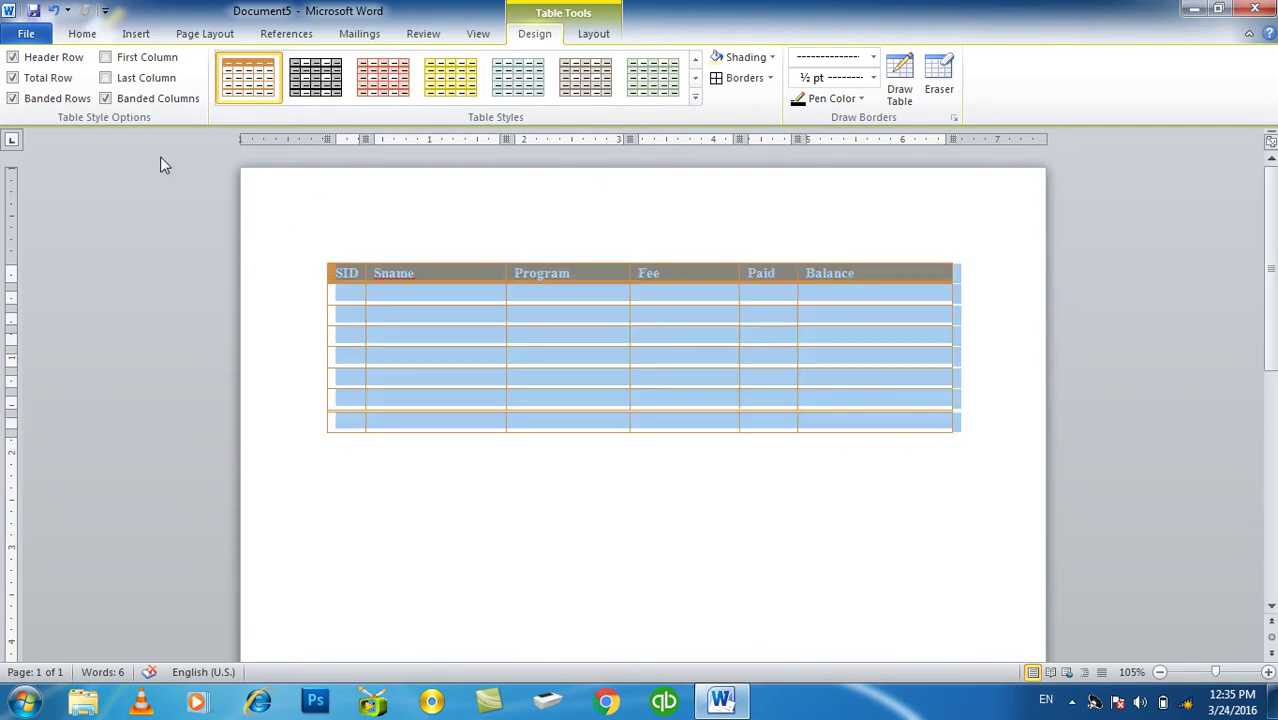
left_click(46, 102)
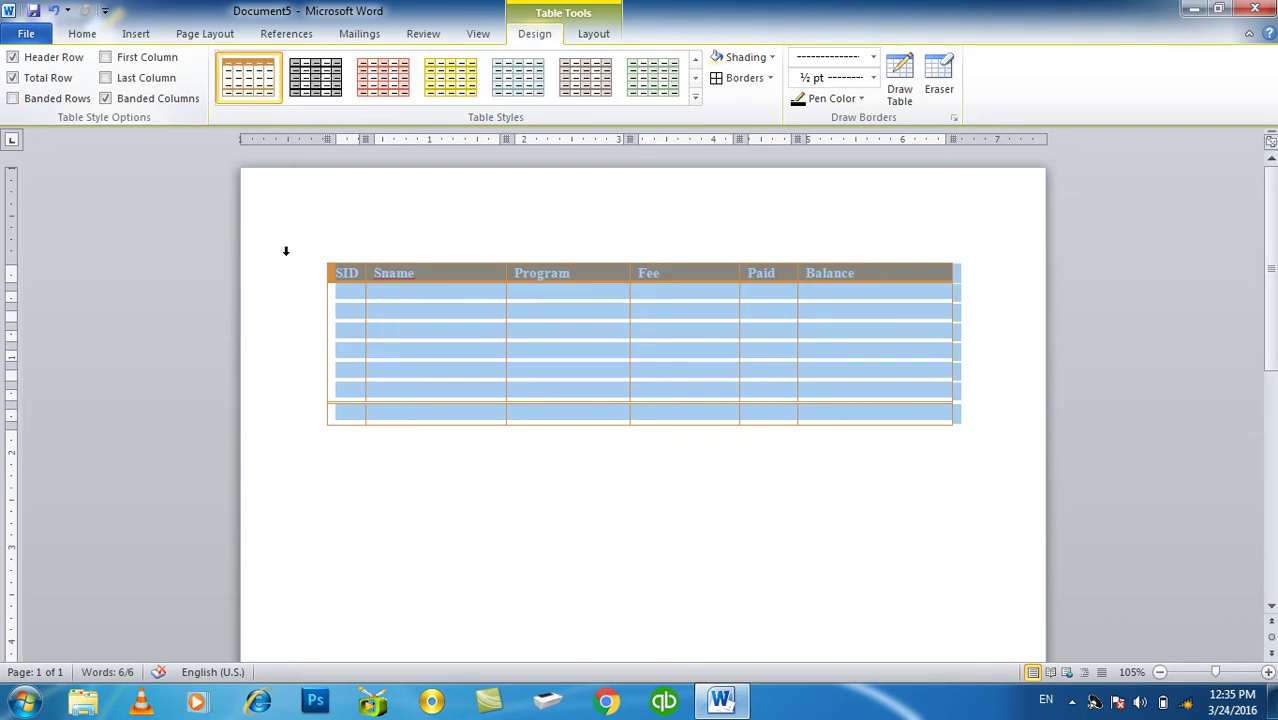
left_click(72, 99)
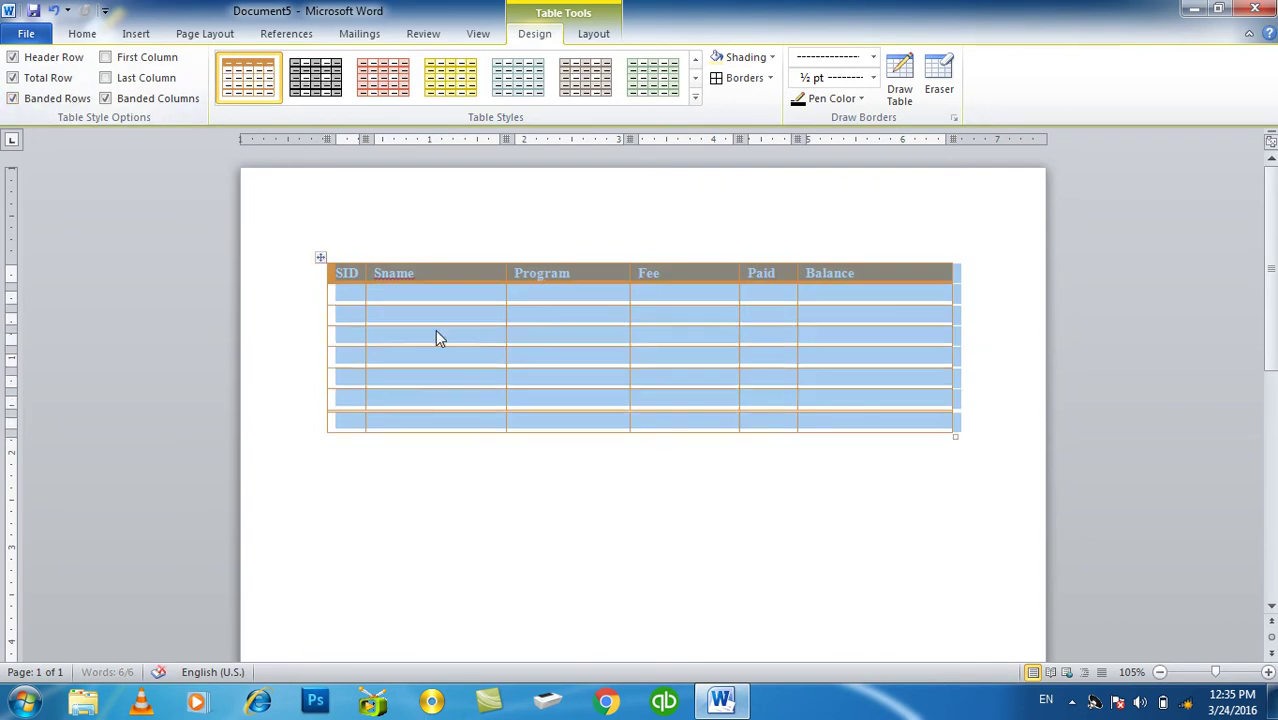
left_click(436, 338)
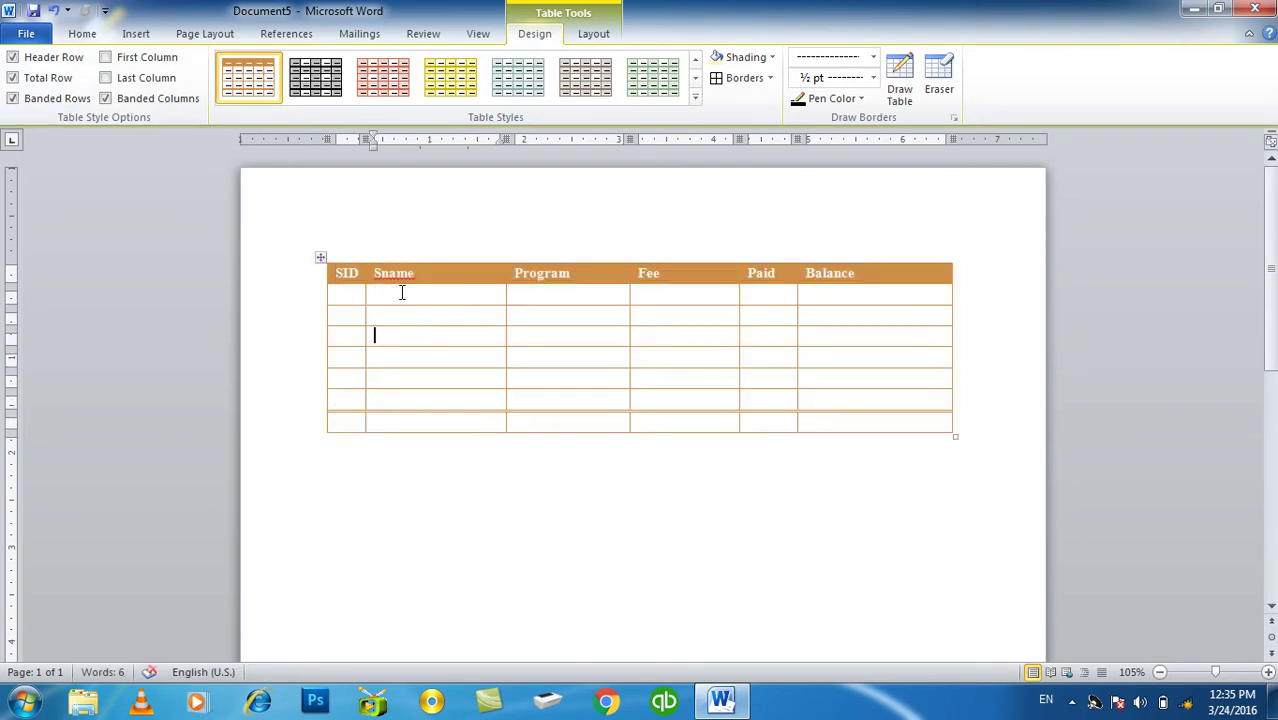
Step: Apply the blue table style, enable First Column, then choose the black grid style
left_click(322, 262)
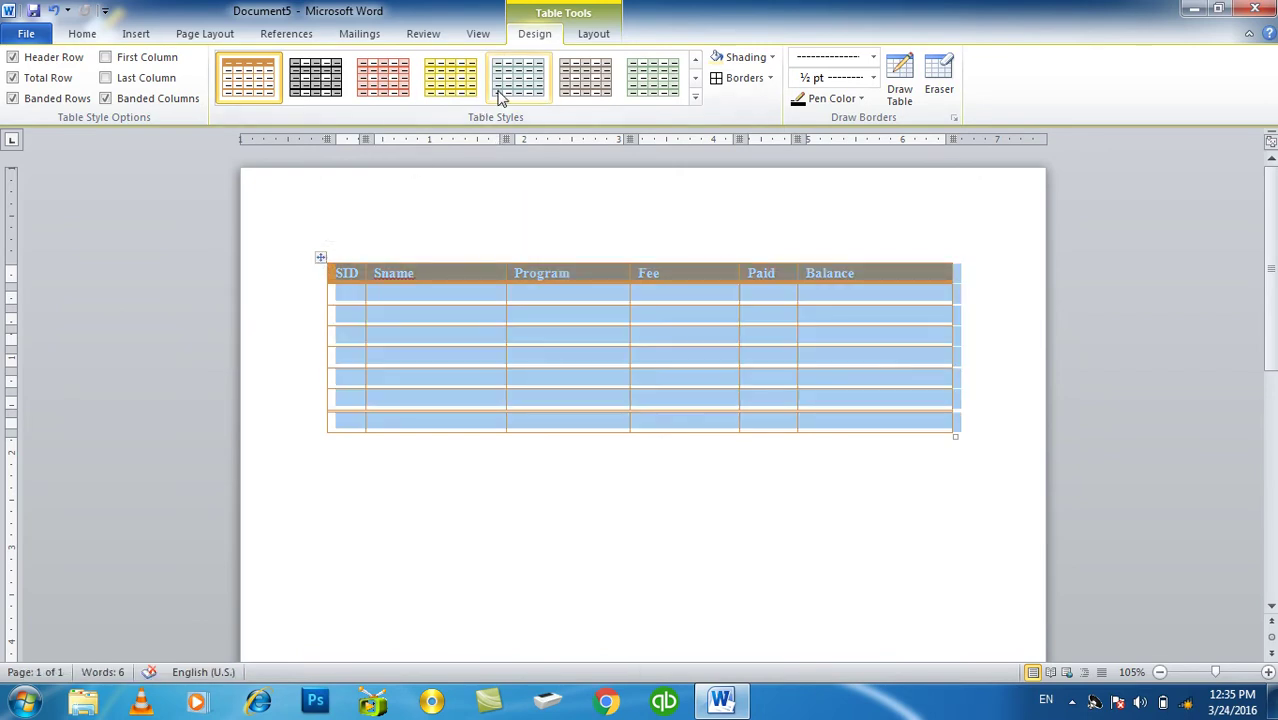
left_click(505, 82)
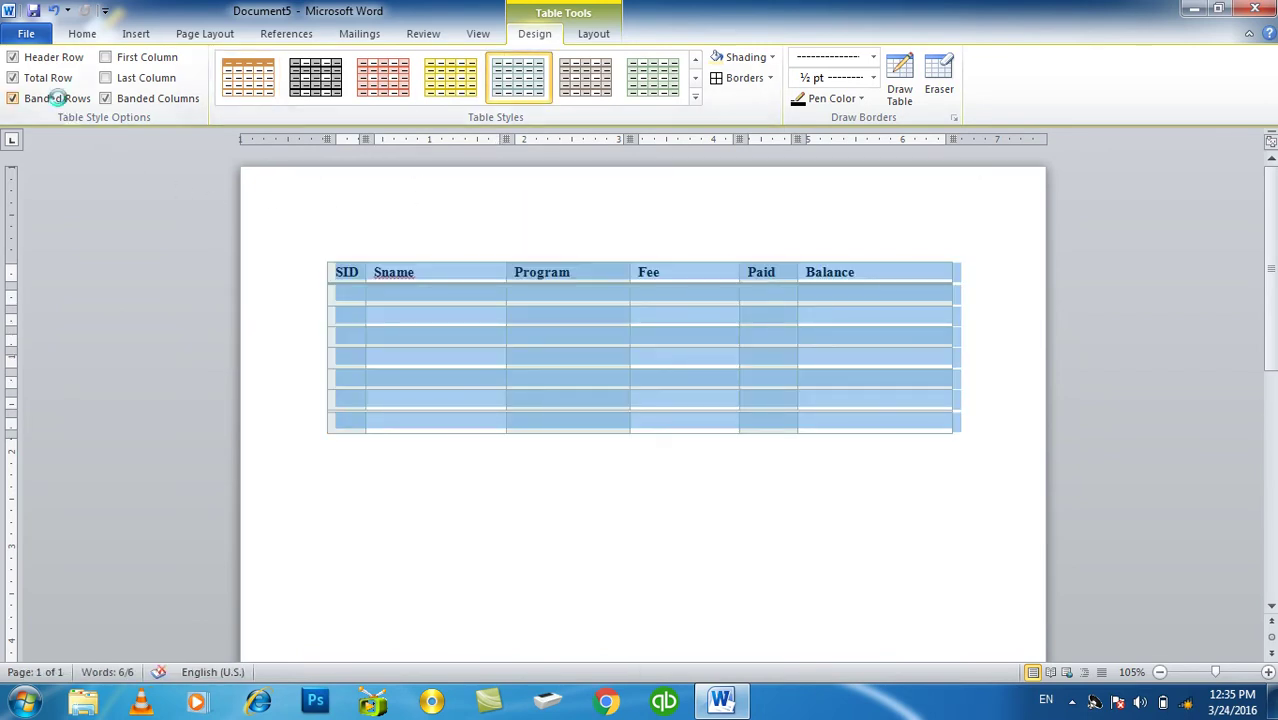
left_click(57, 98)
left_click(57, 98)
left_click(148, 57)
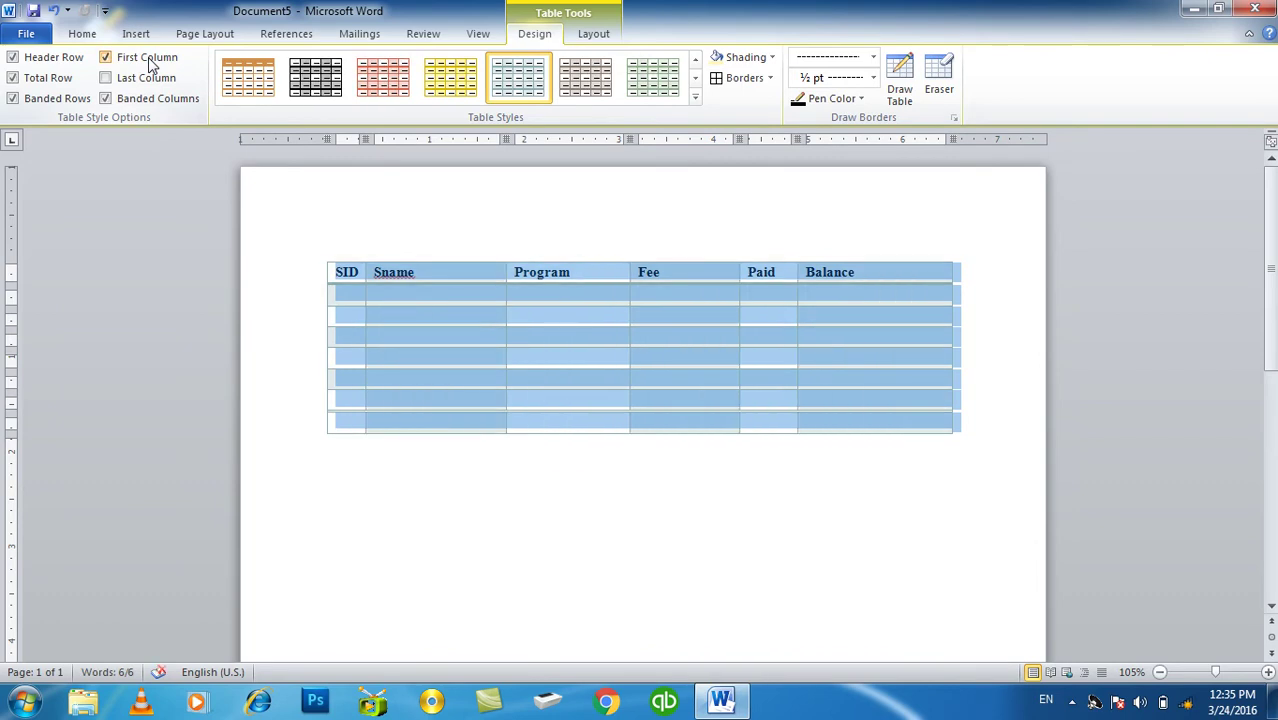
left_click(302, 88)
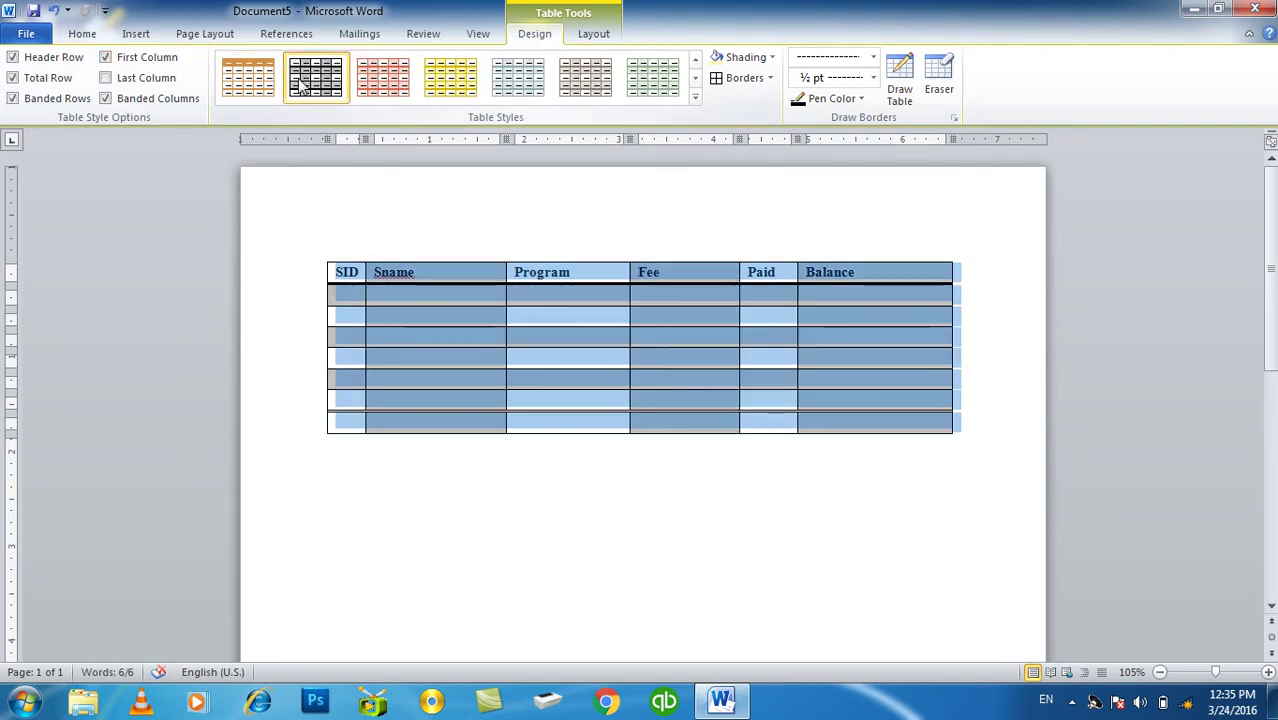
Step: Toggle First Column off and on, and turn on Last Column emphasis
left_click(145, 60)
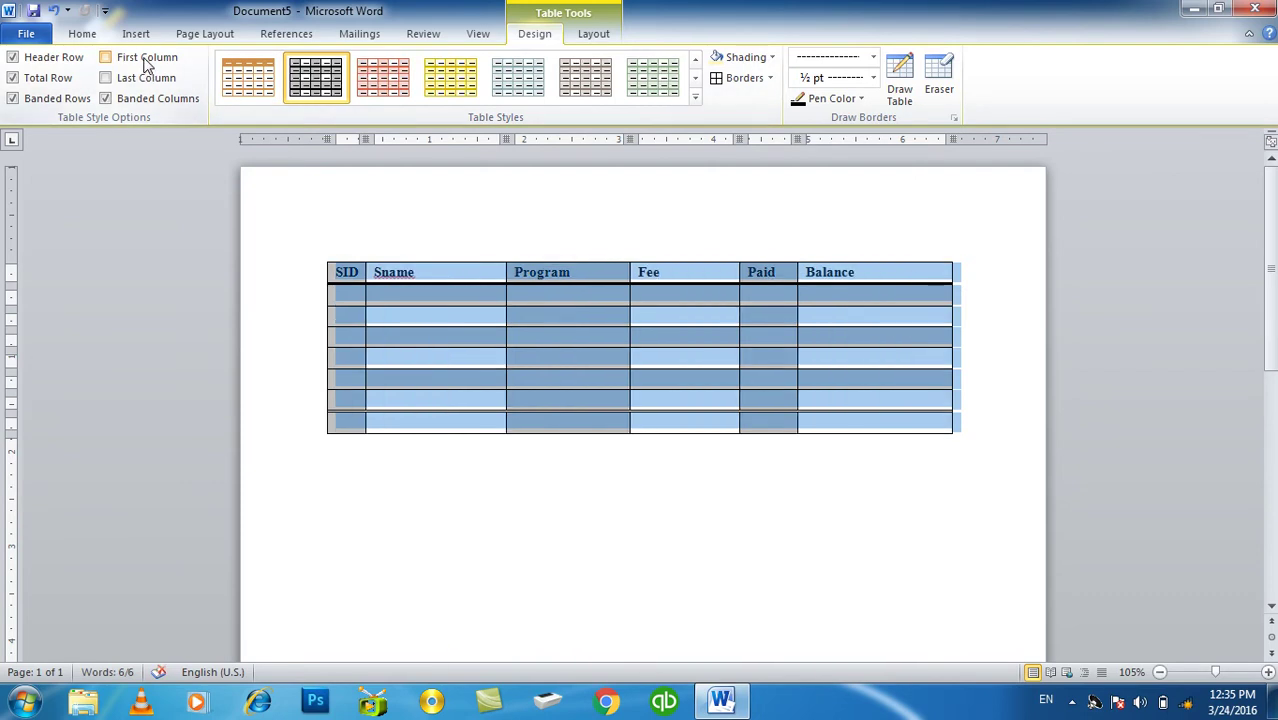
left_click(147, 60)
left_click(146, 80)
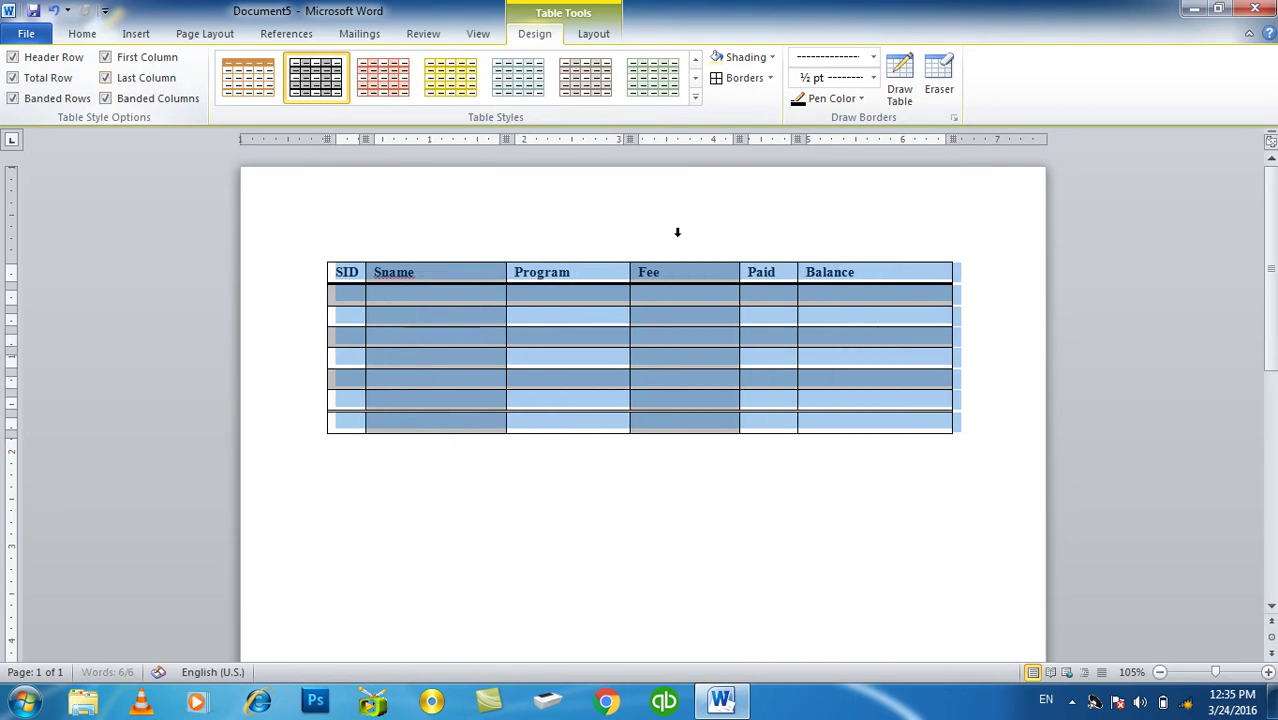
left_click(941, 379)
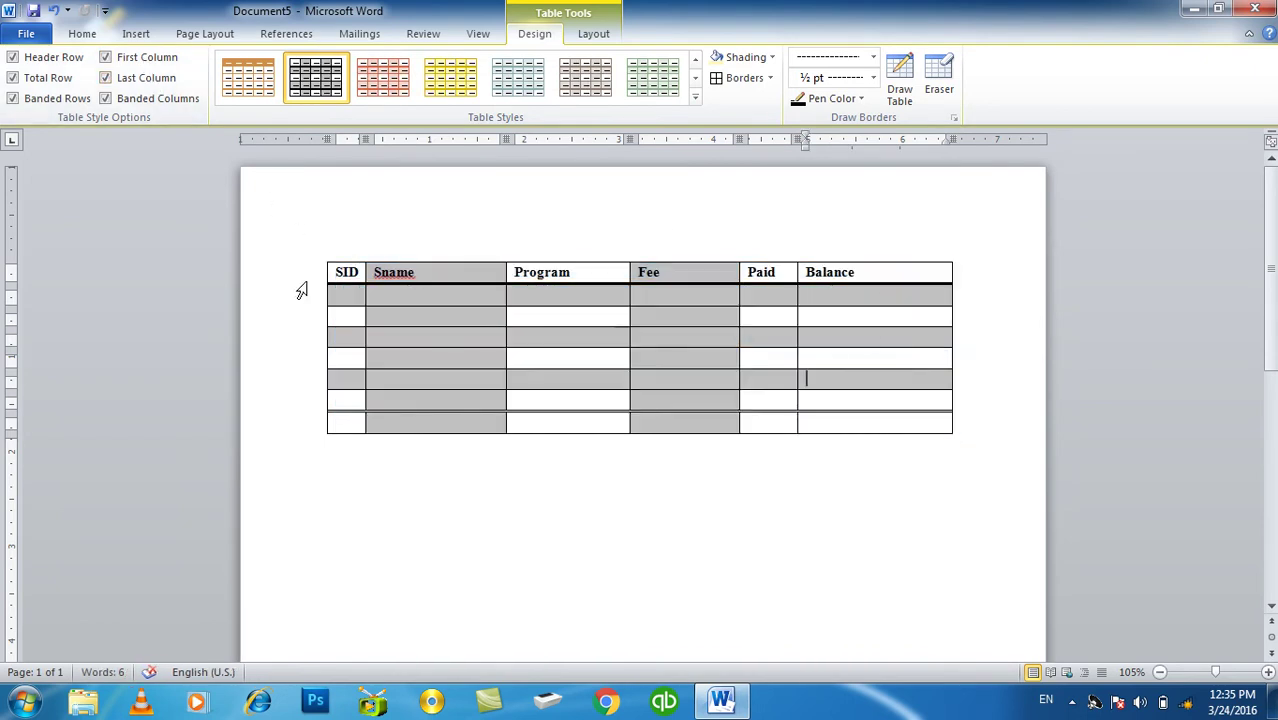
Step: Turn off Last Column, First Column, Total Row and Banded Rows, keeping Banded Columns
left_click(321, 256)
left_click(151, 78)
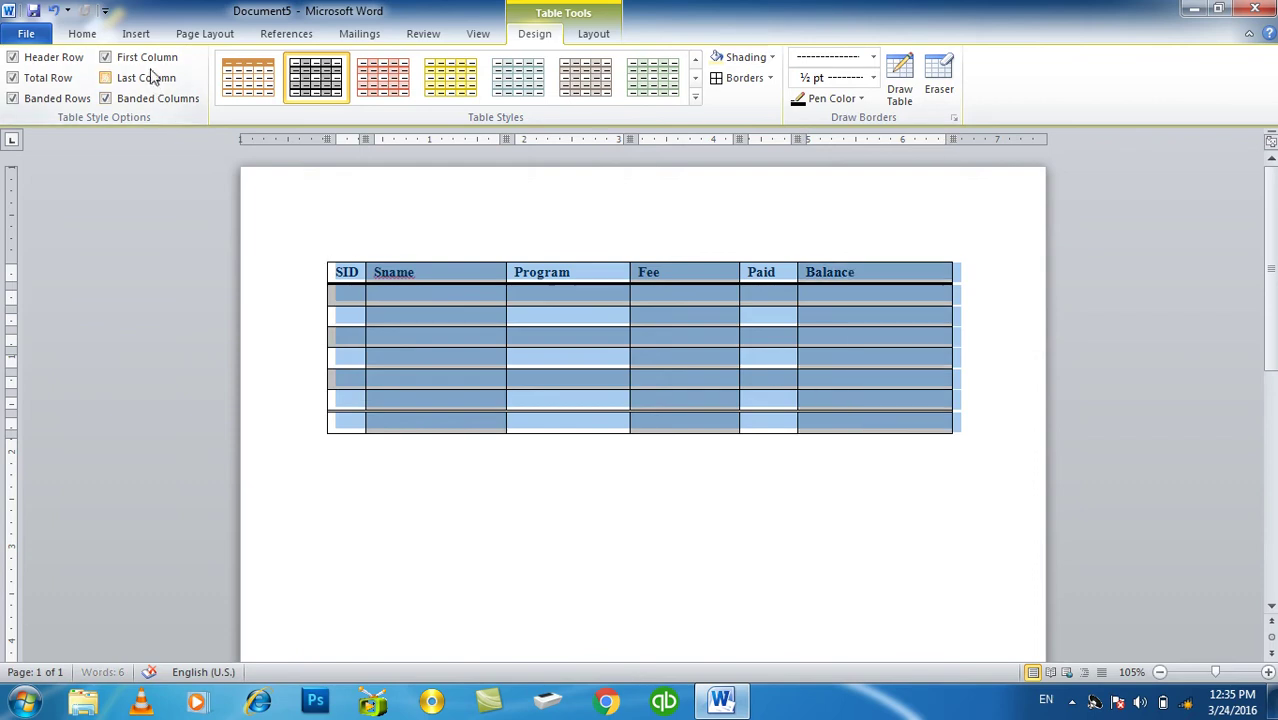
left_click(148, 58)
left_click(30, 80)
left_click(30, 98)
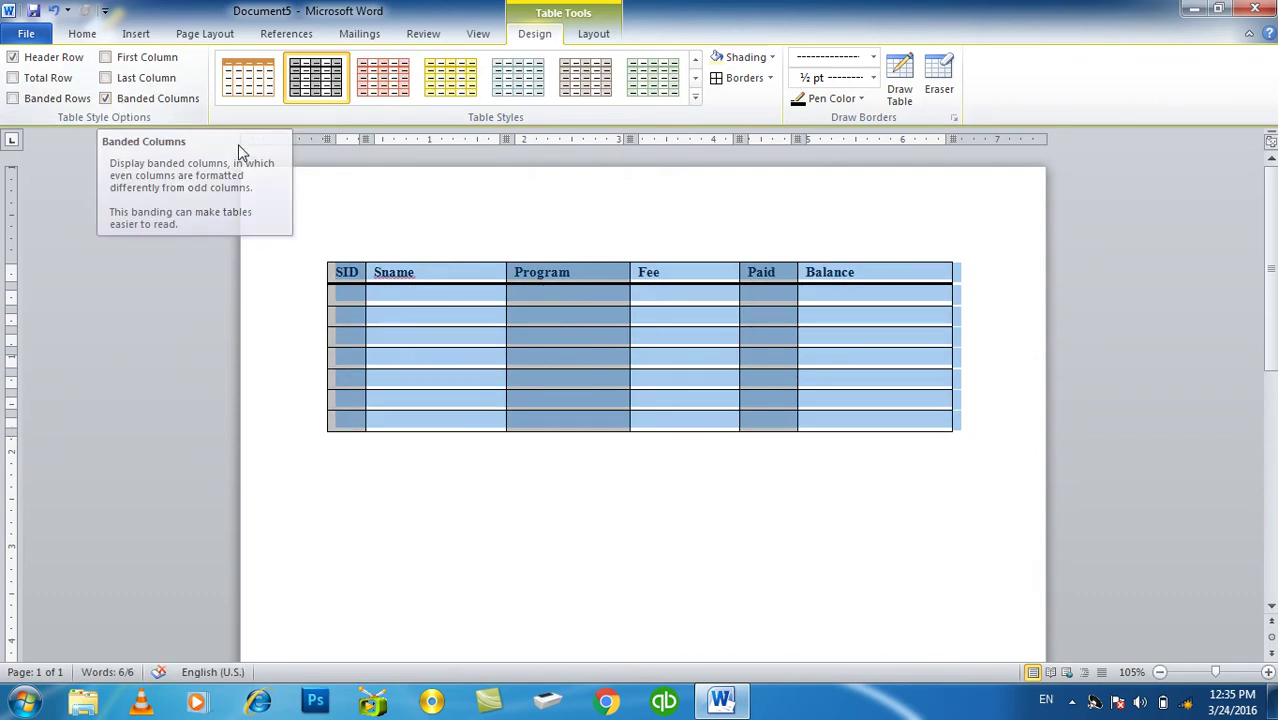
left_click(155, 100)
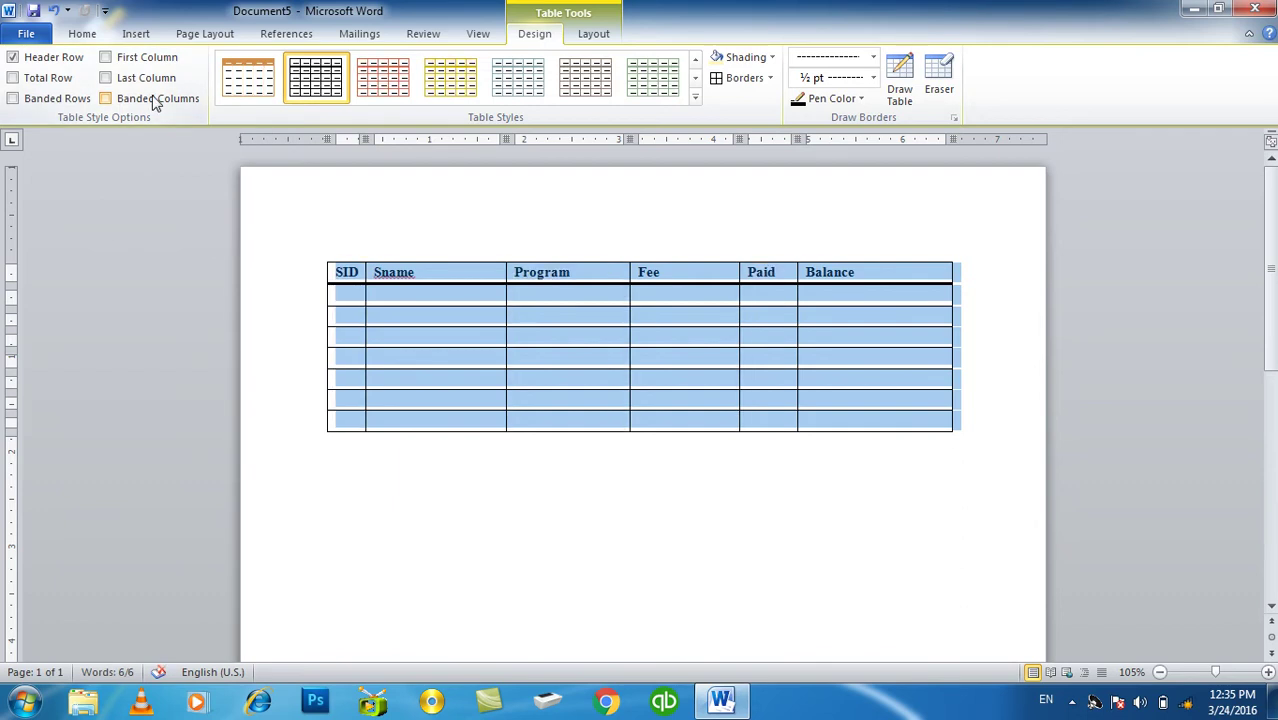
left_click(155, 100)
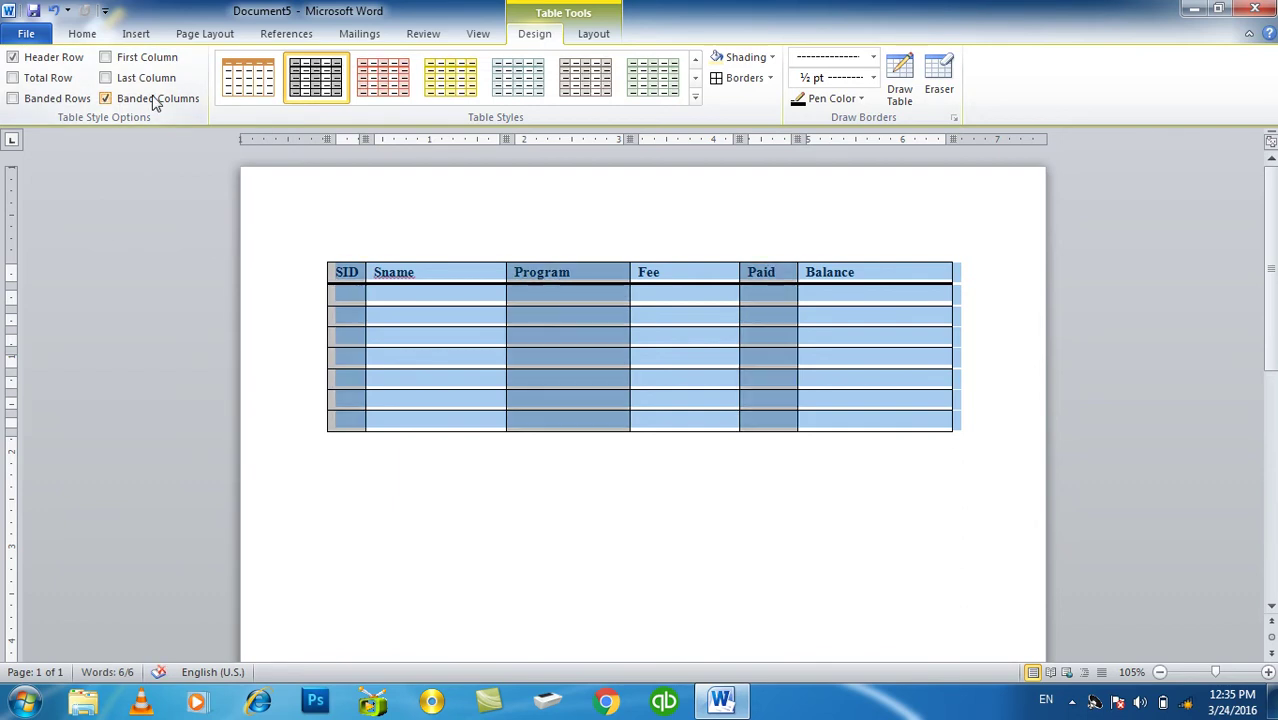
left_click(404, 312)
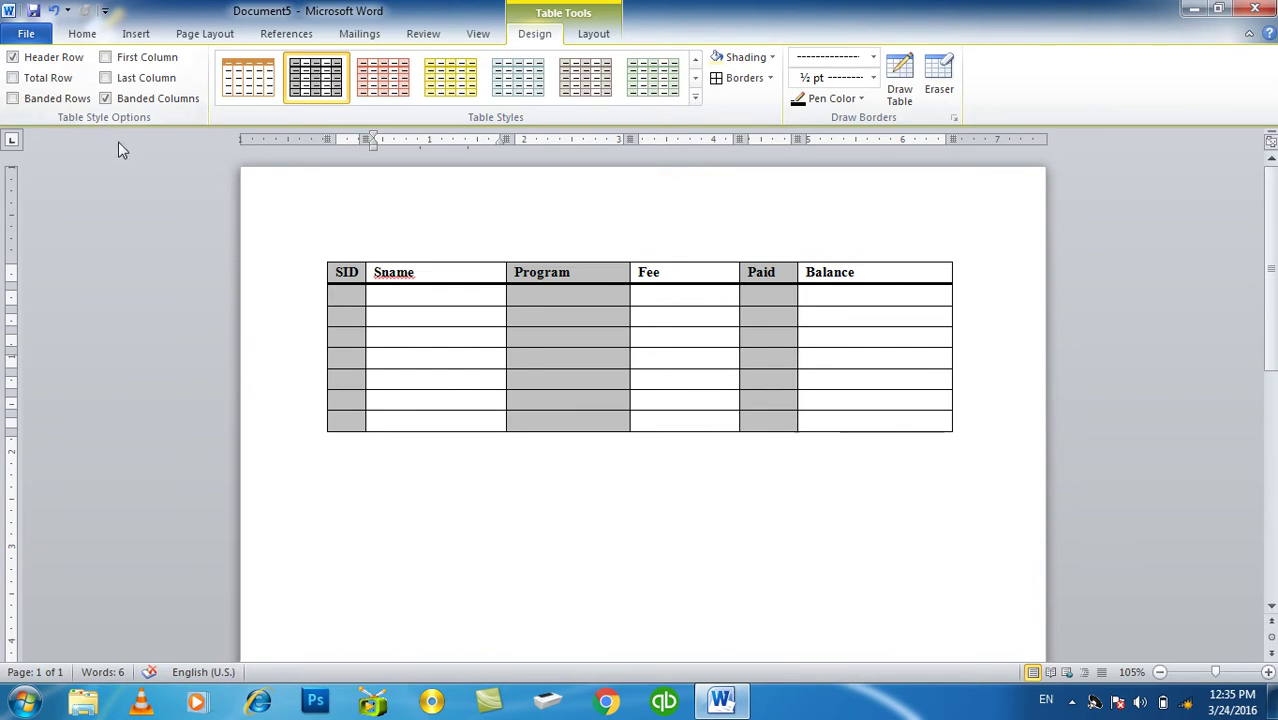
Step: Delete the entire styled table from the page
key("ctrl+a")
key("Delete")
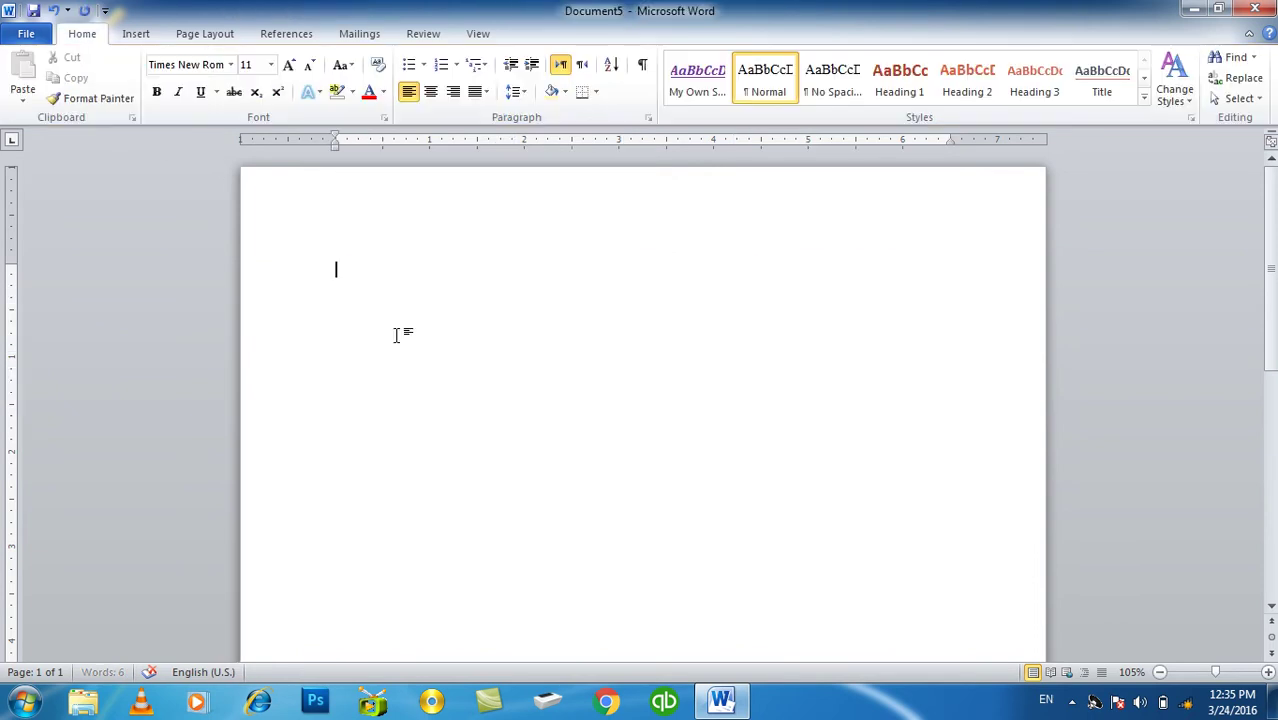
left_click(135, 33)
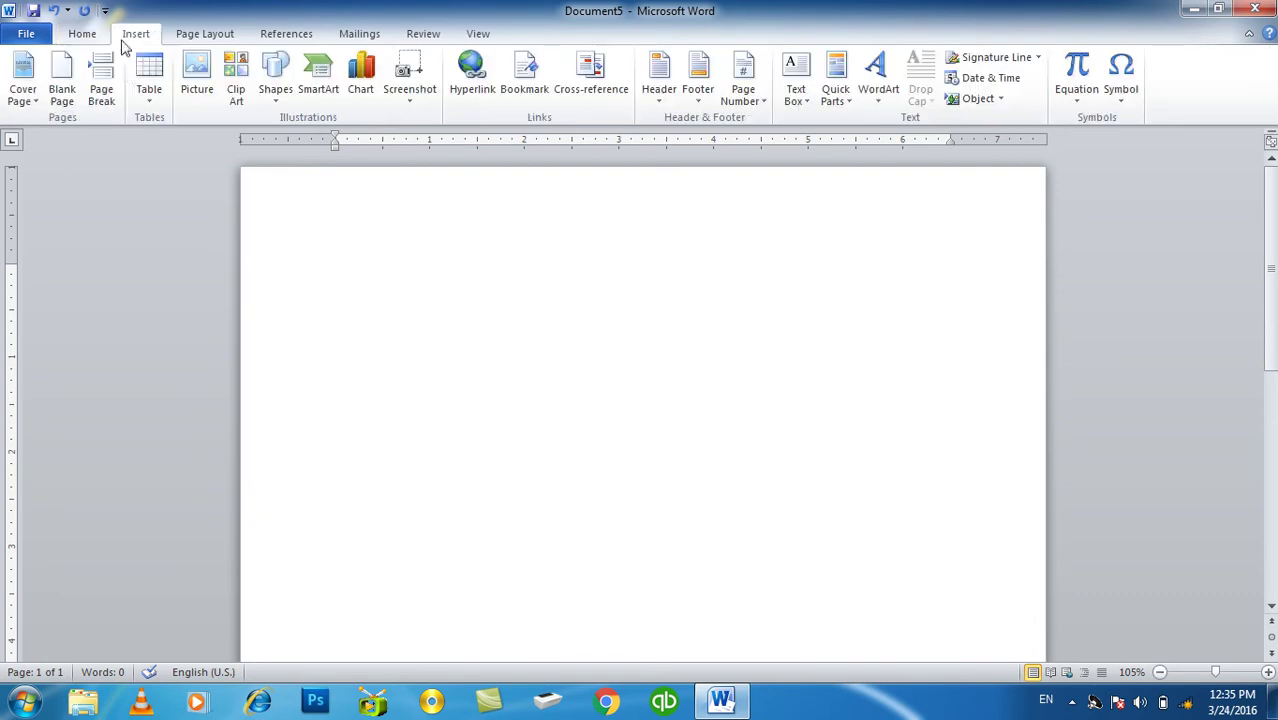
left_click(149, 80)
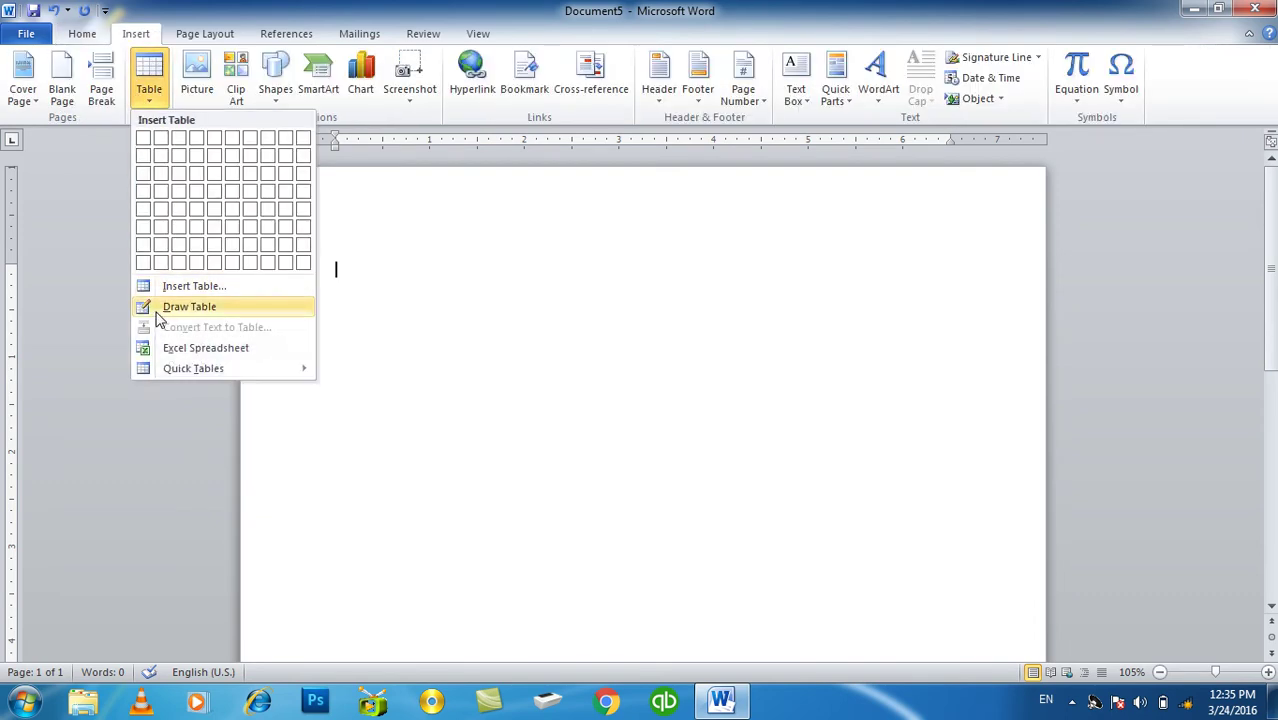
left_click(527, 343)
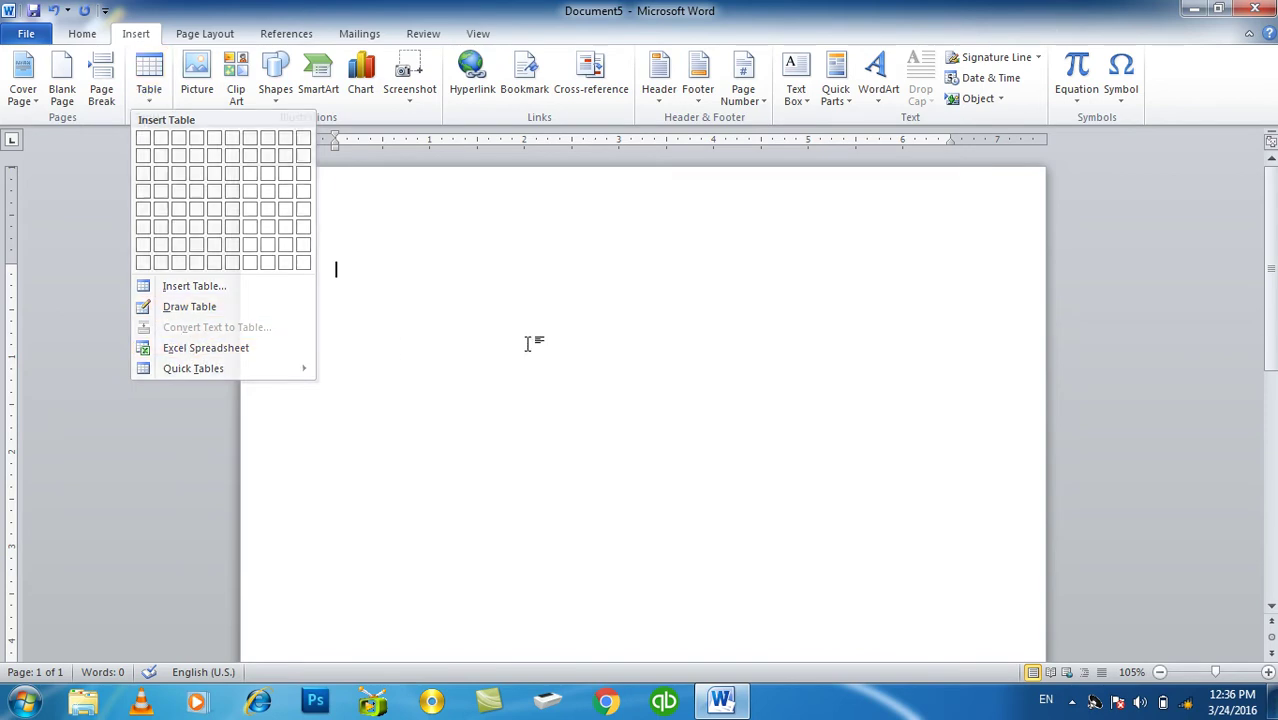
Step: Type 'Sname,Program,Fee,Paid,Balance', select it and bring up the Table choices to convert it
type("S")
key("BackSpace")
key("BackSpace")
key("BackSpace")
type("ame,")
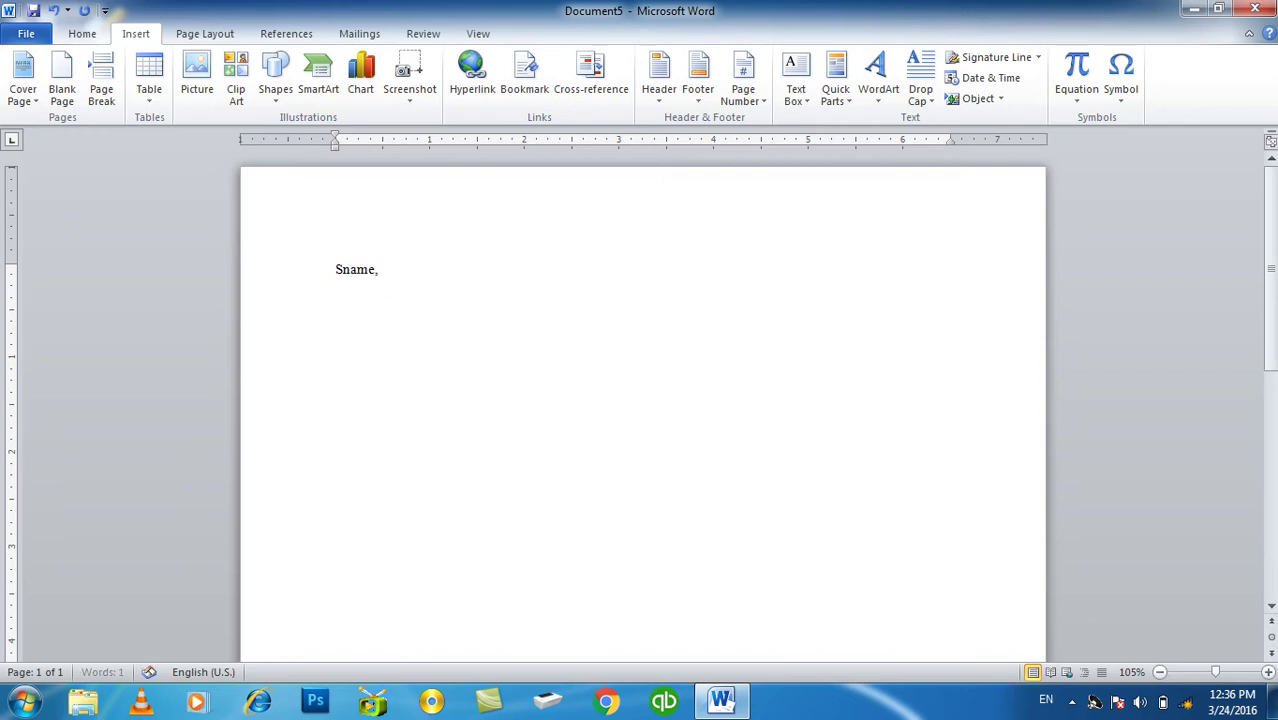
type("Program,Fee,Pa")
type("id")
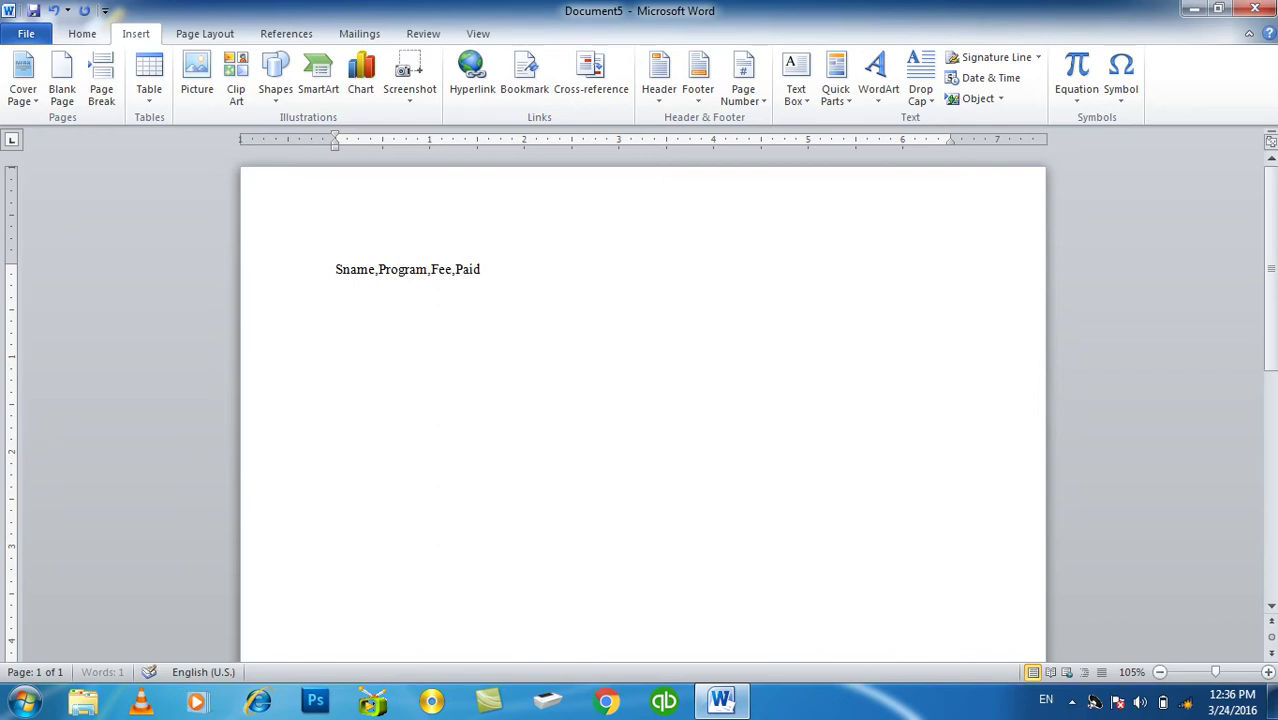
type(",Balance")
key("ctrl+a")
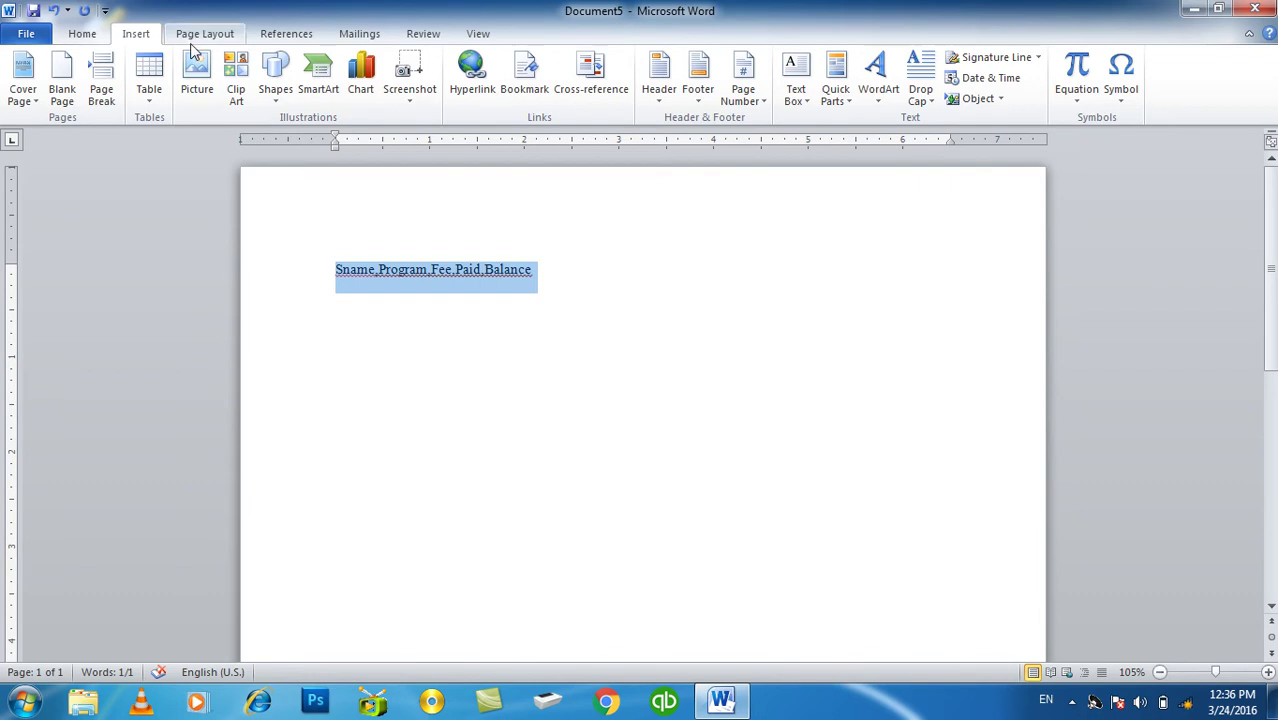
left_click(150, 95)
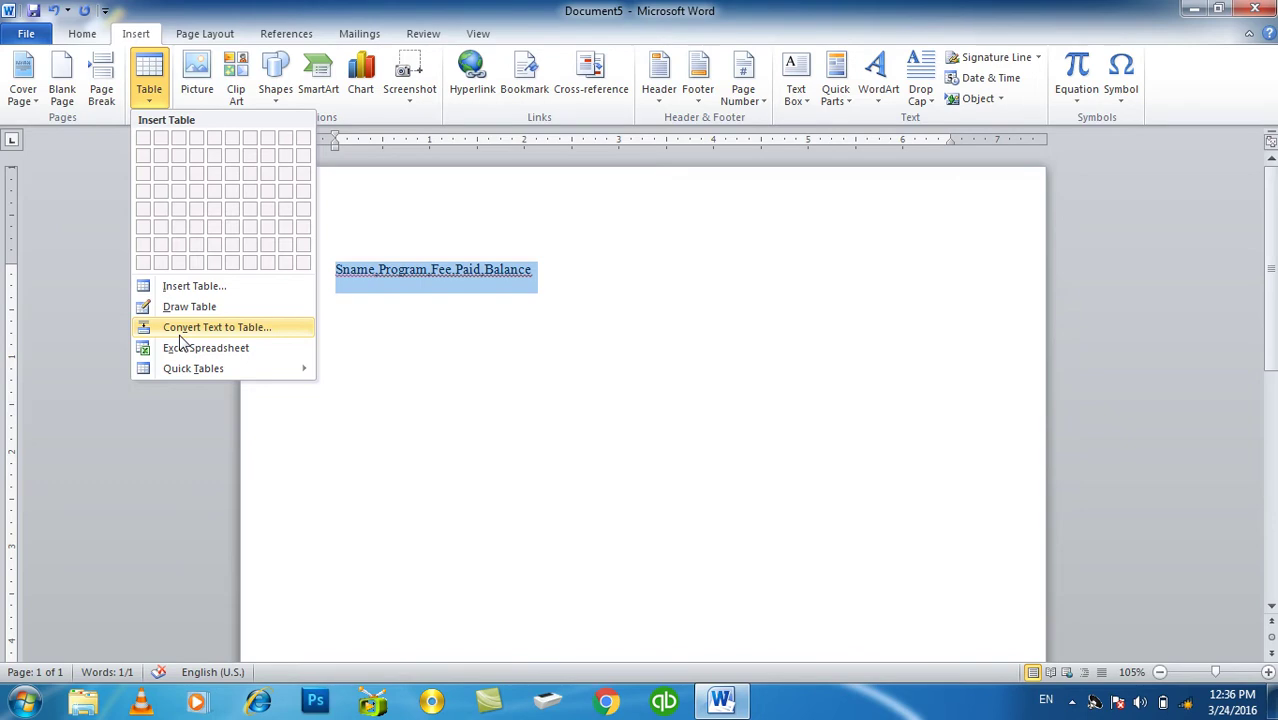
Step: Convert the Sname,Program,Fee,Paid,Balance line into a five-column table fitted to the window
left_click(180, 330)
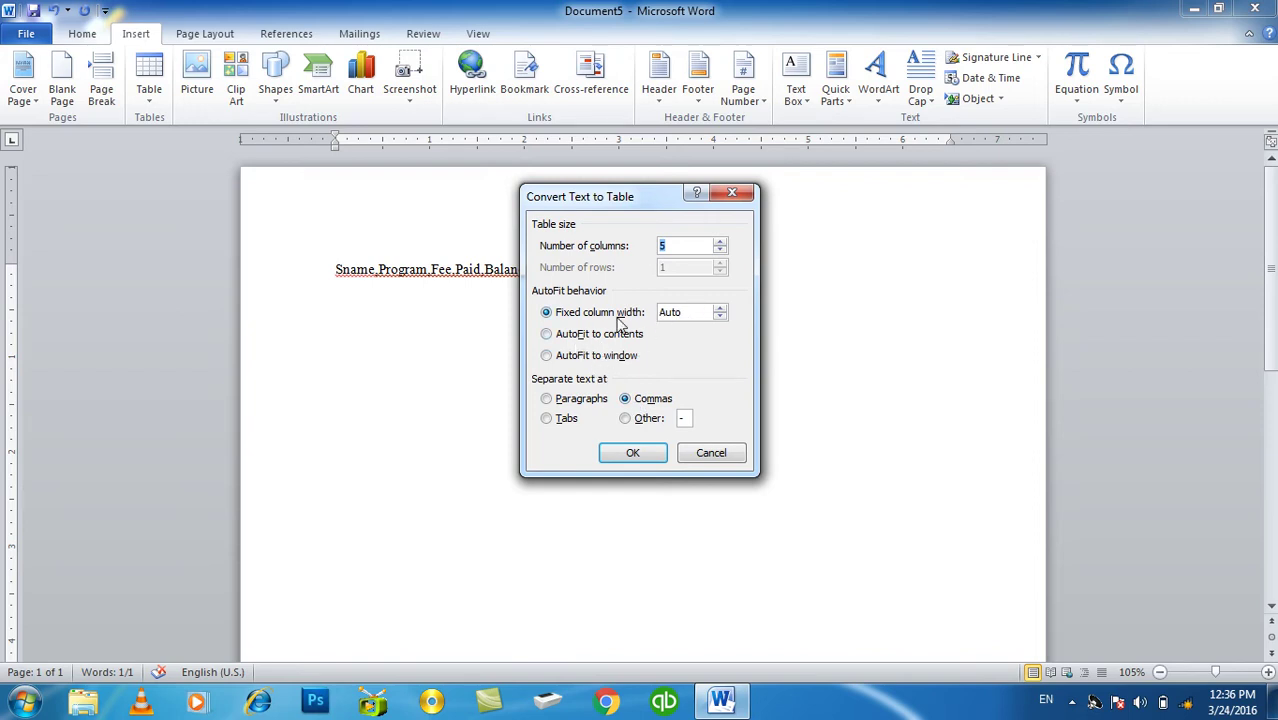
left_click(590, 366)
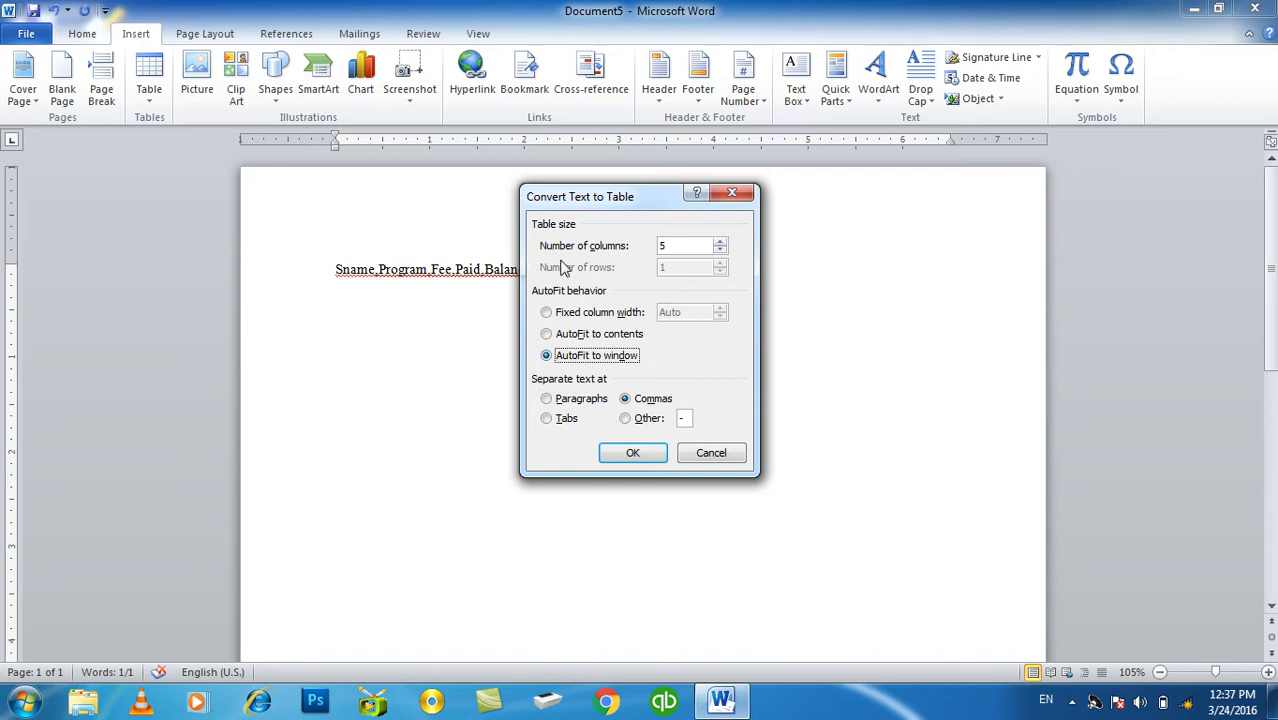
left_click(643, 455)
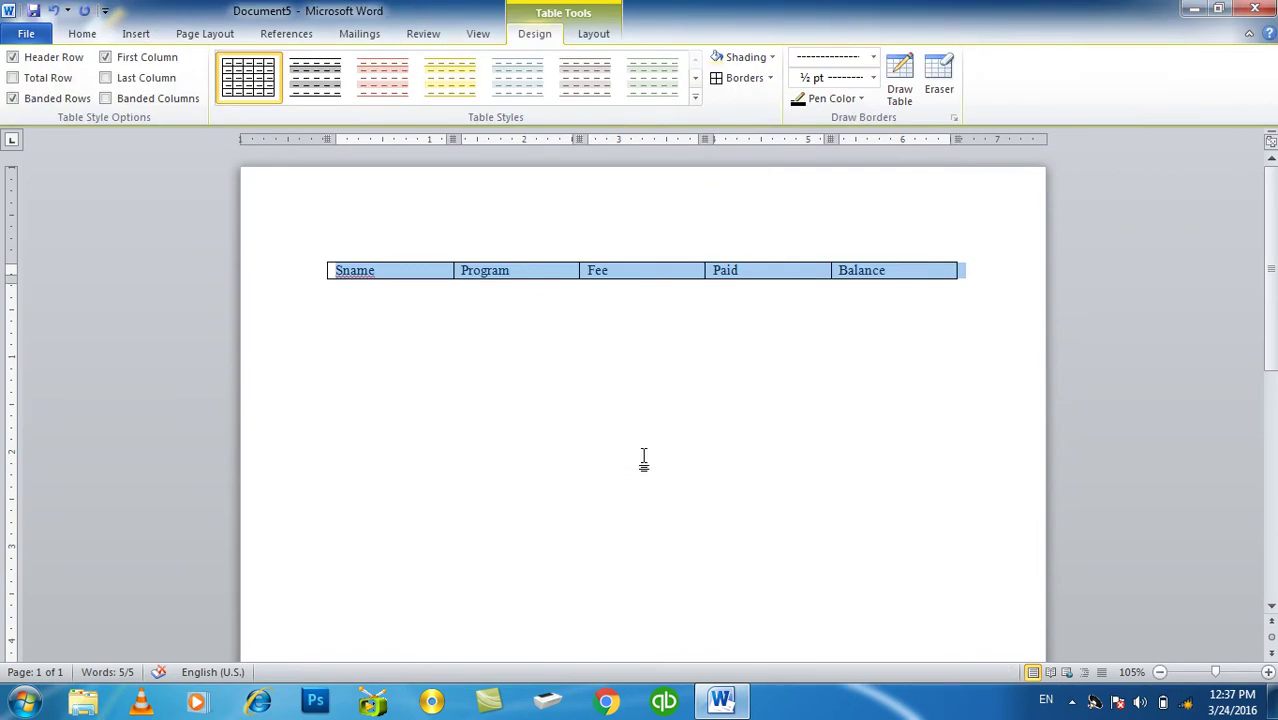
key("BackSpace")
Step: Embed a blank Excel spreadsheet in the document
left_click(136, 33)
left_click(148, 80)
mouse_move(195, 366)
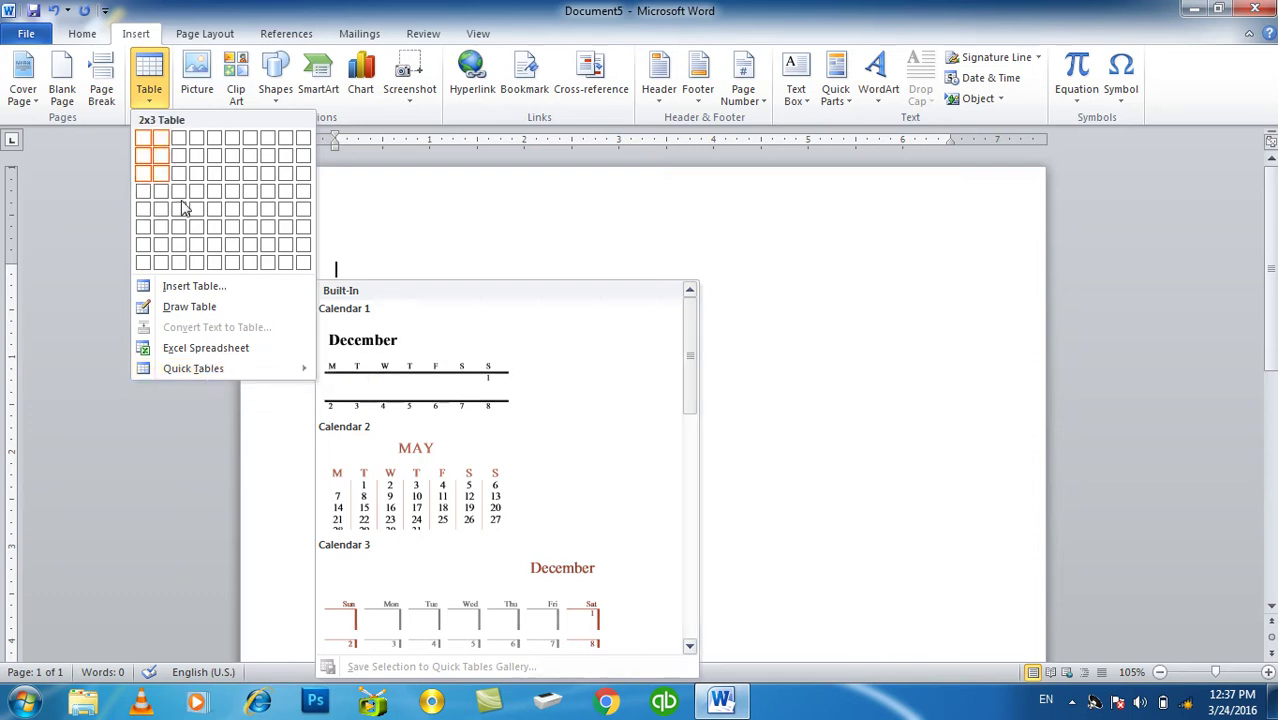
left_click(200, 348)
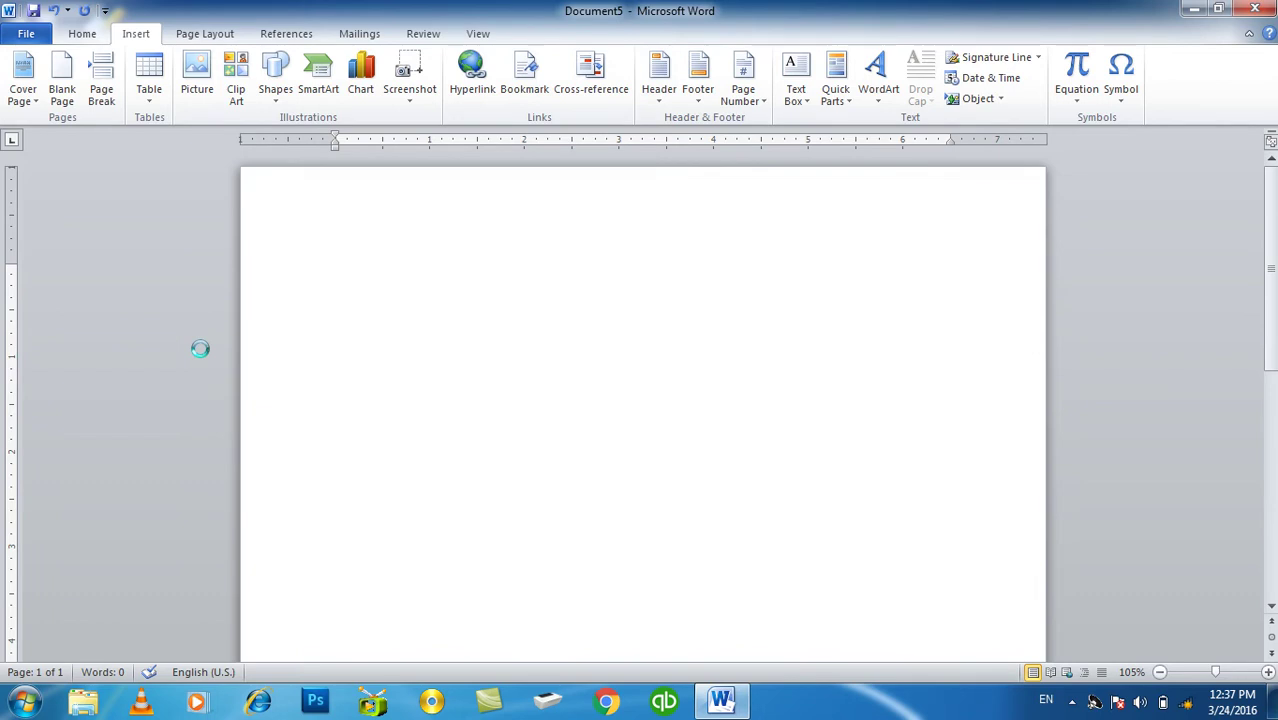
Step: Enter the column headers SID, Sname, Program and Fee in row 1
type("Sname")
key("Escape")
type("SUID")
key("BackSpace")
key("Escape")
type("SID")
key("Tab")
type("Sname")
key("Tab")
type("Program")
key("Tab")
type("Fee")
key("Tab")
key("shift+Tab")
key("shift+Tab")
key("shift+Tab")
key("Return")
Step: Enter IDs 1–5 and names Islam, Khan, Jan, Salam and Kamal
type("1 2 3 43 5")
key("Up")
type("4")
key("Tab")
key("Up")
key("Up")
key("Up")
type("Islam")
key("Return")
type("Khan")
key("Return")
type("Jan")
key("Return")
type("Salam")
key("Return")
type("Kamal")
key("Tab")
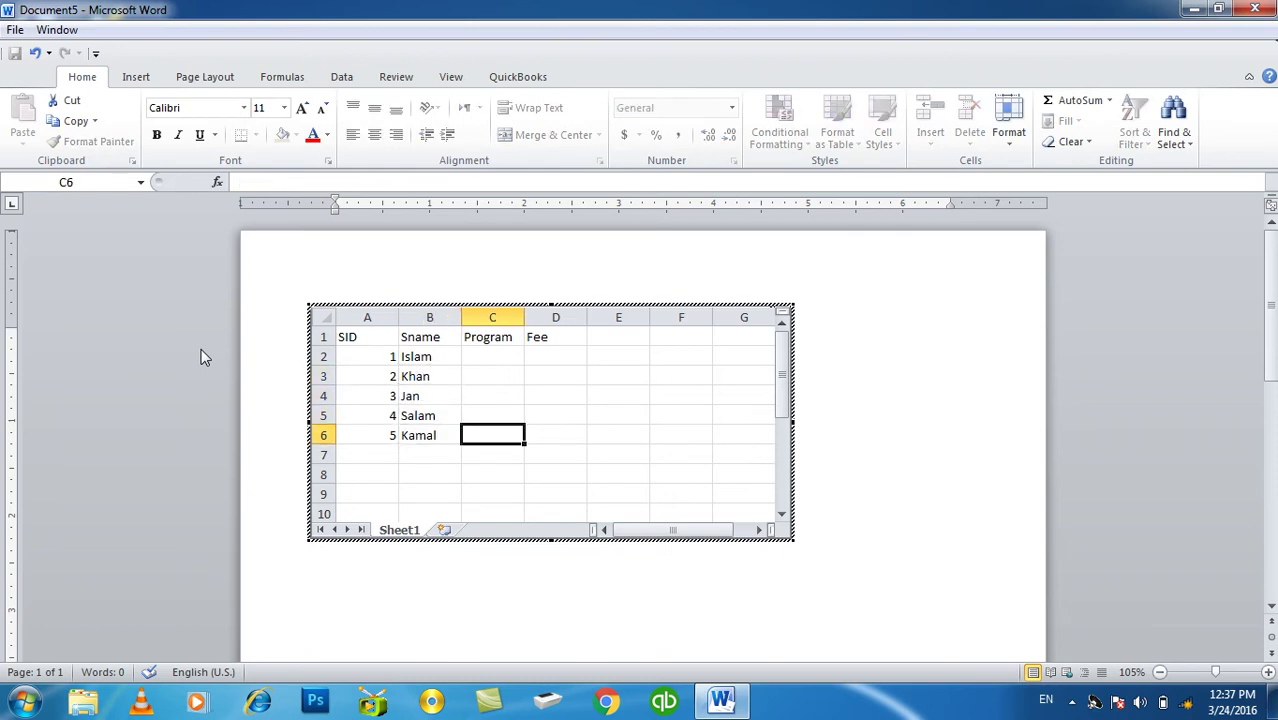
Step: Fill Program with DIT and Fee with 1000 for all five students
key("Up")
key("Up")
key("Up")
key("shift+Down")
key("shift+Down")
key("shift+Down")
key("shift+Down")
key("shift+Up")
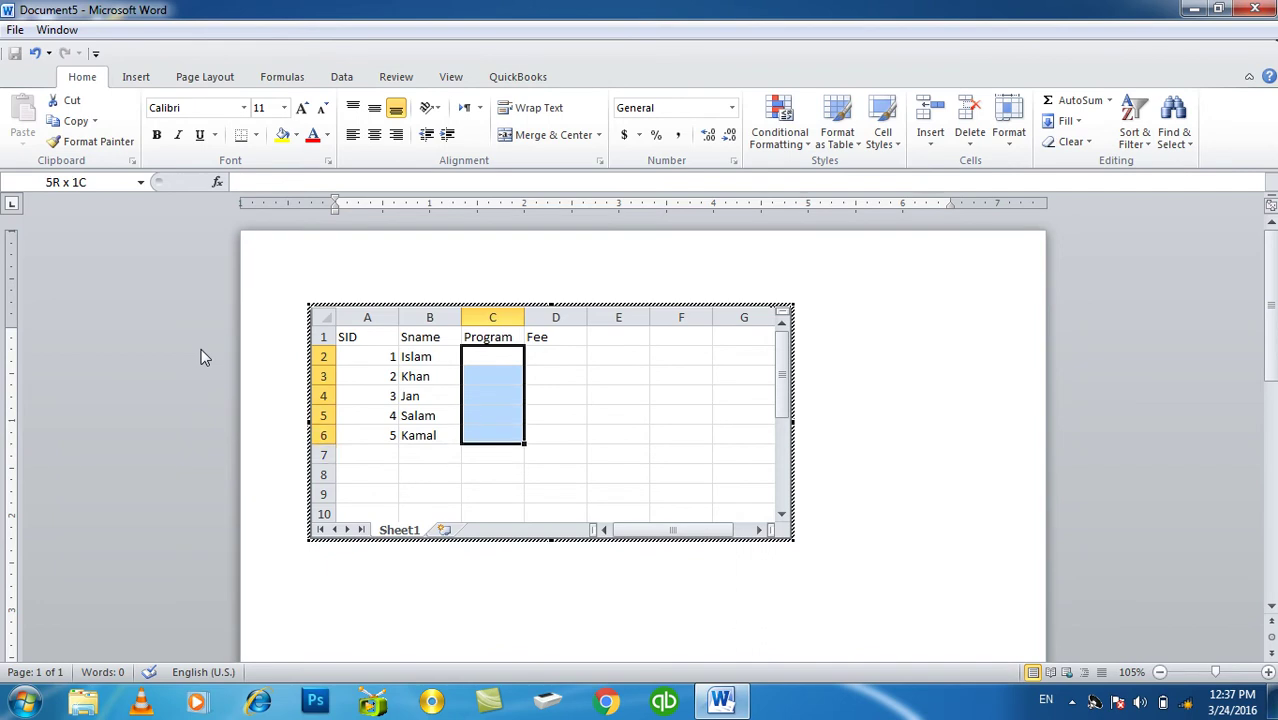
type("DOT")
key("BackSpace")
key("BackSpace")
type("IT")
key("ctrl+Return")
key("Right")
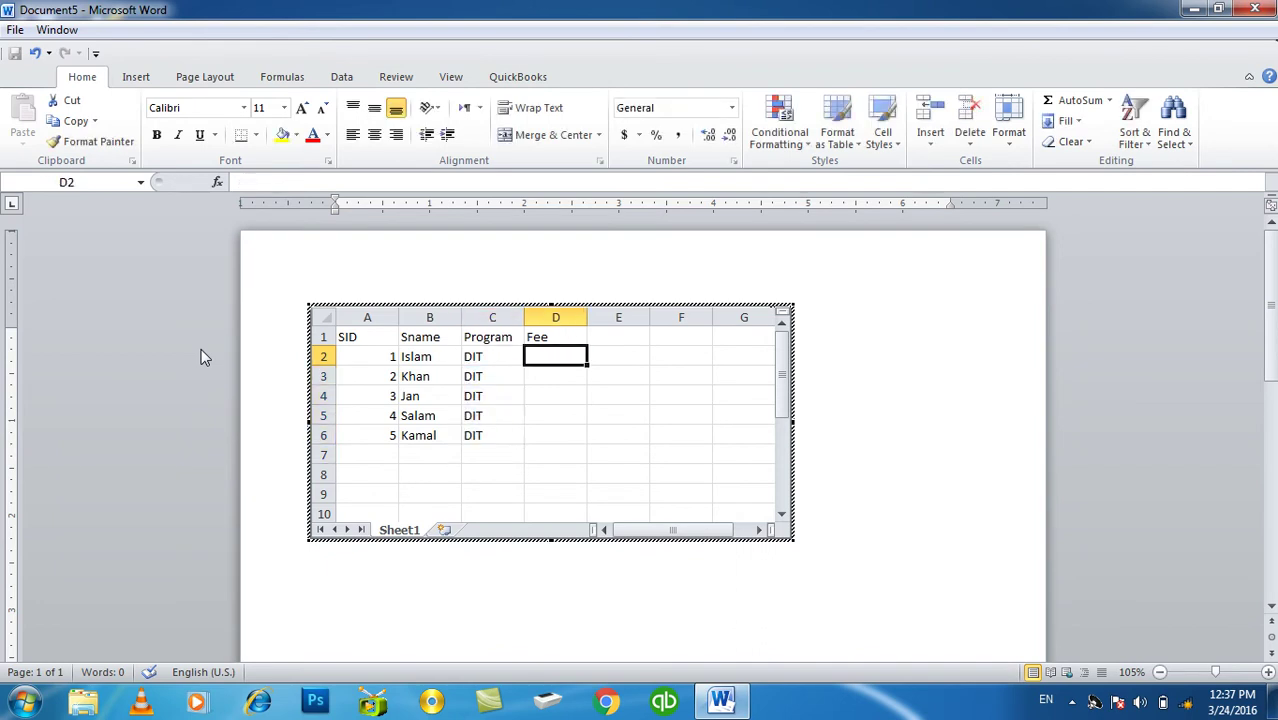
key("shift+Down")
key("shift+Down")
key("shift+Down")
key("shift+Down")
type("1000")
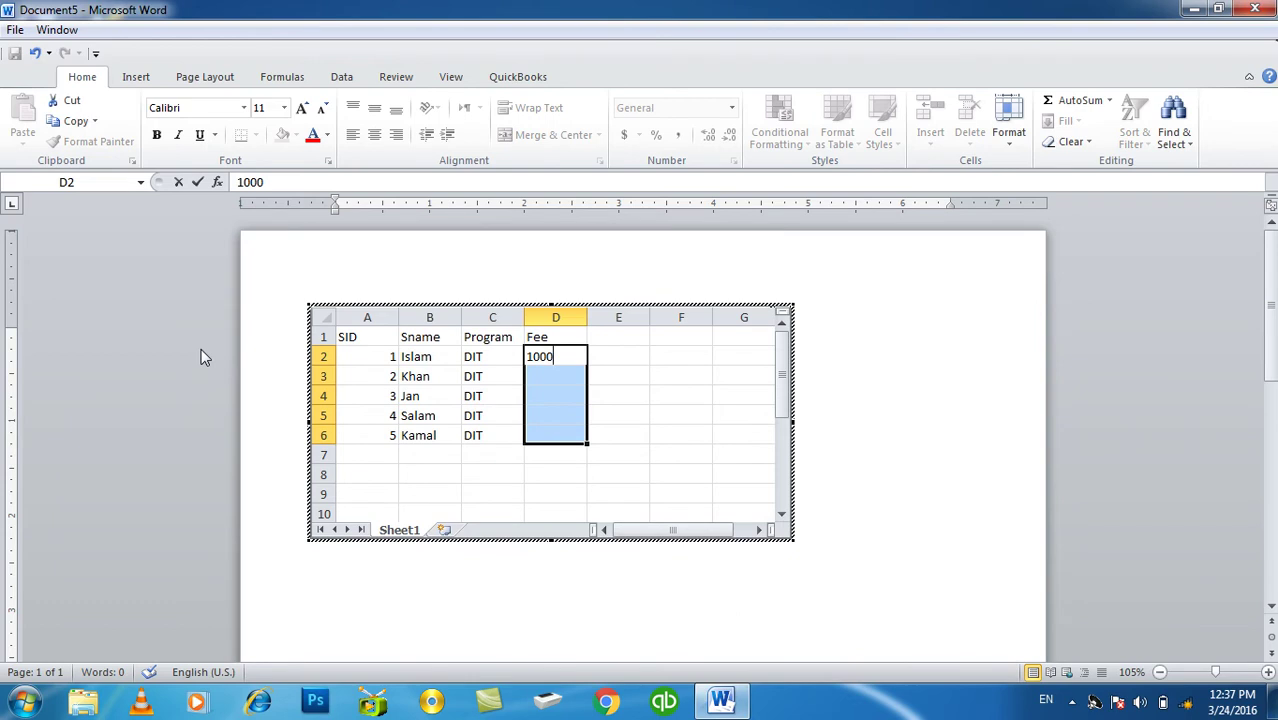
key("ctrl+Return")
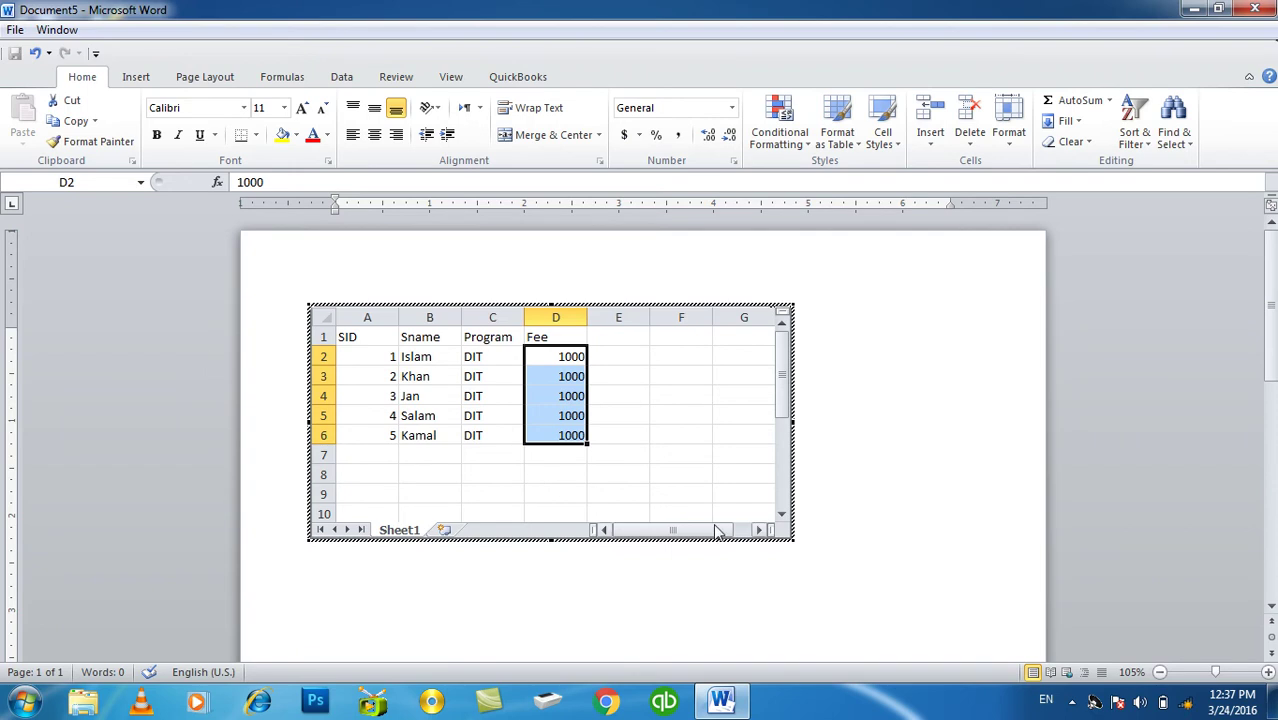
Step: Shrink the spreadsheet frame to show only the data and return to the document
left_click_drag(789, 538, 614, 462)
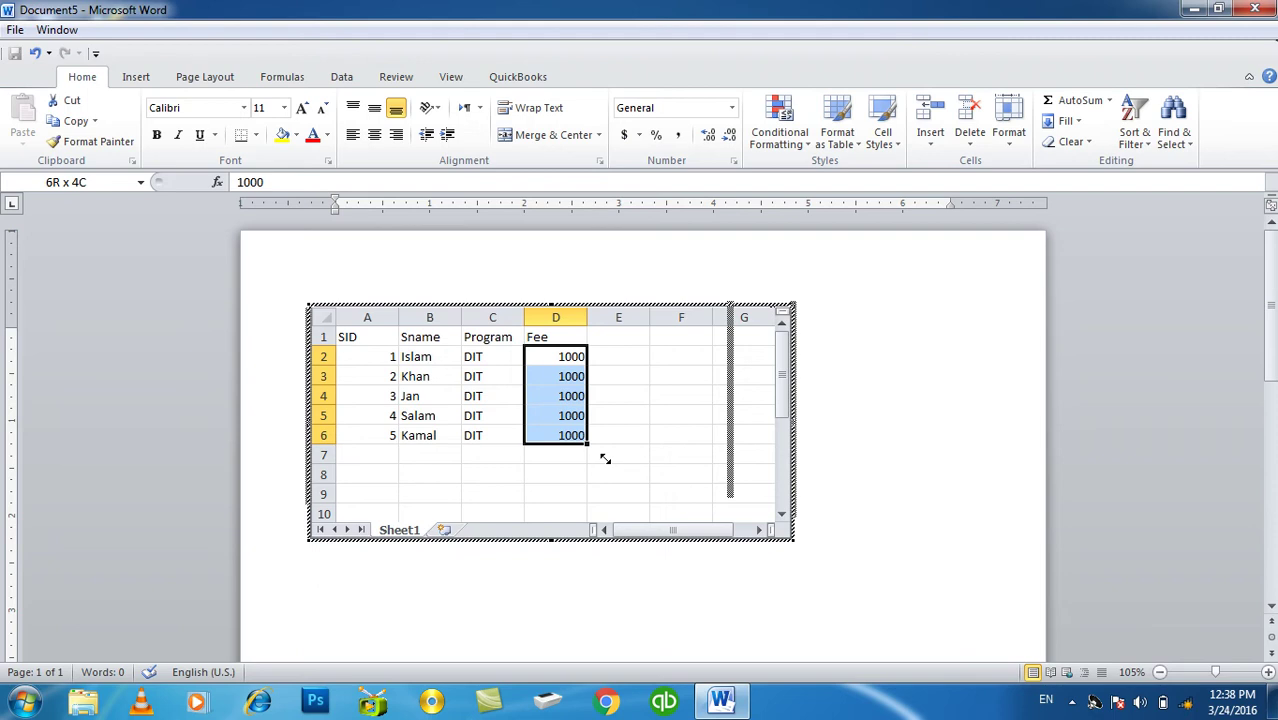
left_click_drag(604, 458, 605, 459)
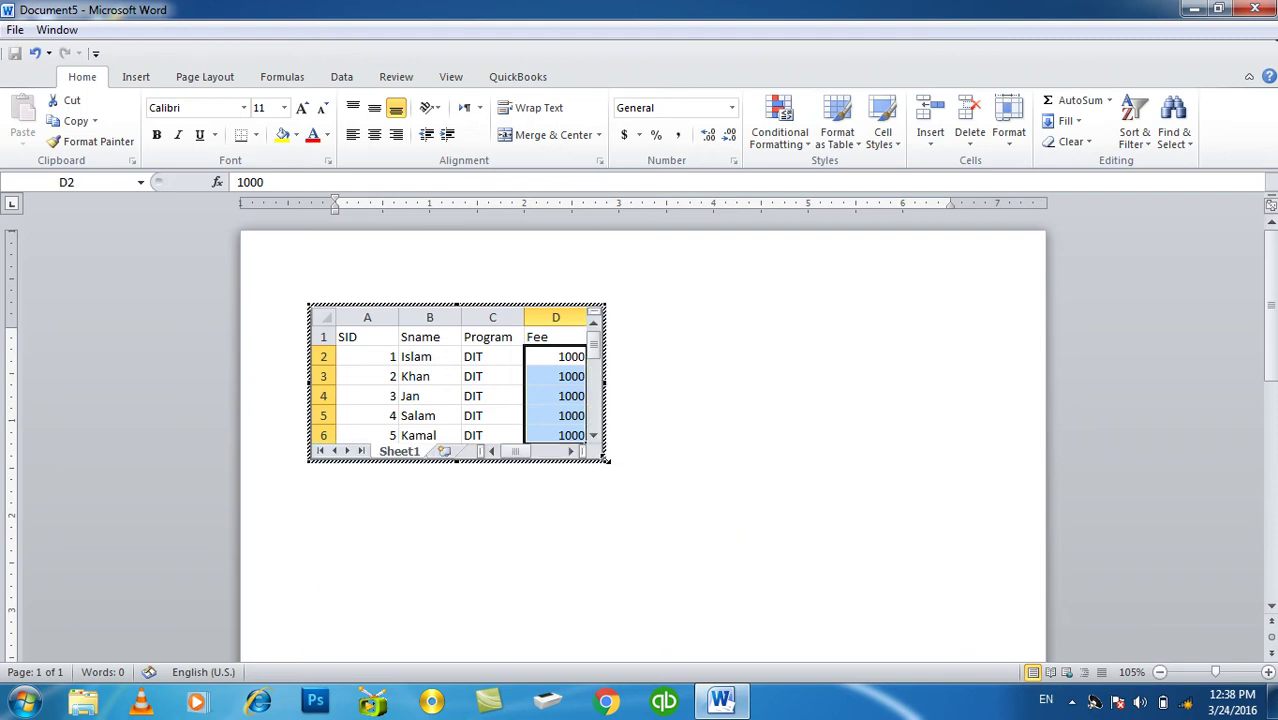
left_click(668, 441)
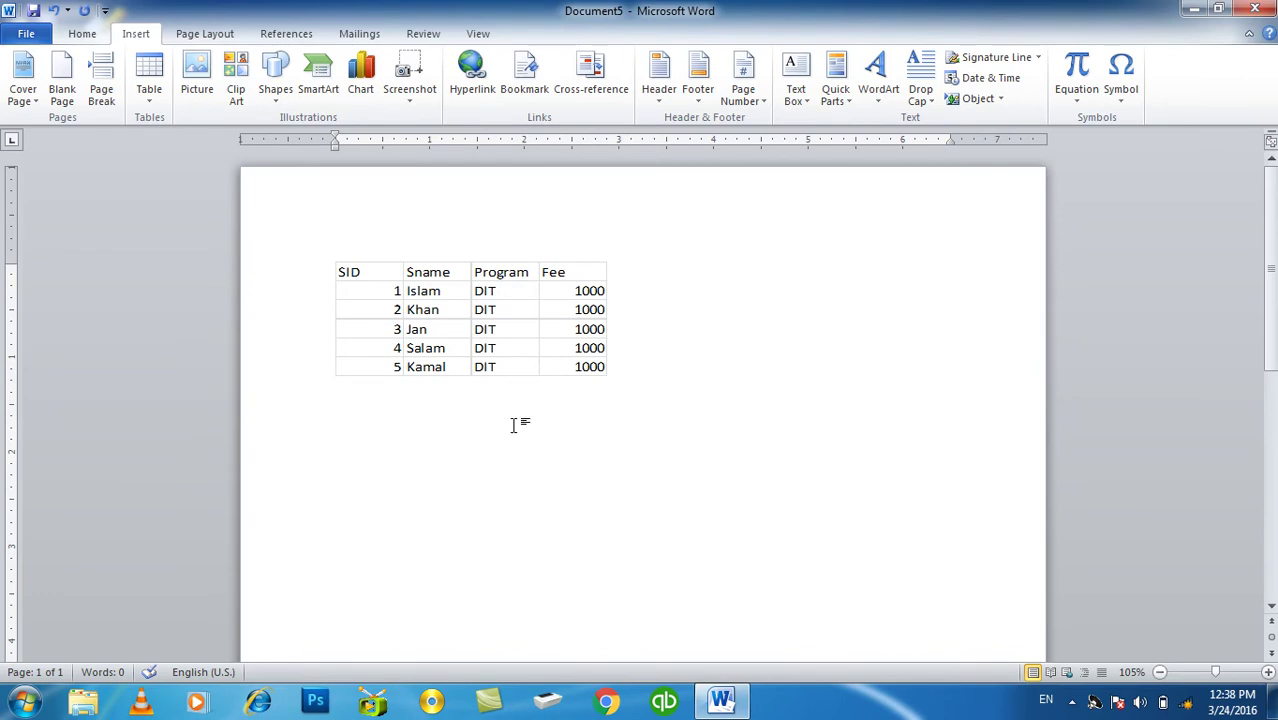
Step: Add the title 'Computer Class Student Record' above the table and centre both
key("Return")
key("Up")
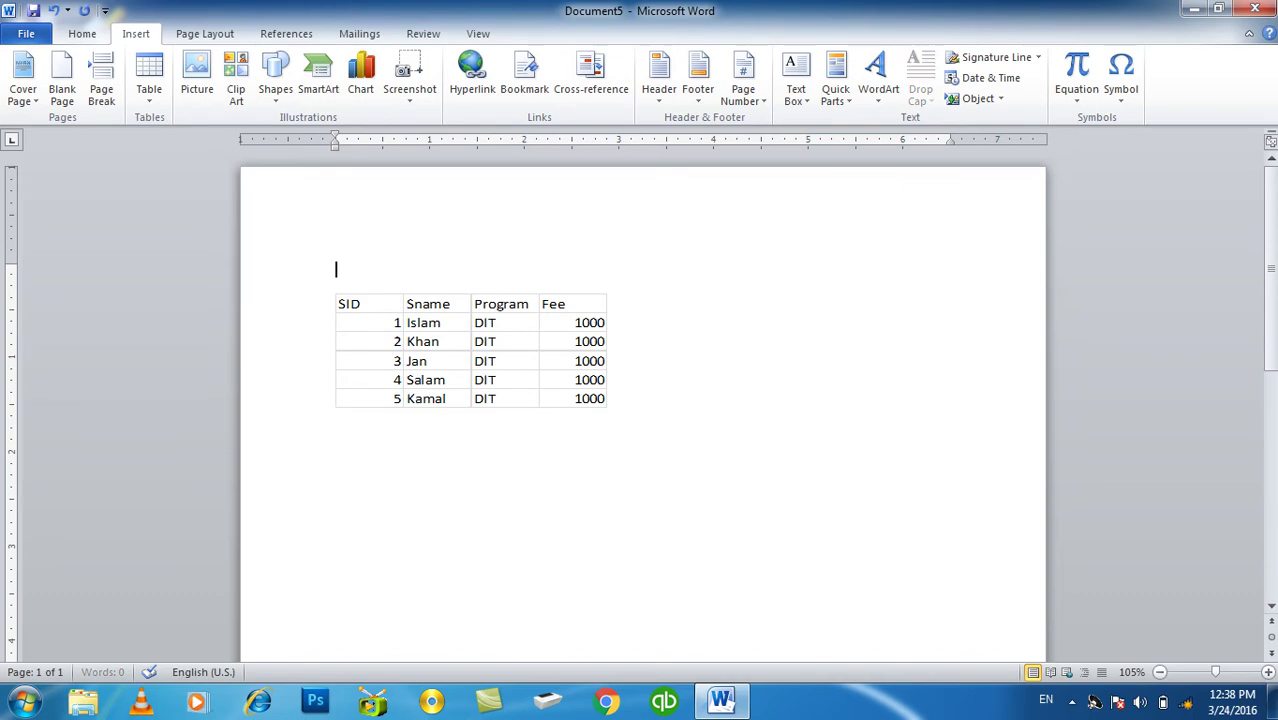
type("Stu")
type("nt")
key("BackSpace")
key("BackSpace")
key("BackSpace")
key("BackSpace")
type("Computer Cla")
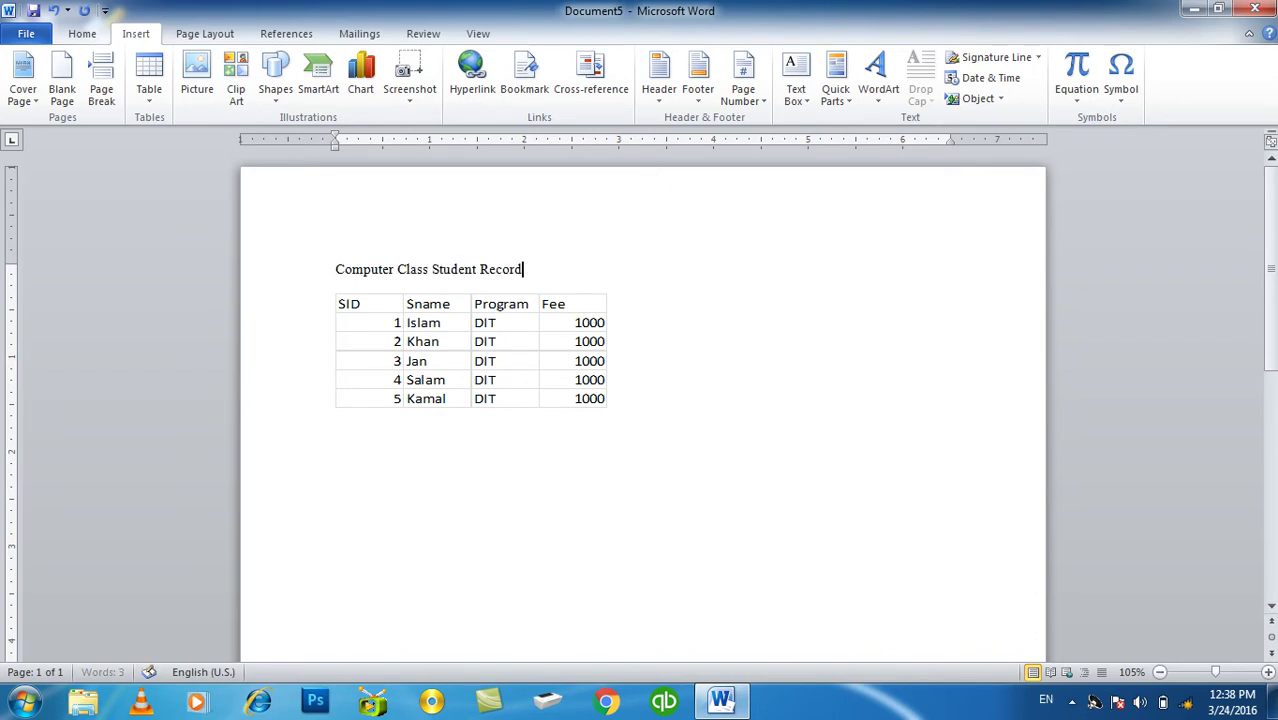
key("ctrl+a")
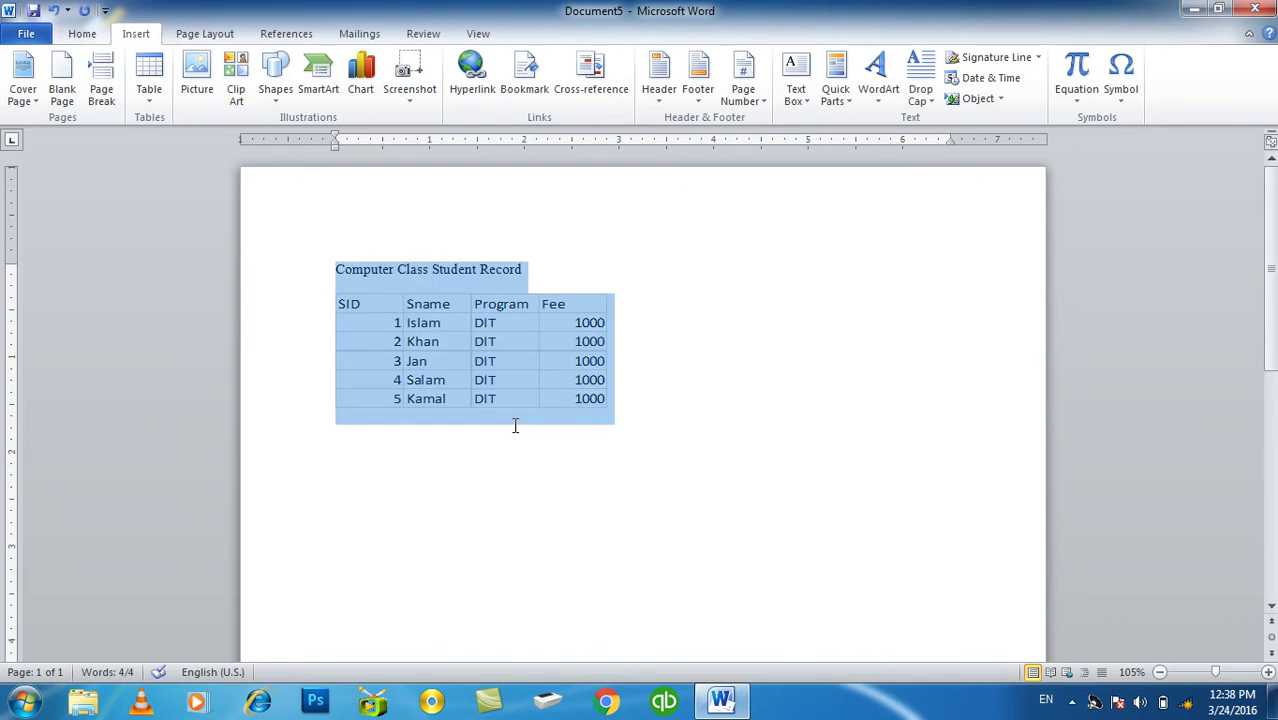
key("ctrl+e")
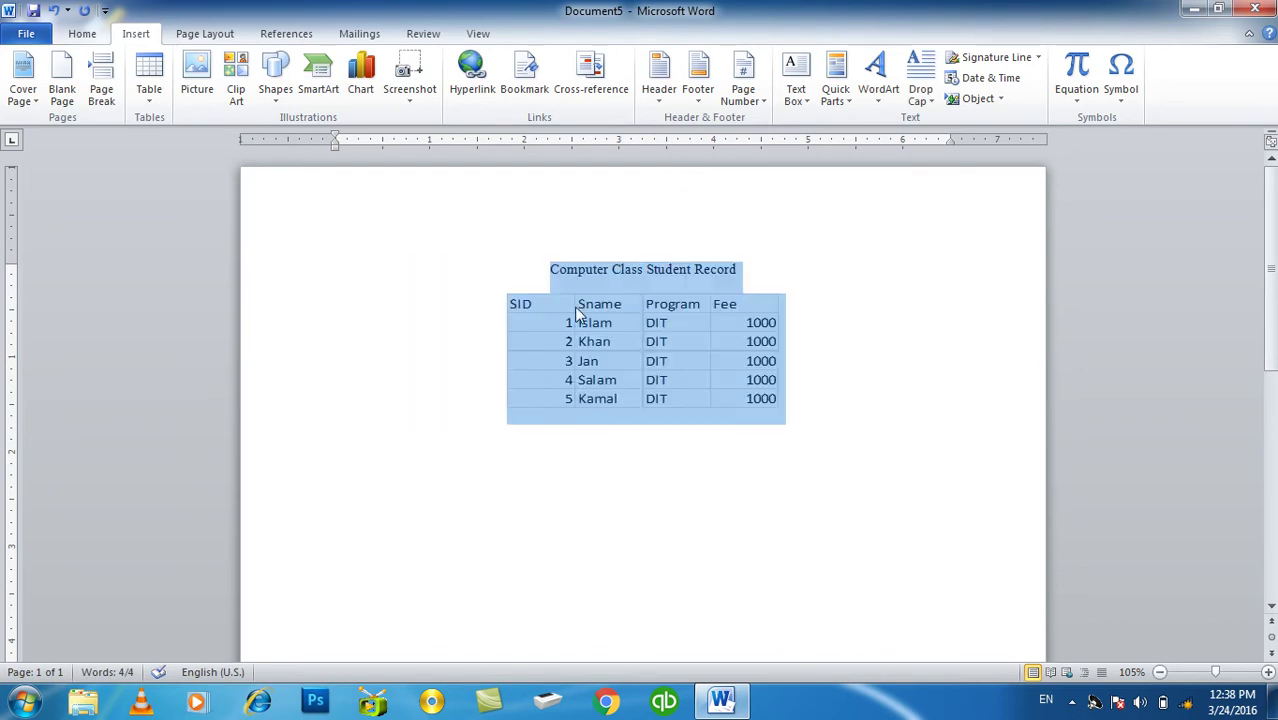
Step: Make the title bold and enlarge it by four font sizes
triple_click(606, 272)
key("ctrl+shift+period")
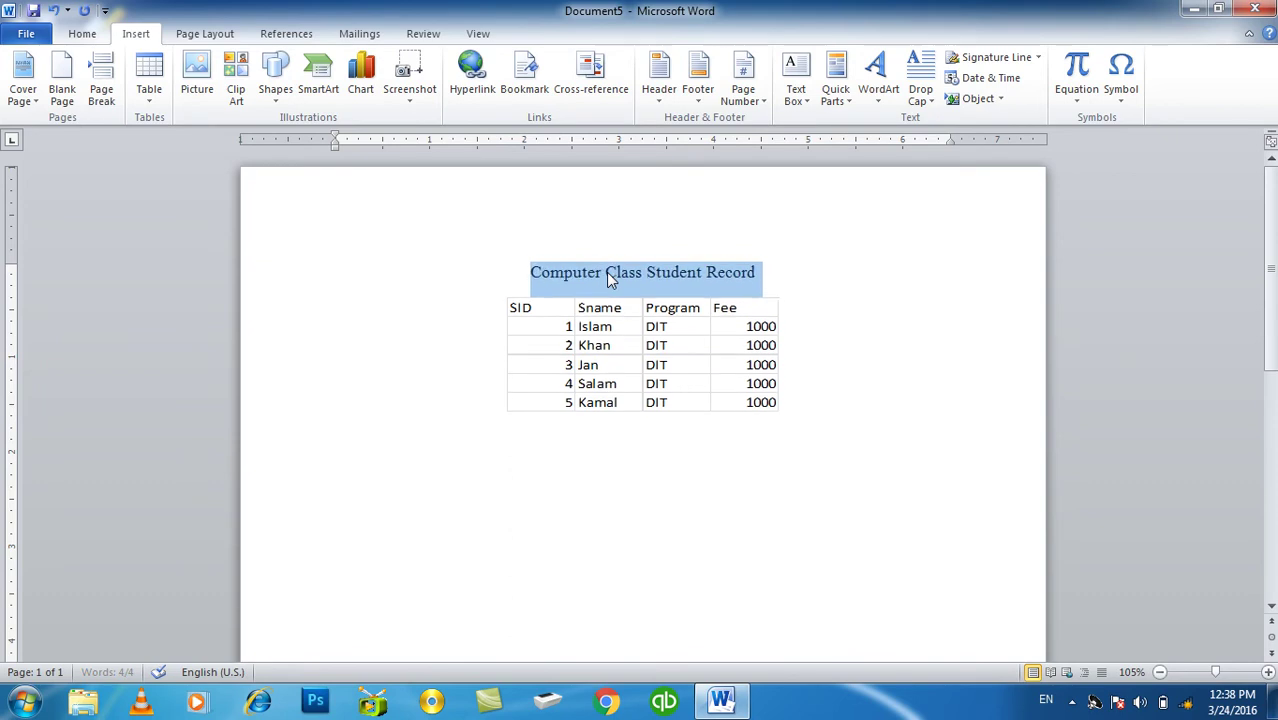
key("ctrl+shift+period")
key("ctrl+shift+period")
key("ctrl+b")
key("ctrl+shift+period")
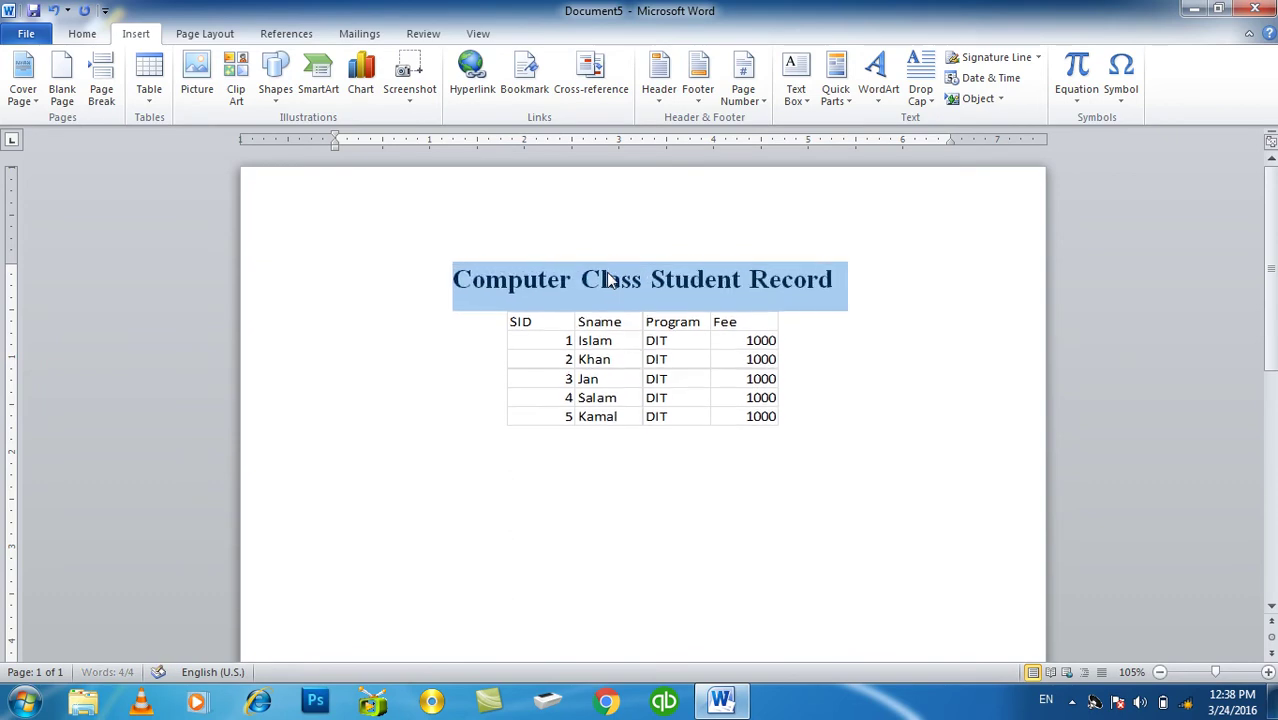
key("ctrl+shift+period")
double_click(607, 220)
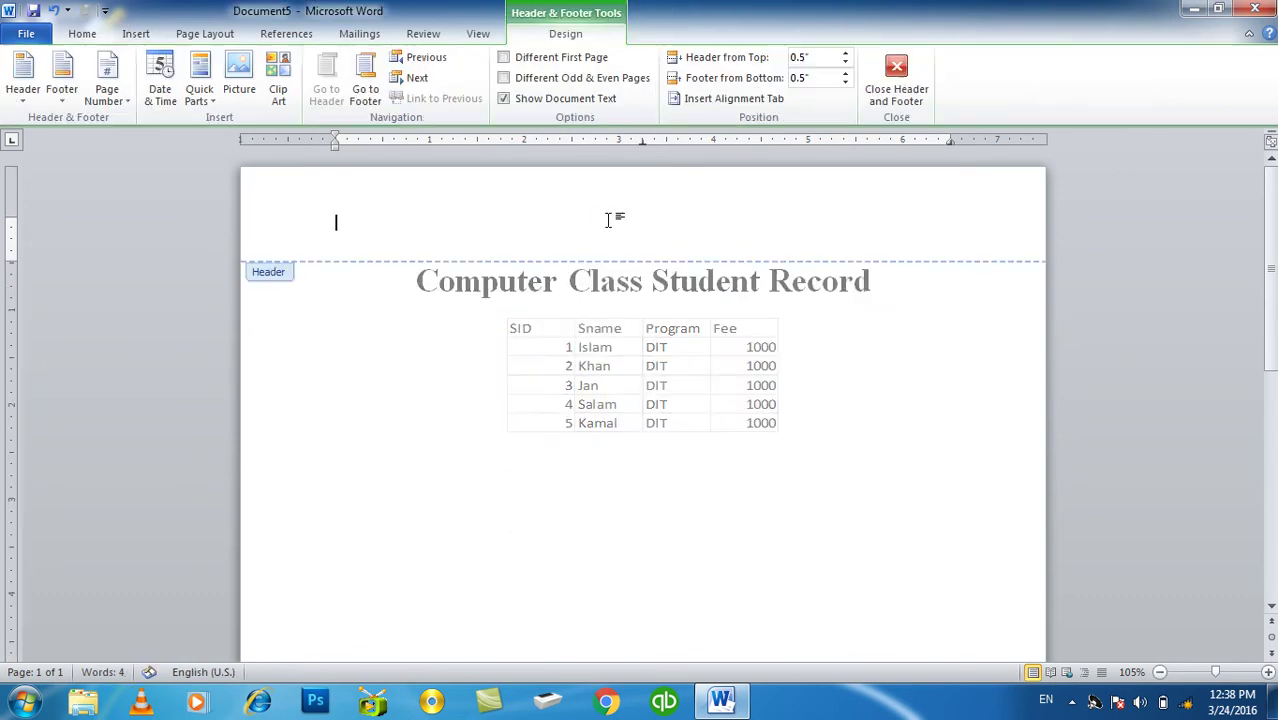
Step: Write the header 'Qazawart Education Institute Computer Class Student Record', centred, enlarged and bold
type("Qazaw")
type("art Ec")
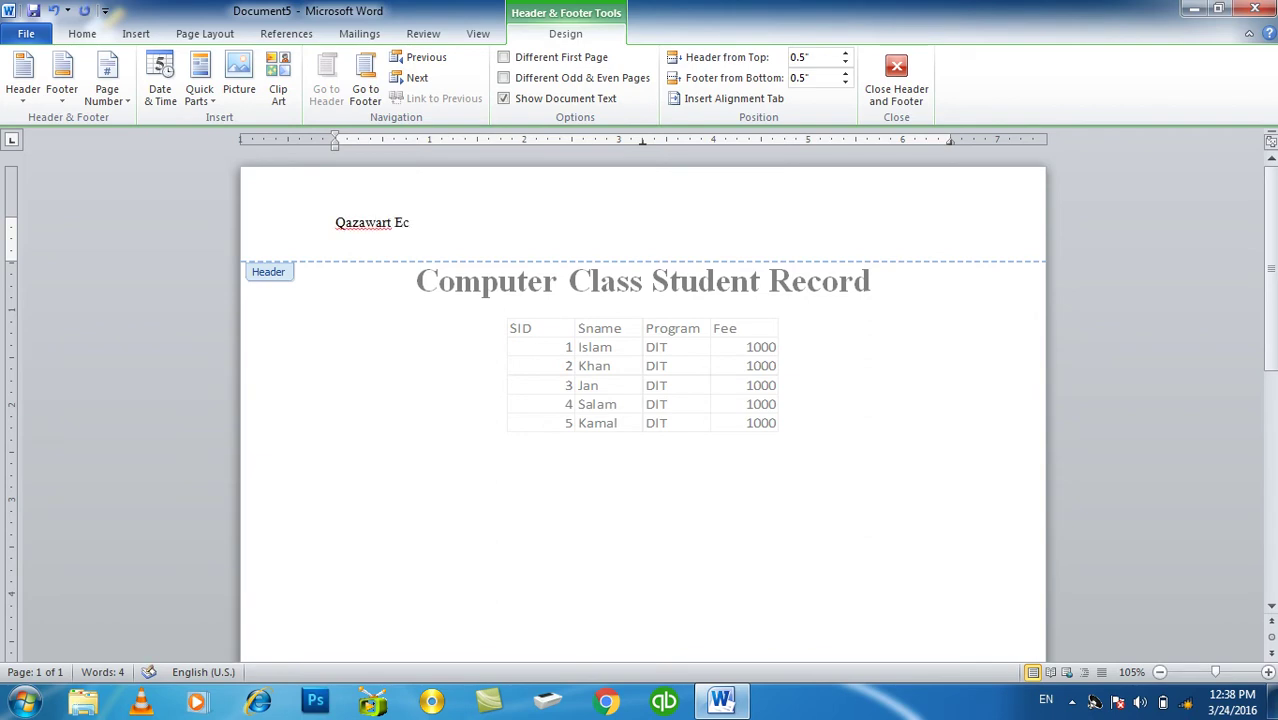
type(" IOn")
type("Computer Class Student Record")
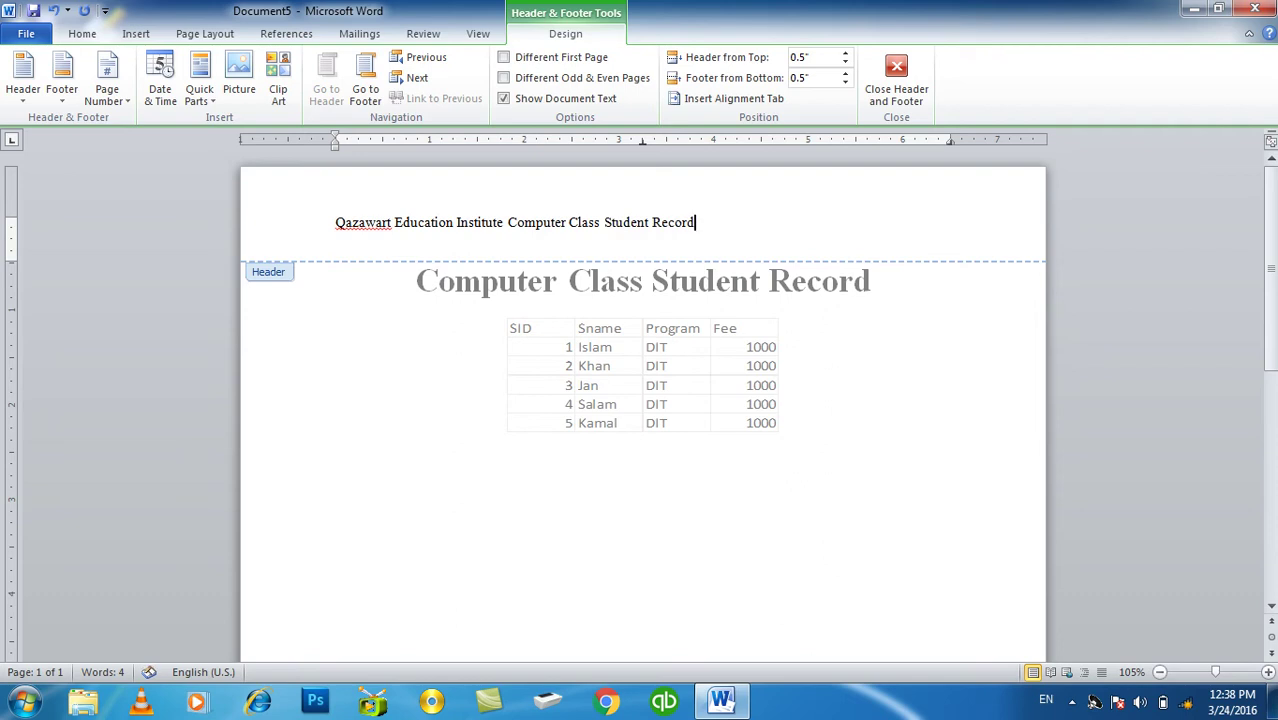
key("ctrl+e")
triple_click(608, 222)
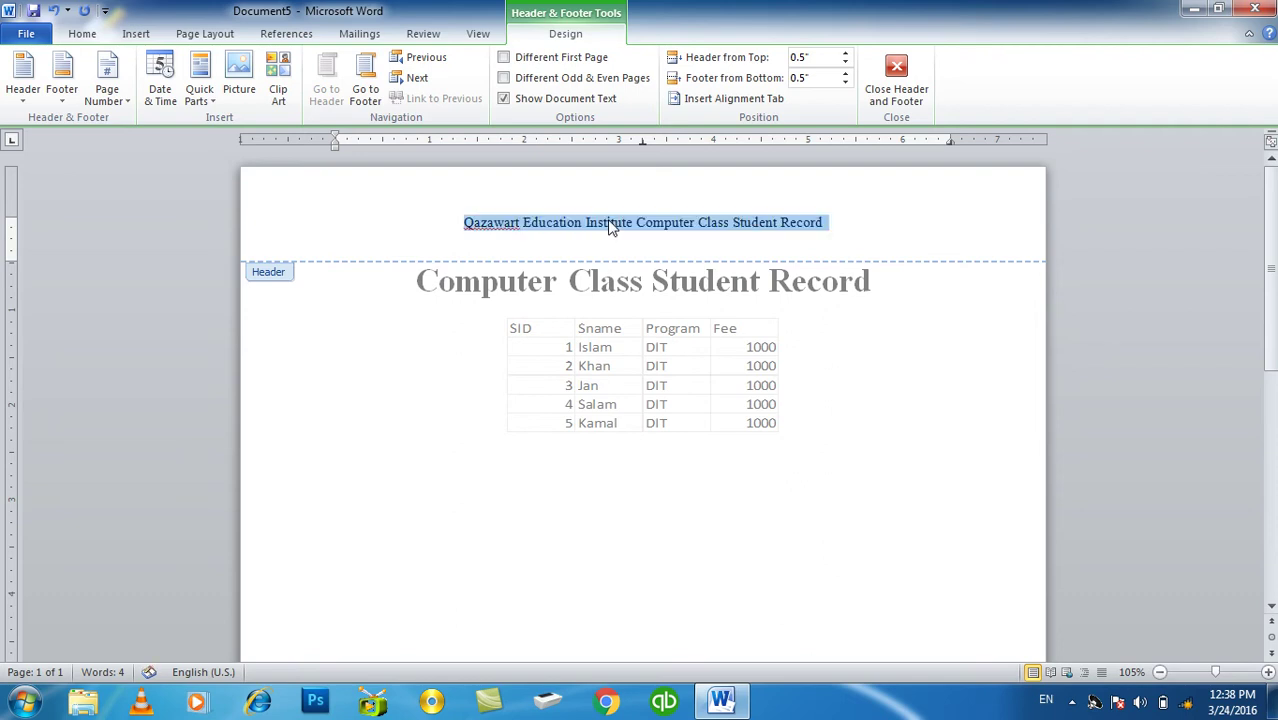
key("ctrl+shift+period")
key("ctrl+shift+period")
key("ctrl+shift+period")
key("ctrl+shift+period")
key("ctrl+b")
key("ctrl+shift+period")
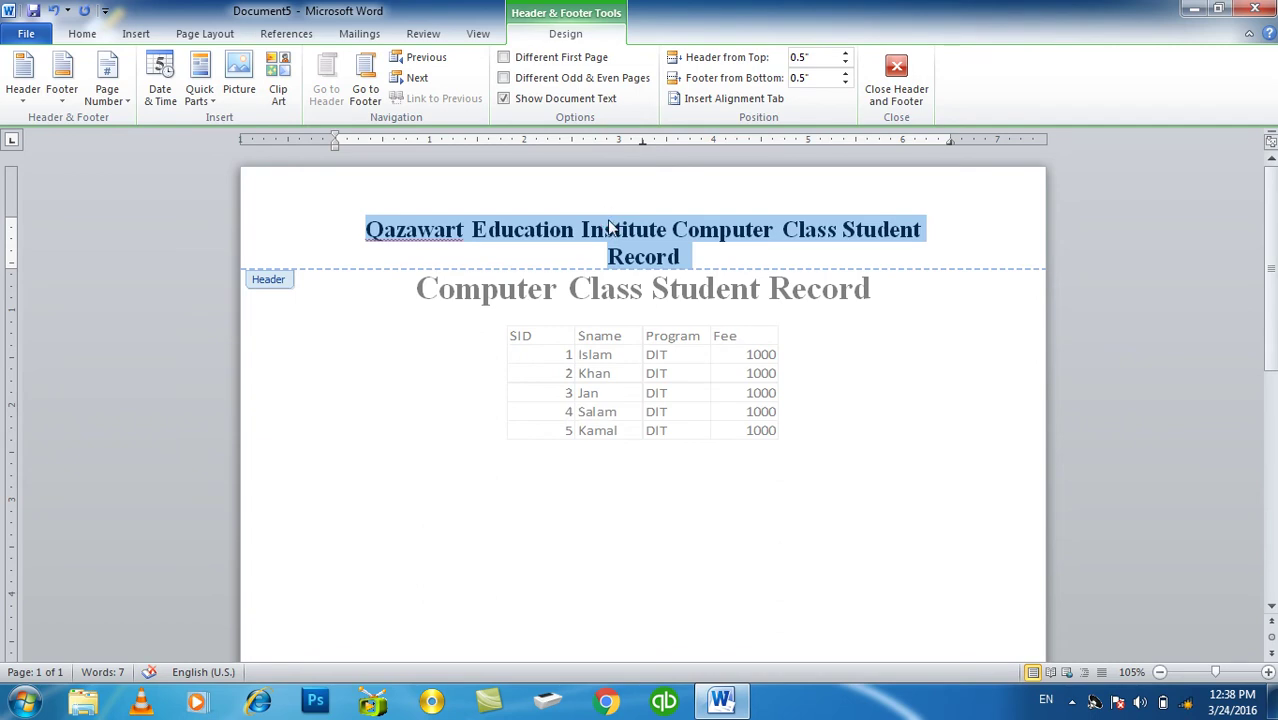
Step: After a print preview, shrink the body title to 24 pt and the header to one bold line
key("ctrl+p")
key("Escape")
key("ctrl+shift+comma")
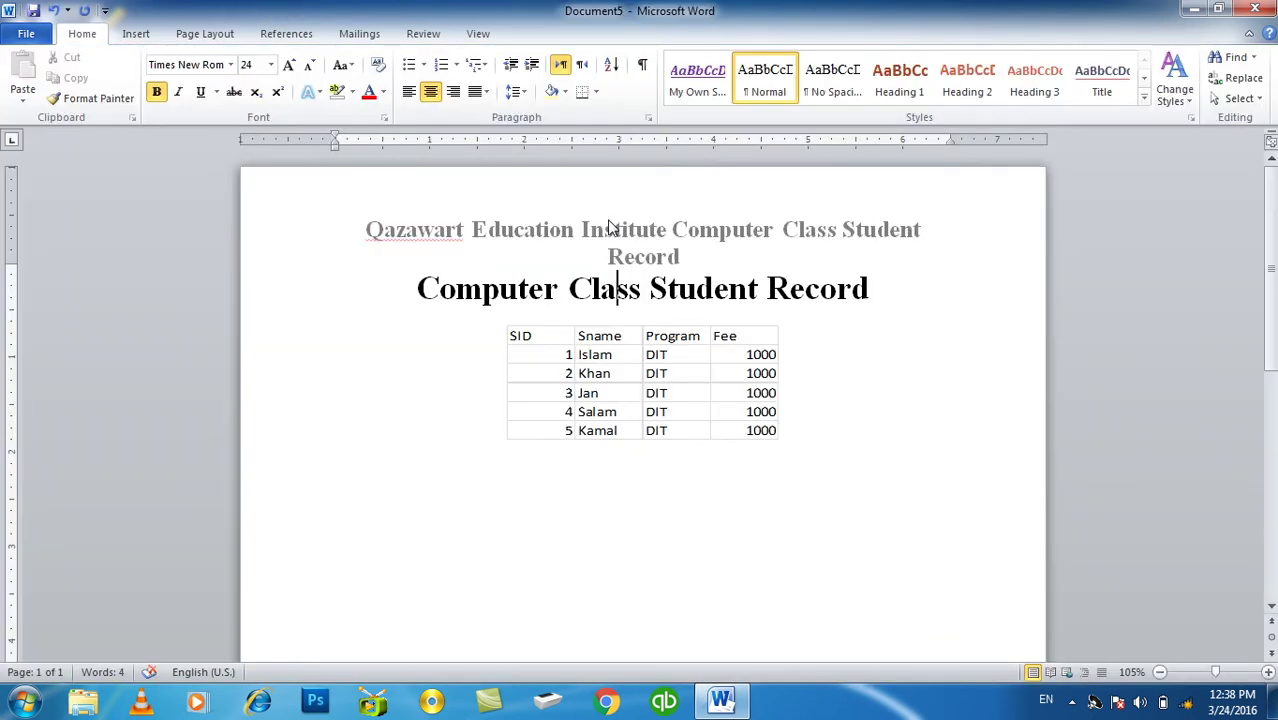
double_click(628, 238)
triple_click(628, 238)
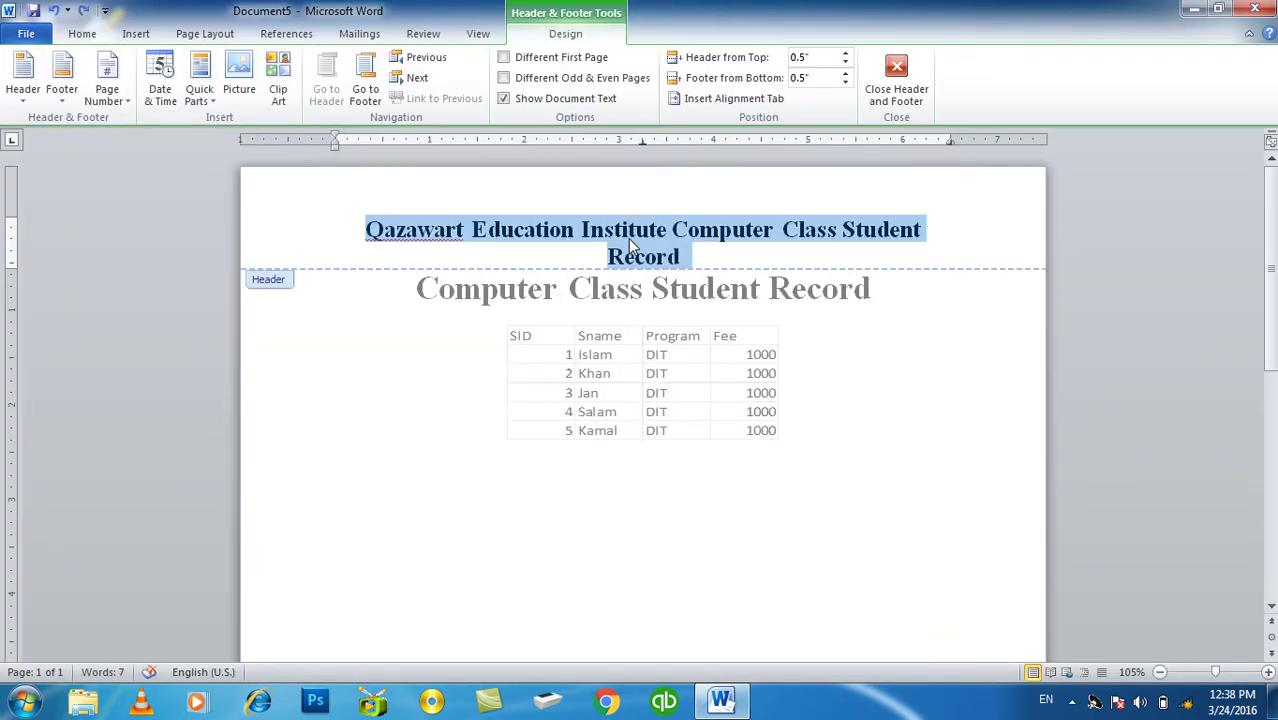
key("ctrl+shift+comma")
key("ctrl+b")
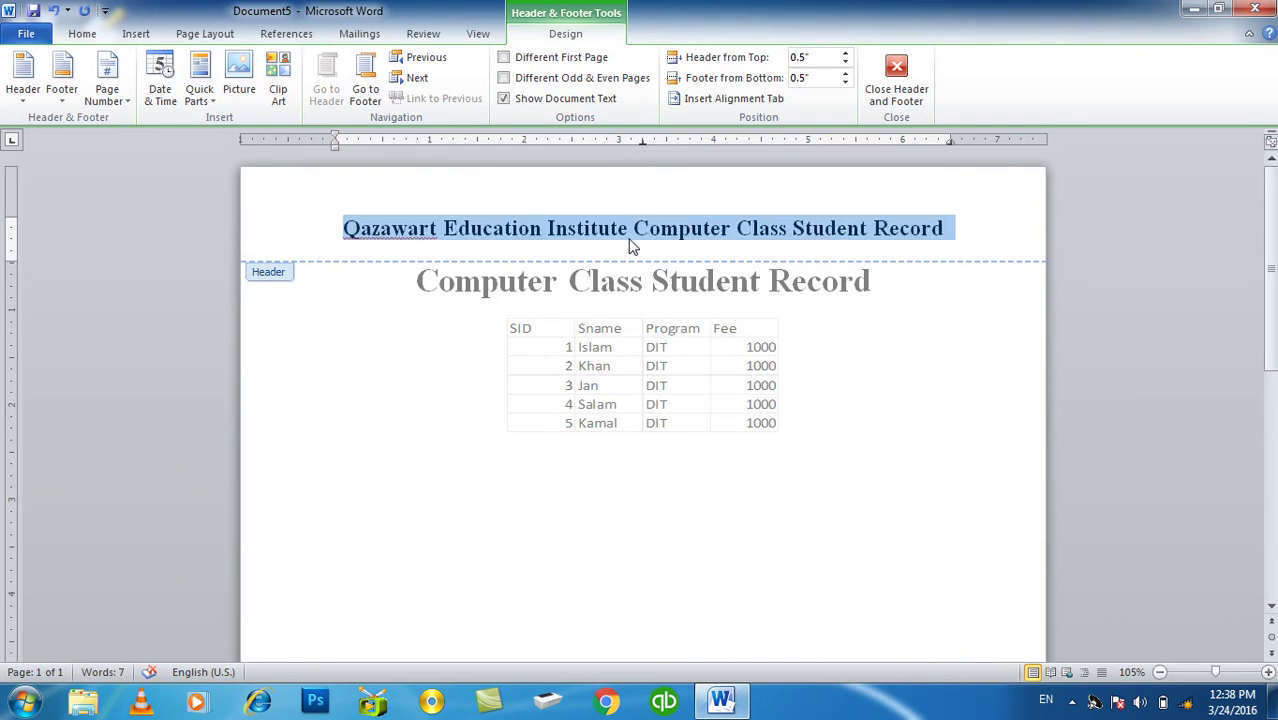
left_click(896, 80)
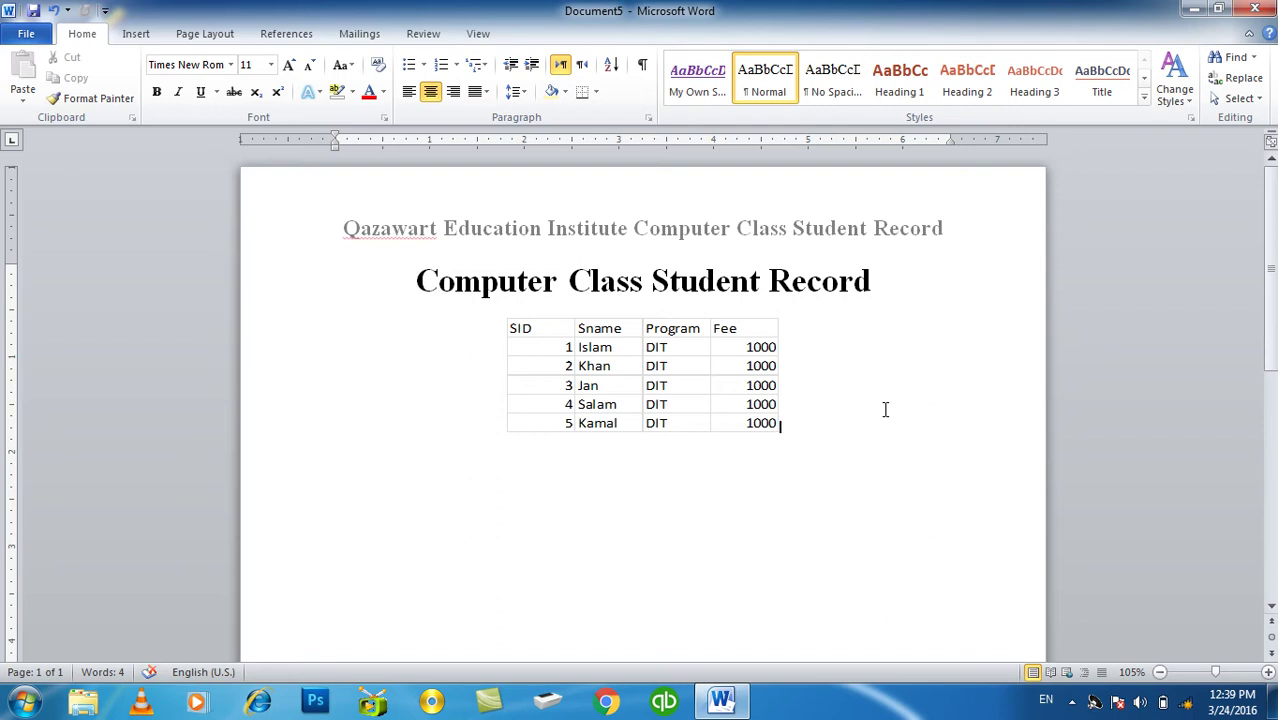
Step: Delete the title and student table and insert the Matrix quick table instead
key("ctrl+a")
key("Delete")
left_click(136, 33)
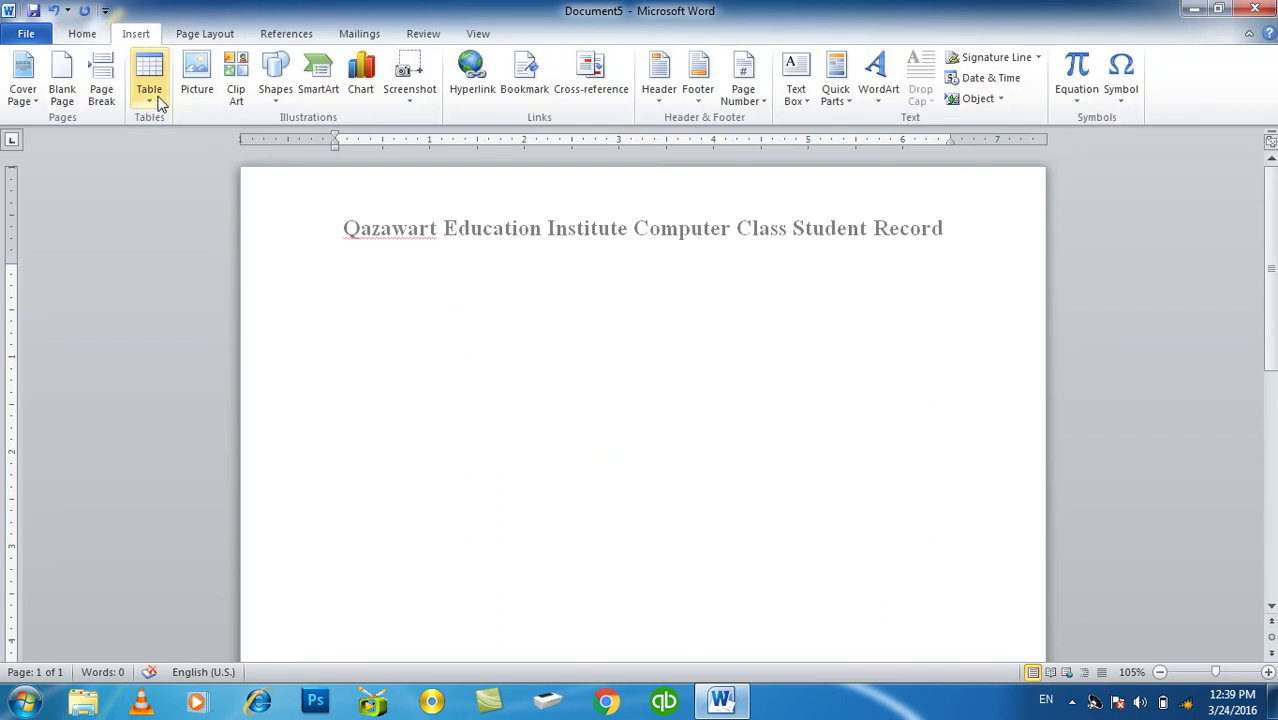
left_click(150, 85)
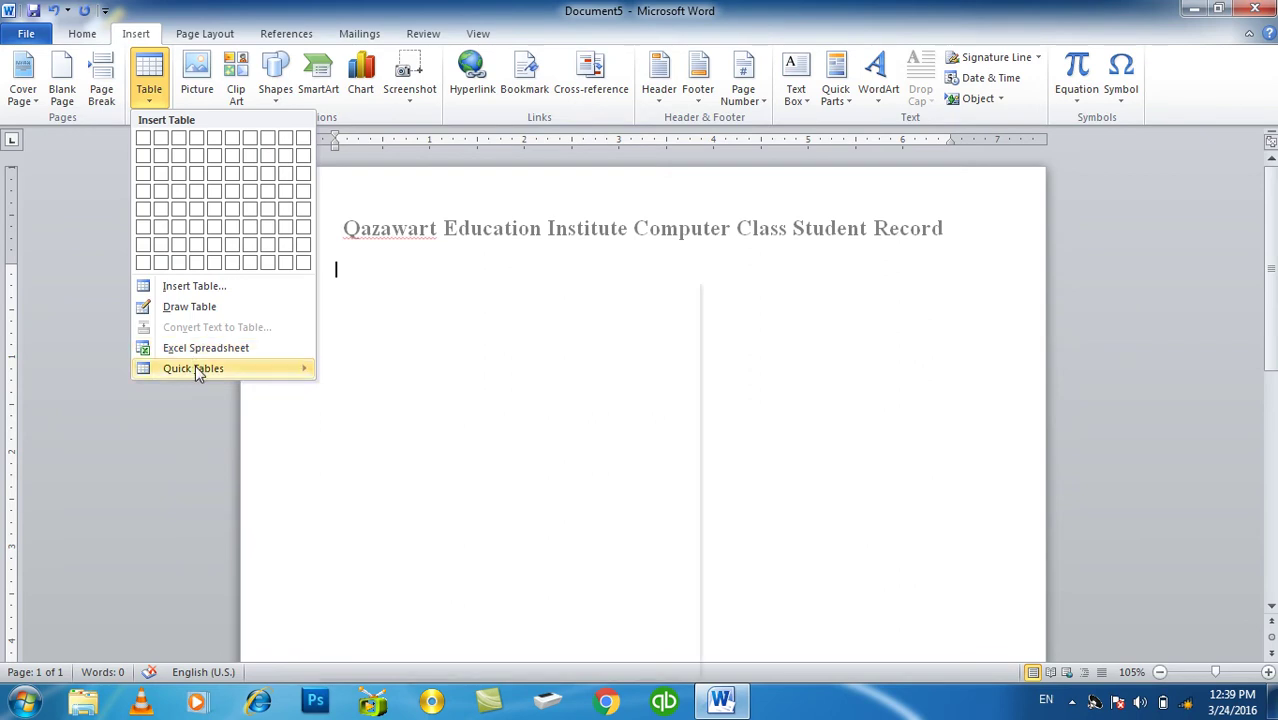
mouse_move(195, 368)
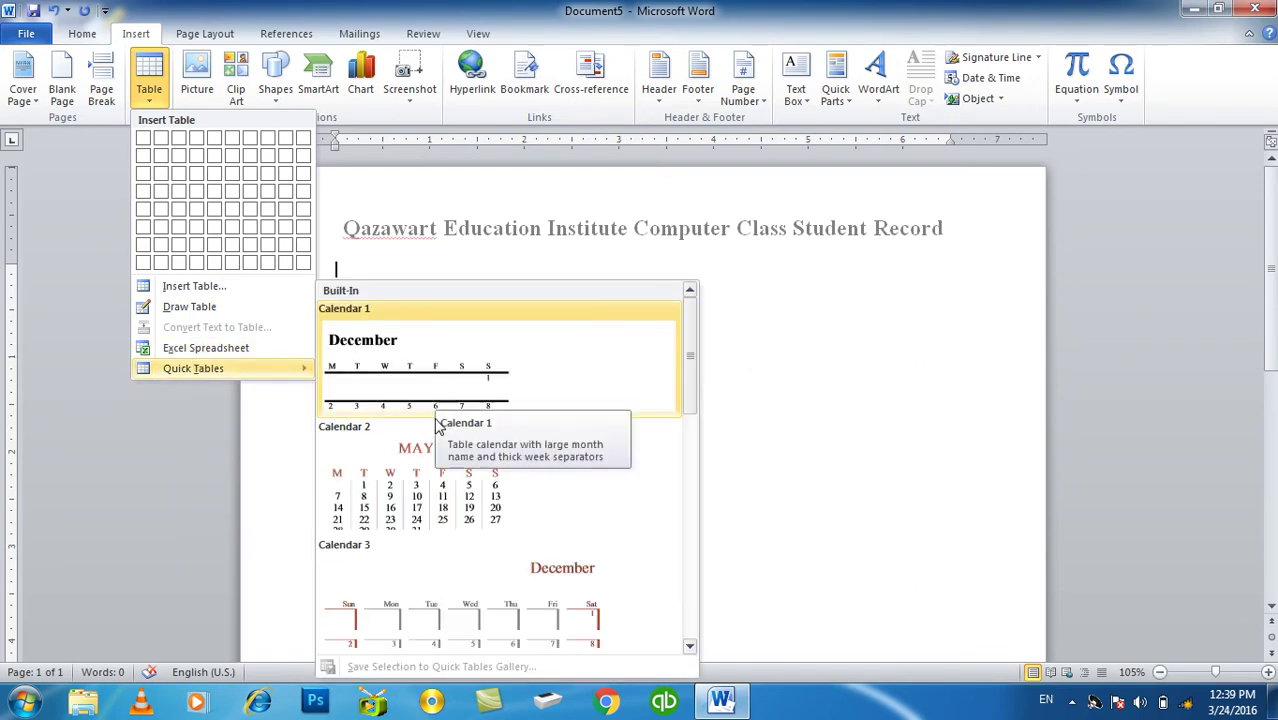
scroll(435, 493, "down", 3)
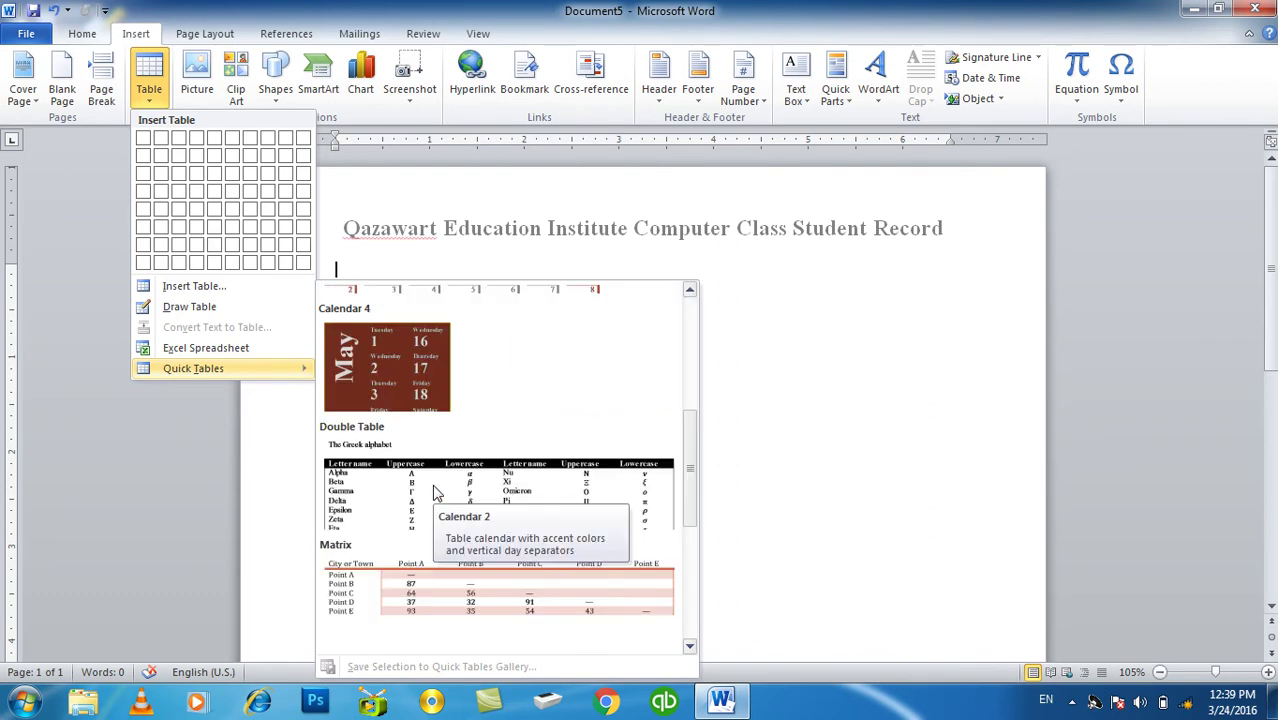
left_click(416, 600)
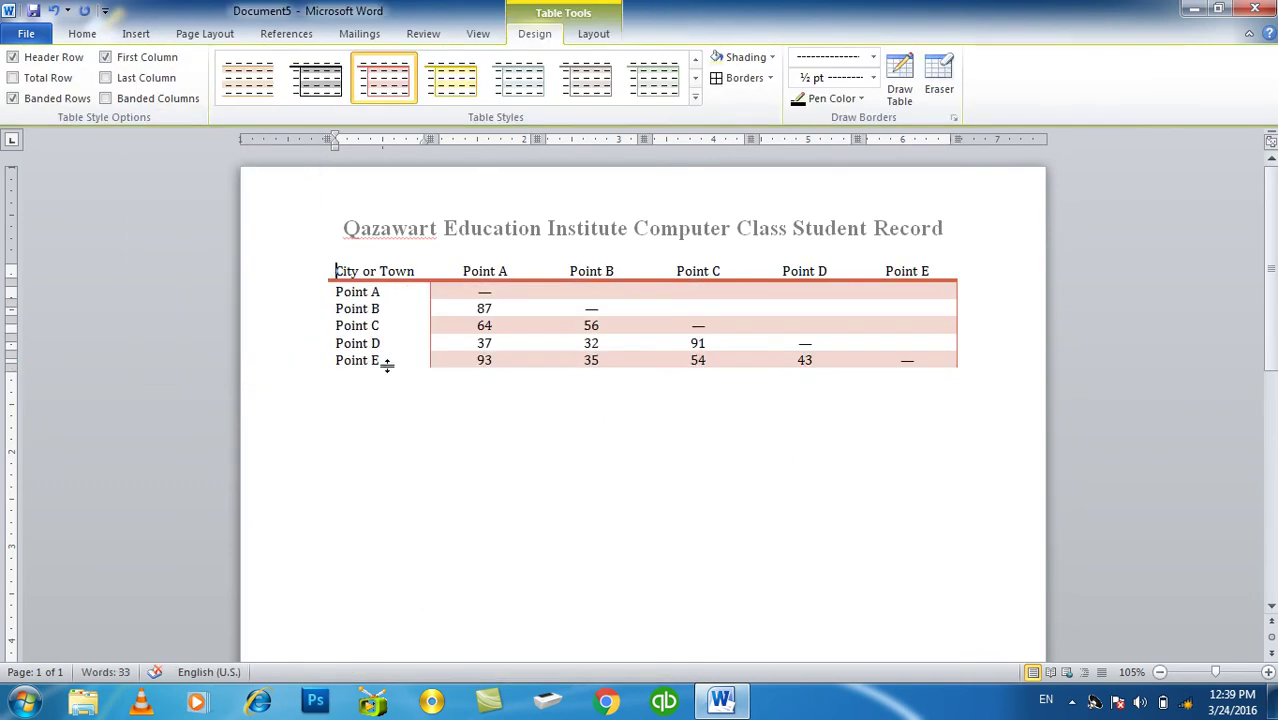
Step: Replace the 'City or Town' header with Snmae
double_click(395, 271)
left_click(344, 270)
left_click_drag(338, 270, 412, 272)
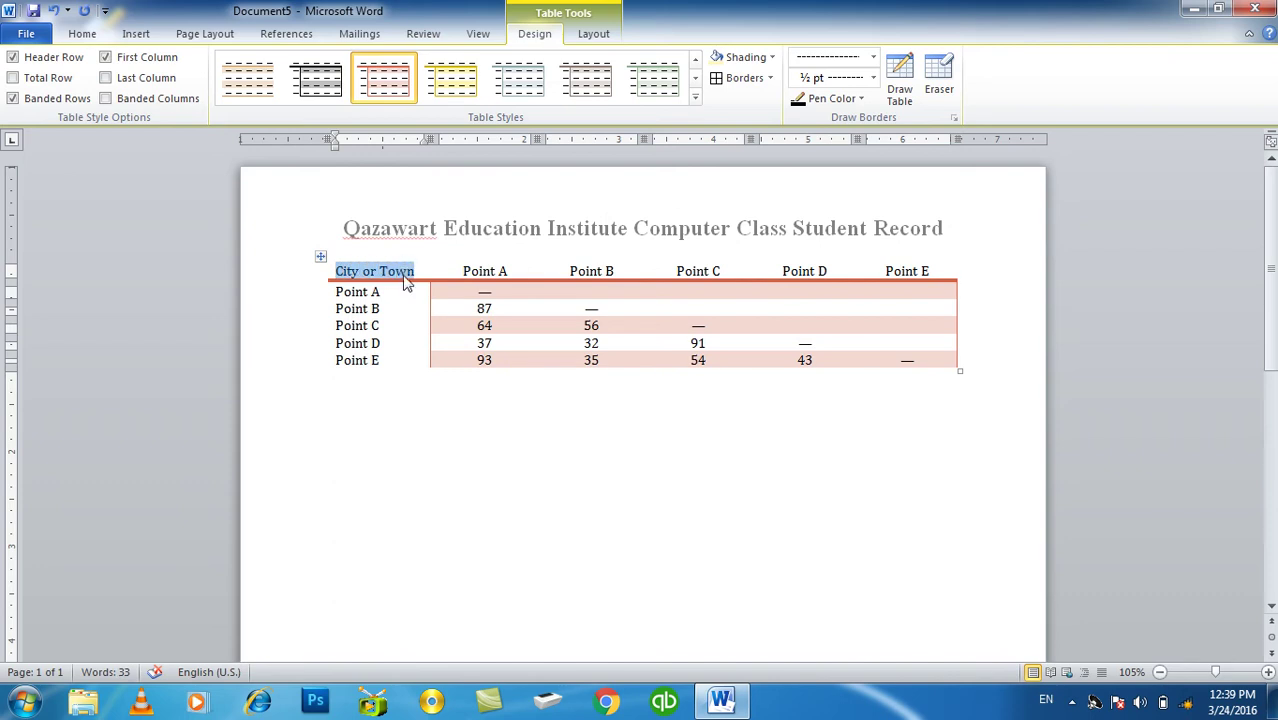
type("Sn")
key("BackSpace")
key("BackSpace")
type("Sname")
key("BackSpace")
key("BackSpace")
key("BackSpace")
key("BackSpace")
key("BackSpace")
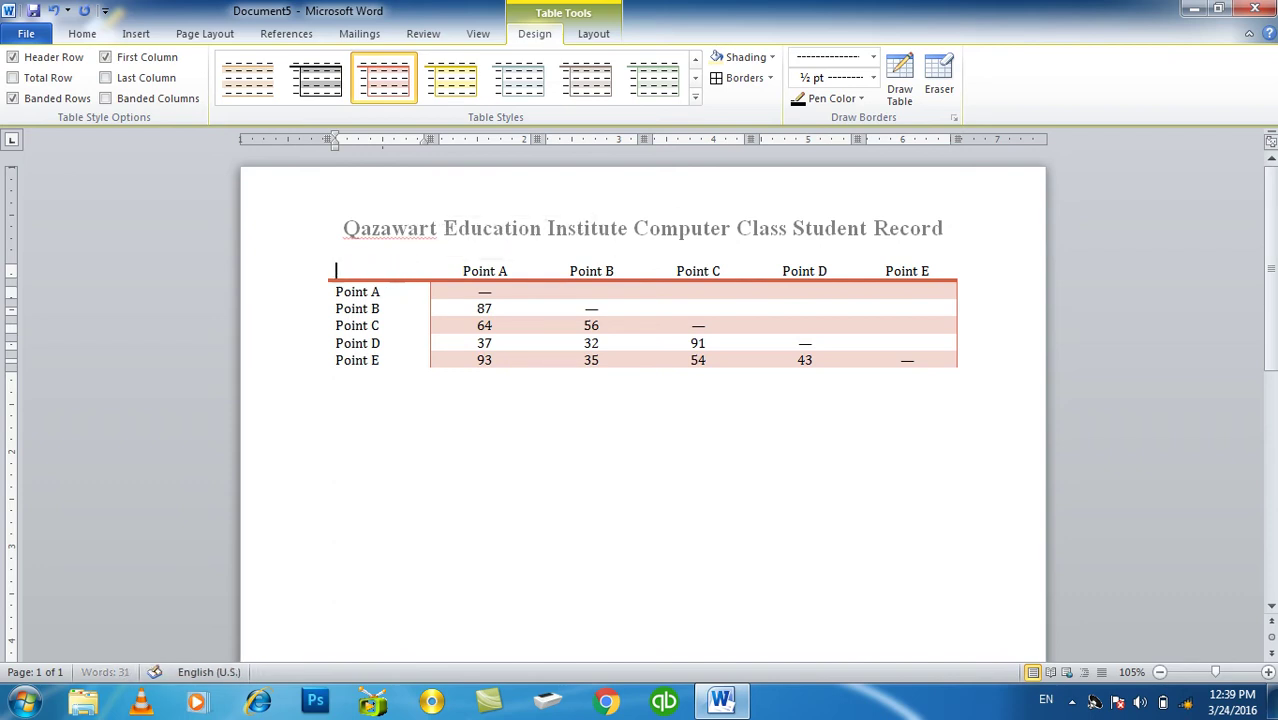
type("Snmae")
Step: Rename the Point A and Point B headers to 1 M and 2 M
key("Right")
key("shift+Right")
key("shift+Right")
key("shift+Right")
key("shift+Right")
key("shift+Right")
type("1")
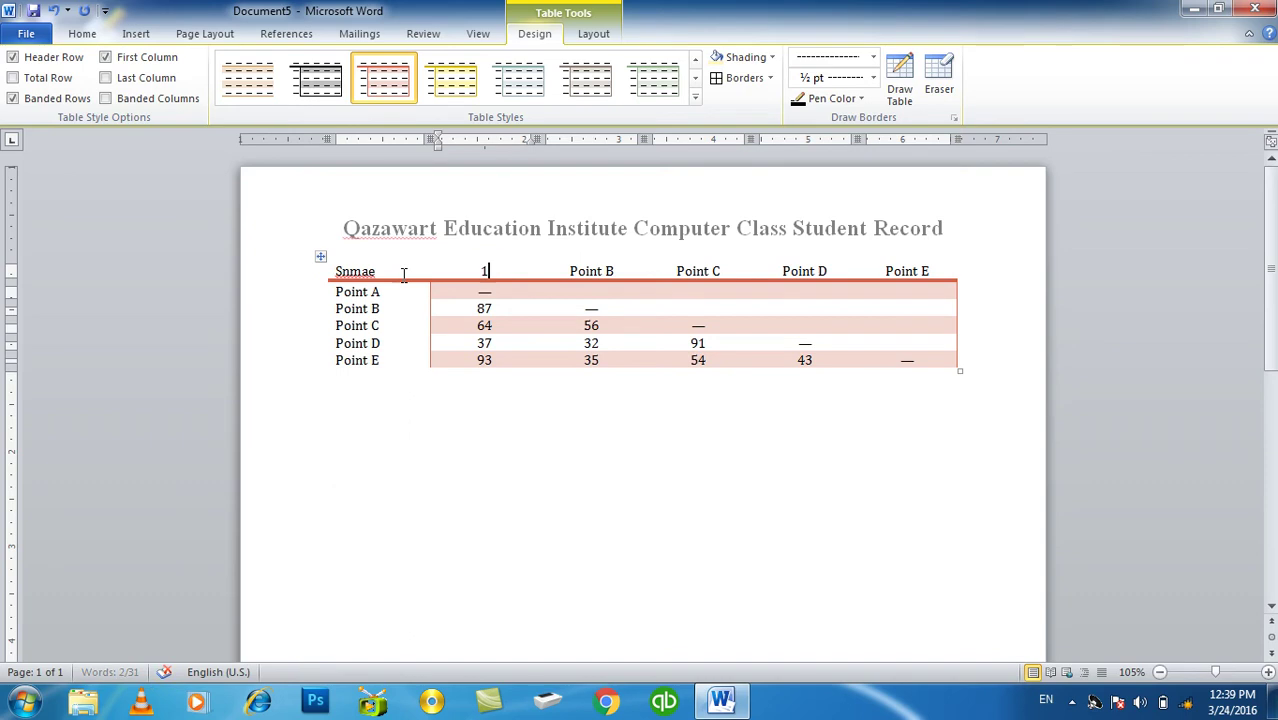
type(" M")
key("Right")
Step: Rename the next two headers to 3 M and 4 M
key("shift+Right")
key("shift+Right")
key("shift+Right")
key("shift+Right")
key("shift+Right")
key("Right")
key("Right")
key("shift+Left")
key("shift+Left")
key("shift+Left")
key("shift+Left")
key("shift+Left")
key("shift+Left")
key("shift+Left")
type("2 M")
key("Right")
key("shift+Right")
key("shift+Right")
key("shift+Right")
key("shift+Right")
key("shift+Right")
key("shift+Right")
key("shift+Right")
type("3 M")
key("Right")
key("shift+Right")
key("shift+Right")
key("shift+Right")
key("shift+Right")
type("4 M")
key("Right")
key("shift+Right")
key("shift+Right")
key("shift+Right")
key("shift+Right")
key("shift+Right")
key("shift+Right")
key("shift+Right")
Step: Enter 5 M as the last header and retitle the first header T.Name
type("5 M")
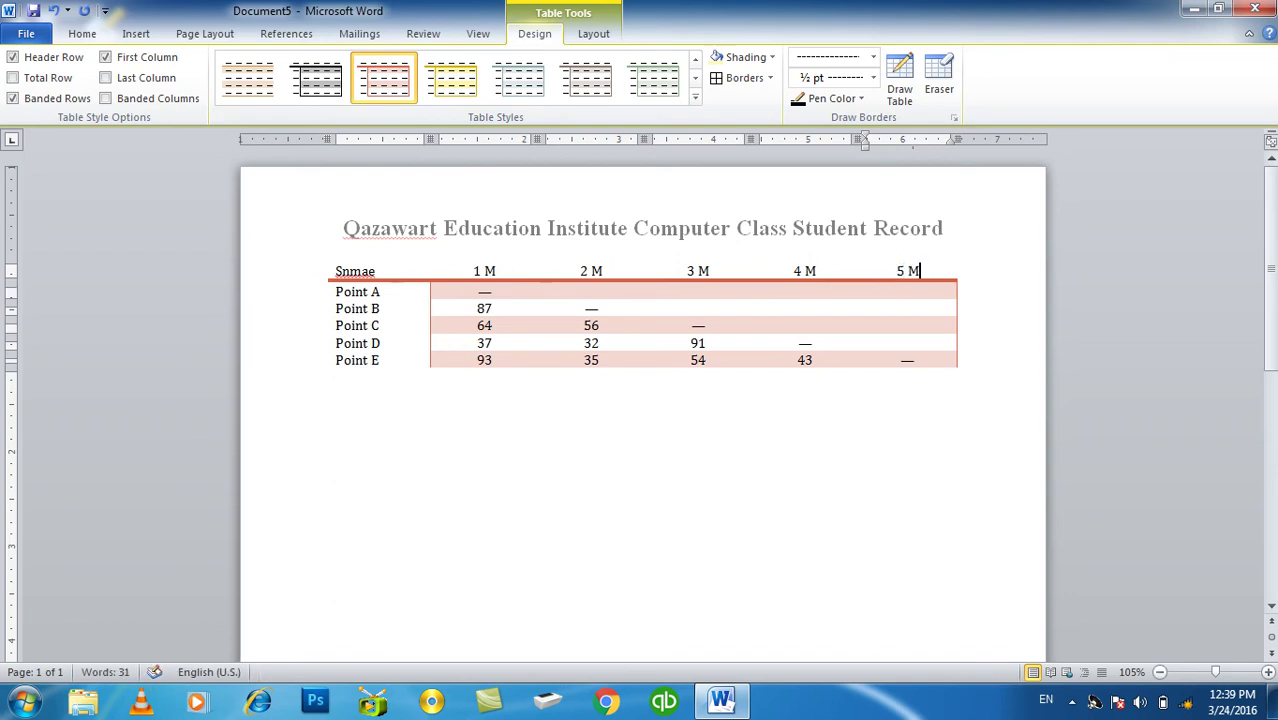
left_click_drag(391, 297, 337, 292)
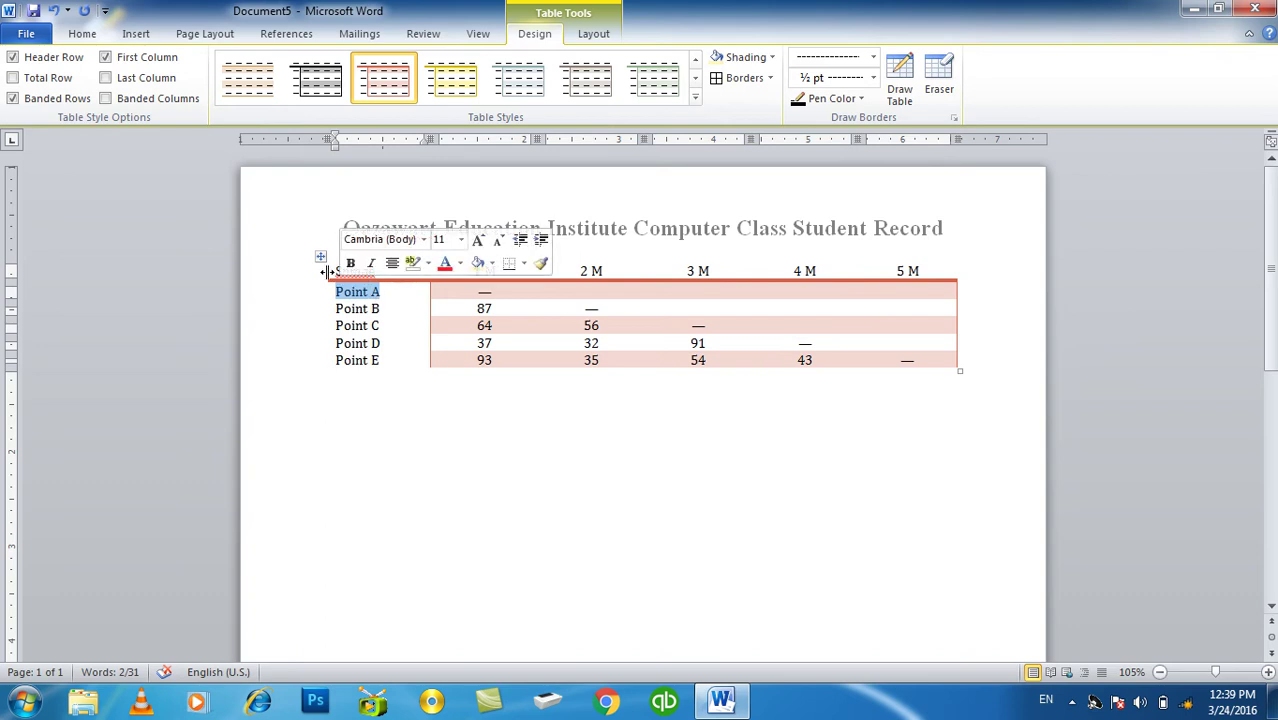
left_click(331, 279)
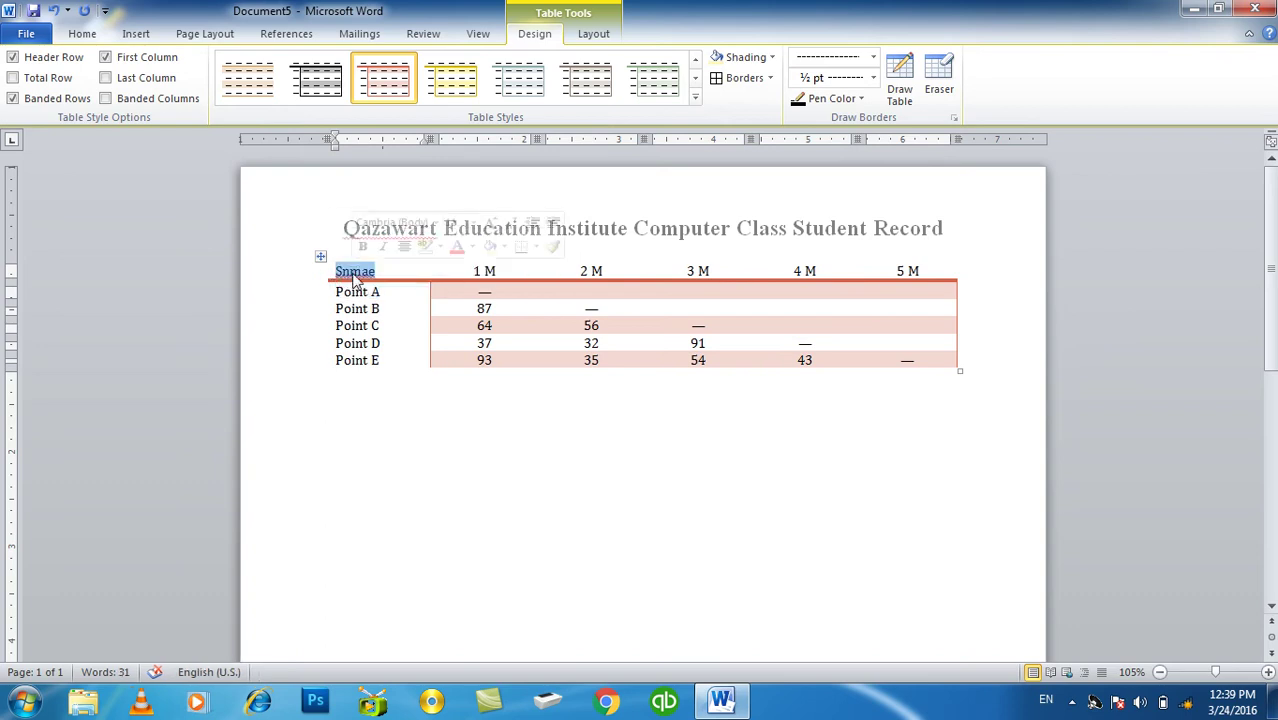
type("T.Name")
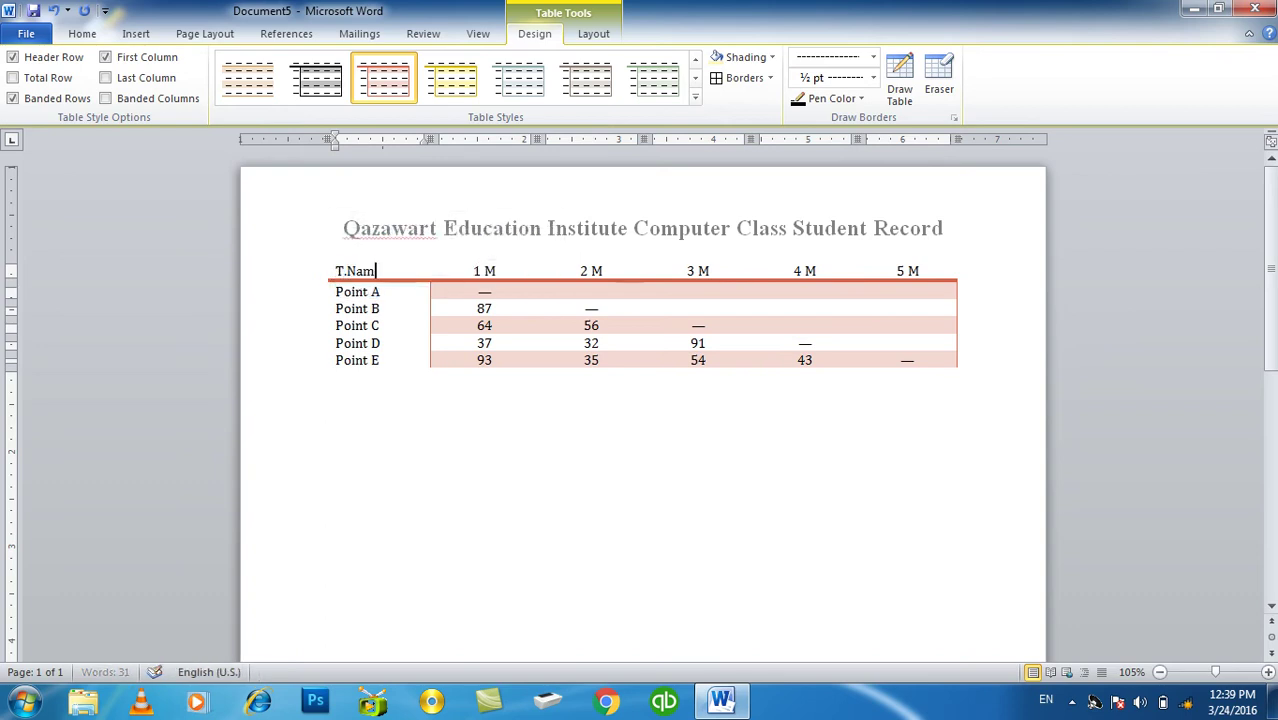
Step: Rename the first two row labels to Islam and Khan
left_click_drag(352, 272, 360, 291)
type("Islam")
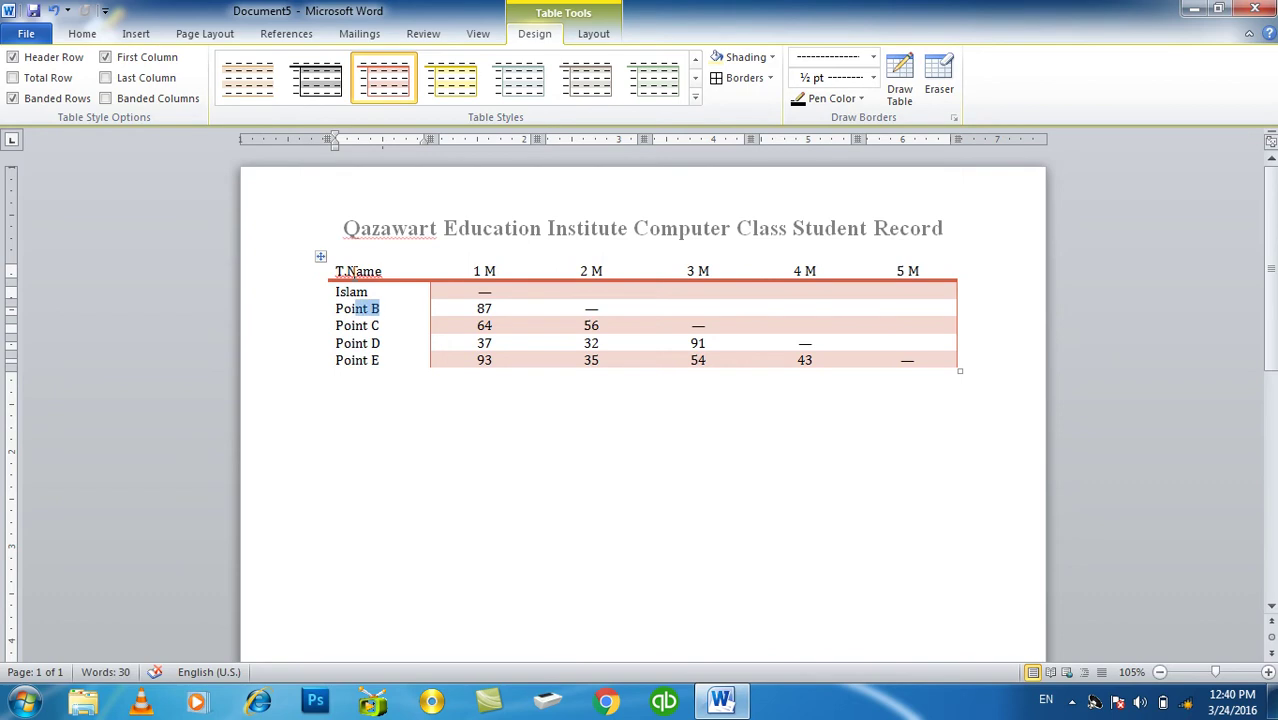
key("shift+Up")
key("shift+Down")
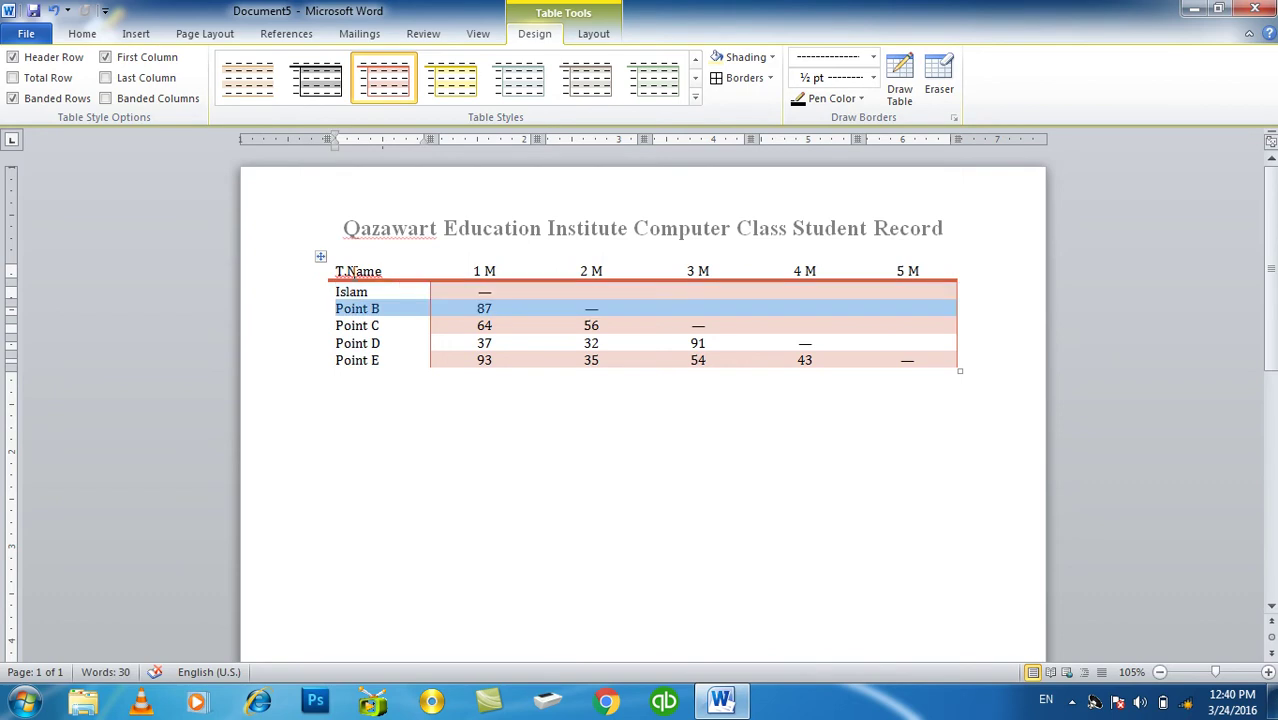
key("Left")
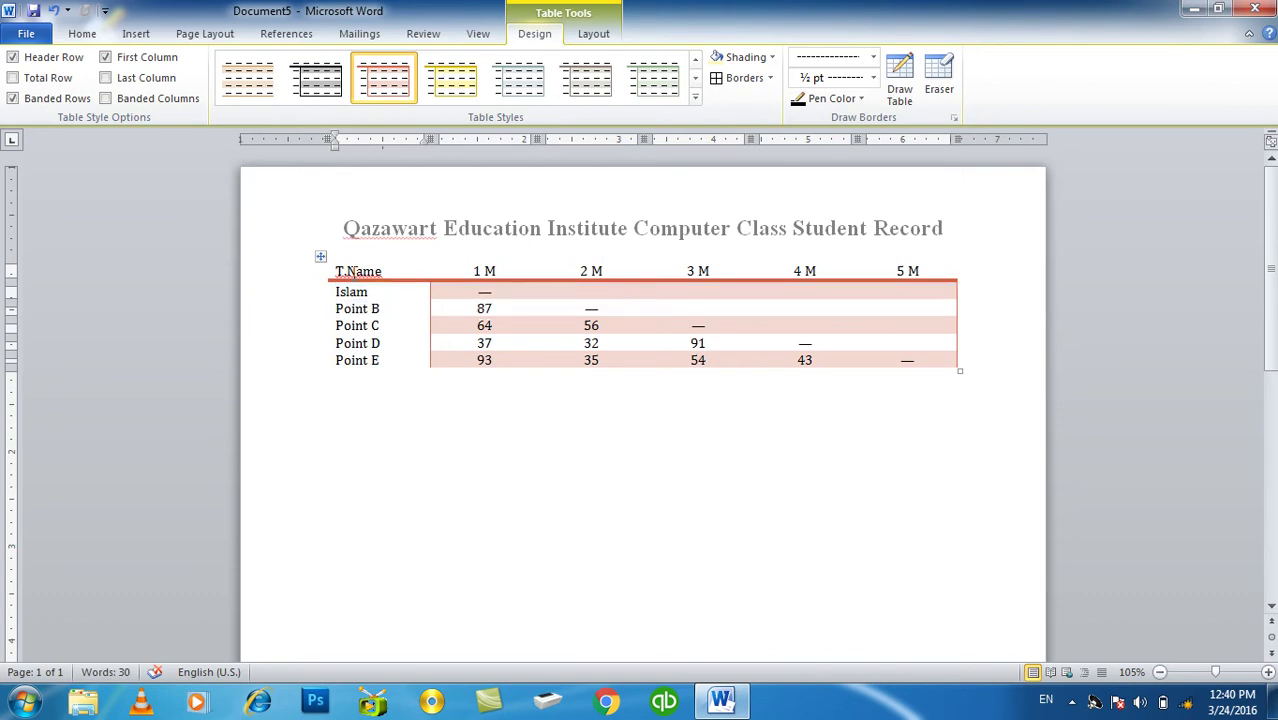
key("Delete")
key("Delete")
key("Delete")
key("Delete")
type("Khan")
key("Down")
key("Delete")
key("Delete")
key("Delete")
key("Delete")
key("Delete")
key("Delete")
type("Khan")
Step: Enter 10000, 12000 and 14000 in the 1 M column for the first three rows
left_click(477, 292)
left_click_drag(476, 291, 477, 297)
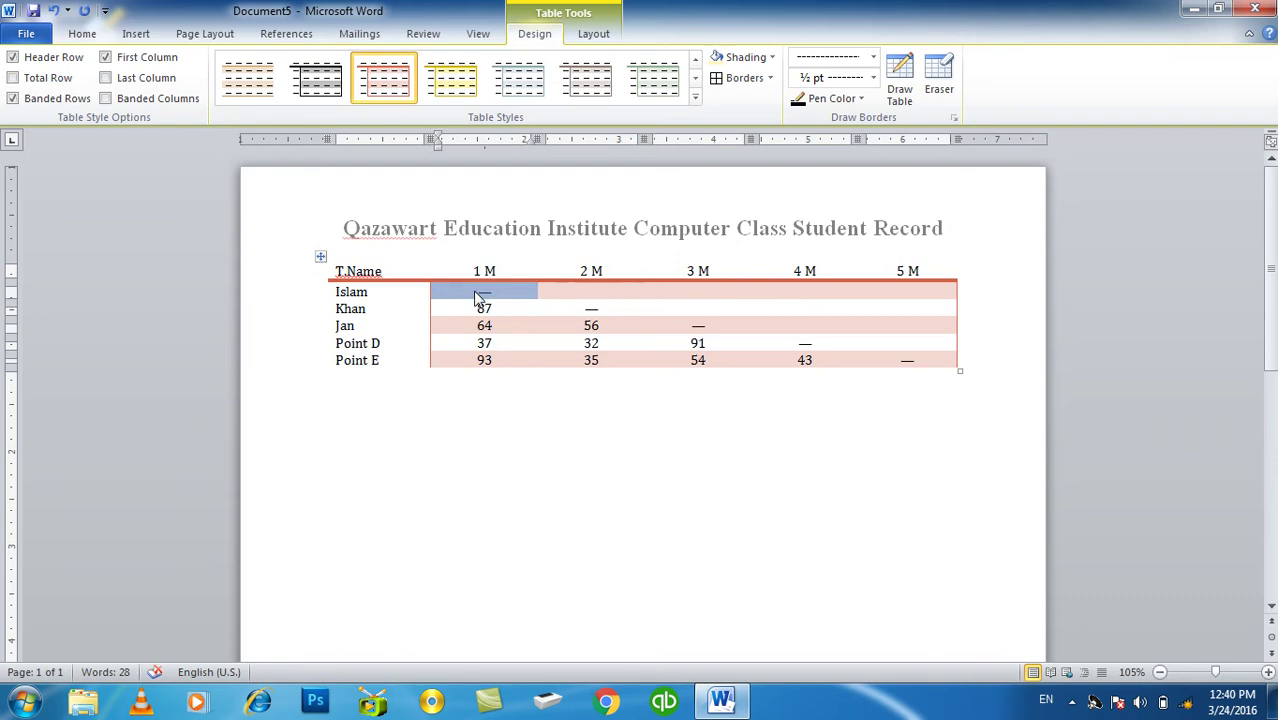
type("10000")
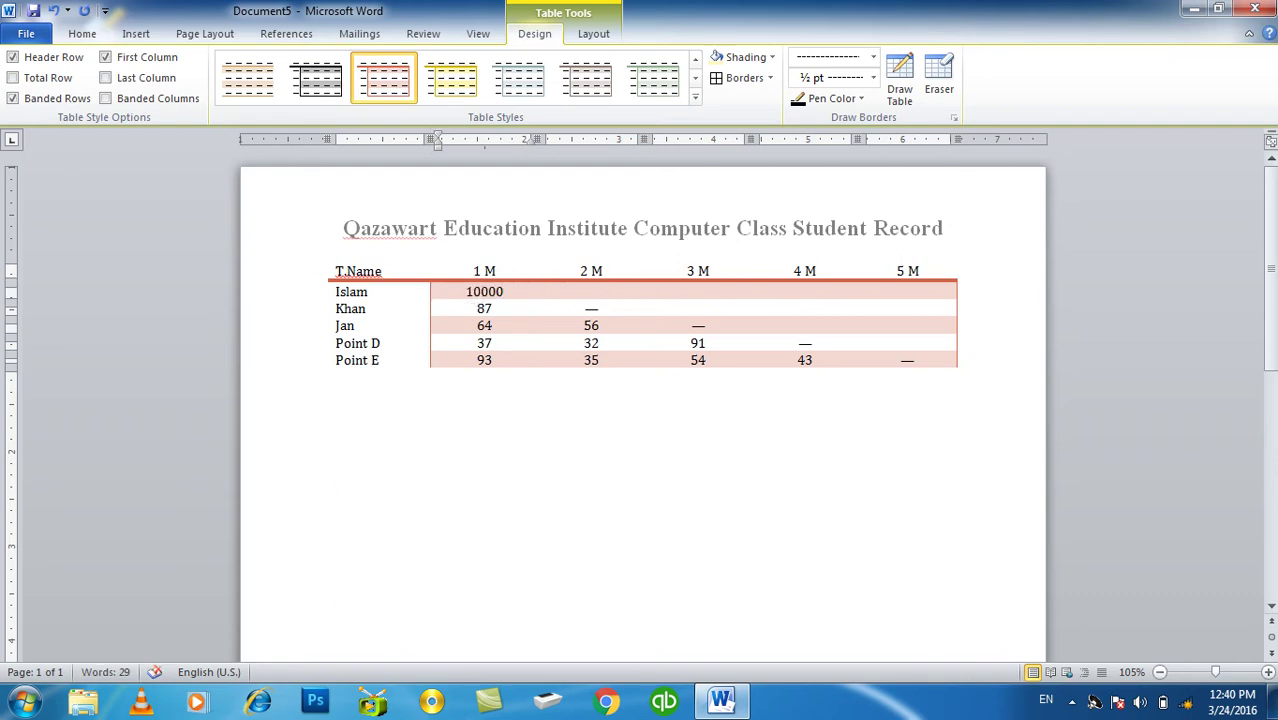
key("Down")
key("shift+Left")
key("shift+Left")
key("shift+Left")
key("Right")
key("shift+Left")
key("shift+Left")
type("12000")
key("Down")
key("shift+Left")
key("shift+Left")
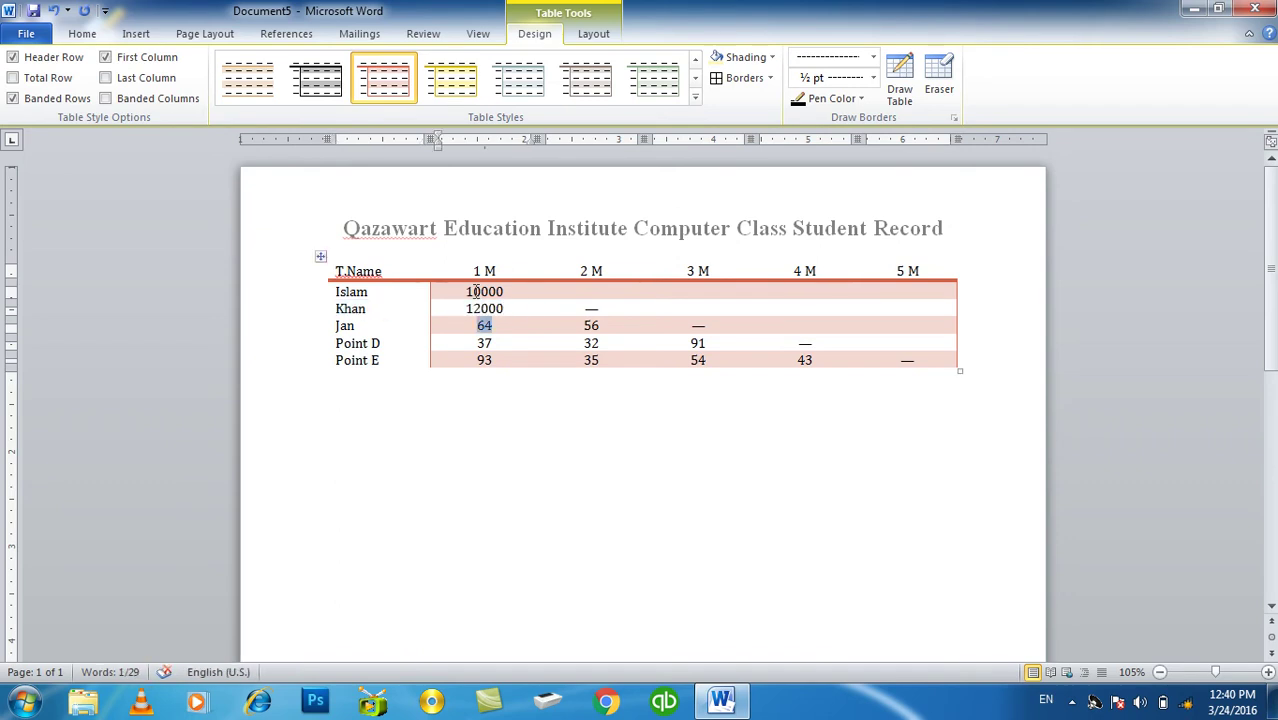
type("14000")
key("Right")
key("Right")
key("Right")
key("Right")
key("Right")
key("Right")
key("Right")
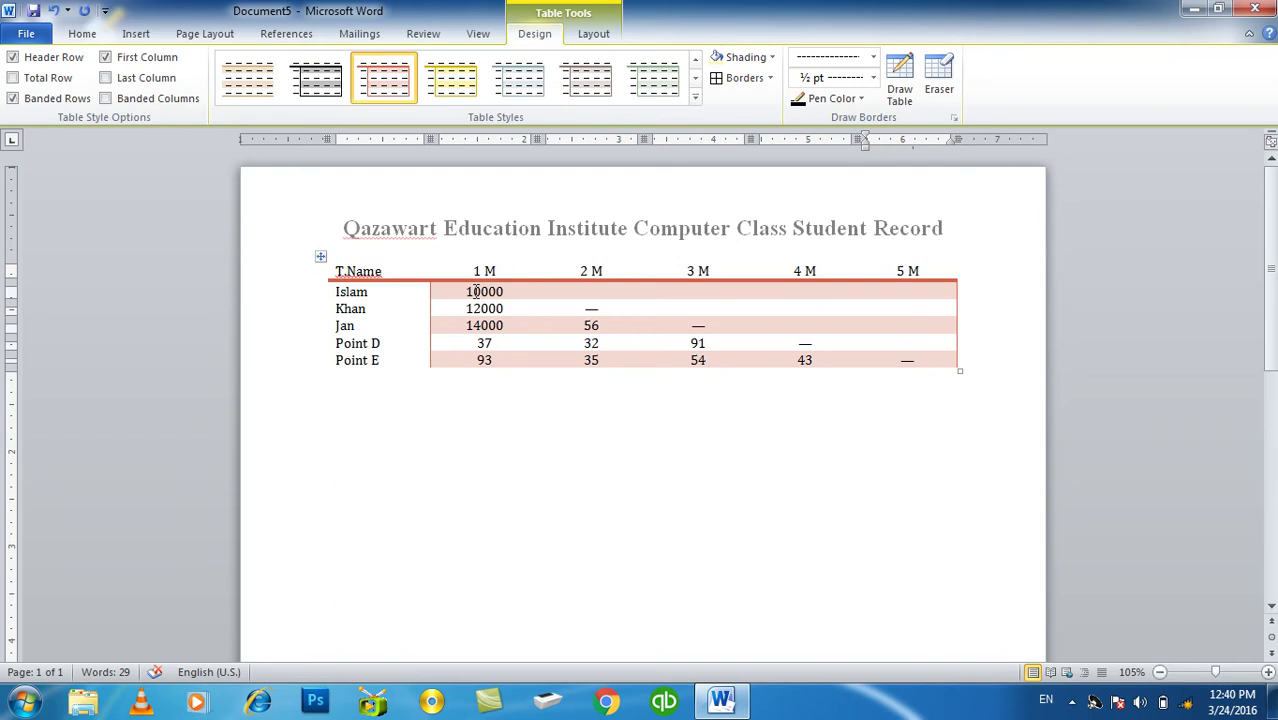
Step: Delete the matrix table, then insert a Calendar 1 quick table and delete it too
key("ctrl+a")
key("Delete")
left_click(137, 35)
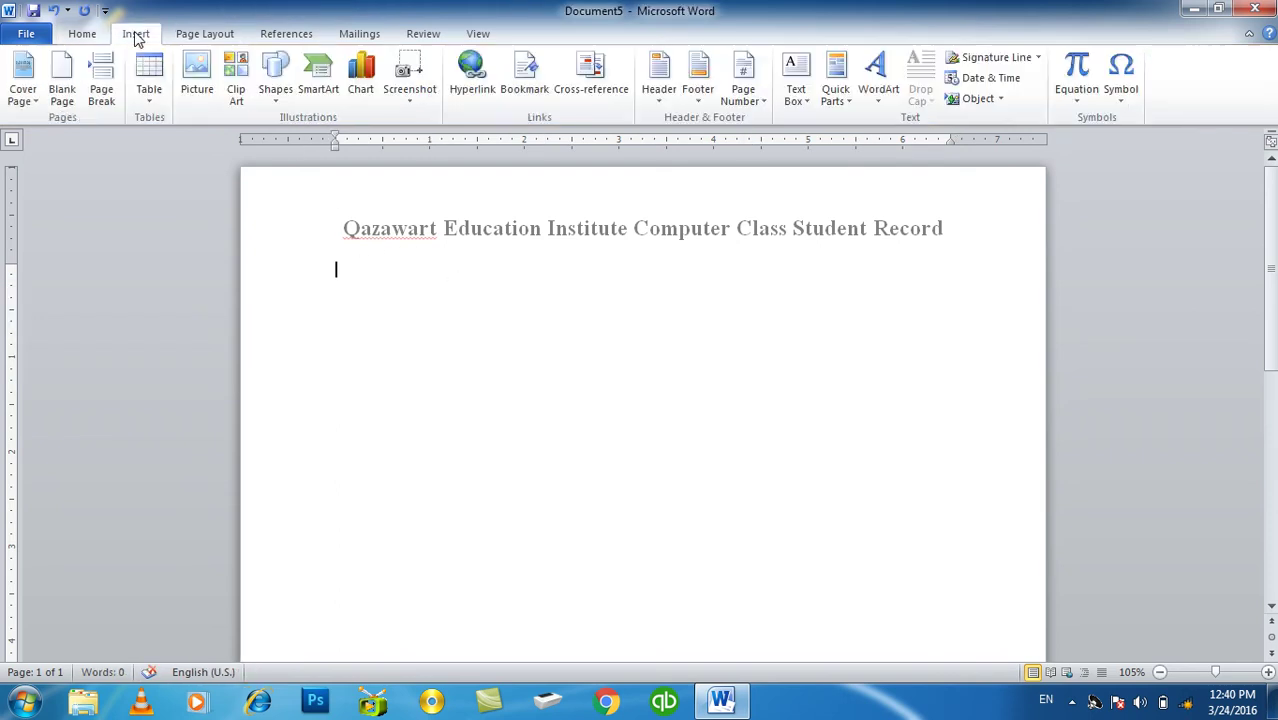
left_click(148, 98)
mouse_move(237, 380)
left_click(538, 385)
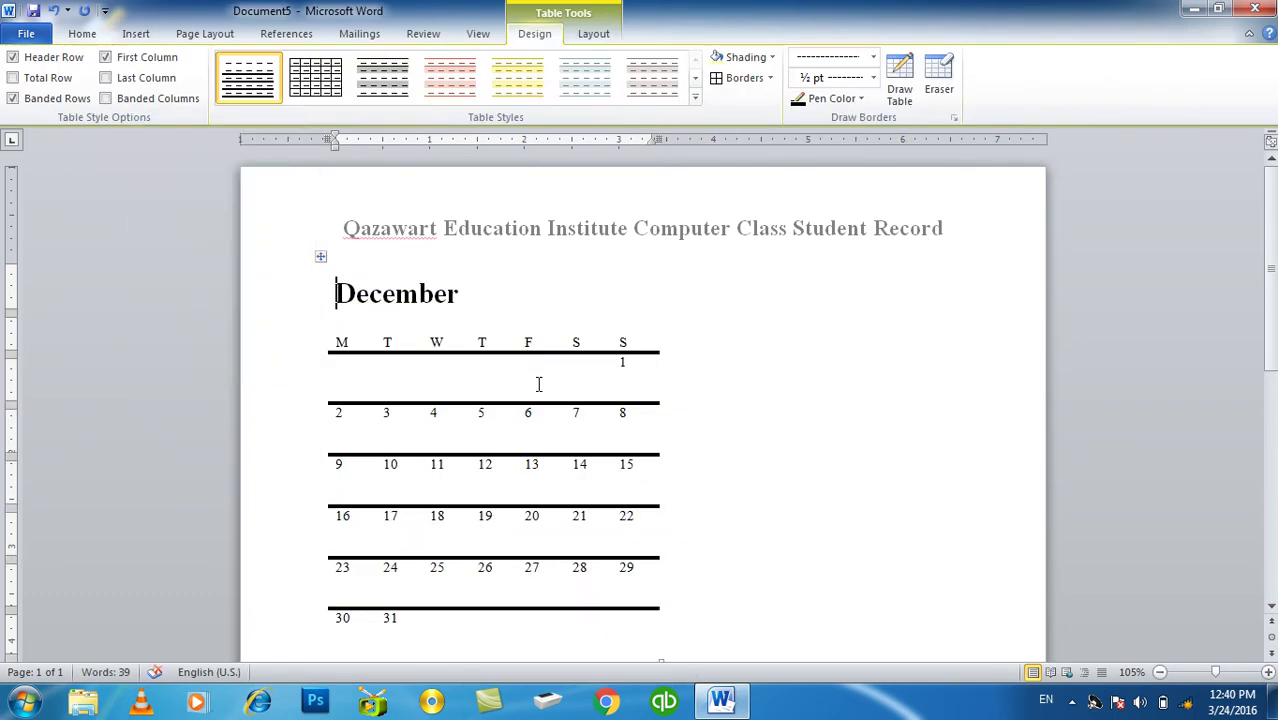
key("ctrl+a")
key("Delete")
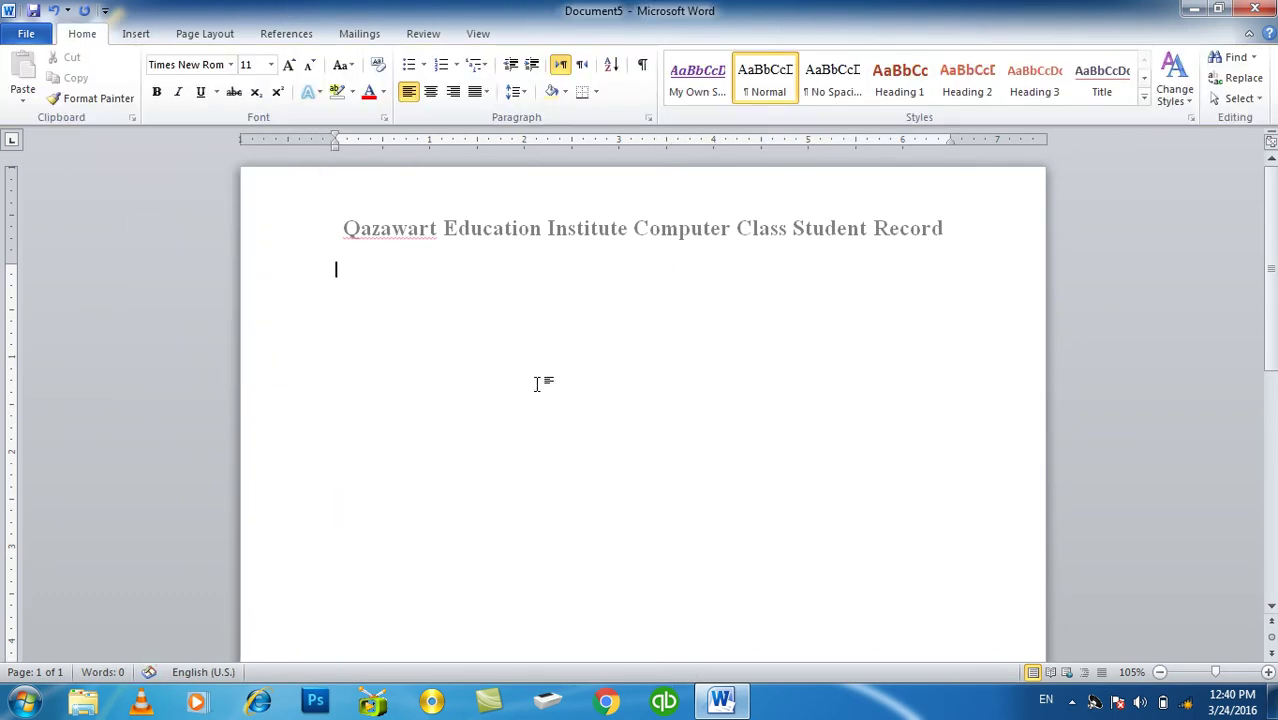
left_click(136, 34)
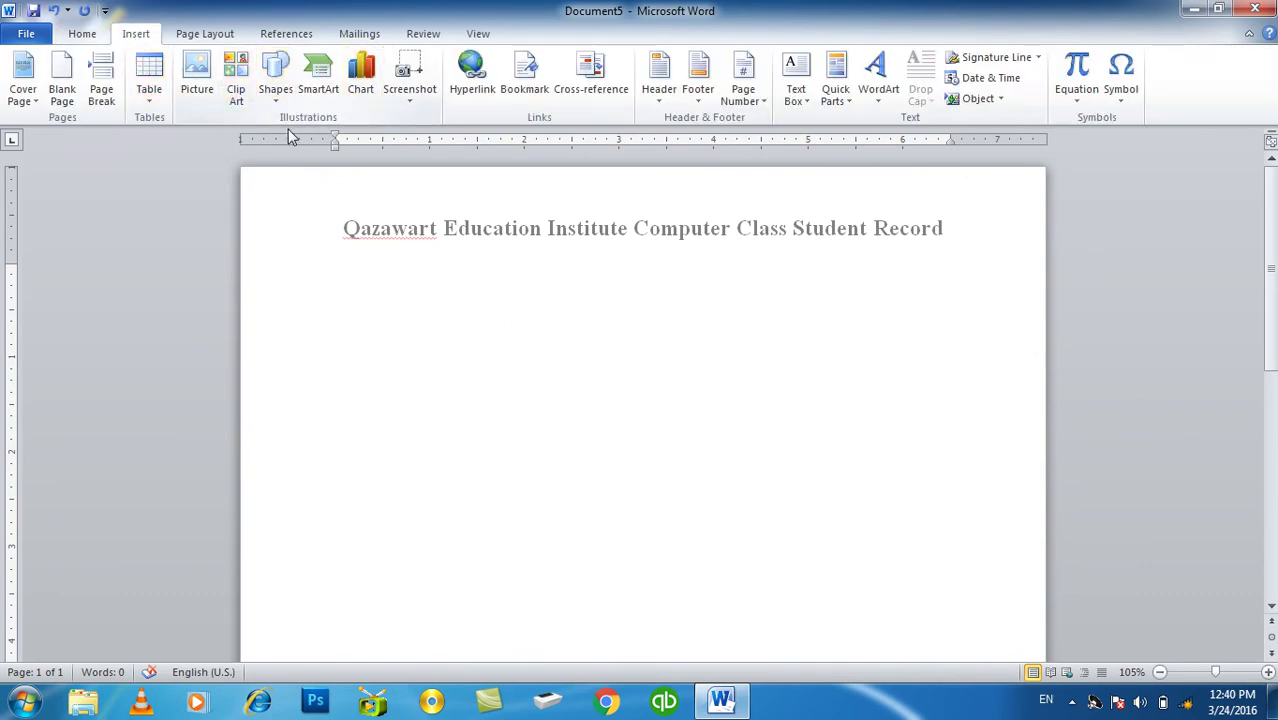
Step: Insert picture image 1 into the page, then select and delete it again
left_click(199, 75)
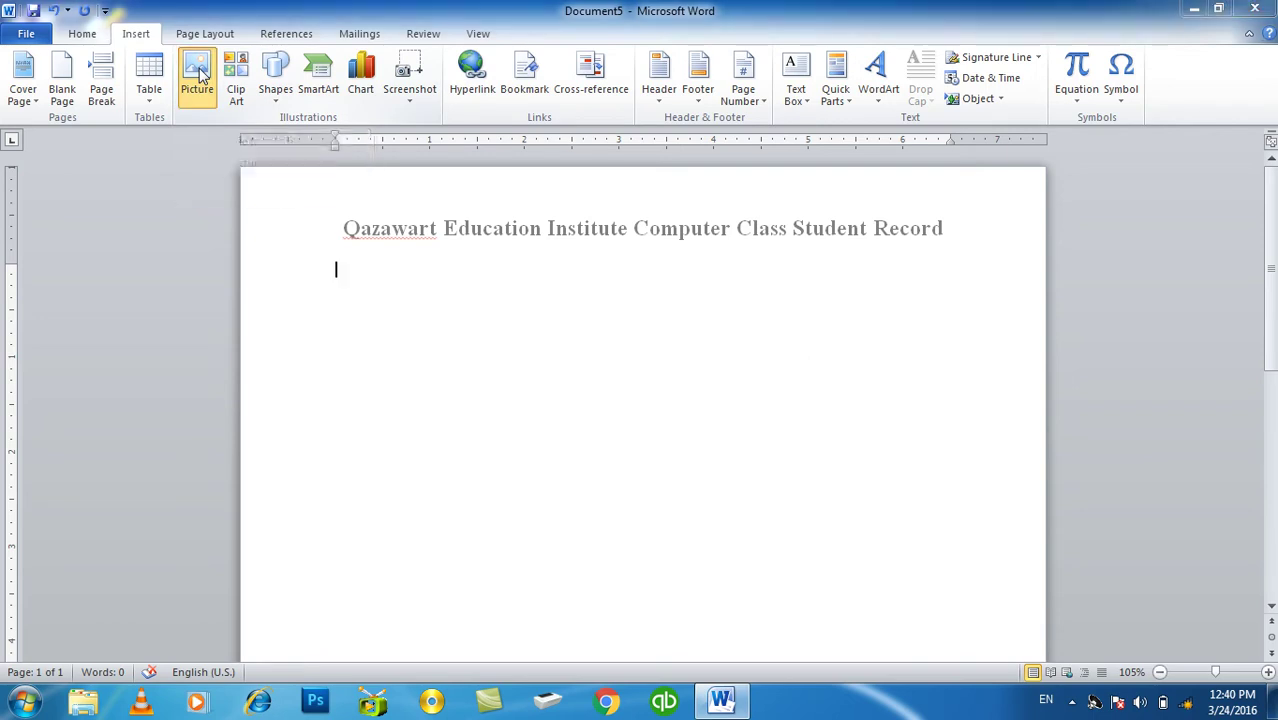
left_click(750, 270)
double_click(750, 270)
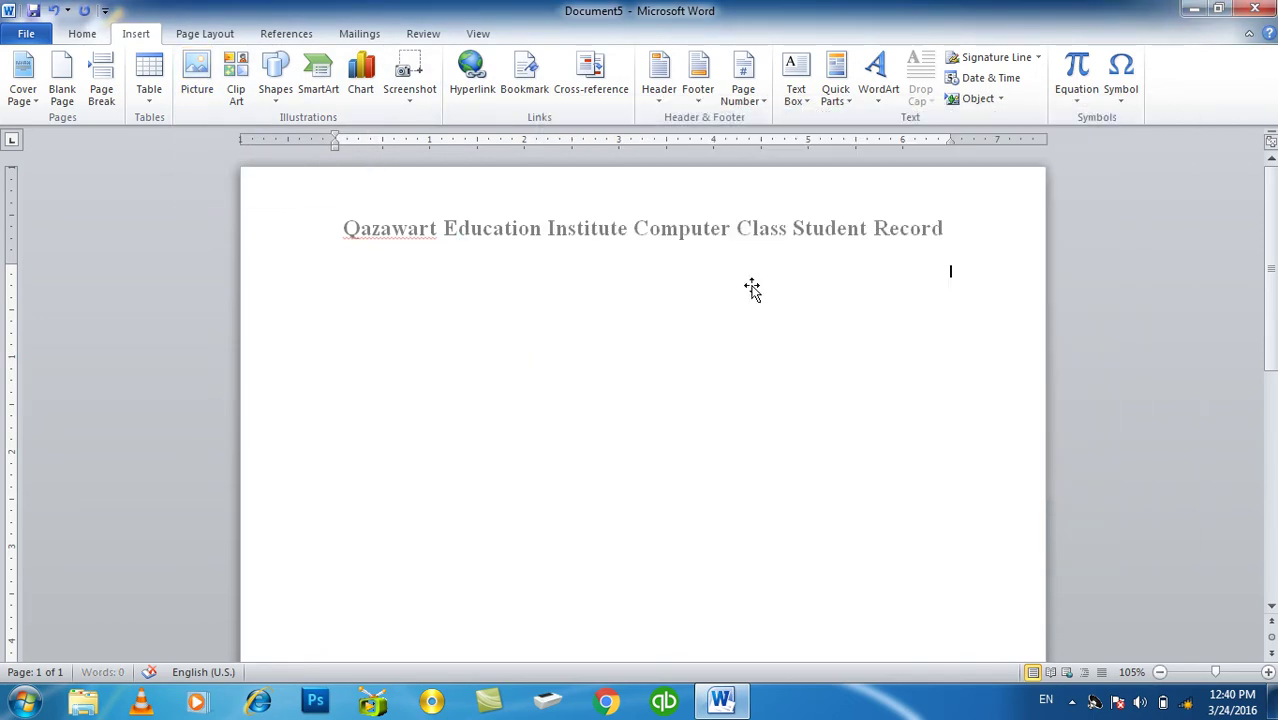
left_click(958, 368)
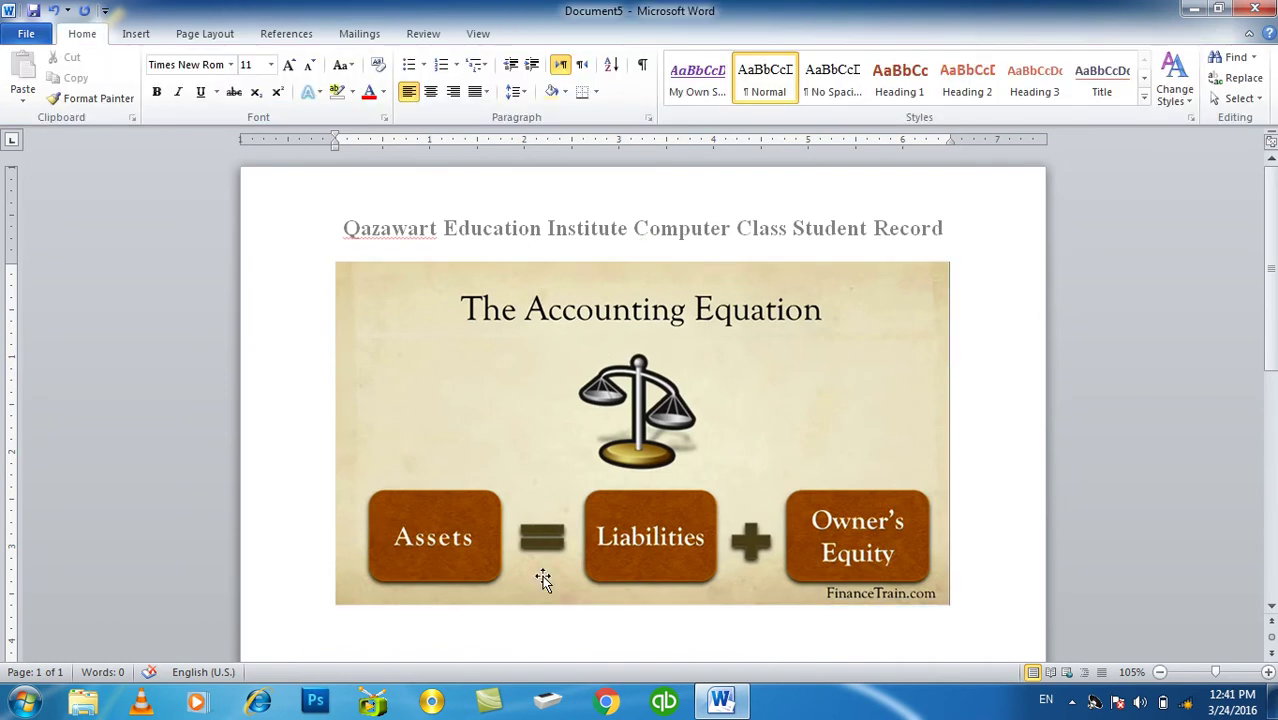
left_click(733, 425)
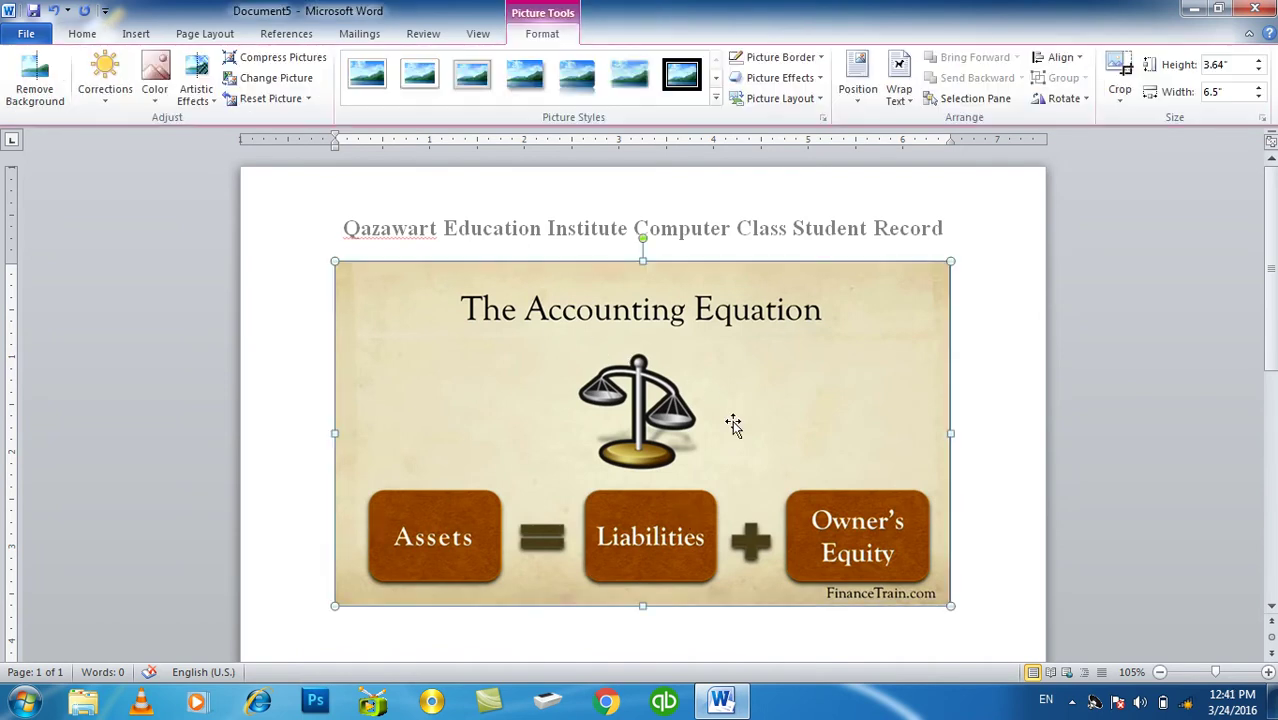
key("Delete")
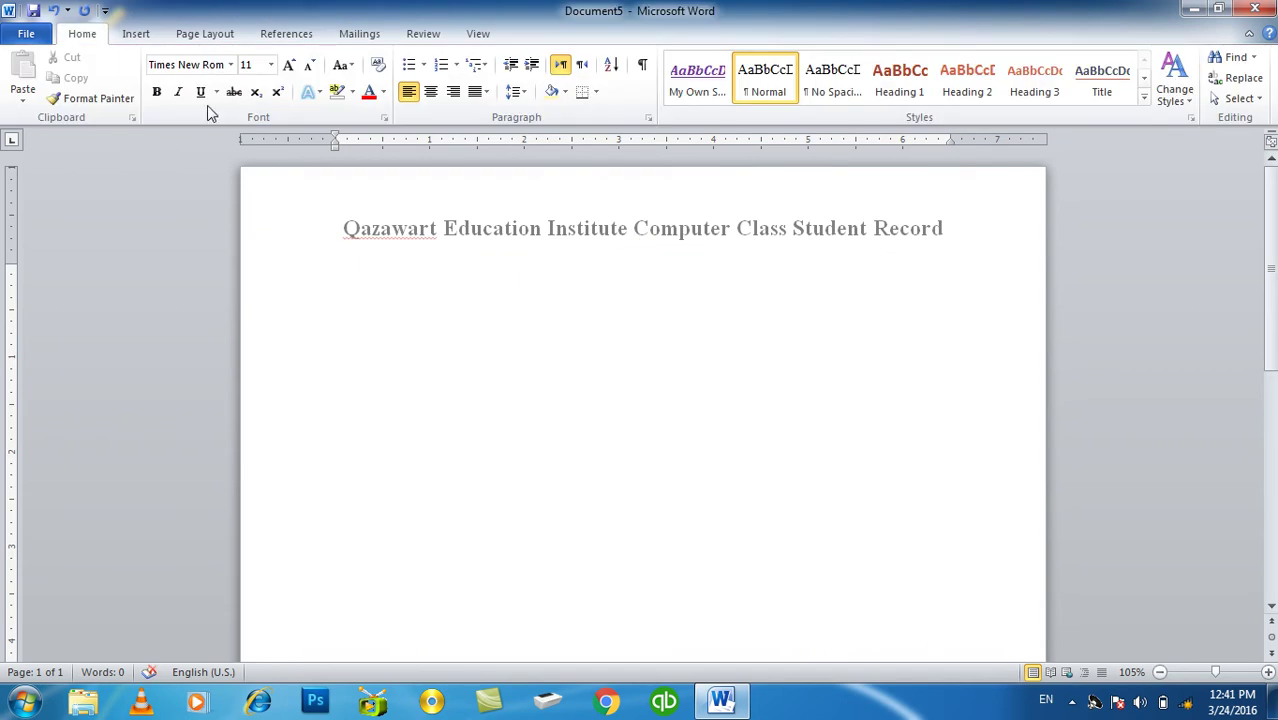
left_click(204, 33)
left_click(135, 33)
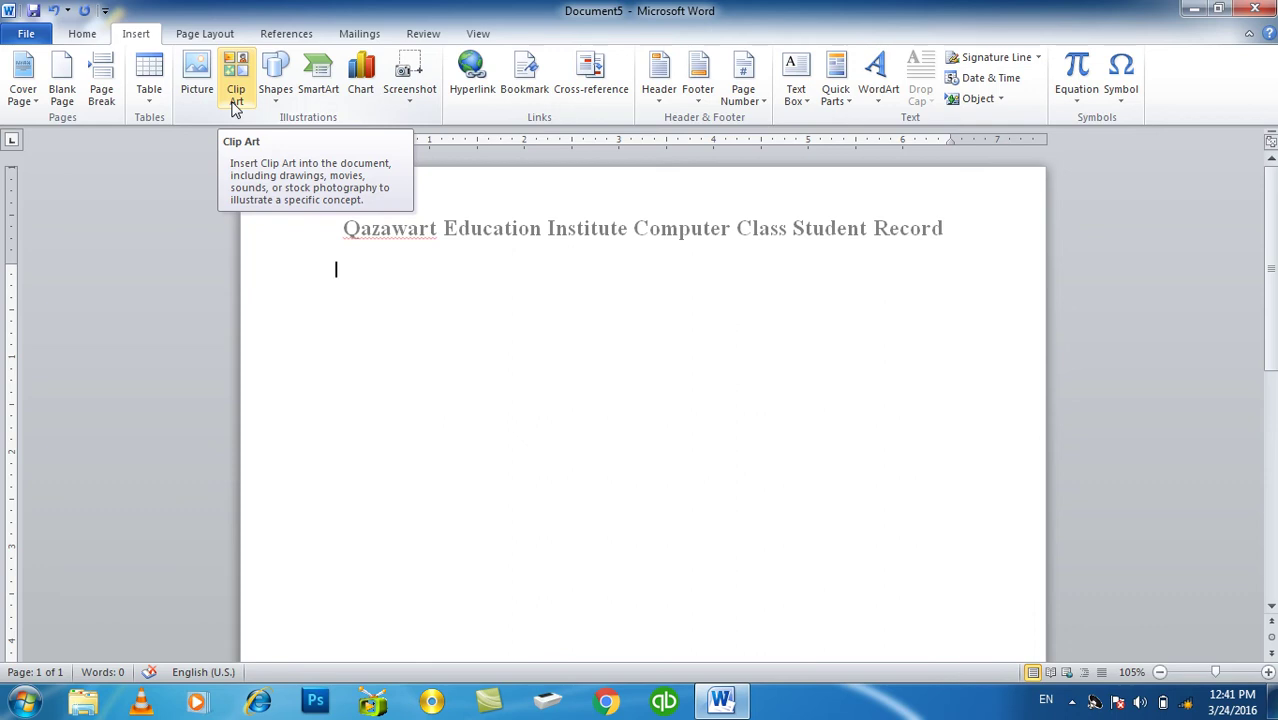
left_click(234, 106)
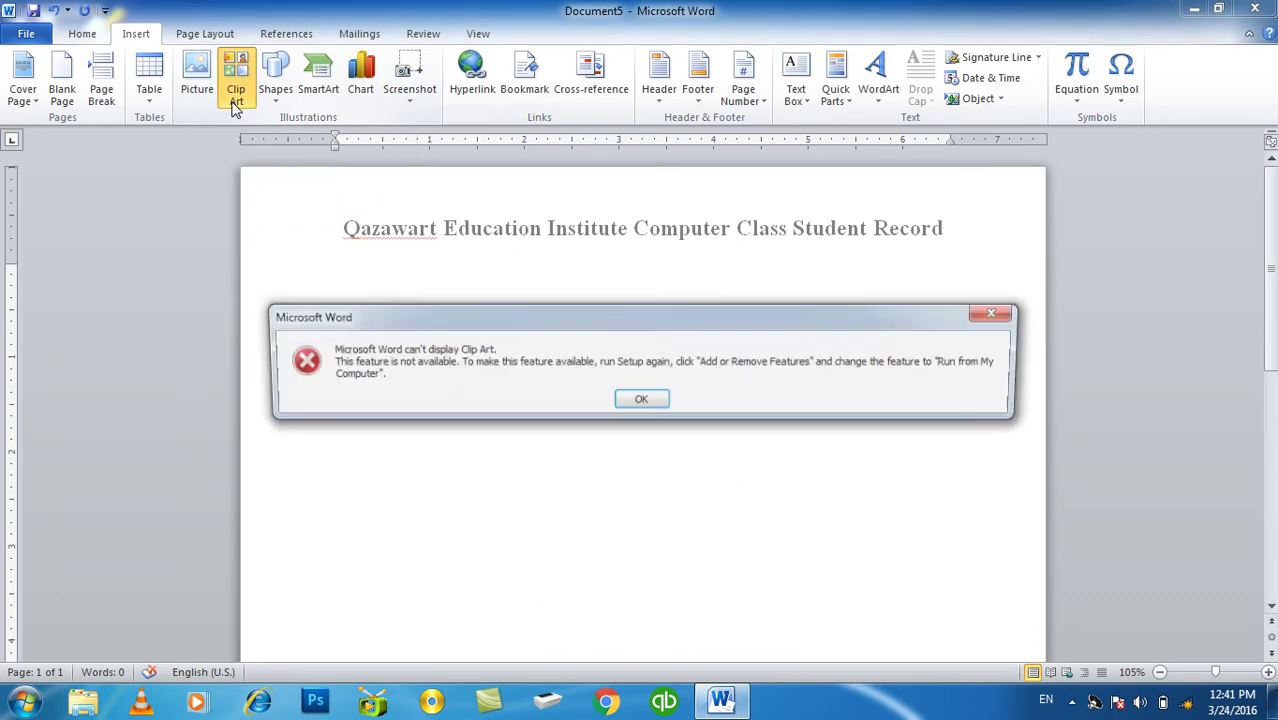
left_click(642, 401)
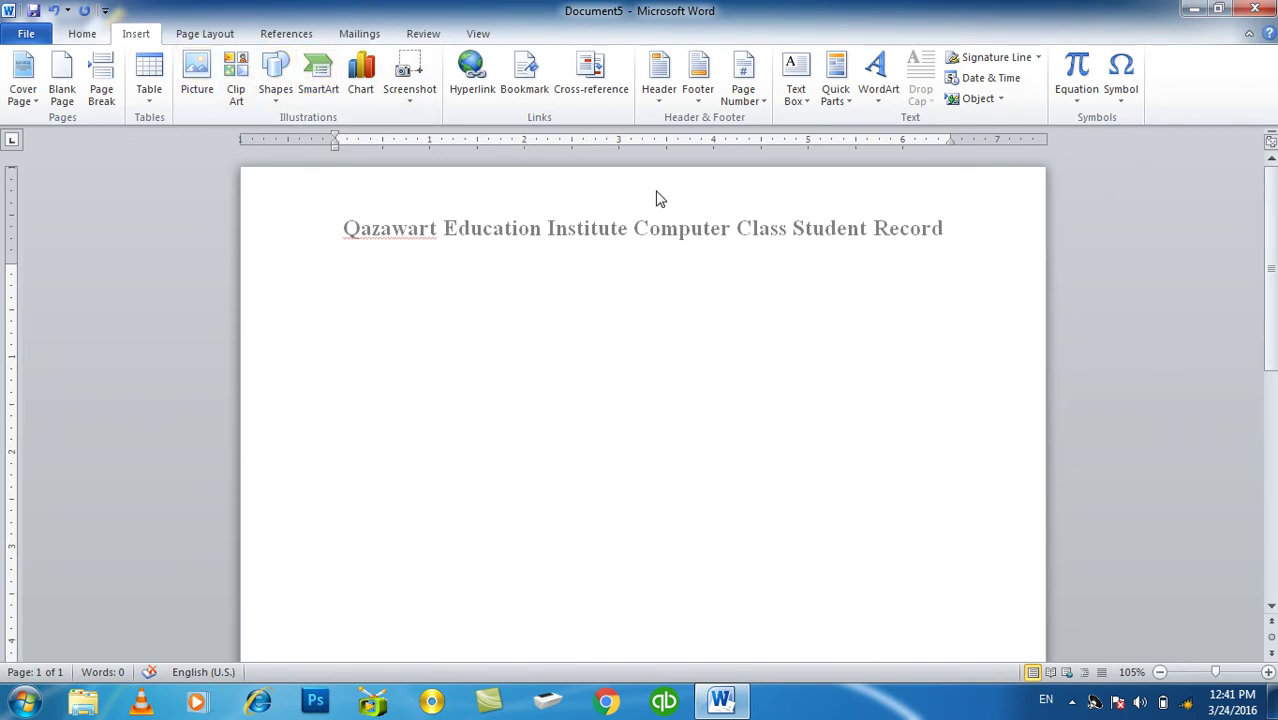
type("Car")
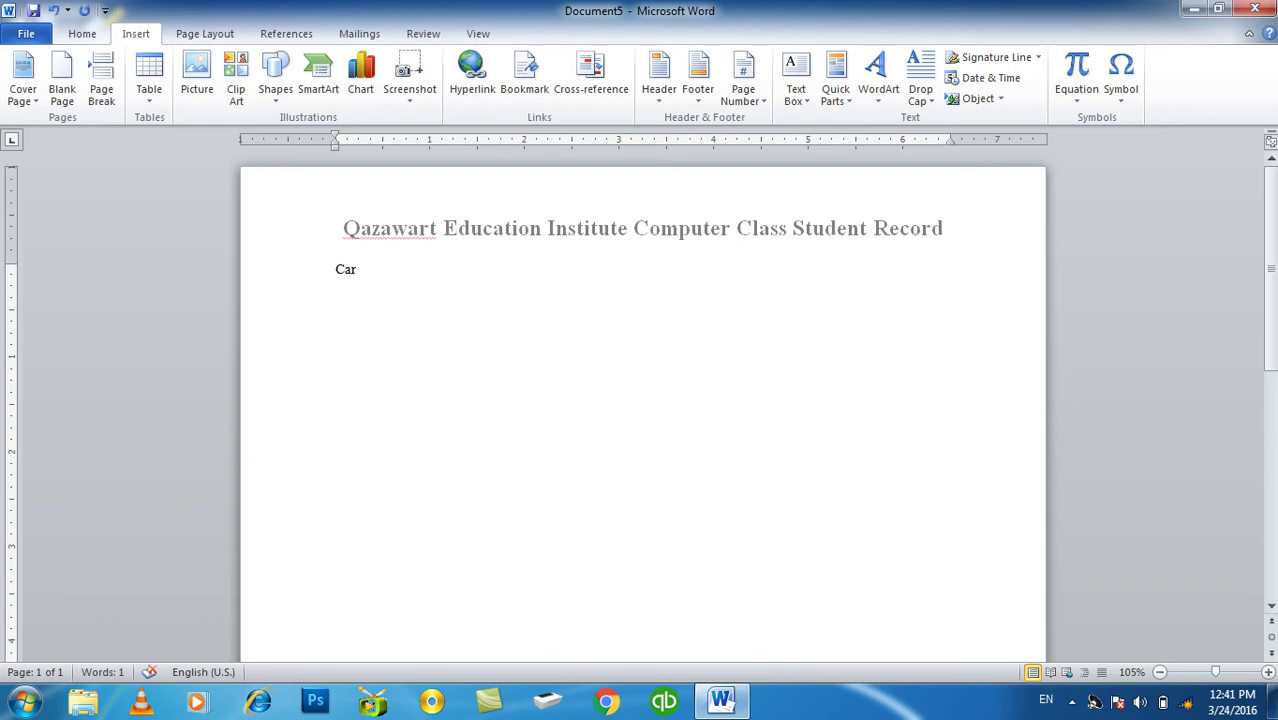
key("ctrl+a")
key("BackSpace")
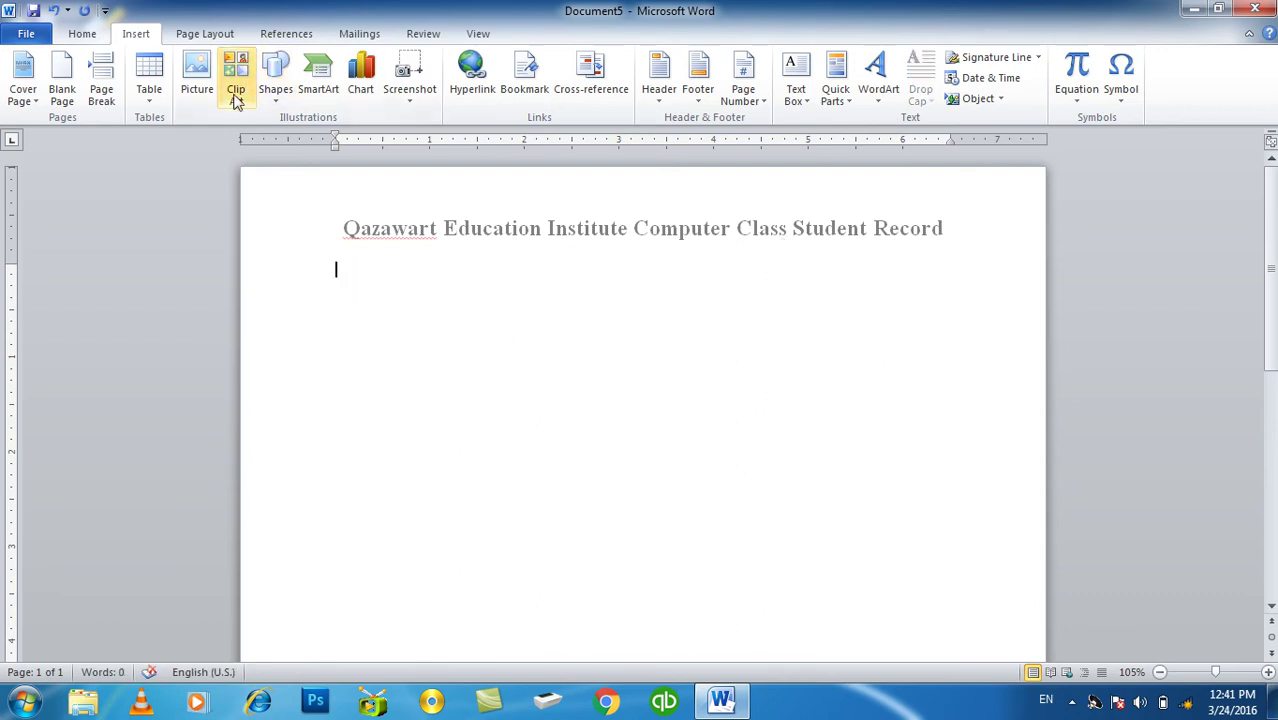
left_click(276, 95)
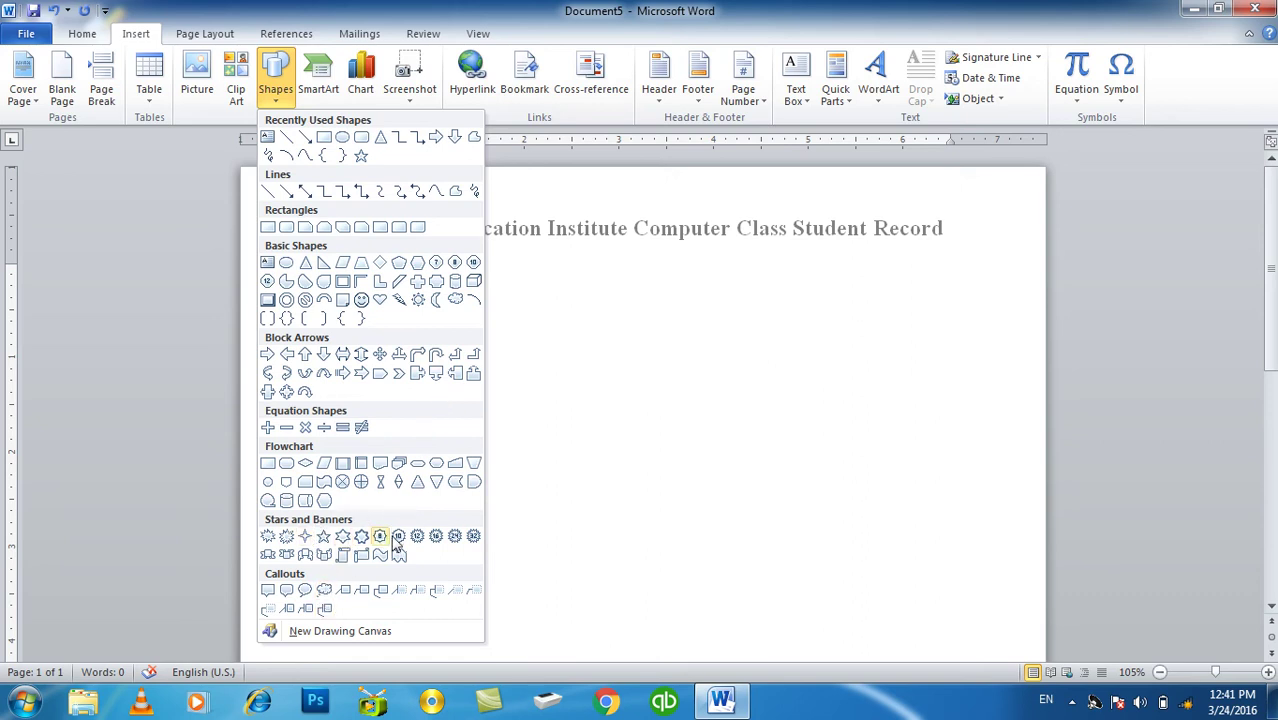
left_click(416, 536)
left_click_drag(502, 306, 780, 553)
left_click(864, 494)
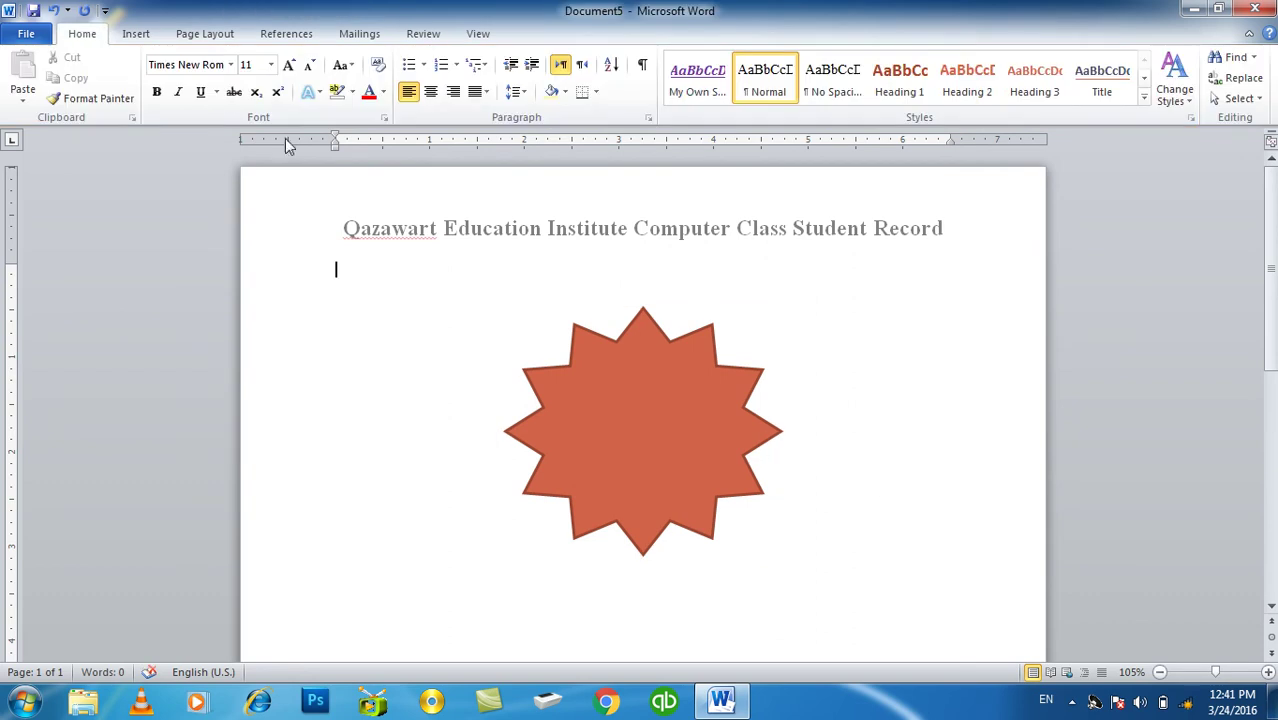
left_click(147, 40)
left_click(279, 105)
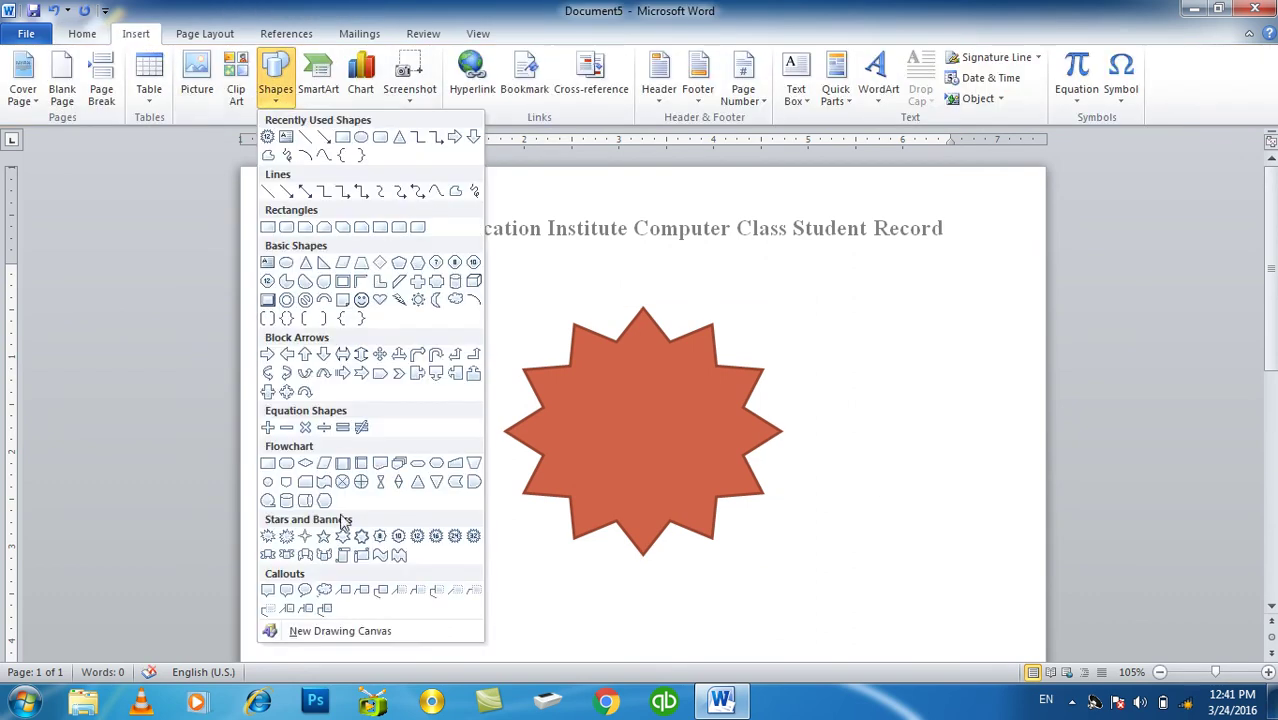
left_click(286, 555)
left_click_drag(506, 580, 814, 507)
left_click_drag(697, 540, 685, 548)
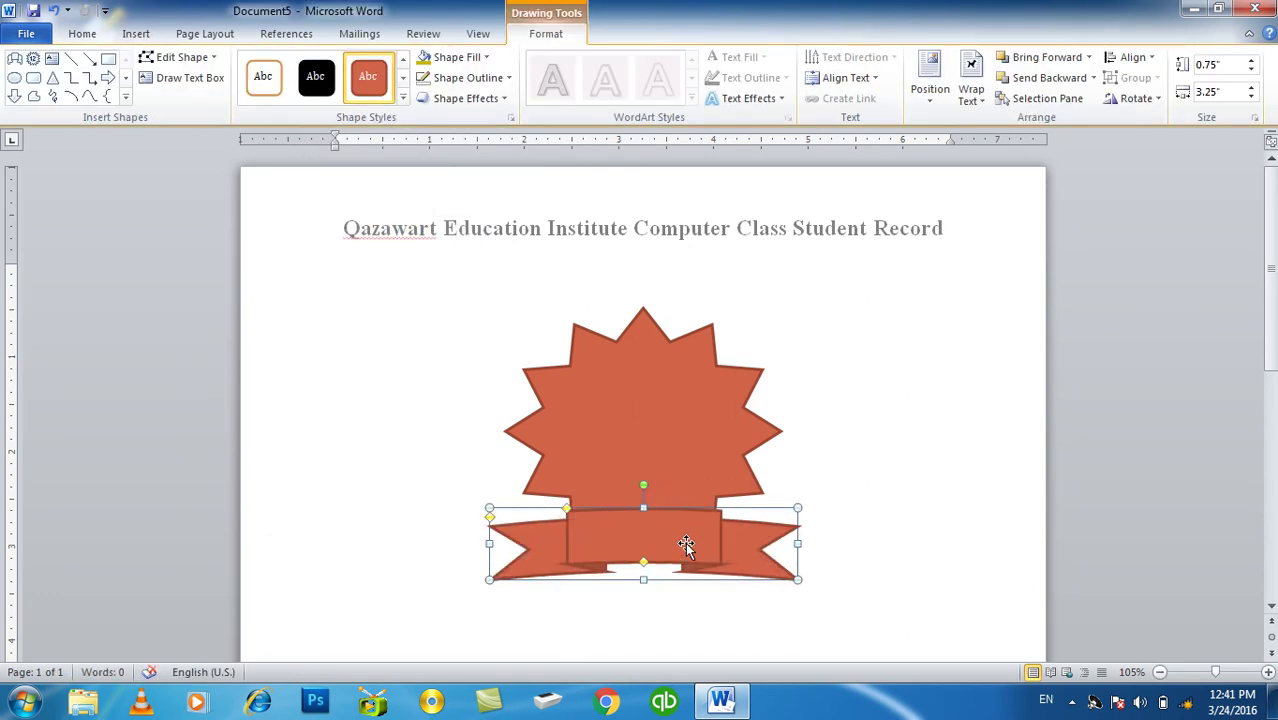
right_click(686, 545)
left_click(562, 380)
left_click(822, 445)
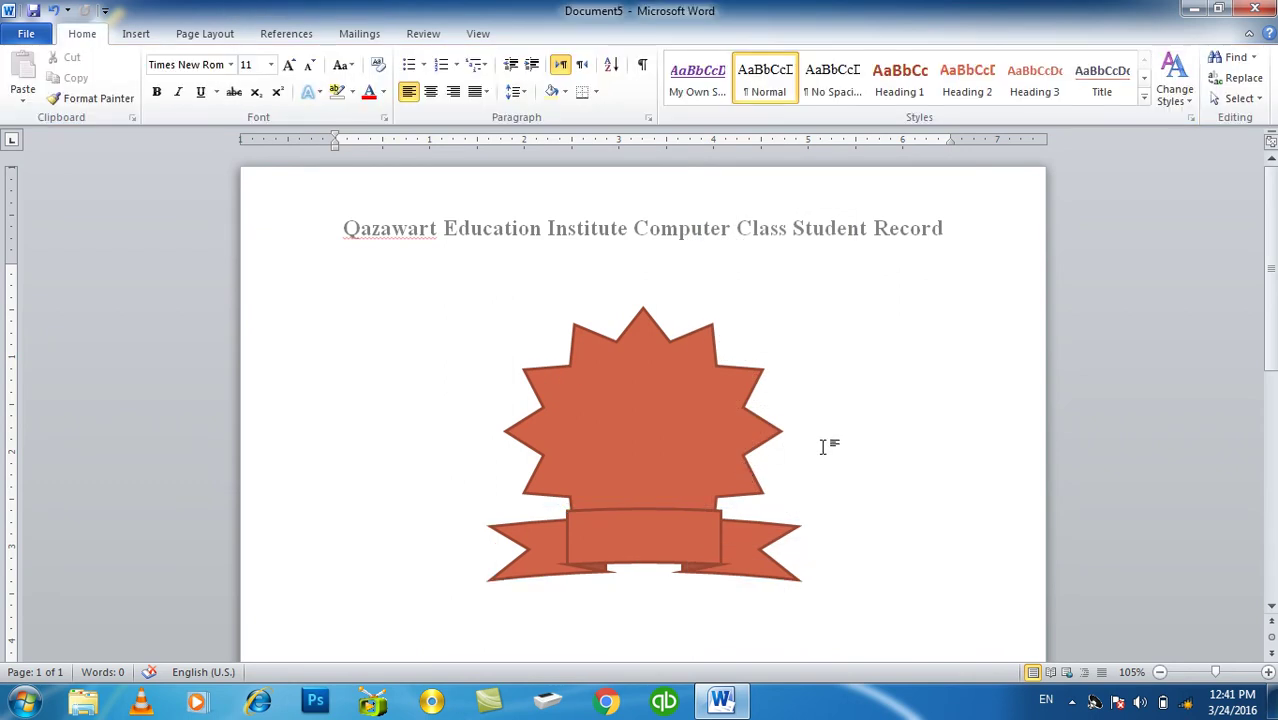
key("ctrl+z")
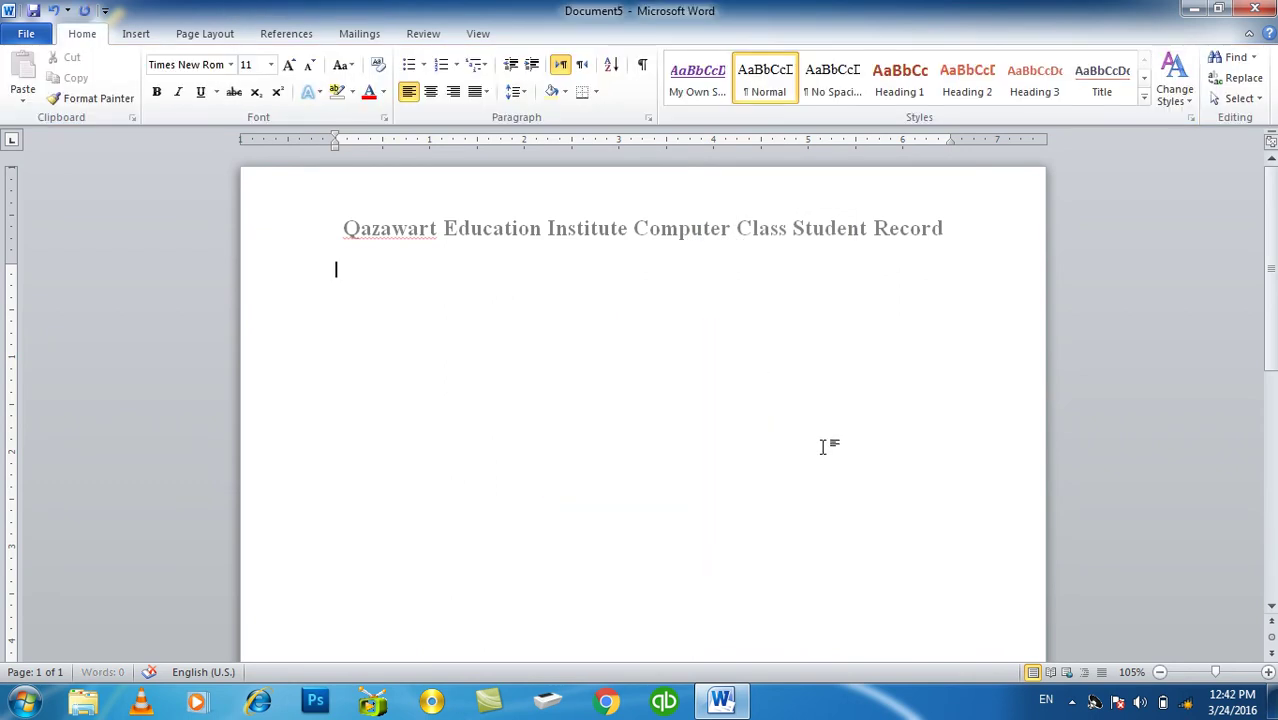
left_click(138, 35)
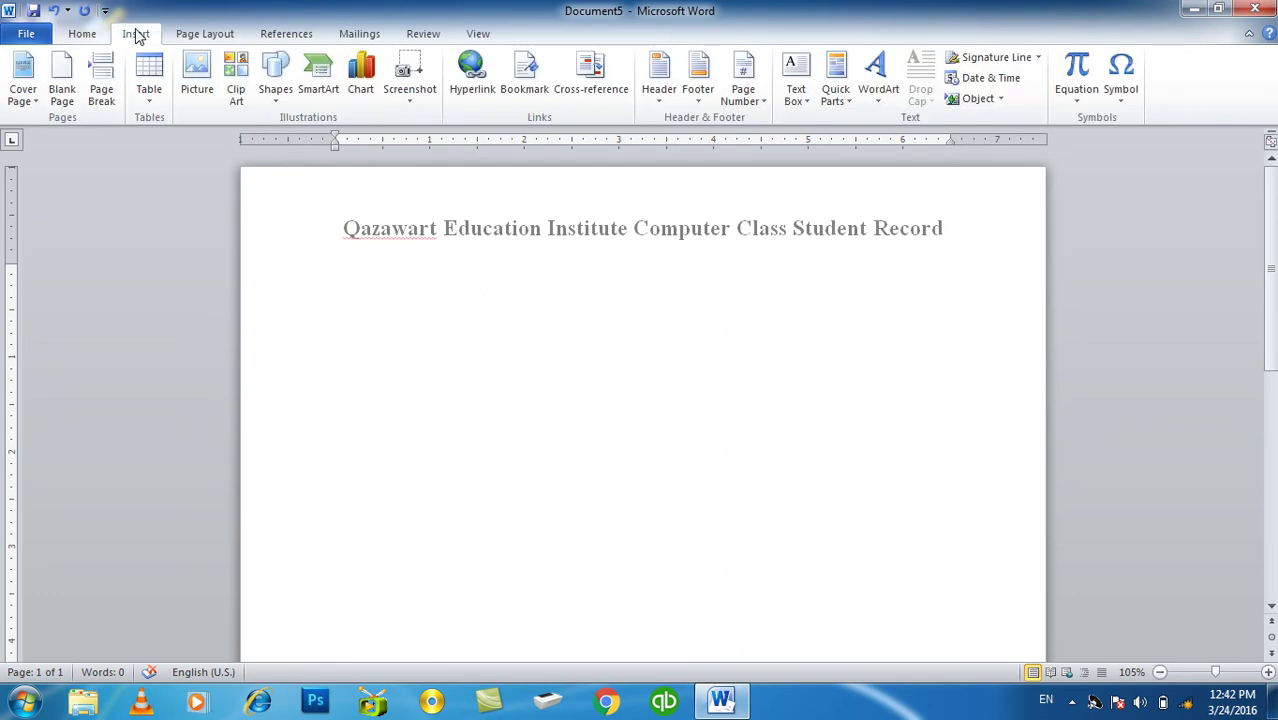
Step: Open the More Symbols chooser with Wingdings as the symbol font
left_click(279, 108)
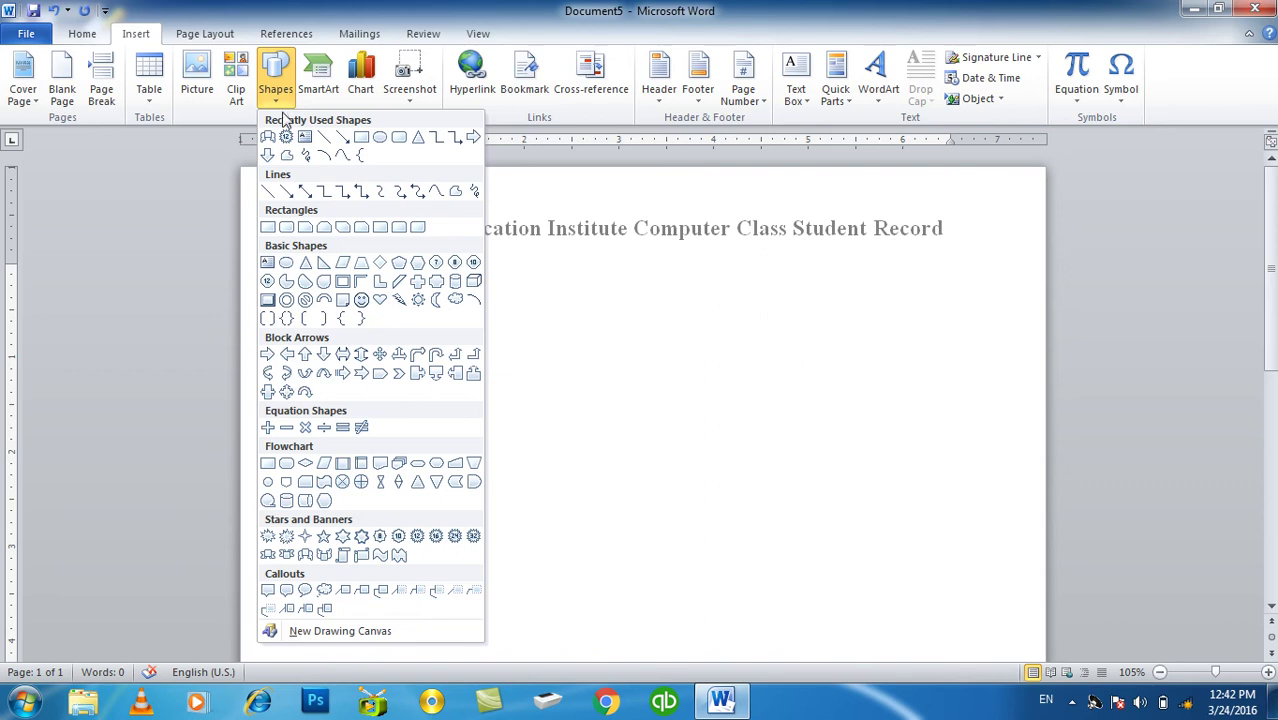
left_click(662, 402)
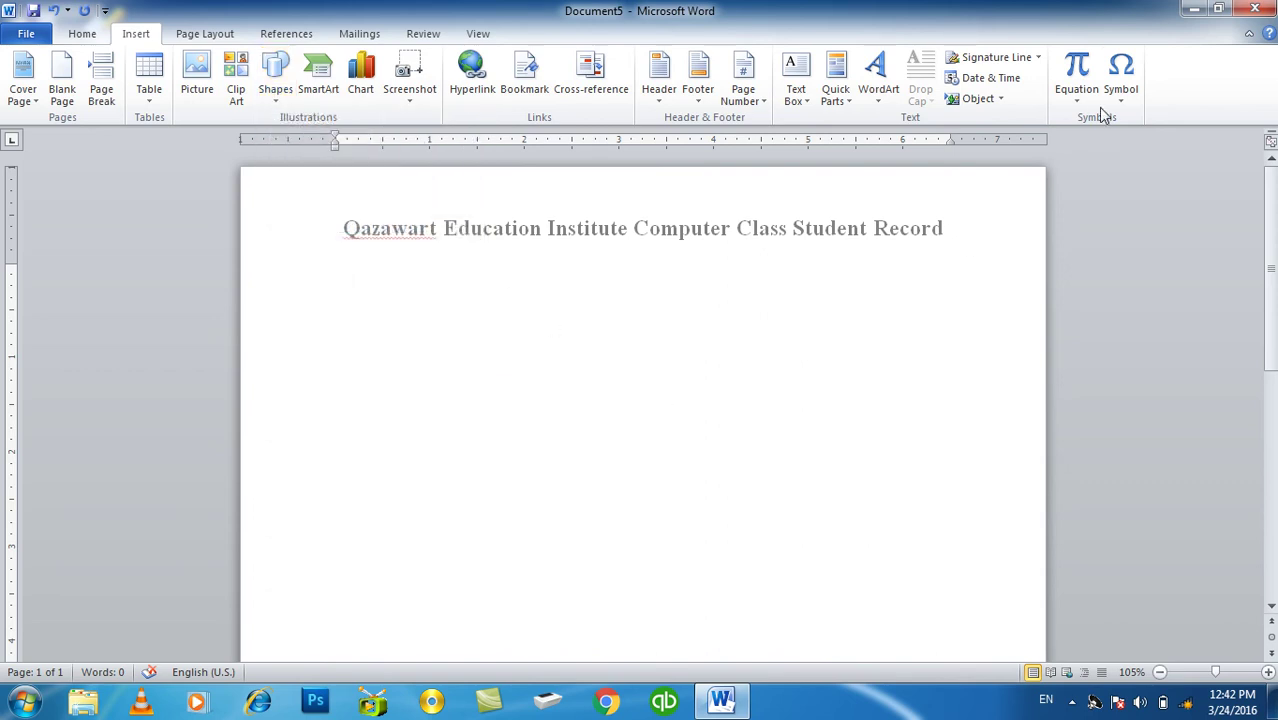
left_click(1118, 100)
left_click(1160, 235)
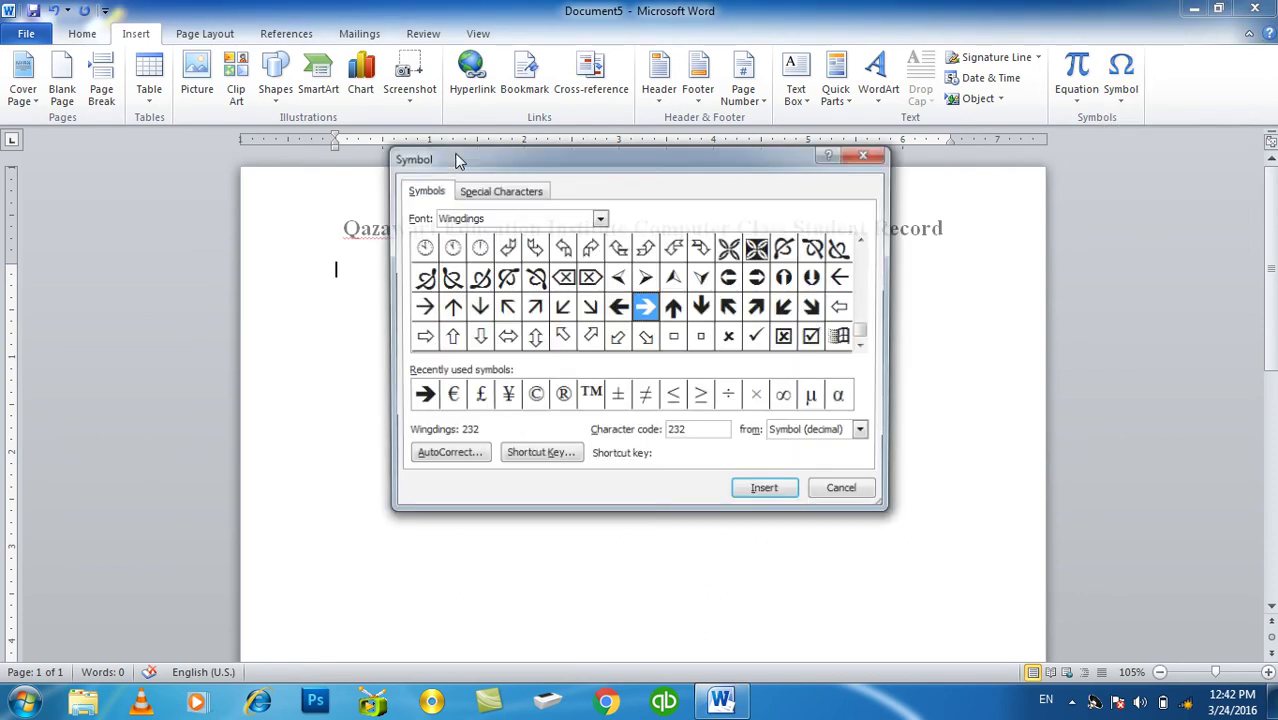
left_click(599, 217)
scroll(575, 303, "down", 1)
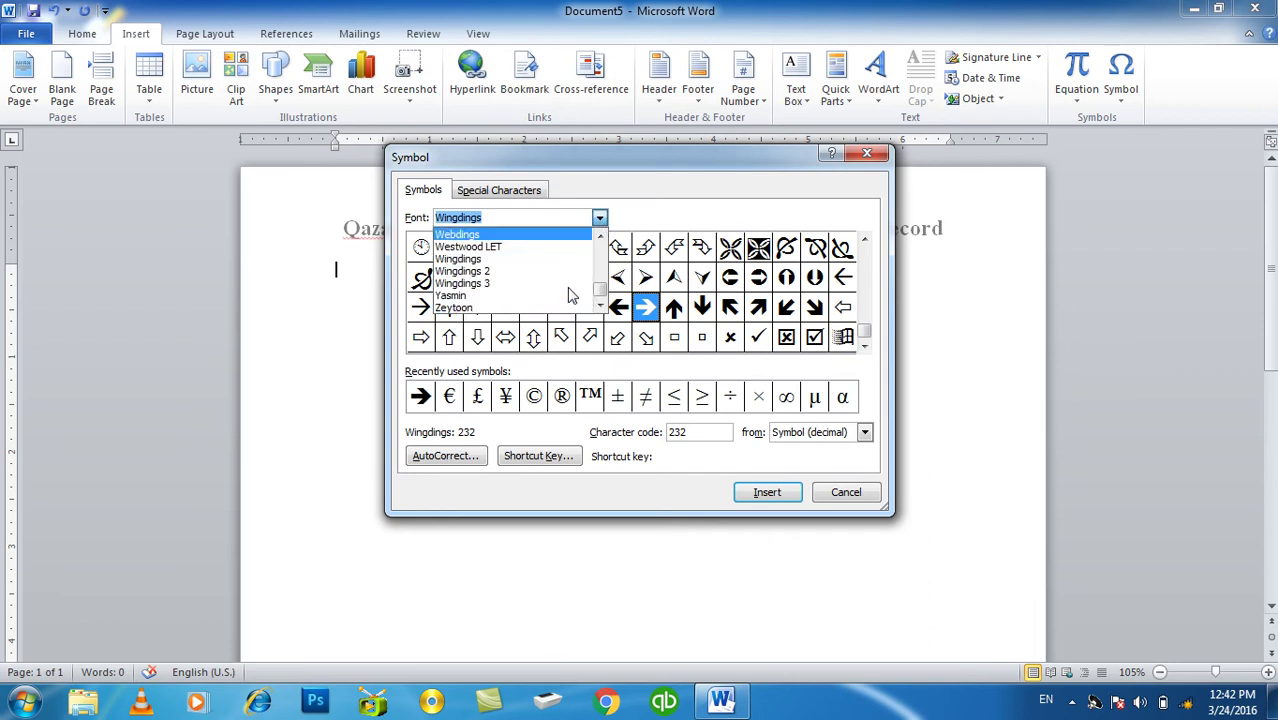
left_click(500, 262)
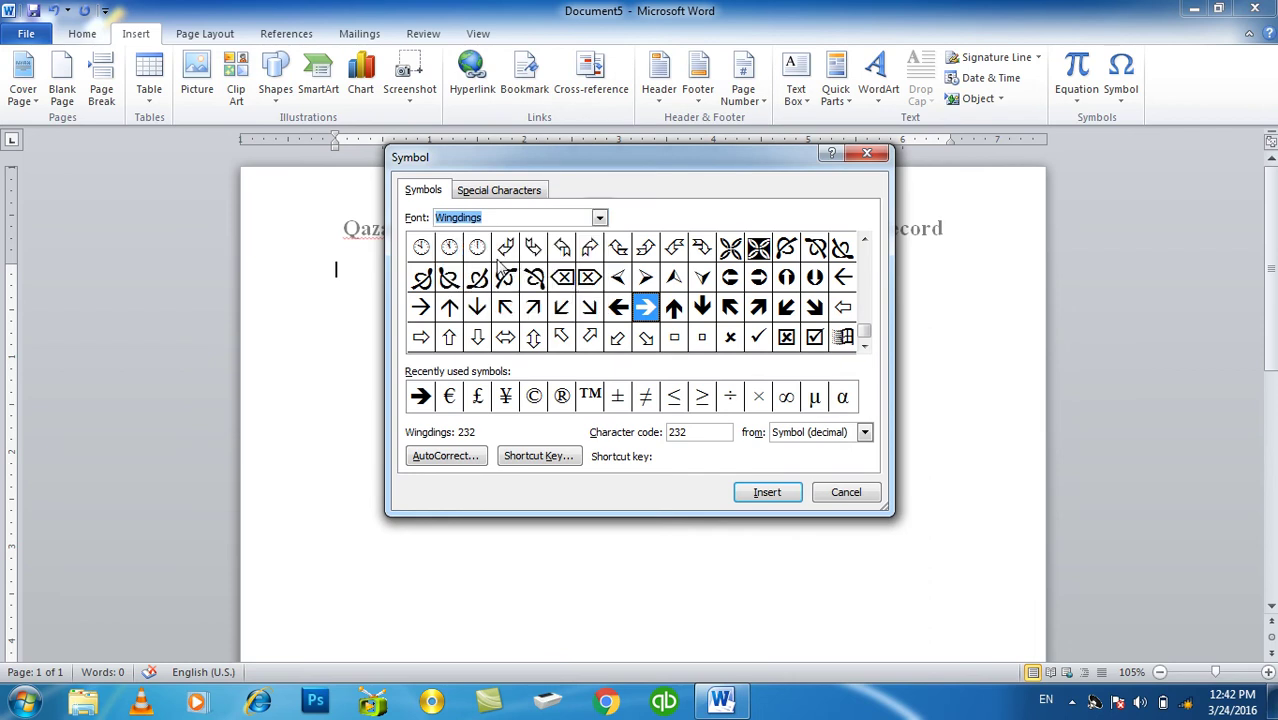
Step: Insert the Wingdings telephone symbol (character code 40) below the title and close the chooser
left_click_drag(866, 331, 866, 250)
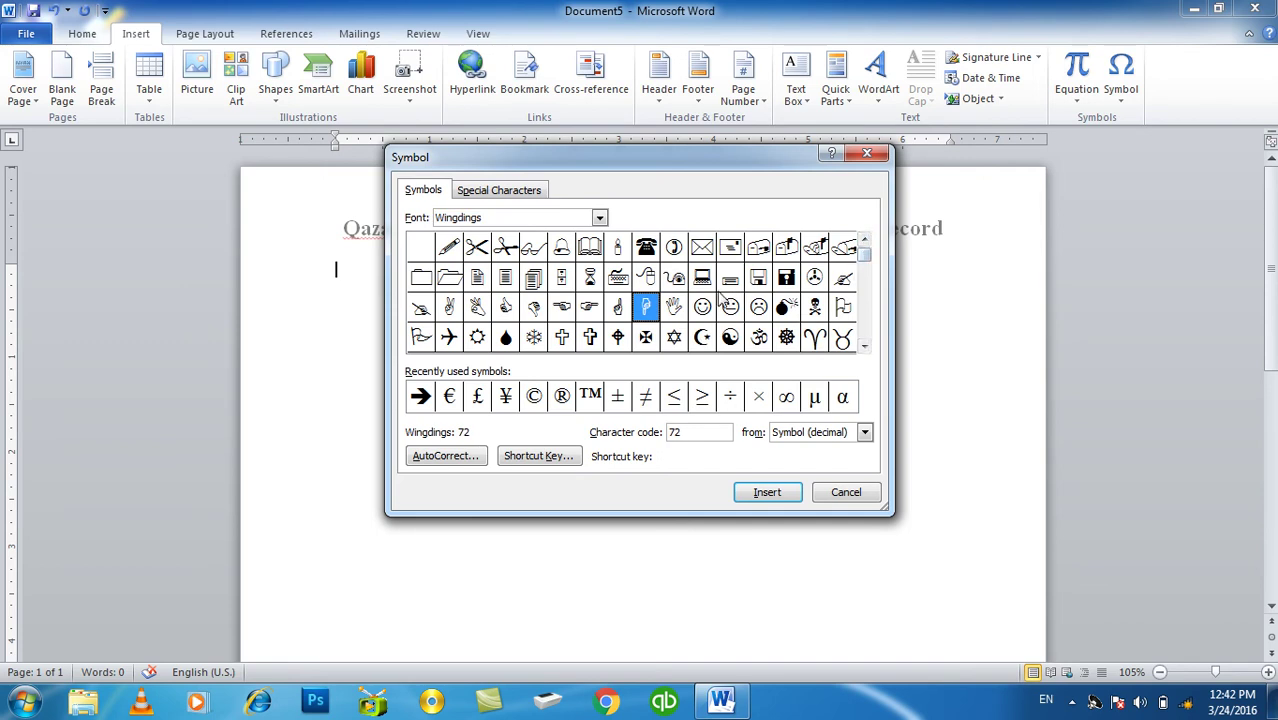
left_click(648, 252)
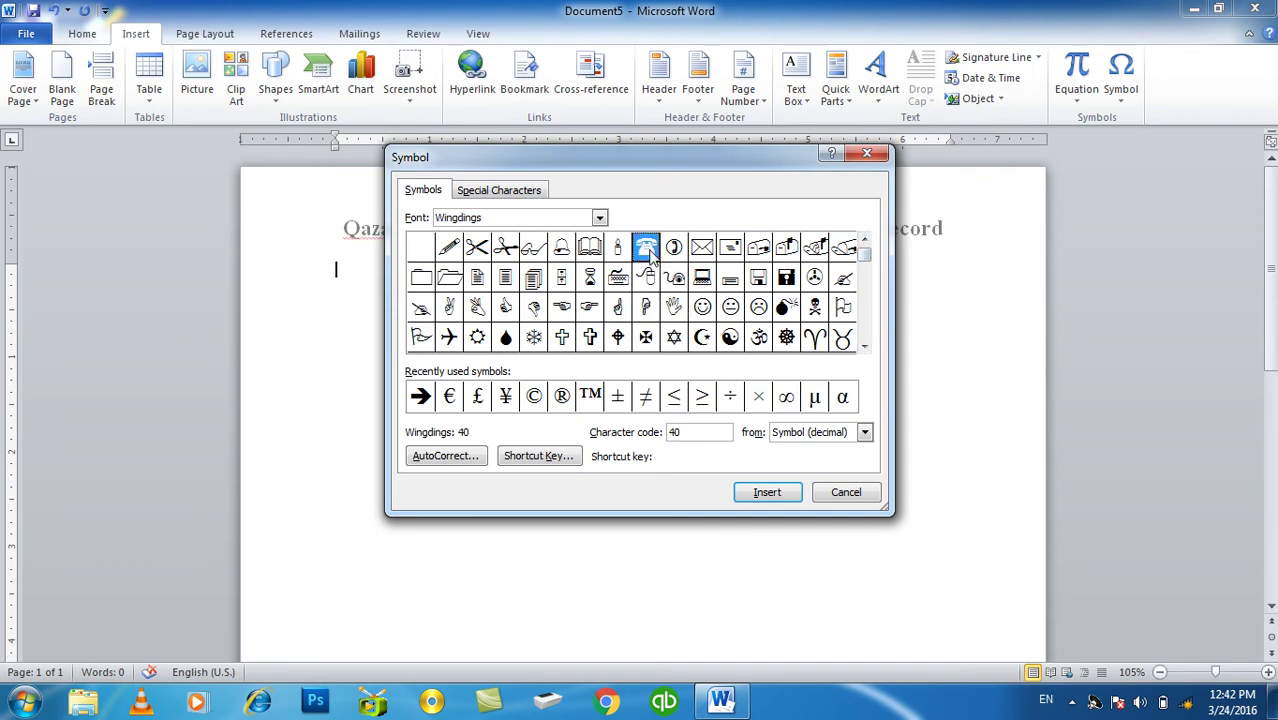
left_click(866, 347)
left_click(866, 347)
left_click(866, 347)
left_click(866, 347)
left_click(866, 347)
left_click(866, 347)
left_click(866, 347)
left_click(866, 347)
left_click_drag(866, 322, 866, 253)
left_click(768, 492)
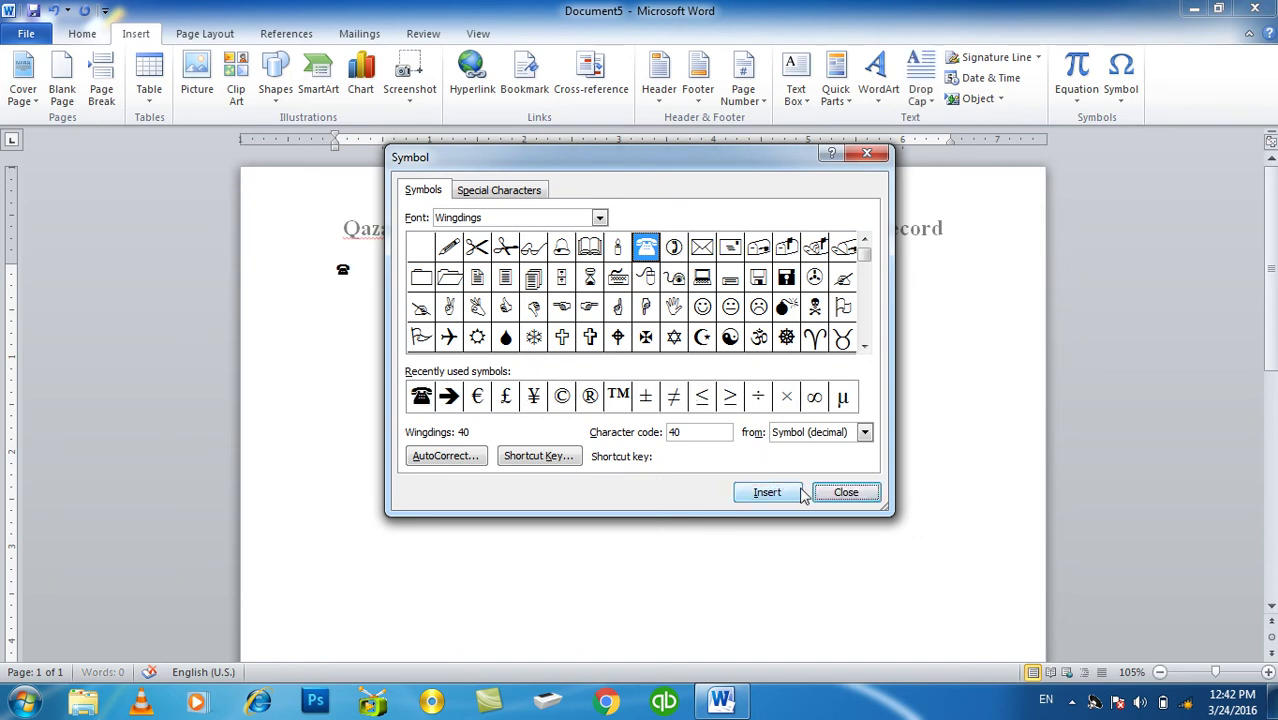
left_click(846, 492)
Step: Delete the title text from the page header
double_click(415, 240)
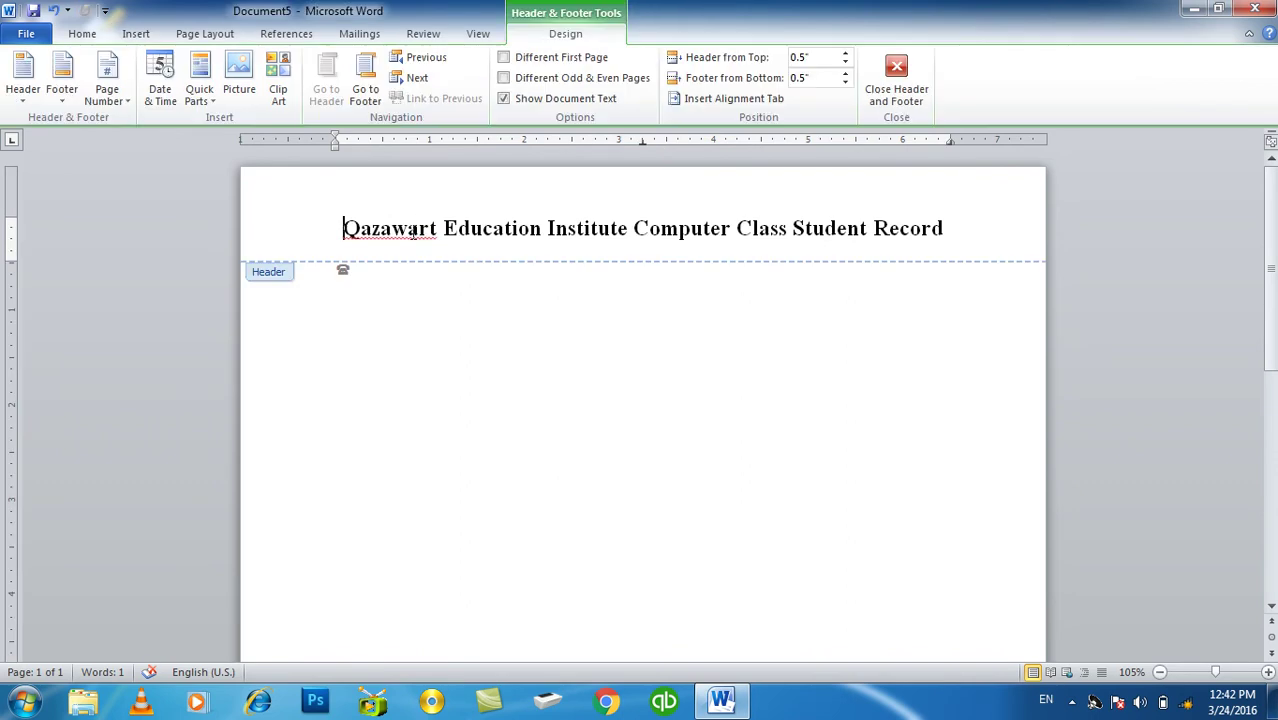
triple_click(421, 237)
key("Delete")
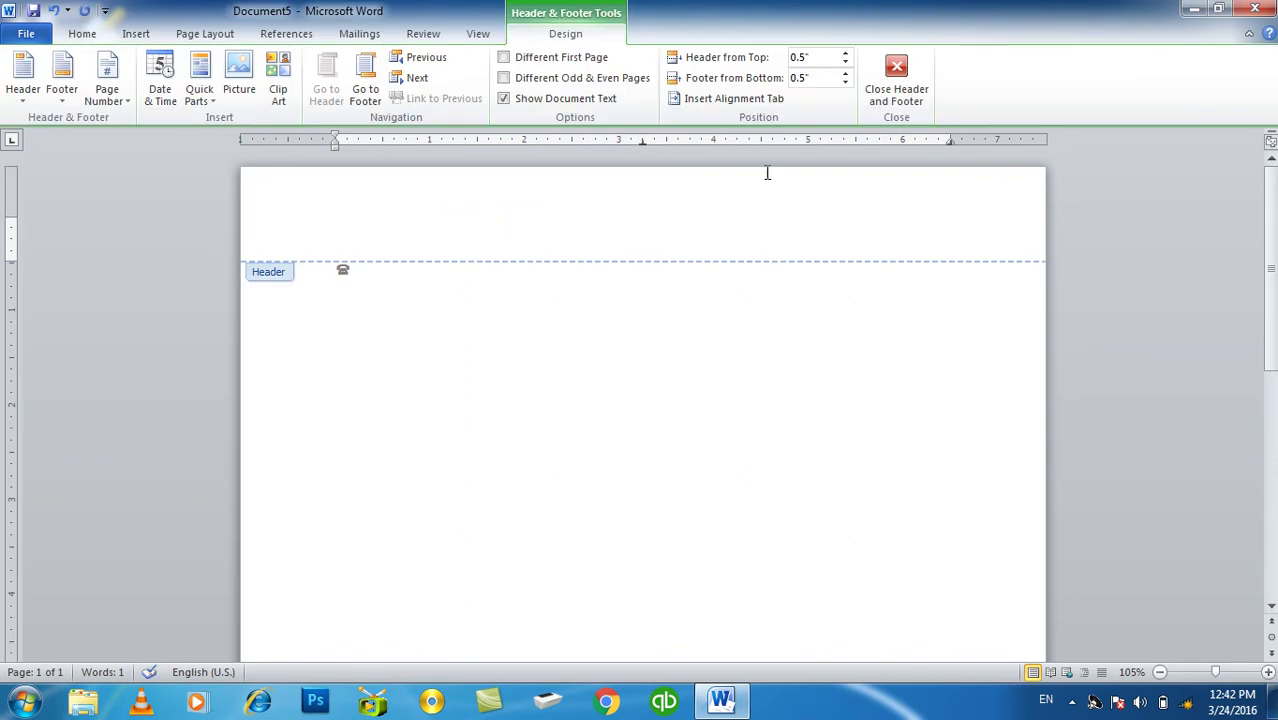
left_click(896, 80)
Step: Enlarge the telephone symbol to 149 pt and centre it on the page
double_click(400, 298)
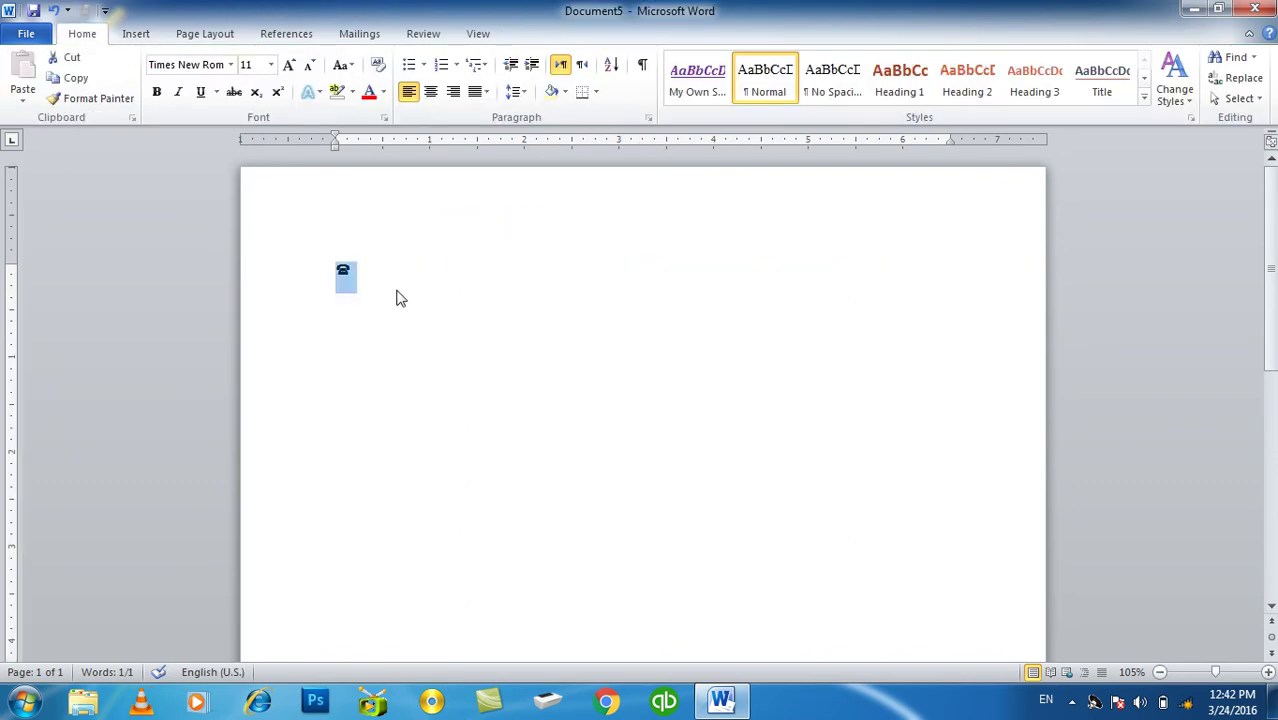
double_click(397, 292)
key("ctrl+bracketright")
key("ctrl+bracketright")
key("ctrl+bracketright")
key("ctrl+bracketright")
key("ctrl+bracketright")
key("ctrl+bracketright")
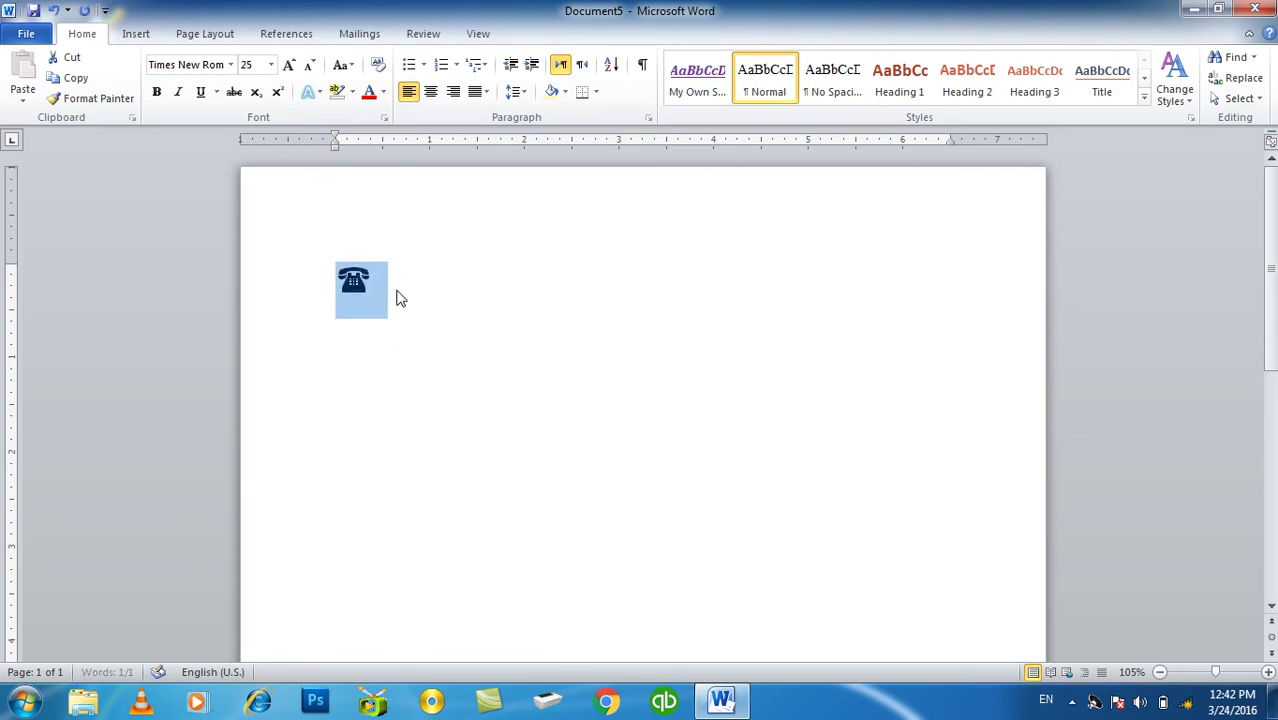
key("ctrl+bracketright")
key("ctrl+bracketright")
key("ctrl+bracketright")
key("ctrl+bracketright")
key("ctrl+bracketright")
key("ctrl+bracketright")
key("ctrl+bracketright")
key("ctrl+bracketright")
key("ctrl+bracketright")
key("ctrl+bracketright")
key("ctrl+bracketright")
key("ctrl+bracketright")
key("ctrl+e")
key("ctrl+bracketright")
key("ctrl+bracketright")
key("ctrl+bracketright")
key("ctrl+bracketright")
key("ctrl+bracketright")
key("ctrl+bracketright")
key("ctrl+bracketright")
key("ctrl+bracketright")
key("ctrl+bracketright")
key("ctrl+bracketright")
key("ctrl+bracketright")
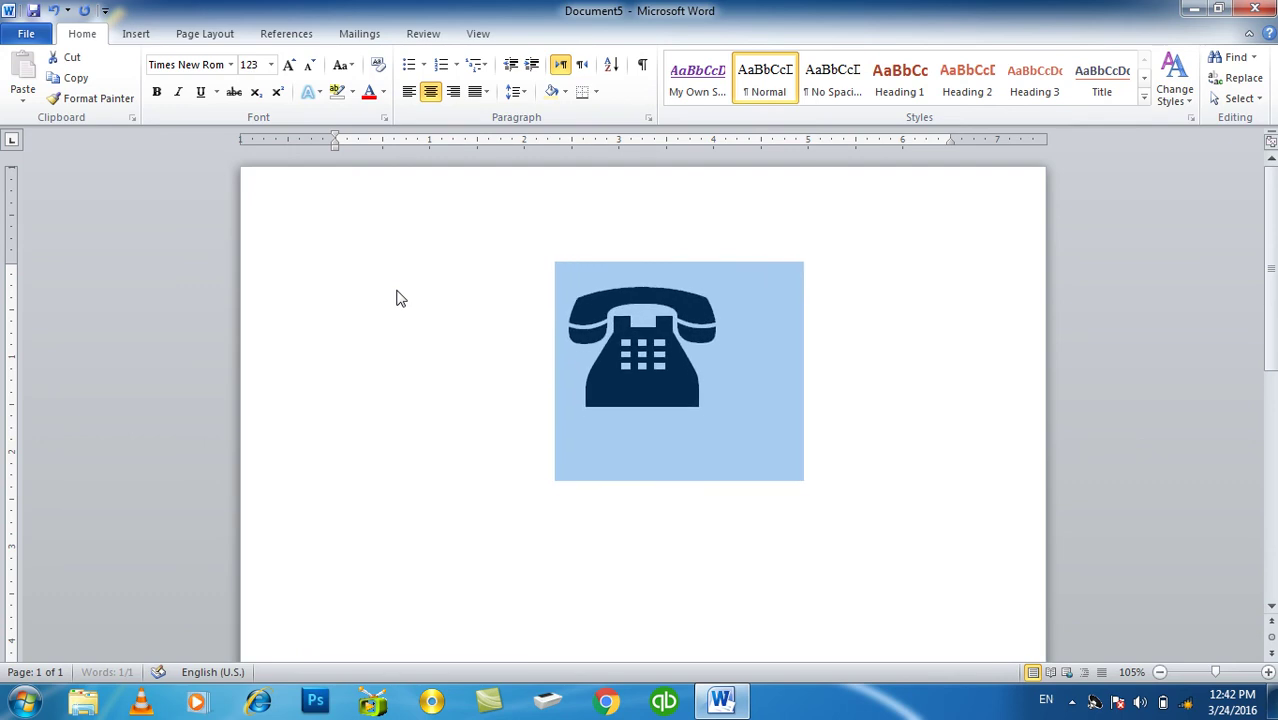
key("ctrl+bracketright")
key("ctrl+bracketright")
key("ctrl+bracketright")
key("ctrl+bracketright")
key("ctrl+bracketright")
key("ctrl+bracketright")
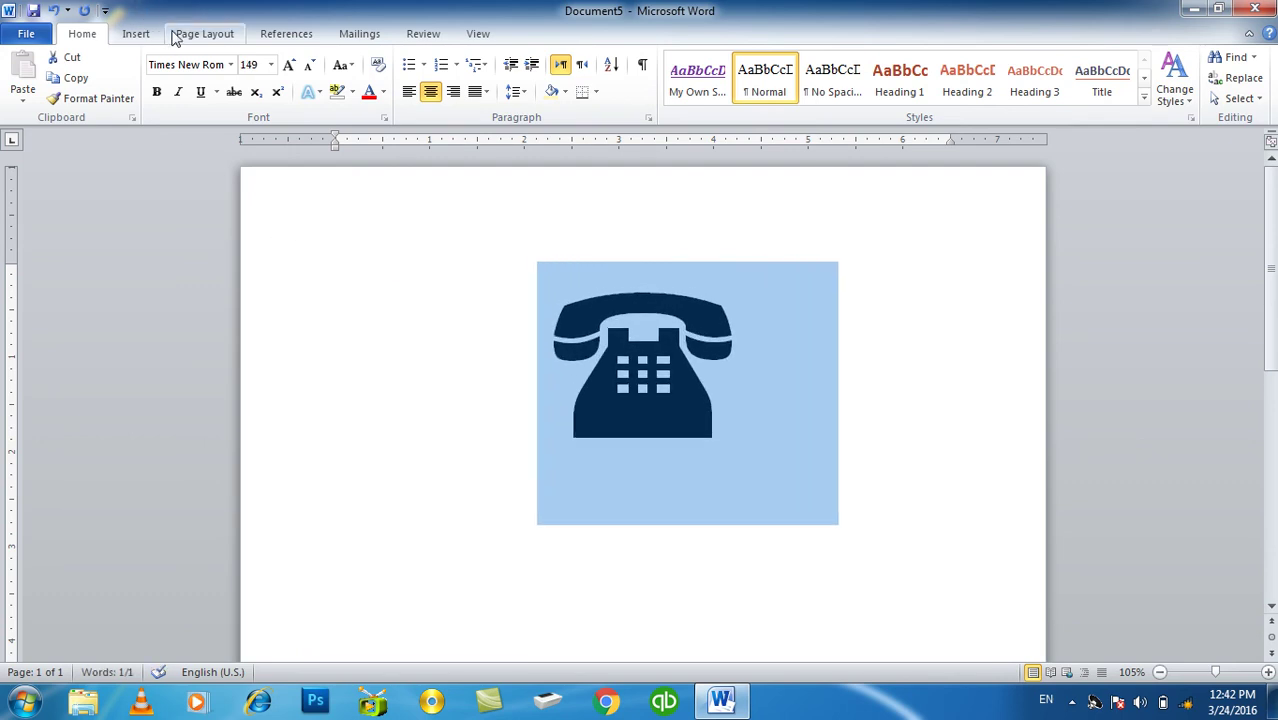
left_click(204, 33)
left_click(197, 96)
Step: Turn the page to landscape orientation
left_click(211, 166)
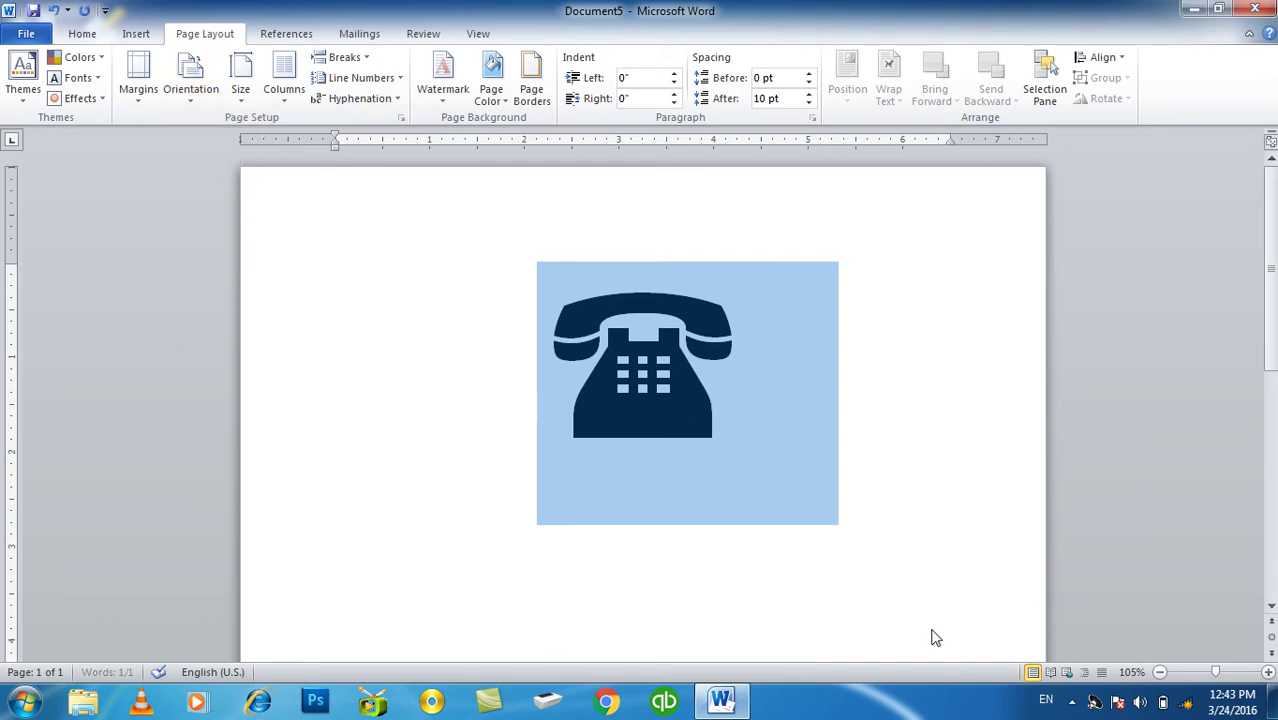
scroll(1090, 625, "down", 2)
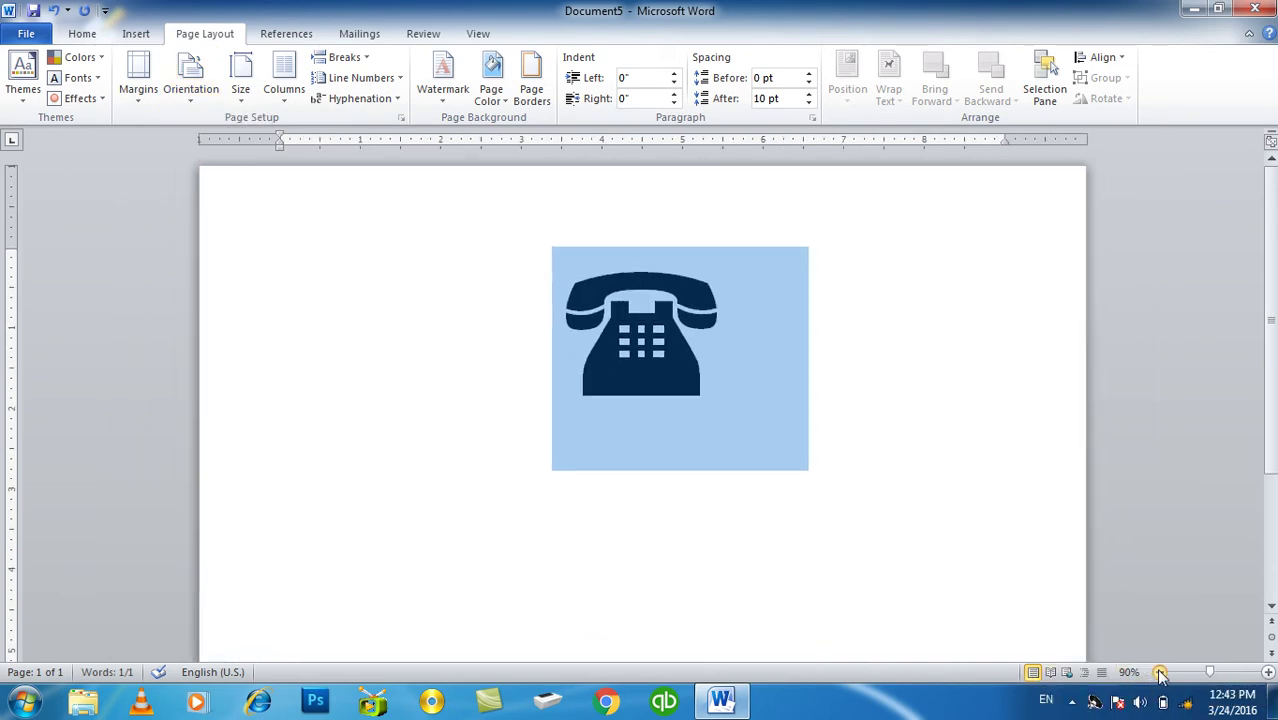
scroll(1052, 575, "down", 1)
Step: Enlarge the telephone symbol to fill most of the page and zoom out to 60%
left_click_drag(757, 332, 625, 320)
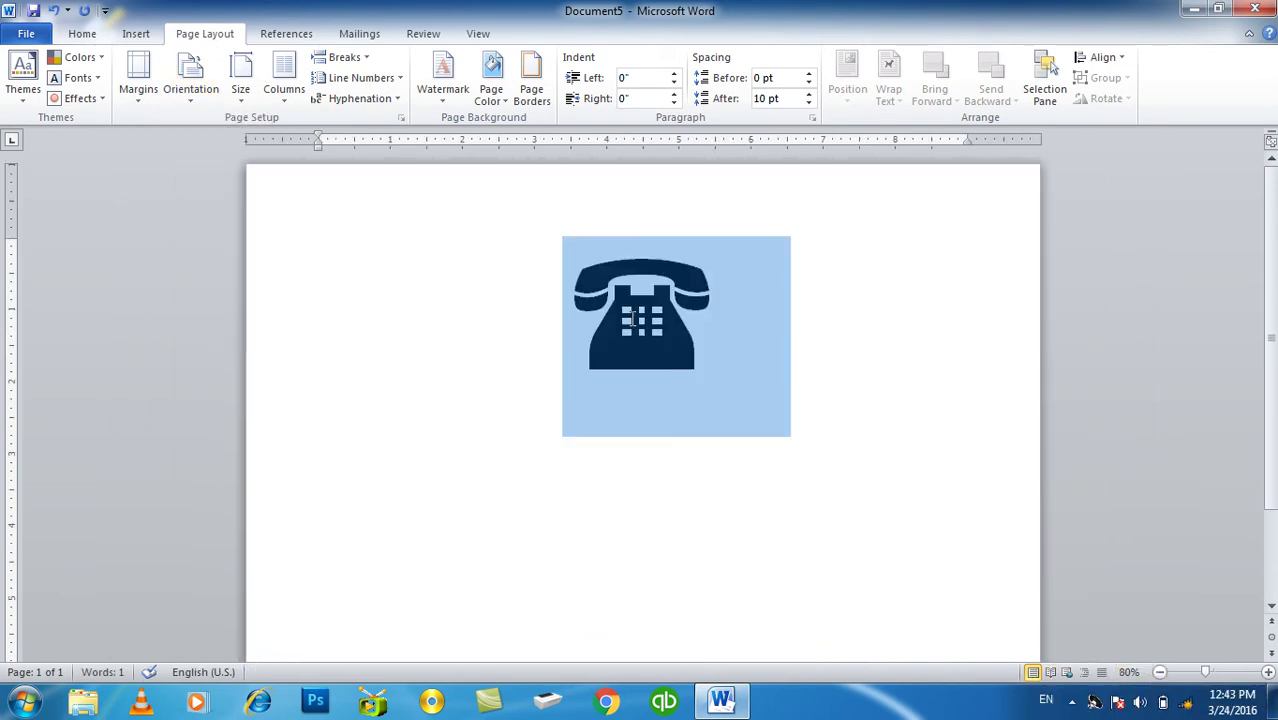
left_click(621, 318)
double_click(621, 320)
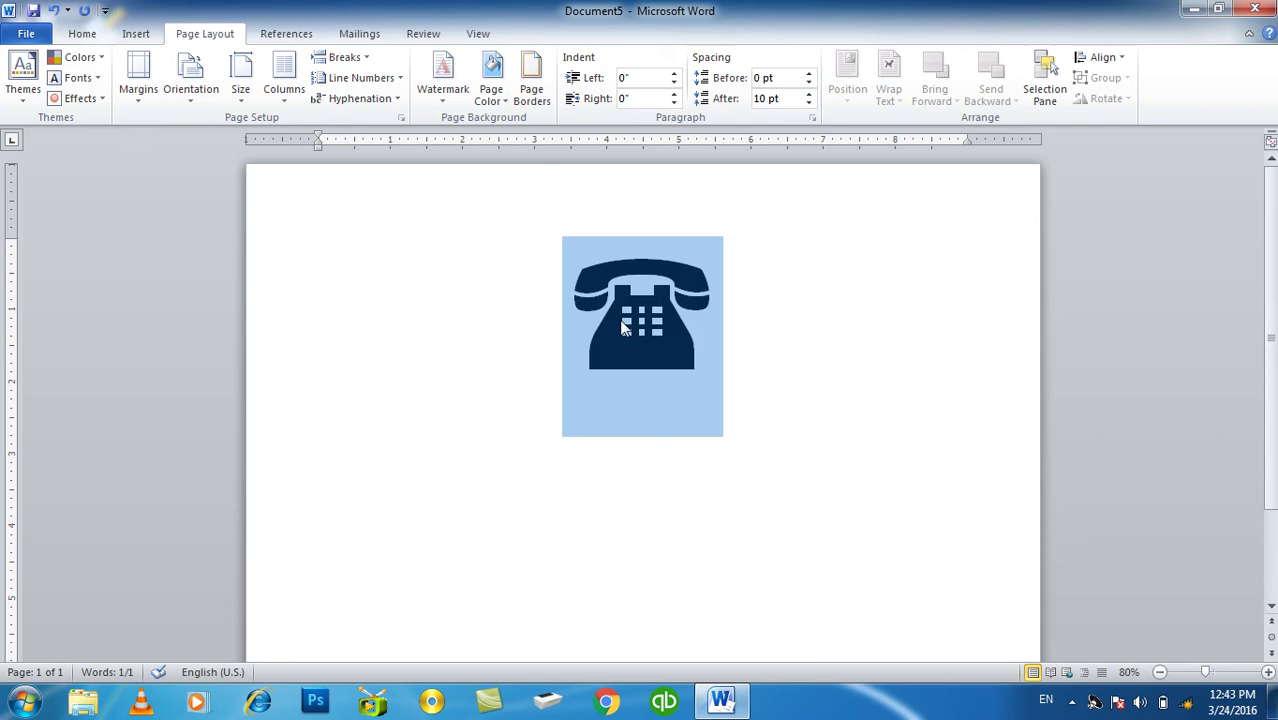
key("ctrl+bracketright")
key("ctrl+bracketright")
key("ctrl+bracketright")
key("ctrl+bracketright")
key("ctrl+bracketright")
key("ctrl+bracketright")
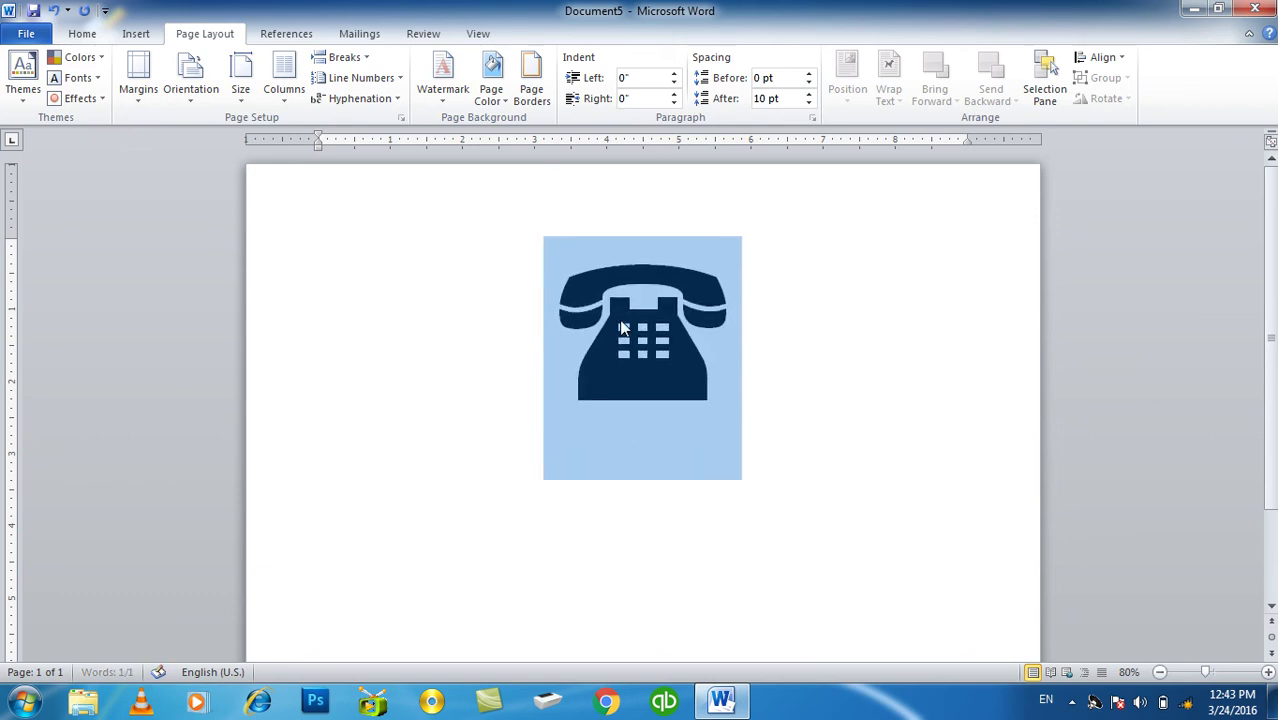
key("ctrl+bracketright")
key("ctrl+bracketright")
key("ctrl+bracketright")
key("ctrl+bracketright")
key("ctrl+bracketright")
key("ctrl+bracketright")
key("ctrl+bracketright")
key("ctrl+bracketright")
key("ctrl+bracketright")
key("ctrl+bracketright")
key("ctrl+bracketright")
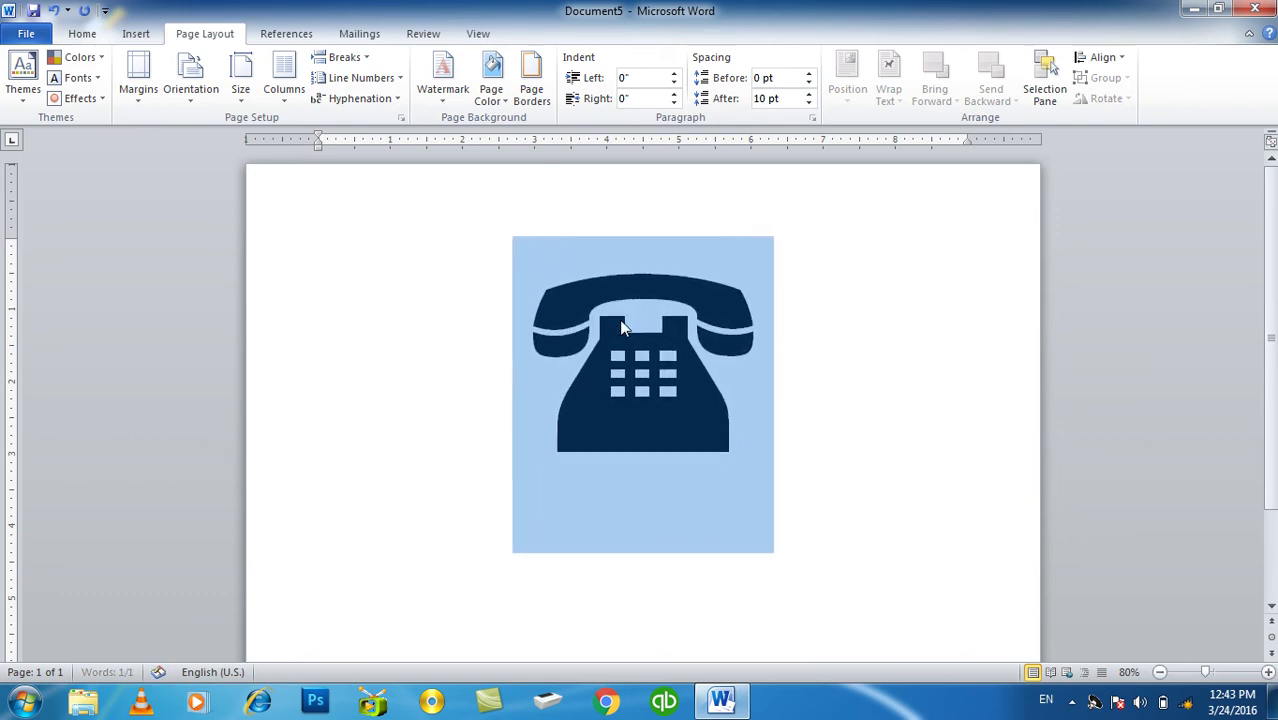
key("ctrl+bracketright")
key("ctrl+bracketright")
key("ctrl+bracketright")
key("ctrl+bracketright")
key("ctrl+bracketright")
key("ctrl+bracketright")
key("ctrl+bracketright")
key("ctrl+bracketright")
key("ctrl+bracketright")
key("ctrl+bracketright")
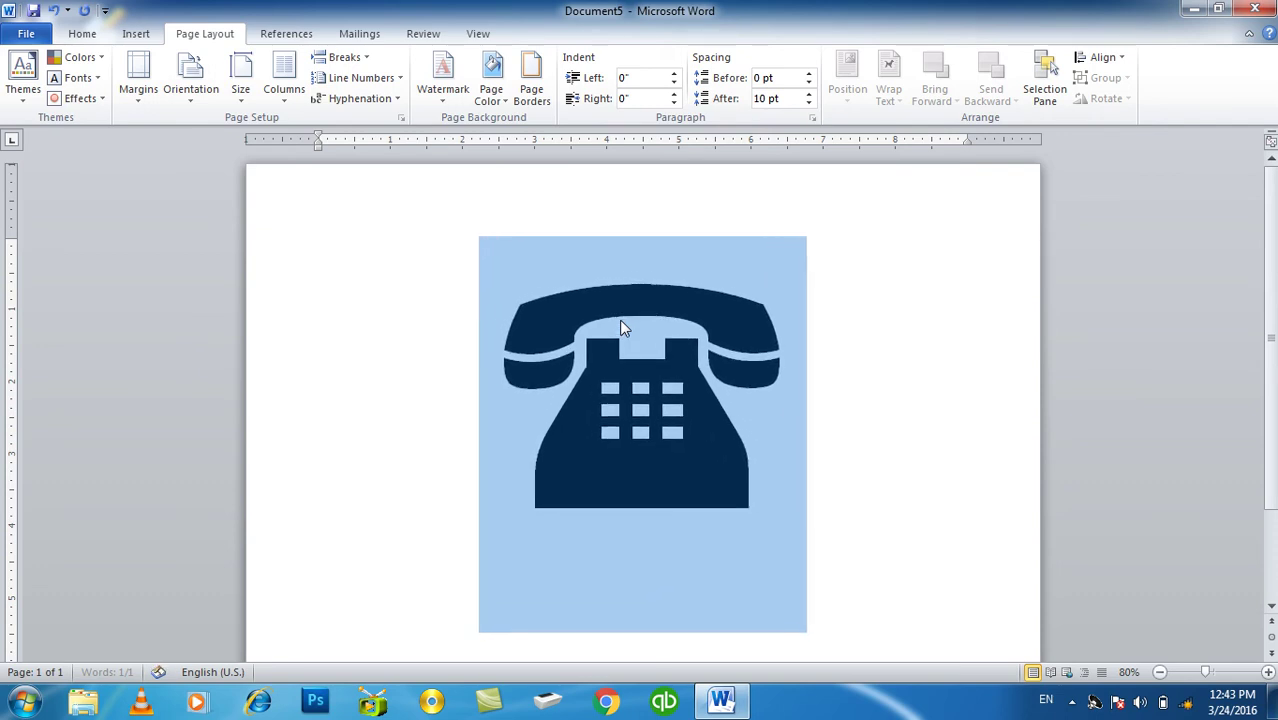
key("ctrl+bracketright")
key("ctrl+bracketright")
key("ctrl+bracketright")
key("ctrl+bracketright")
key("ctrl+bracketright")
key("ctrl+bracketright")
key("ctrl+bracketright")
key("ctrl+bracketright")
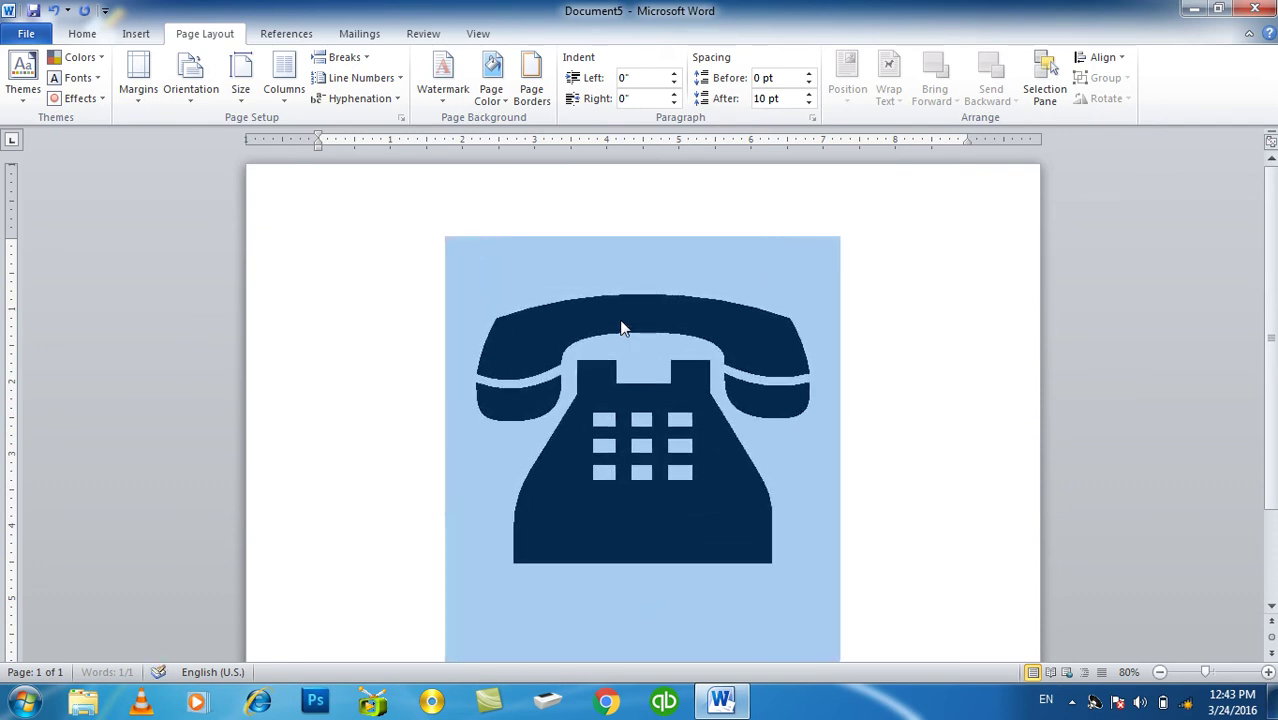
key("ctrl+bracketright")
key("ctrl+bracketright")
key("ctrl+bracketright")
key("ctrl+bracketright")
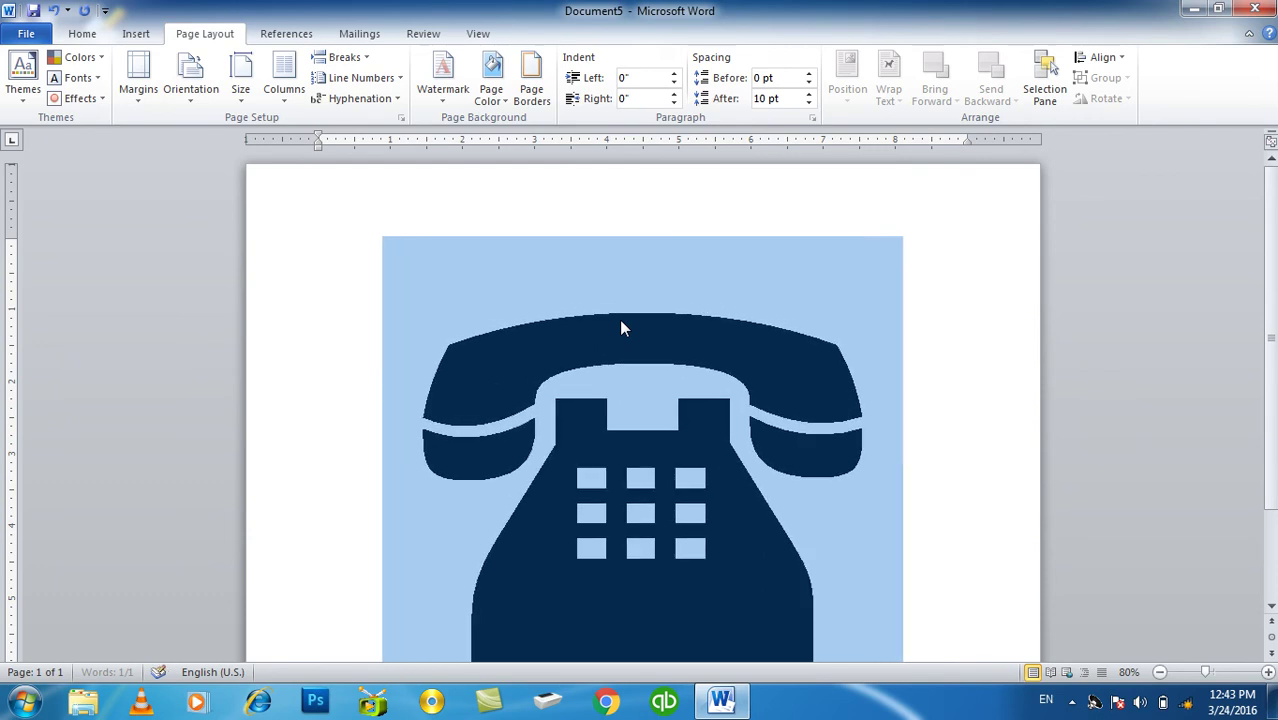
left_click(913, 300)
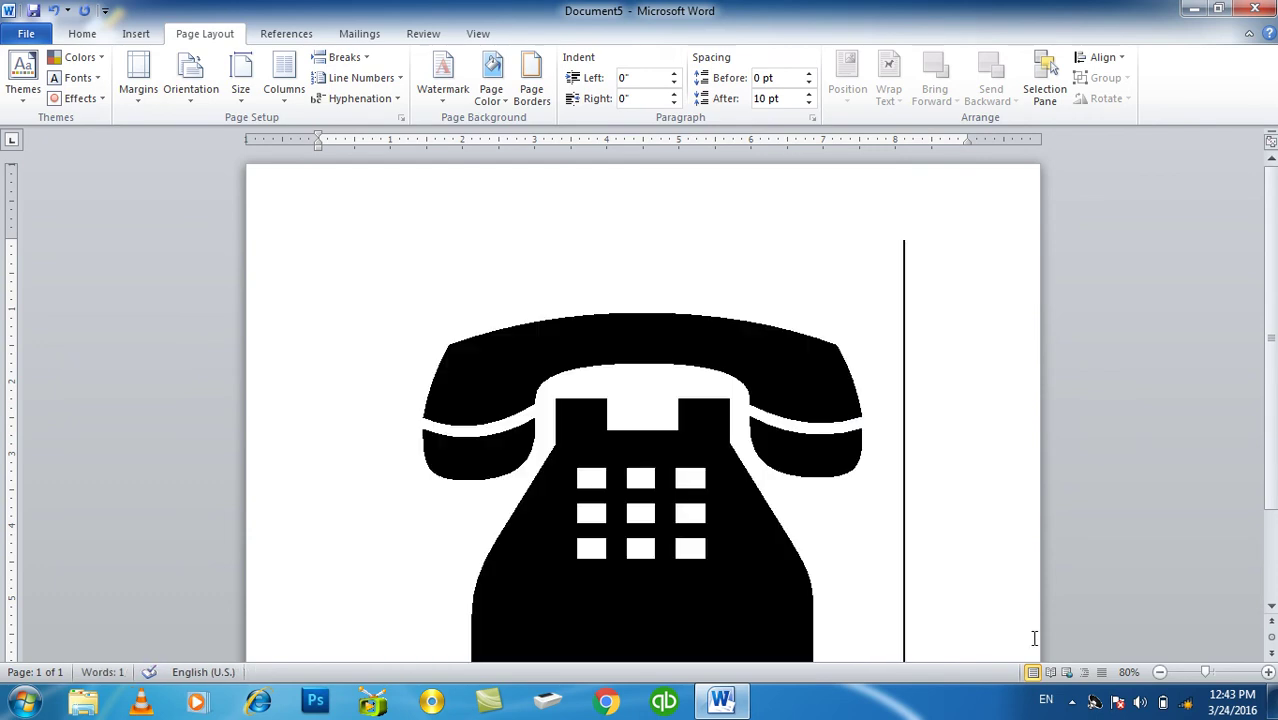
left_click(1160, 672)
left_click(1160, 672)
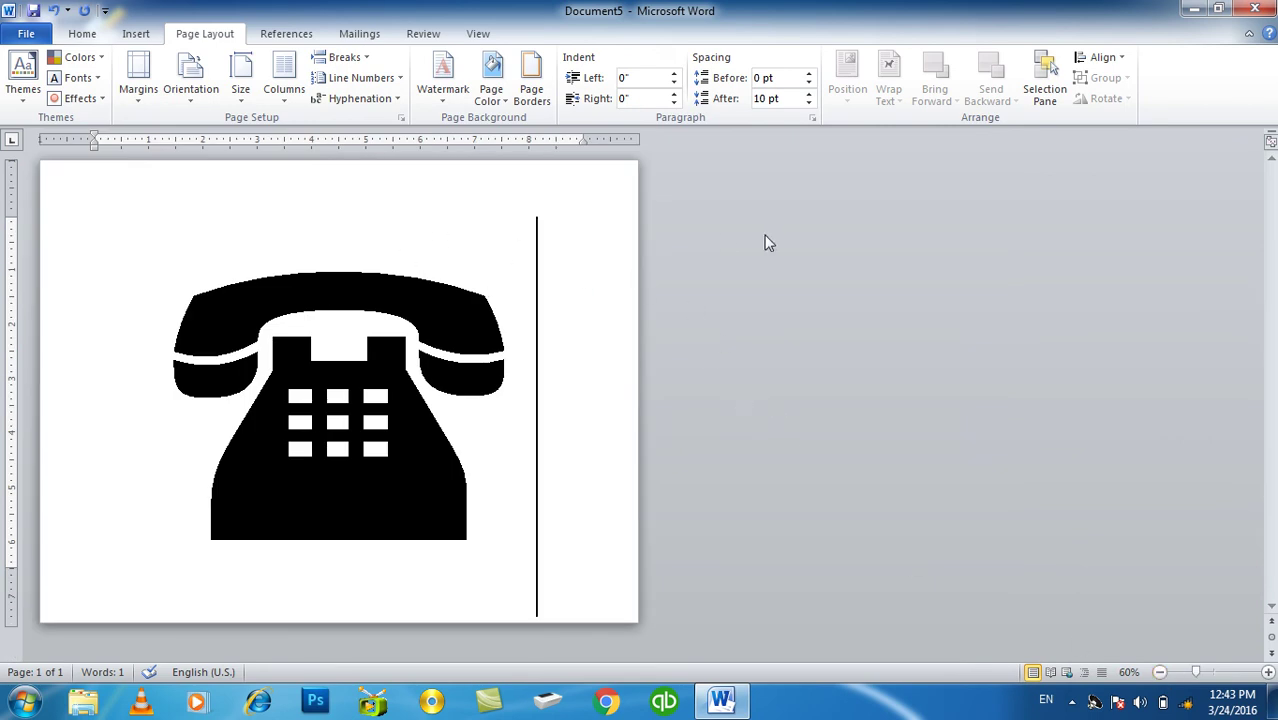
left_click(136, 33)
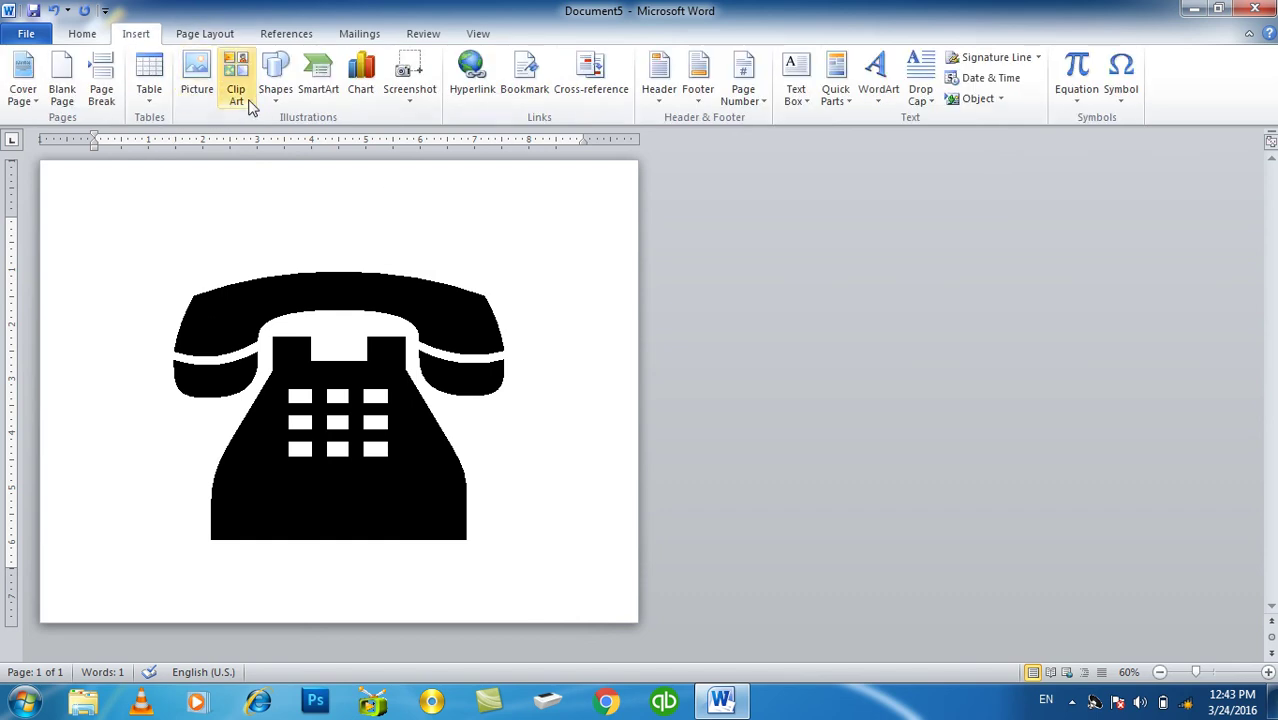
Step: Draw two straight lines corner to corner across the telephone, forming an X
left_click(275, 75)
left_click(324, 137)
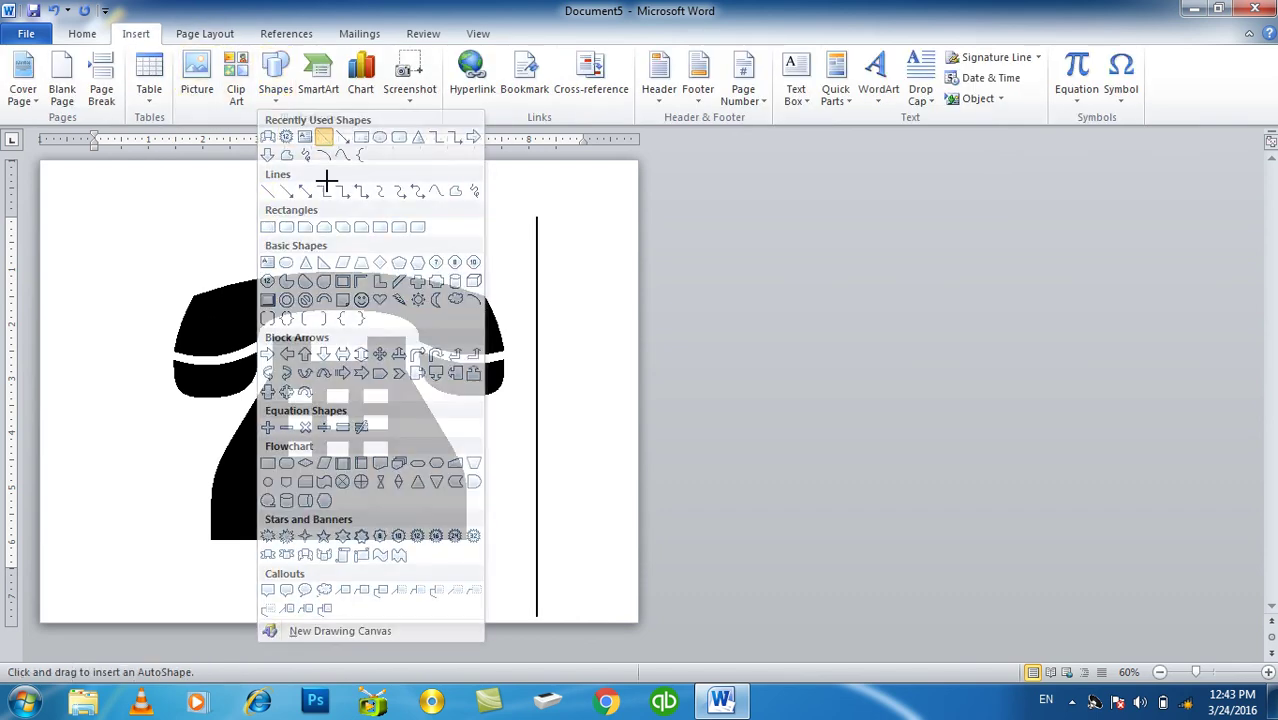
left_click_drag(100, 206, 612, 612)
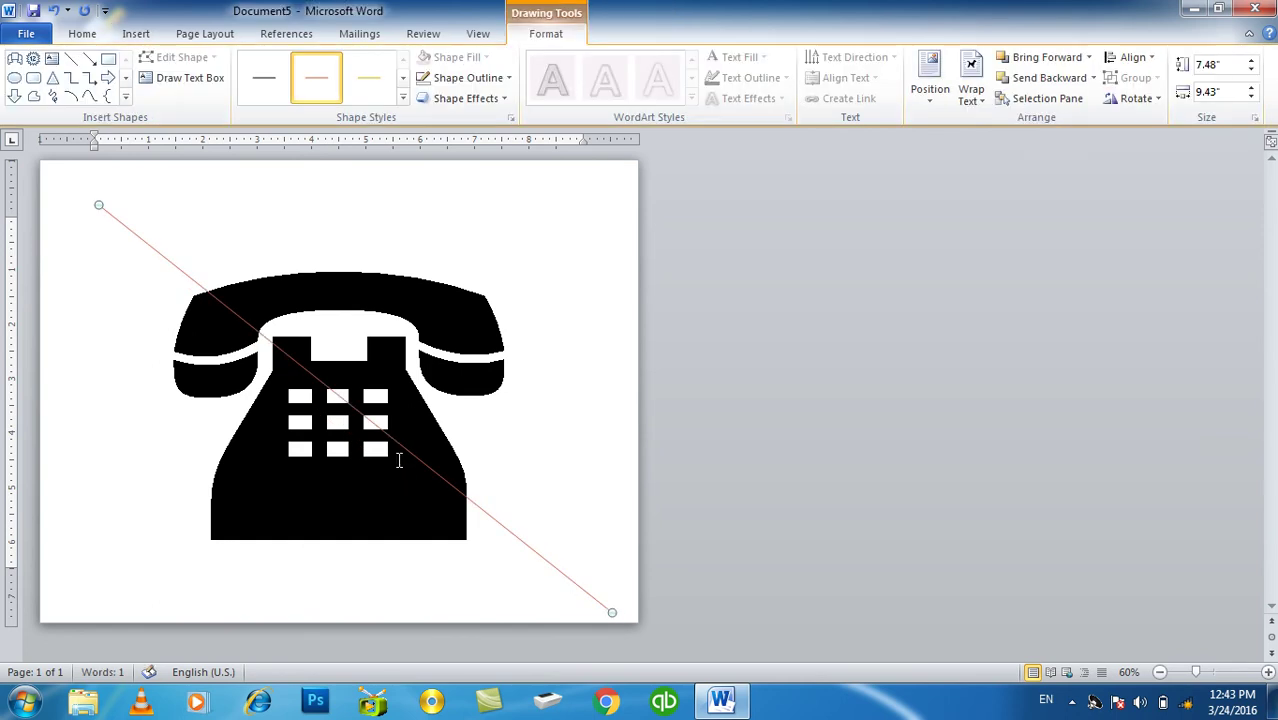
left_click_drag(398, 443, 378, 434)
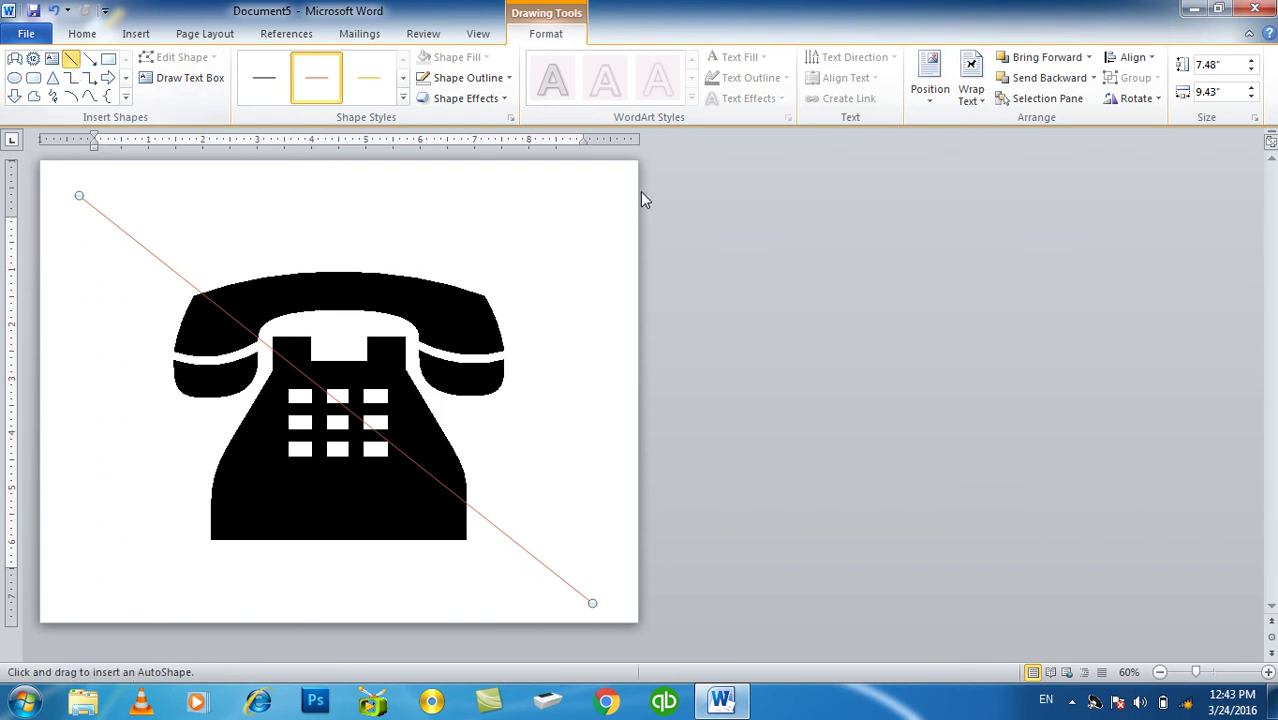
left_click_drag(606, 188, 75, 598)
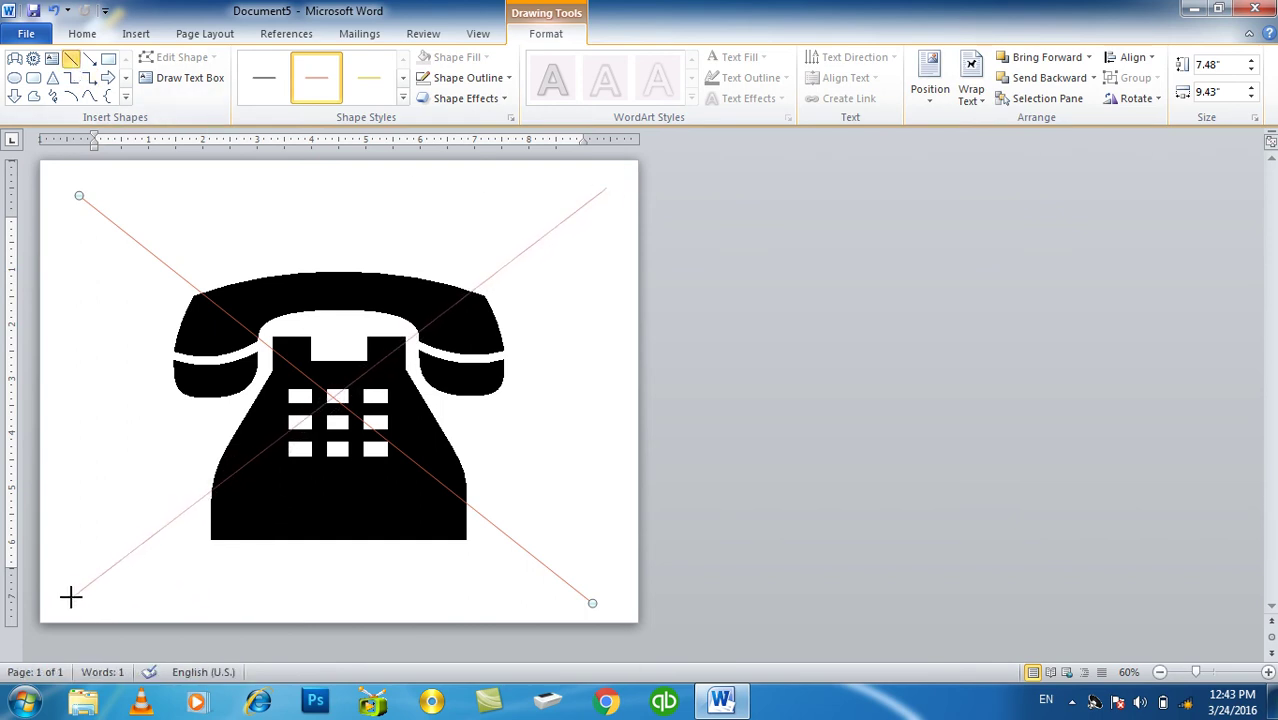
left_click_drag(75, 598, 70, 597)
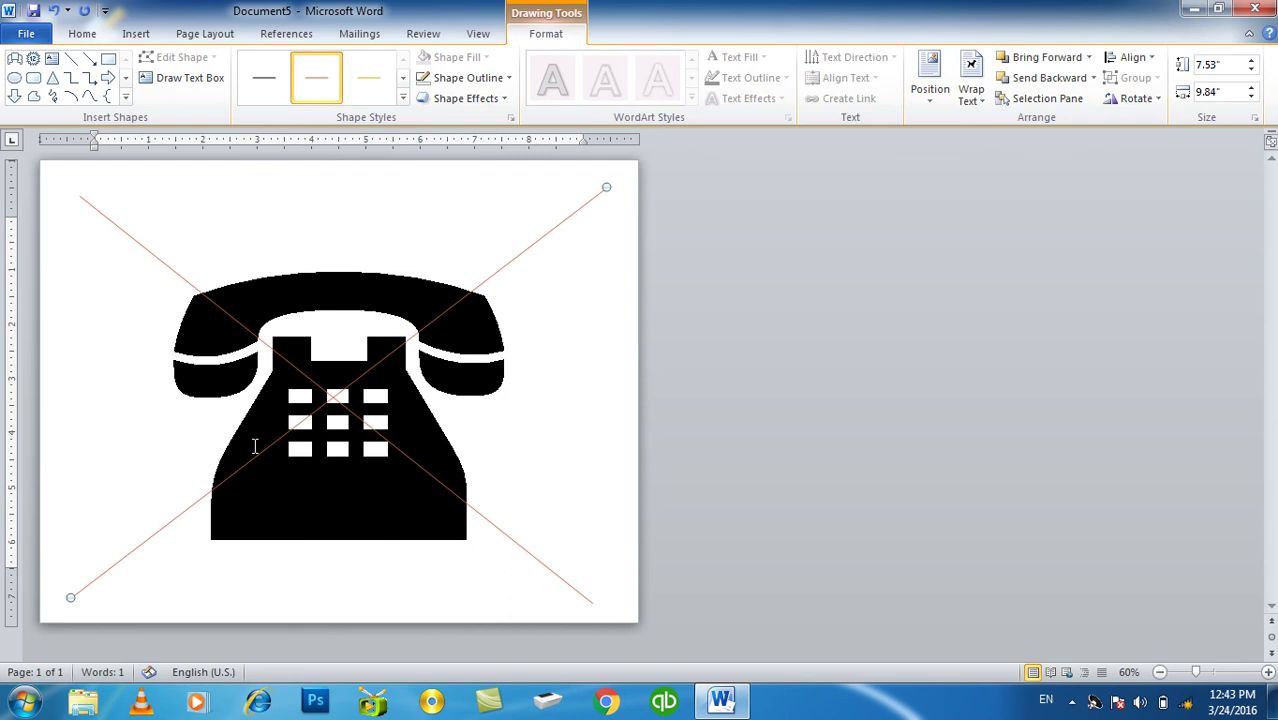
Step: Make the first diagonal line 18 pt wide and bright red
left_click(506, 78)
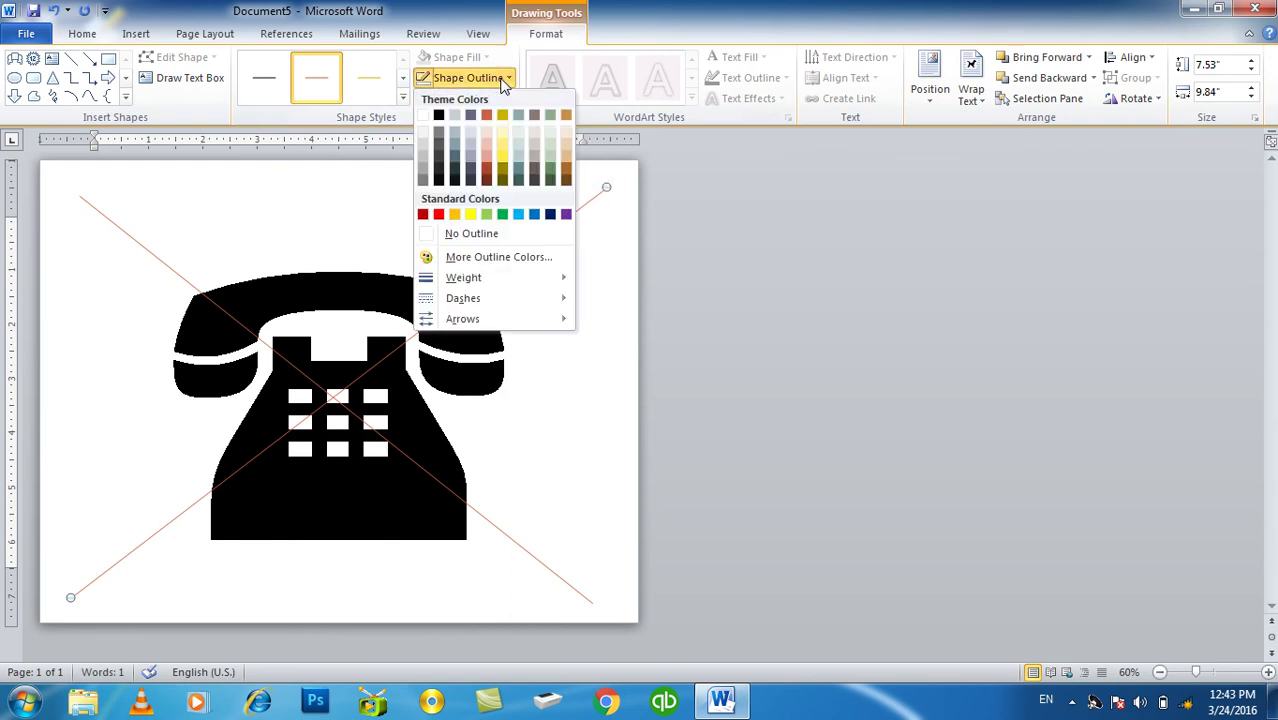
mouse_move(507, 282)
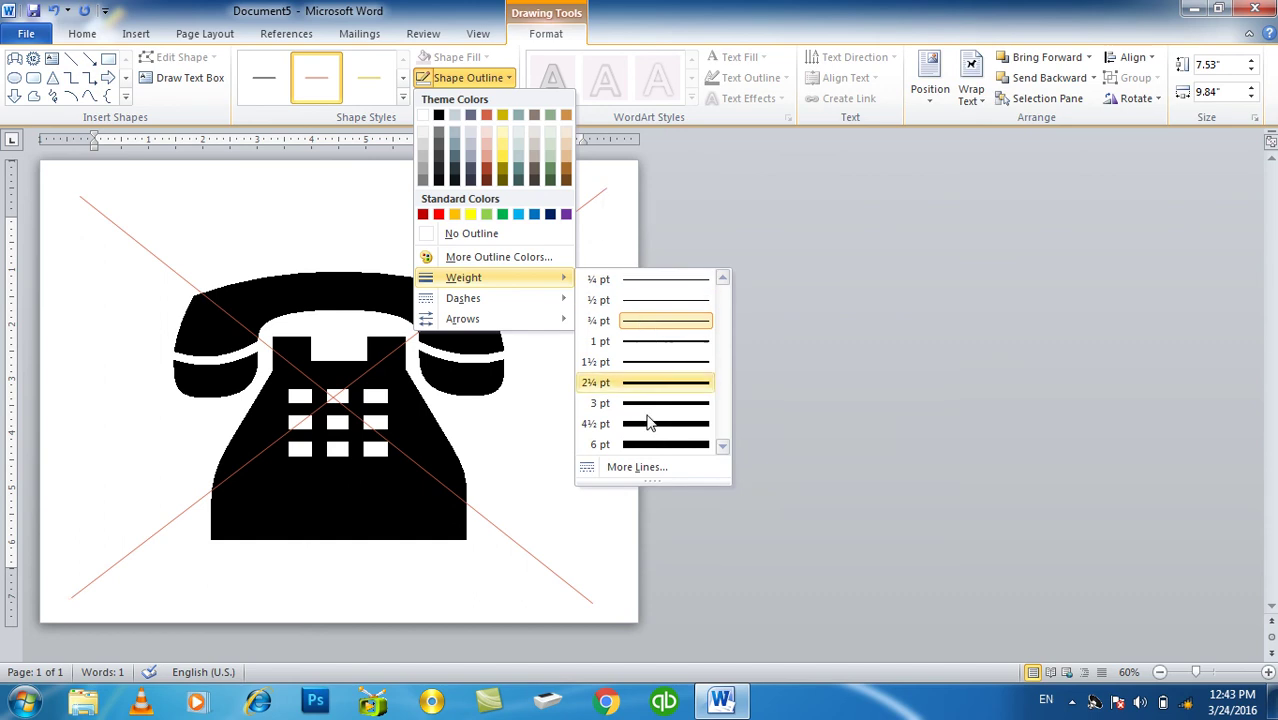
left_click(650, 470)
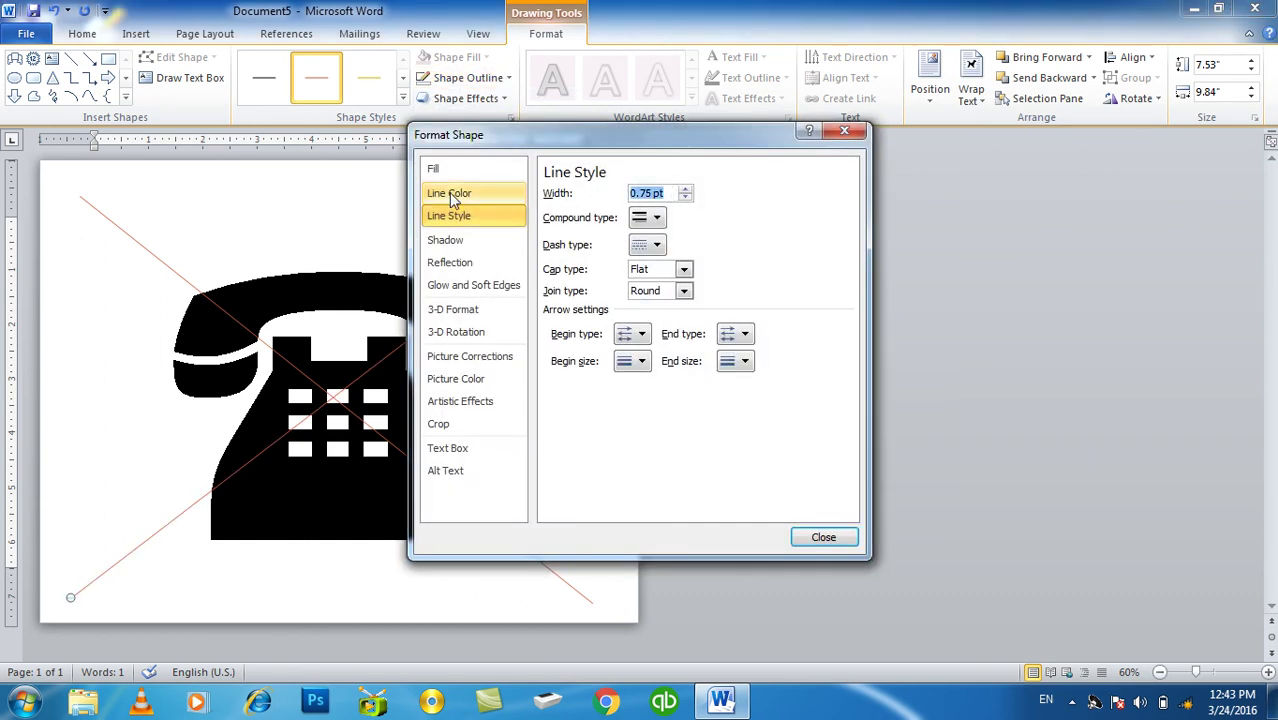
type("18")
key("Return")
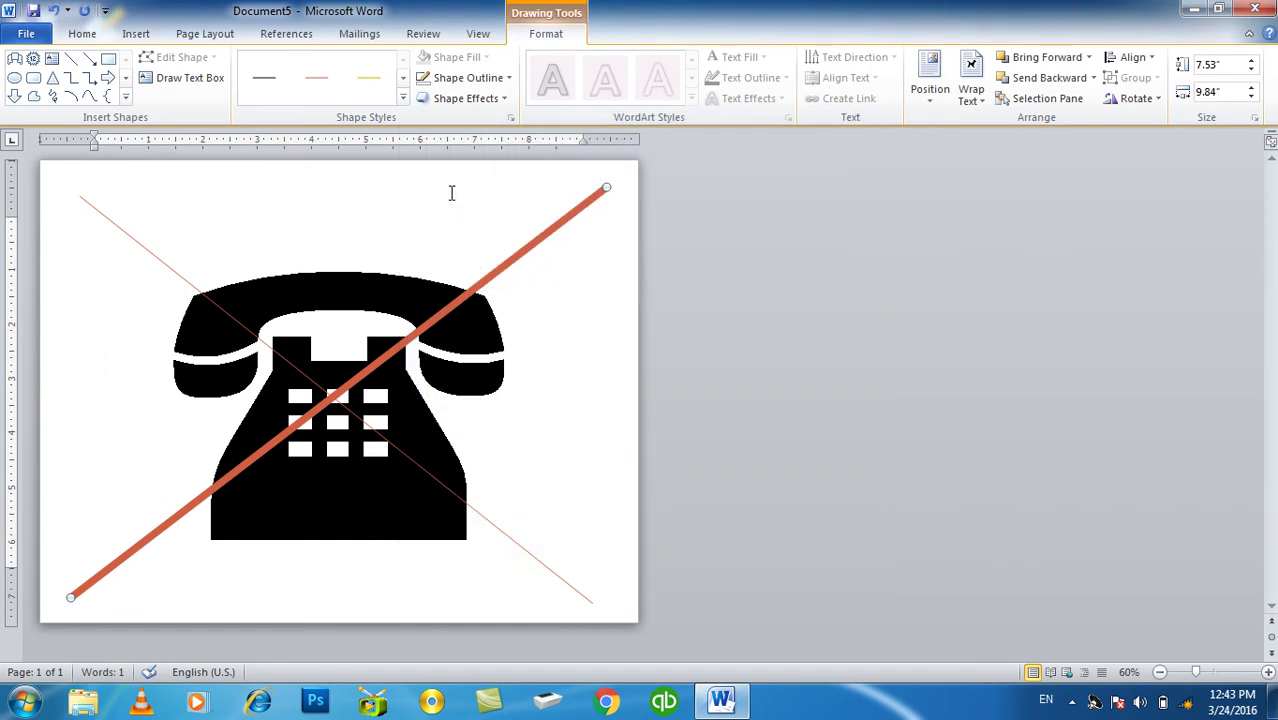
left_click_drag(608, 186, 600, 188)
left_click(486, 79)
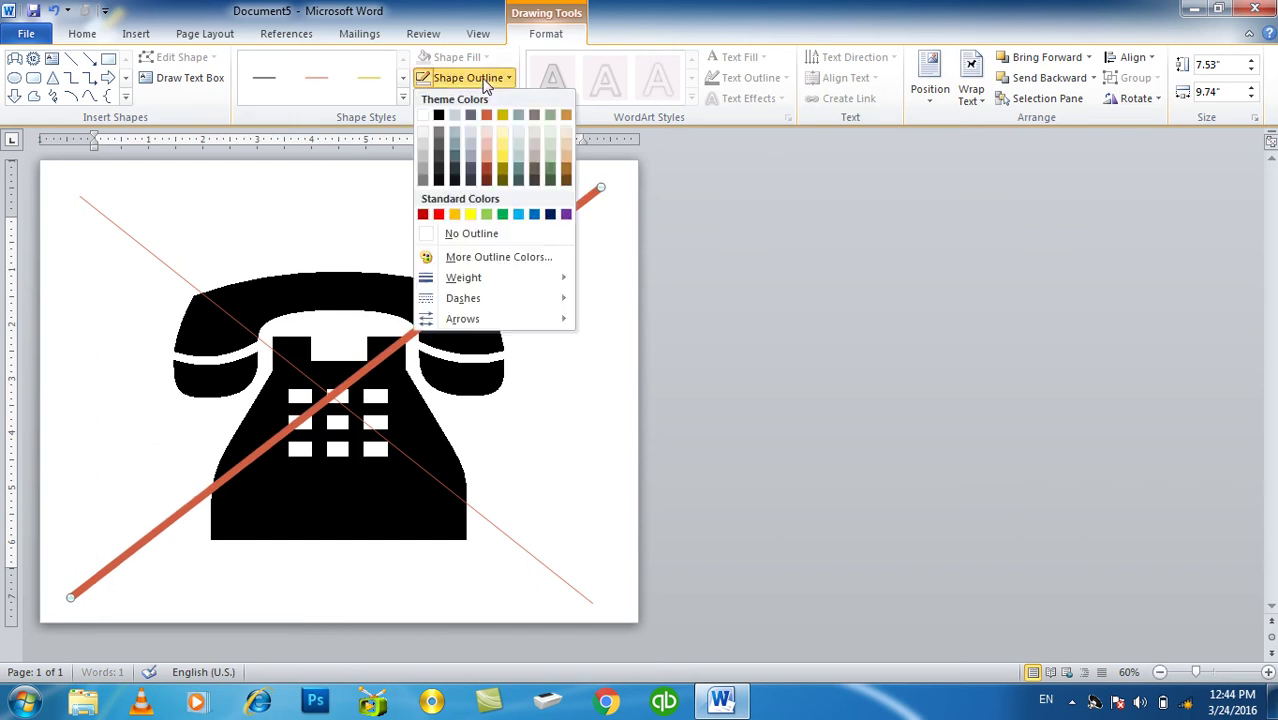
left_click(439, 215)
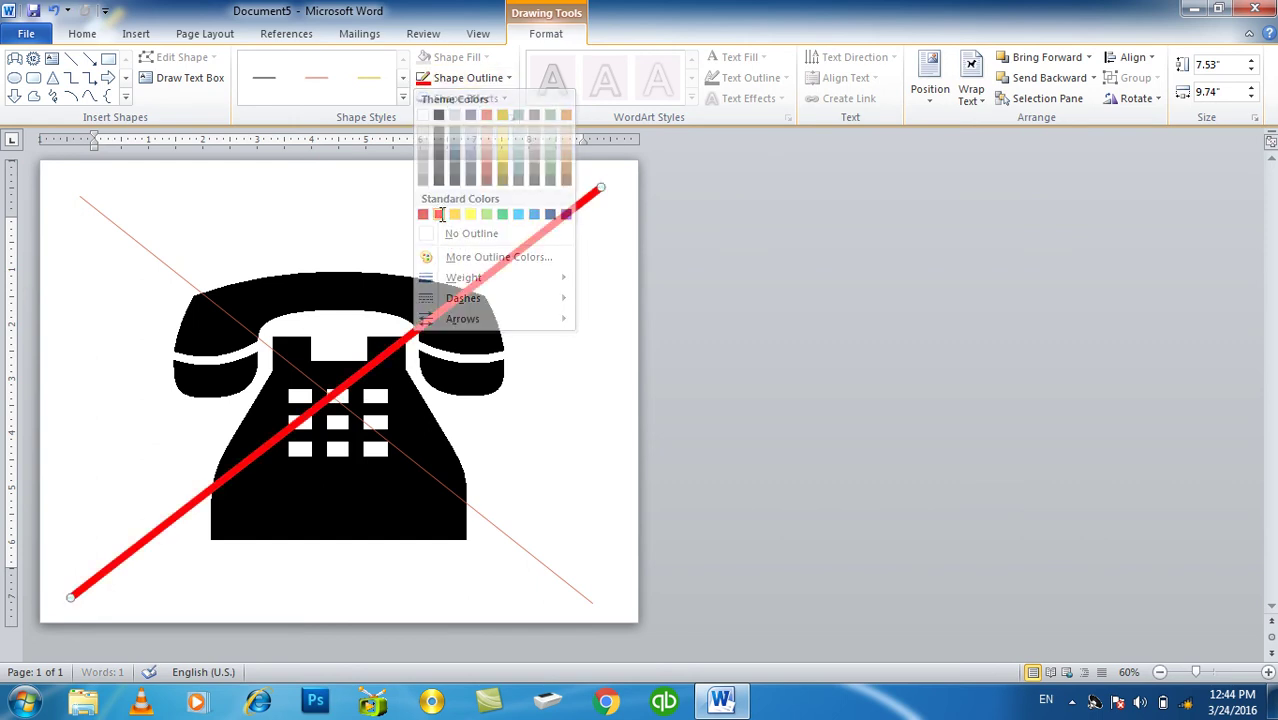
Step: Give the second diagonal line the same 18 pt width and bright red colour
left_click(234, 322)
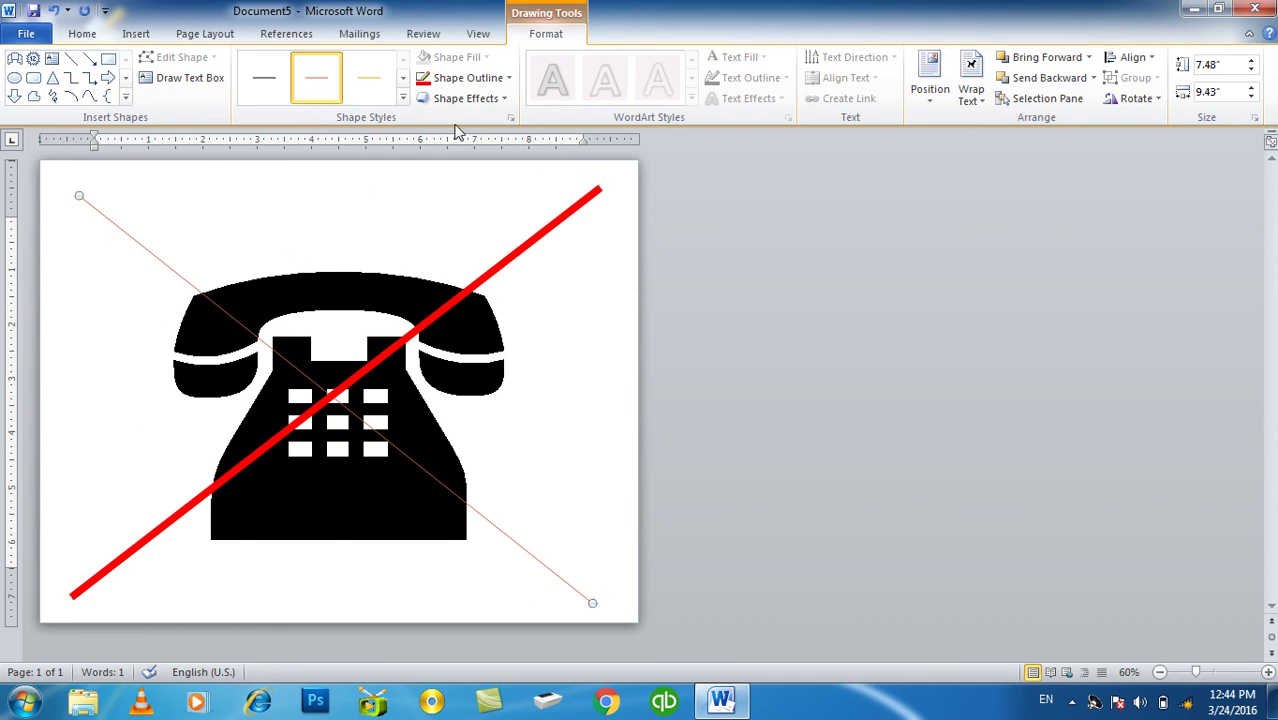
left_click(488, 80)
mouse_move(505, 300)
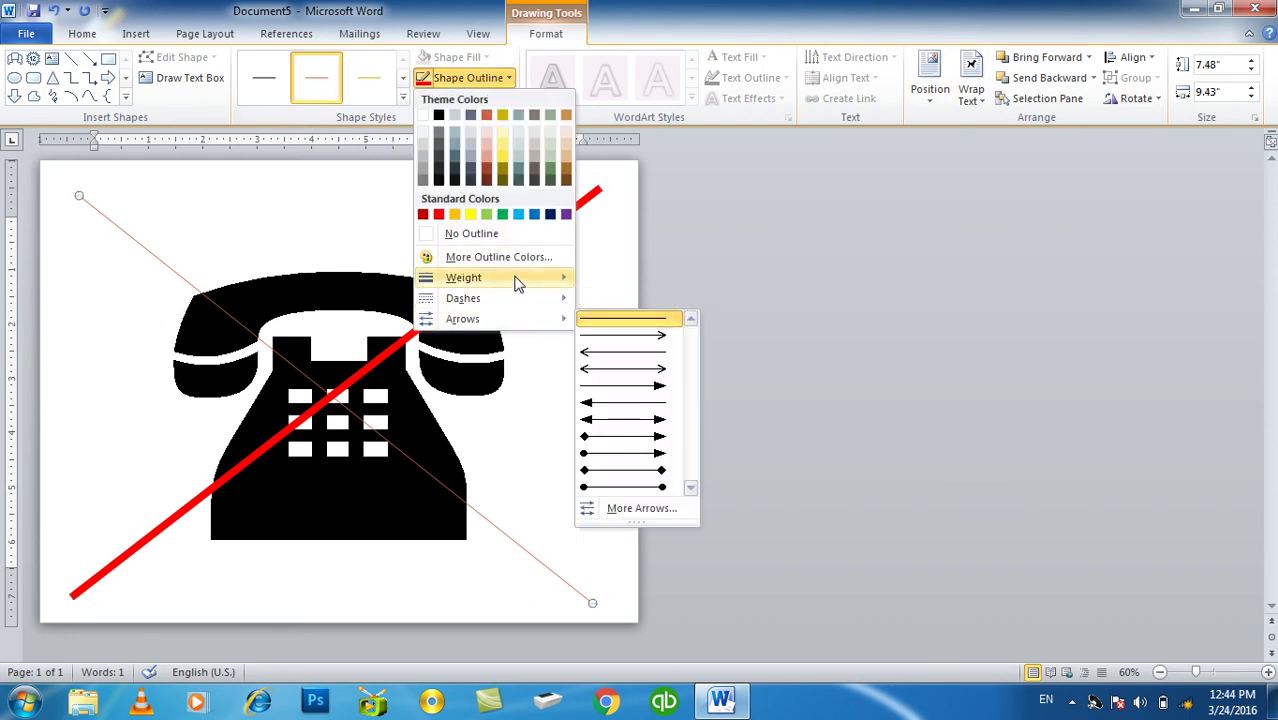
mouse_move(516, 279)
left_click(655, 468)
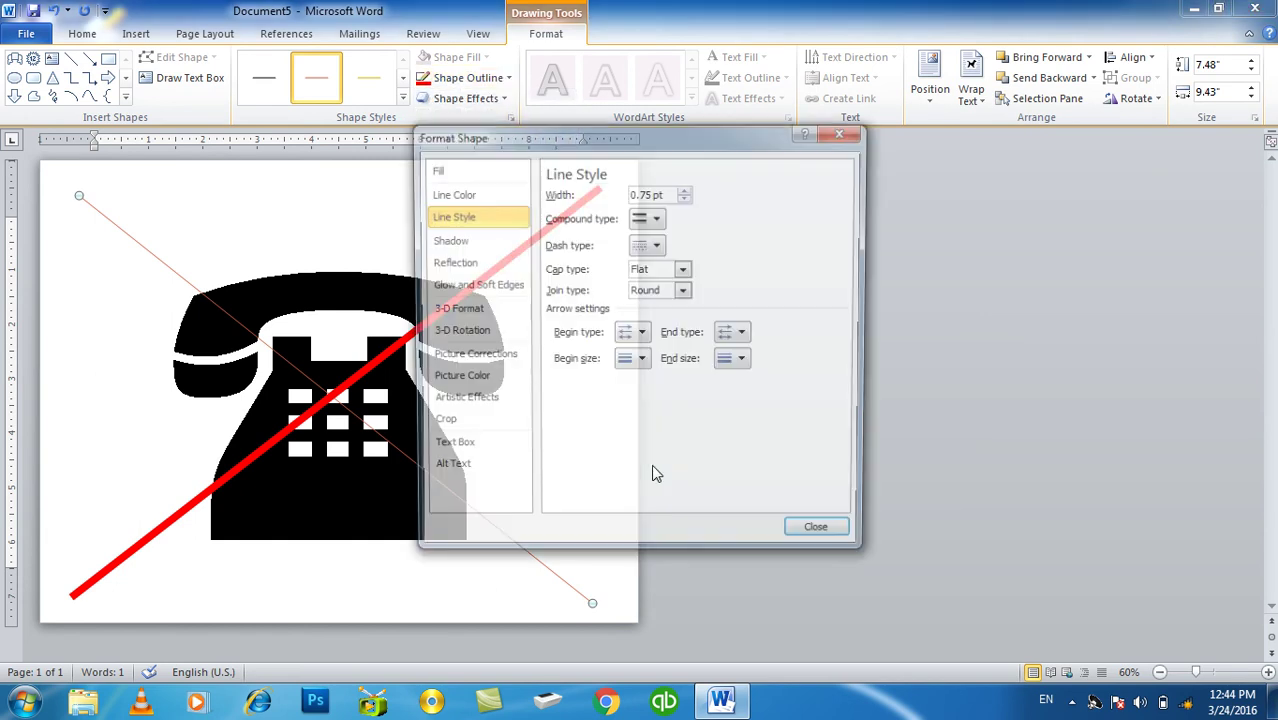
triple_click(667, 190)
type("18")
key("Return")
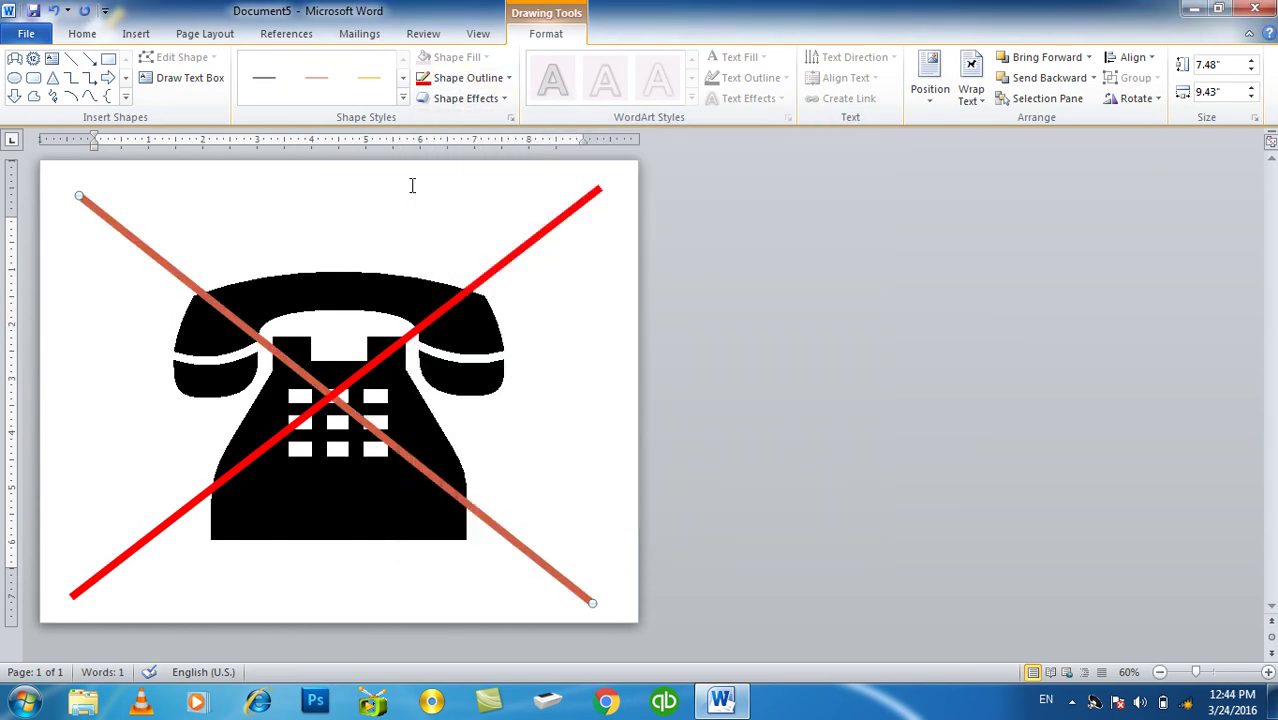
left_click(460, 78)
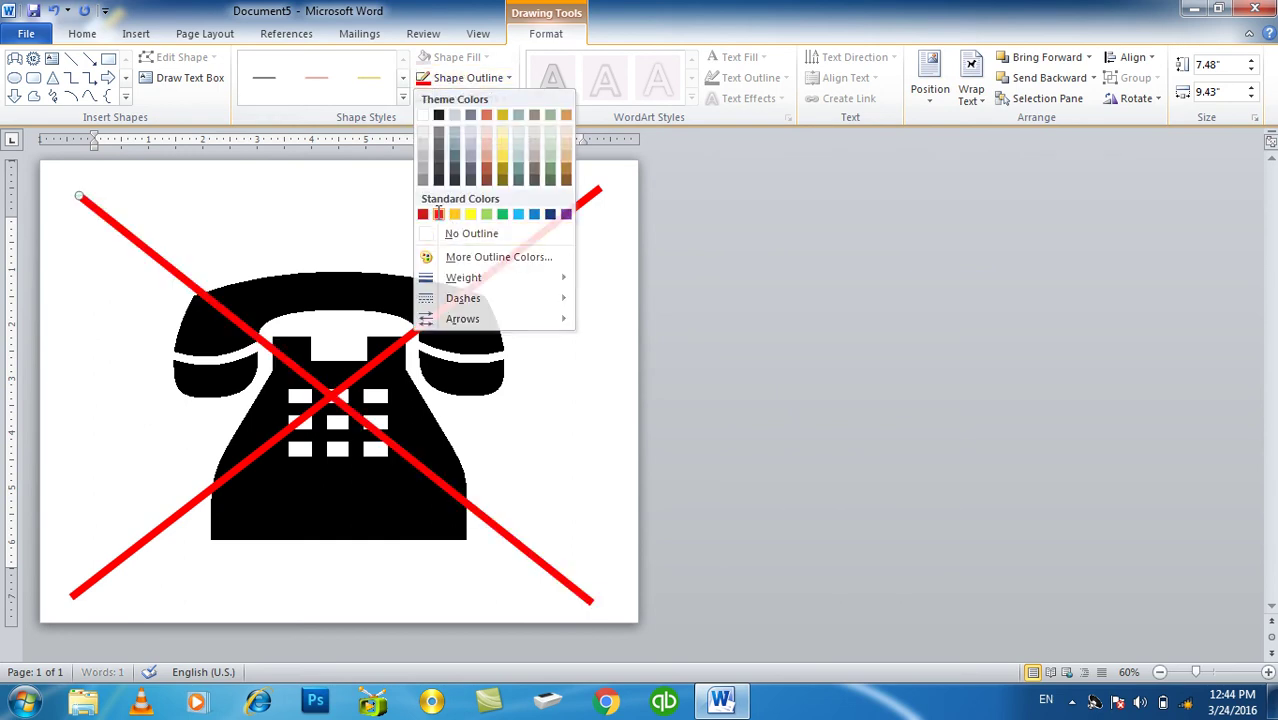
left_click(437, 212)
left_click(723, 335)
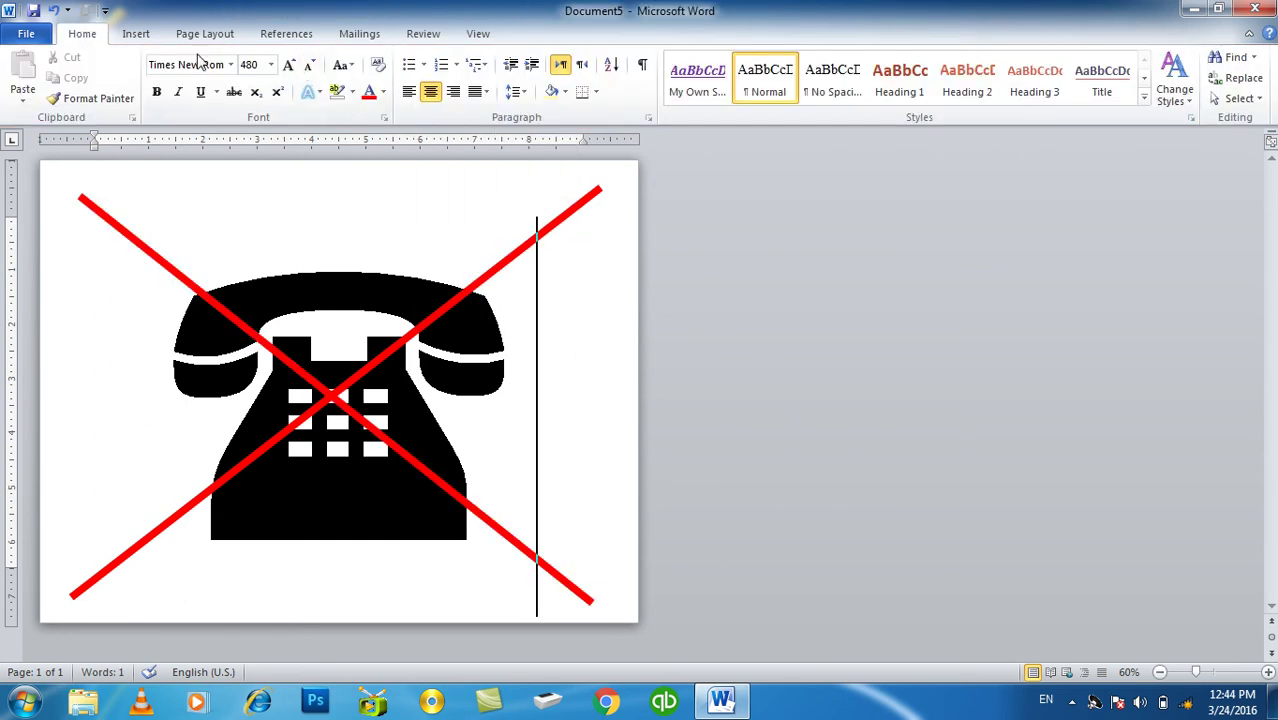
Step: Draw a text box above the crossed-out telephone
left_click(140, 36)
left_click(796, 80)
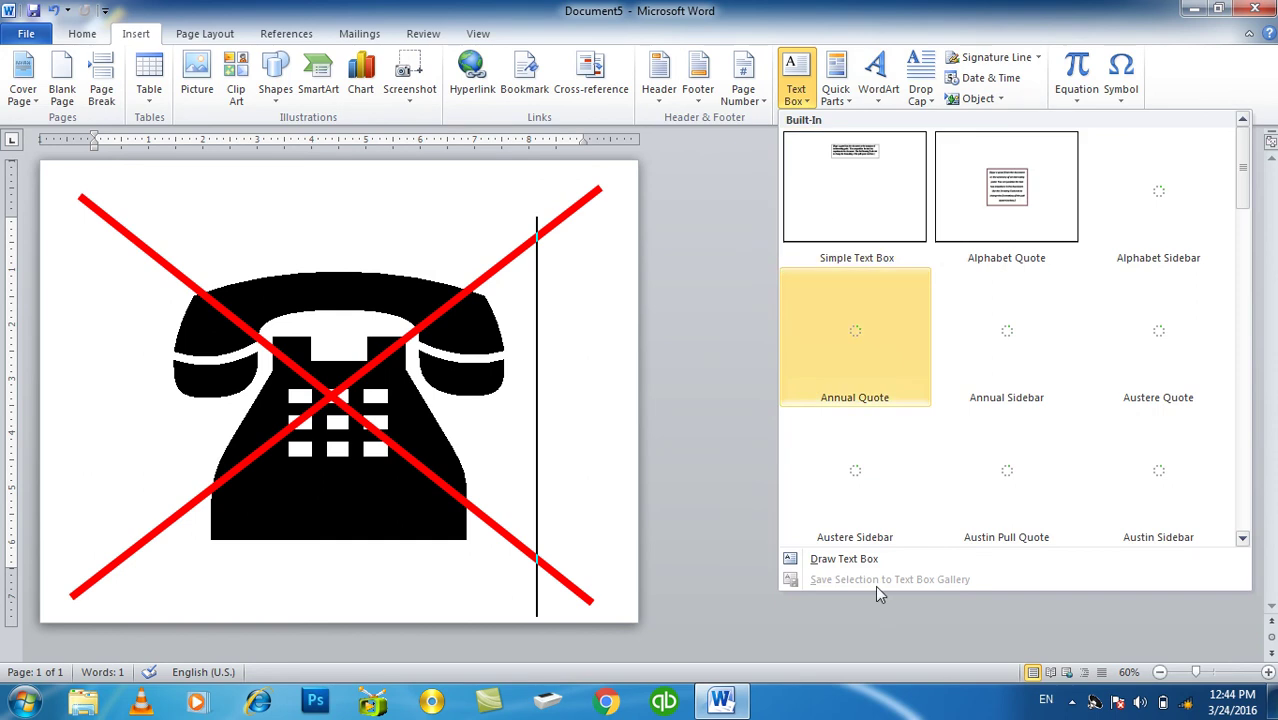
left_click(868, 562)
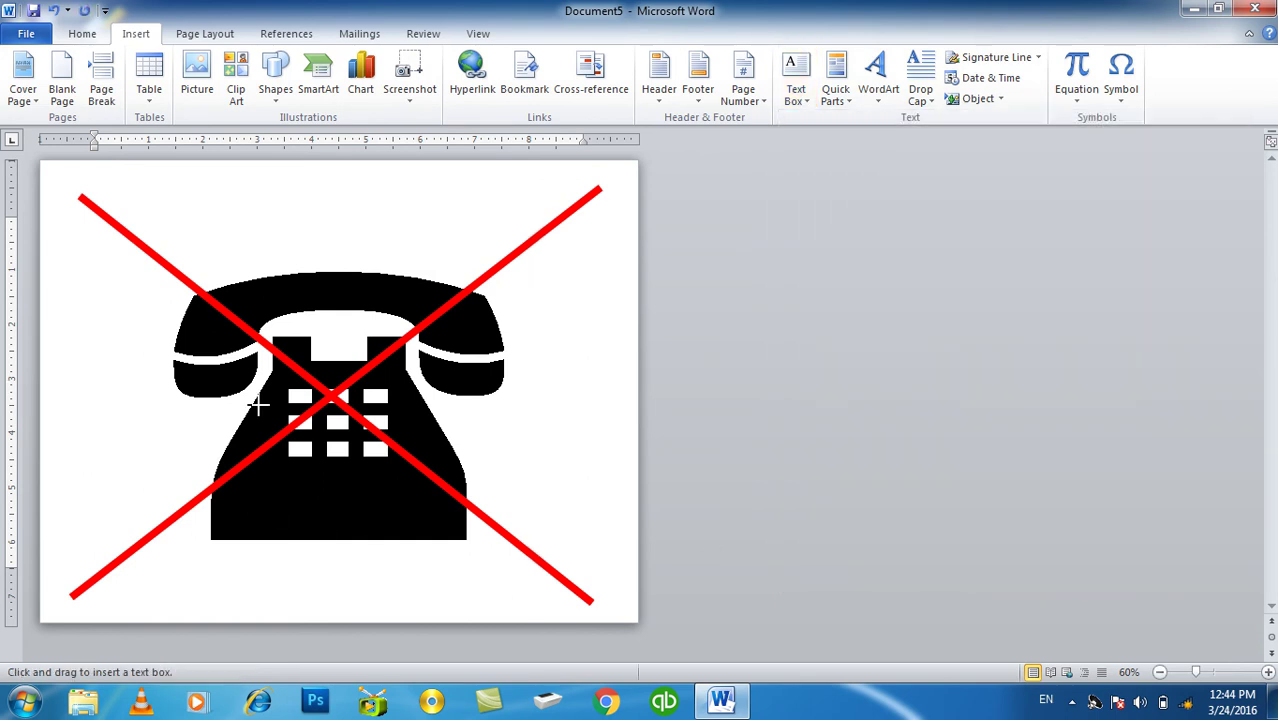
left_click_drag(176, 171, 496, 249)
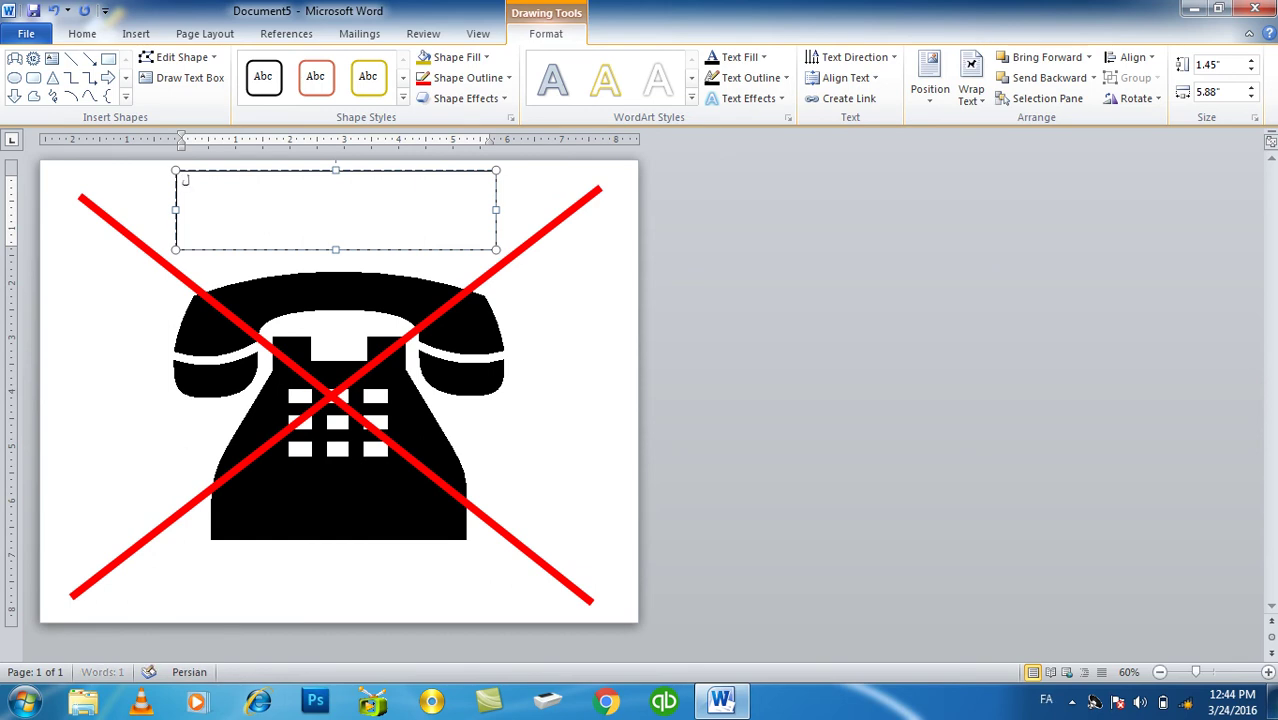
Step: Type the warning 'لطفا تیلفون خودرا خاموش نماید!!!' and make it larger and bold
type("فا تل")
type("فن خودرا خ")
key("BackSpace")
key("BackSpace")
type("خام")
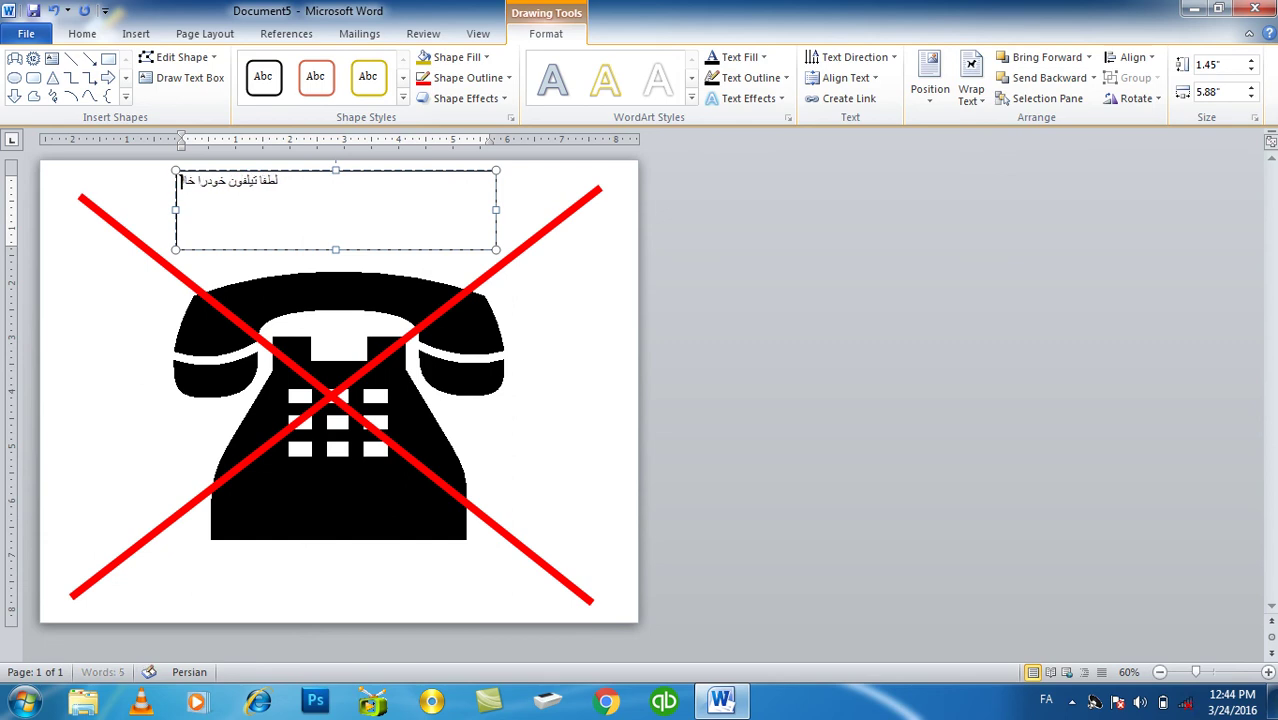
type("وش نمای")
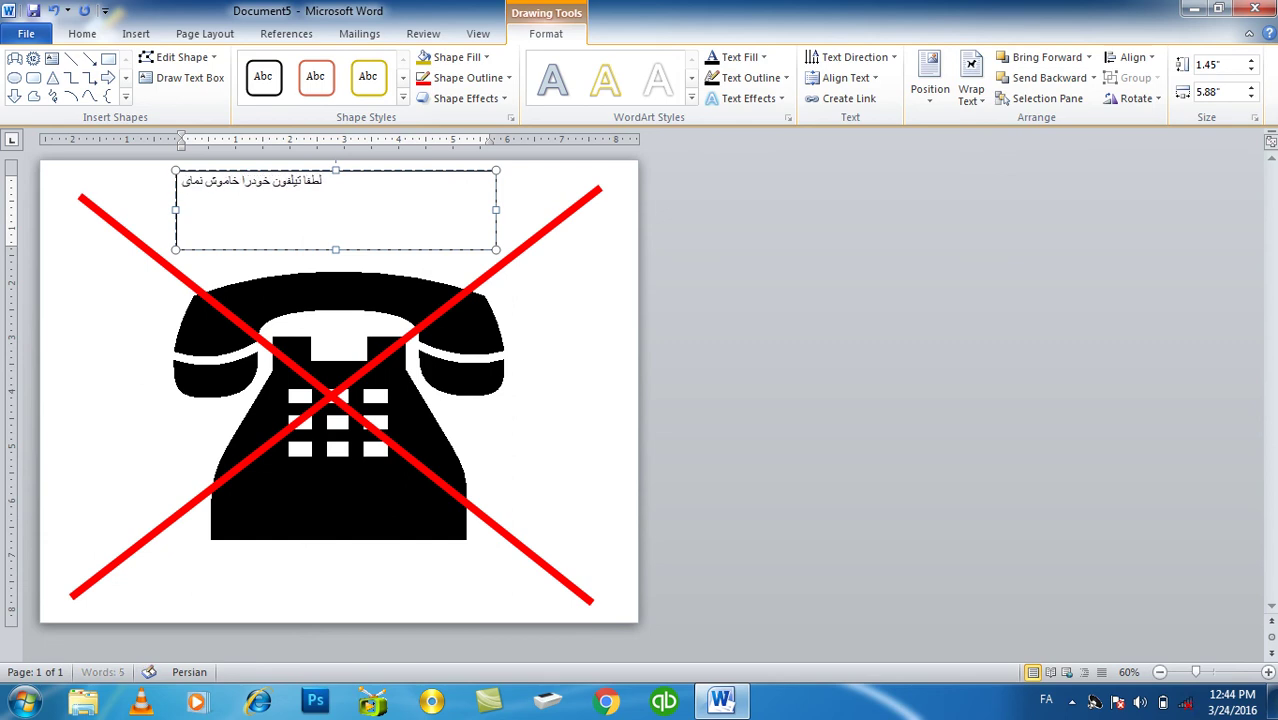
type("ید!!!")
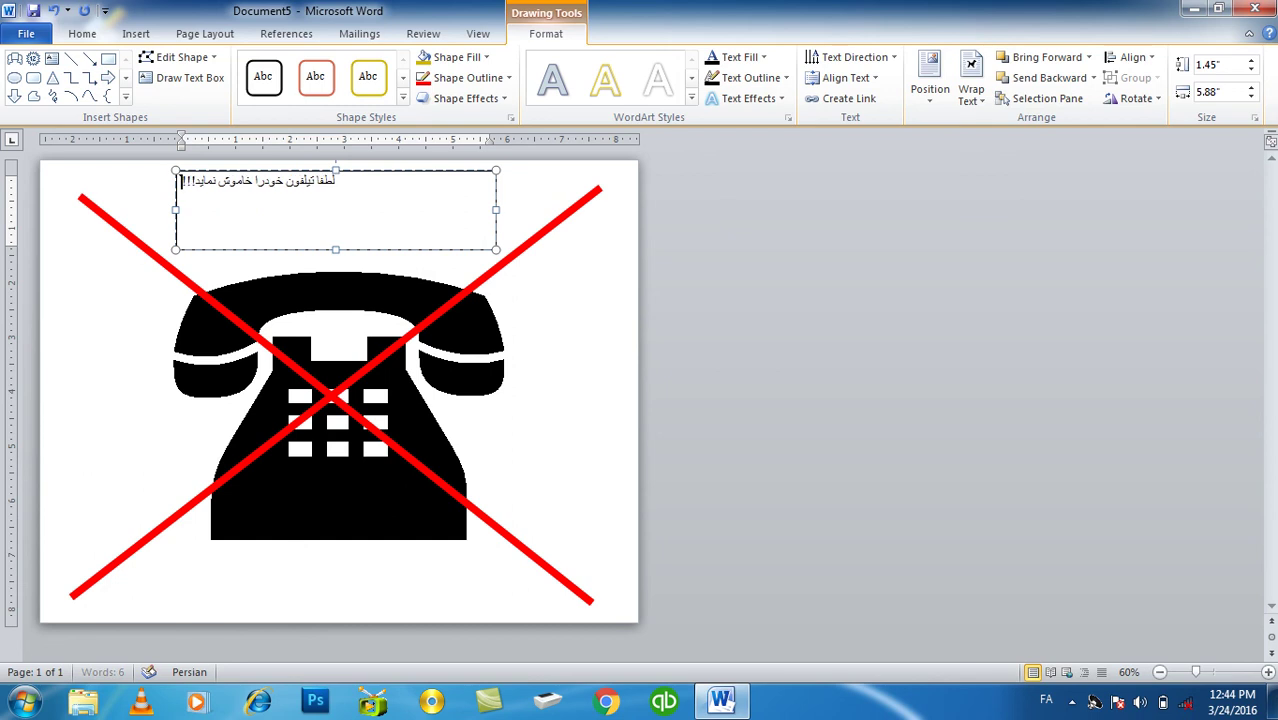
key("ctrl+a")
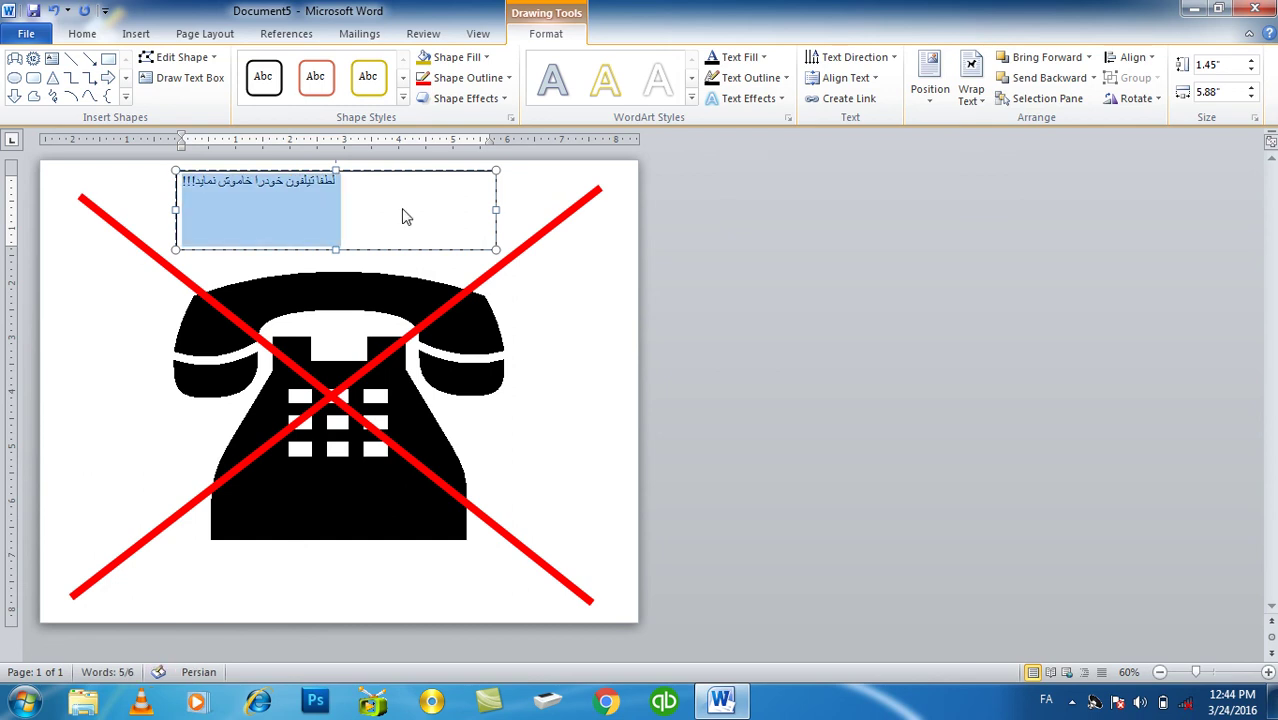
key("ctrl+]")
key("ctrl+]")
key("ctrl+]")
key("ctrl+]")
key("ctrl+]")
key("ctrl+]")
key("ctrl+b")
key("ctrl+]")
key("ctrl+]")
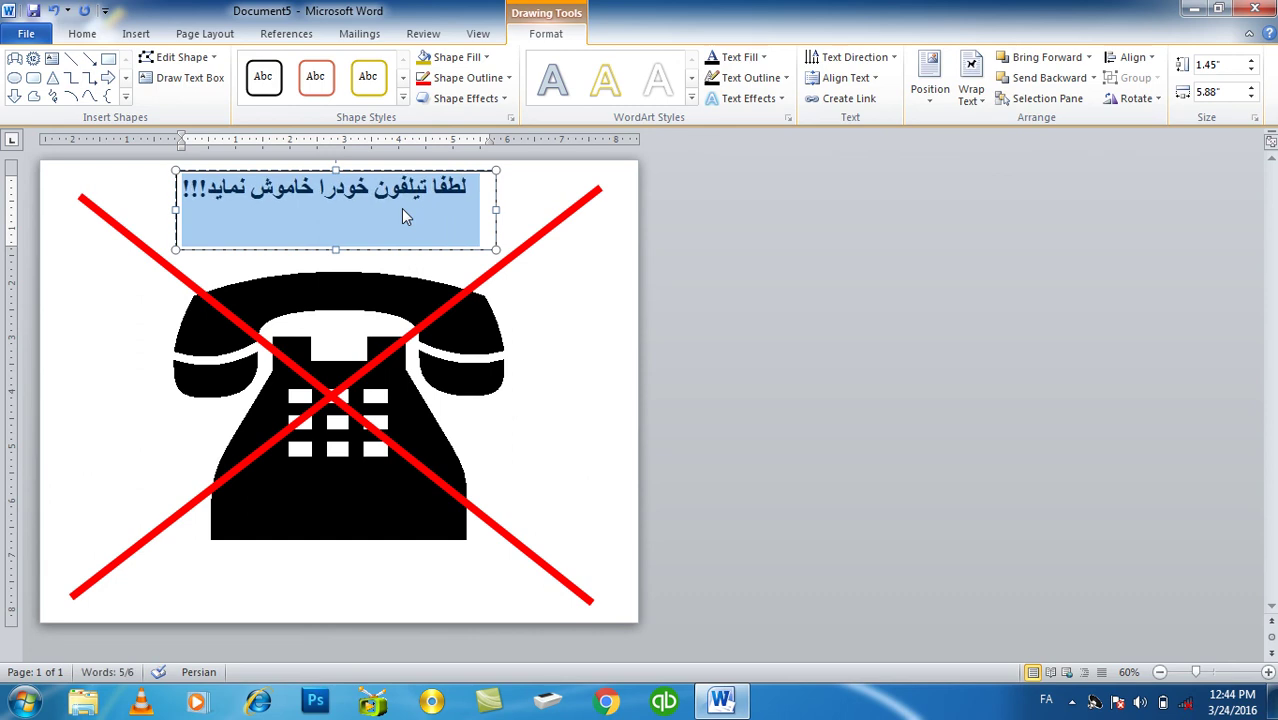
key("ctrl+]")
Step: Remove the text box's outline and fill, and move it slightly lower
left_click(458, 78)
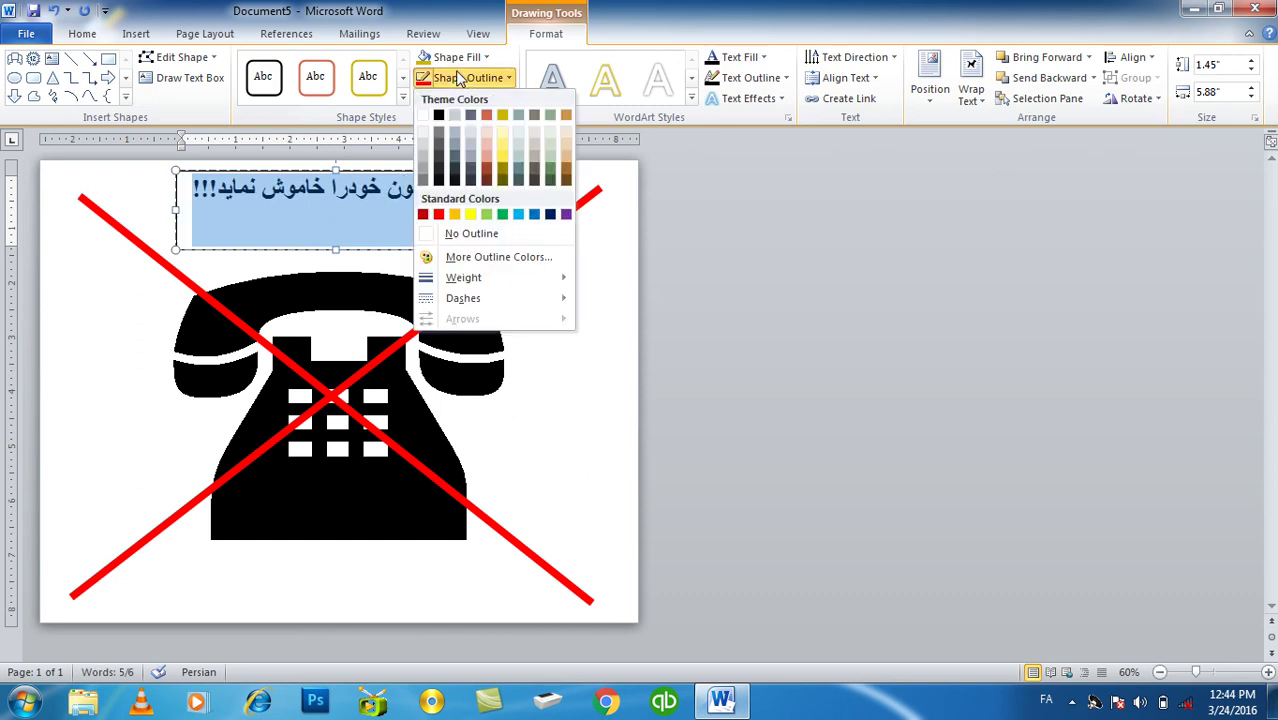
left_click(465, 233)
left_click(468, 57)
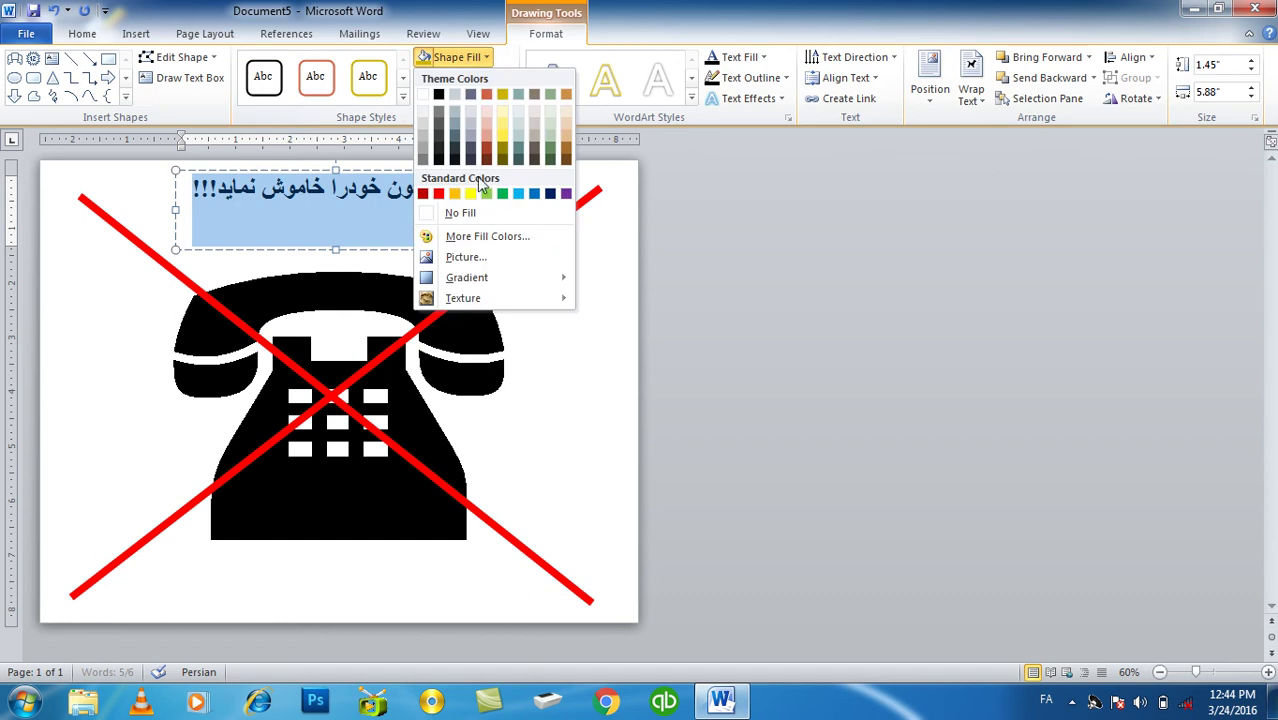
left_click(466, 214)
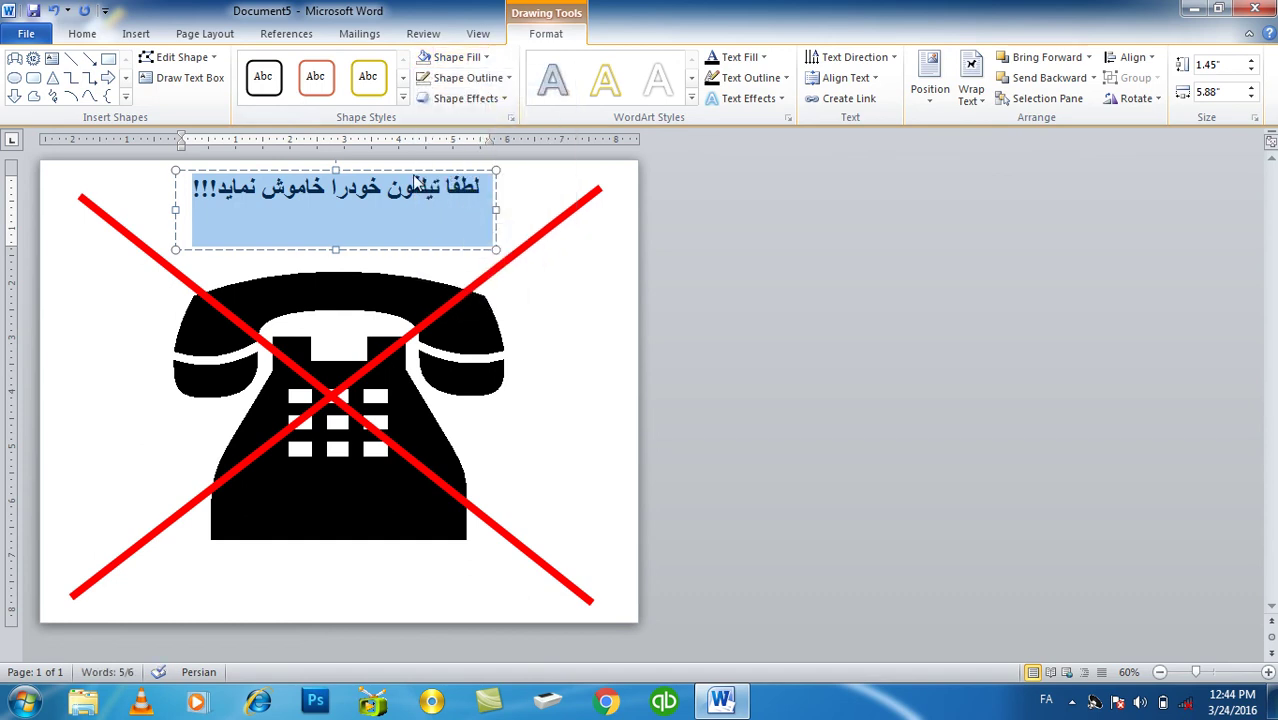
left_click_drag(412, 170, 412, 197)
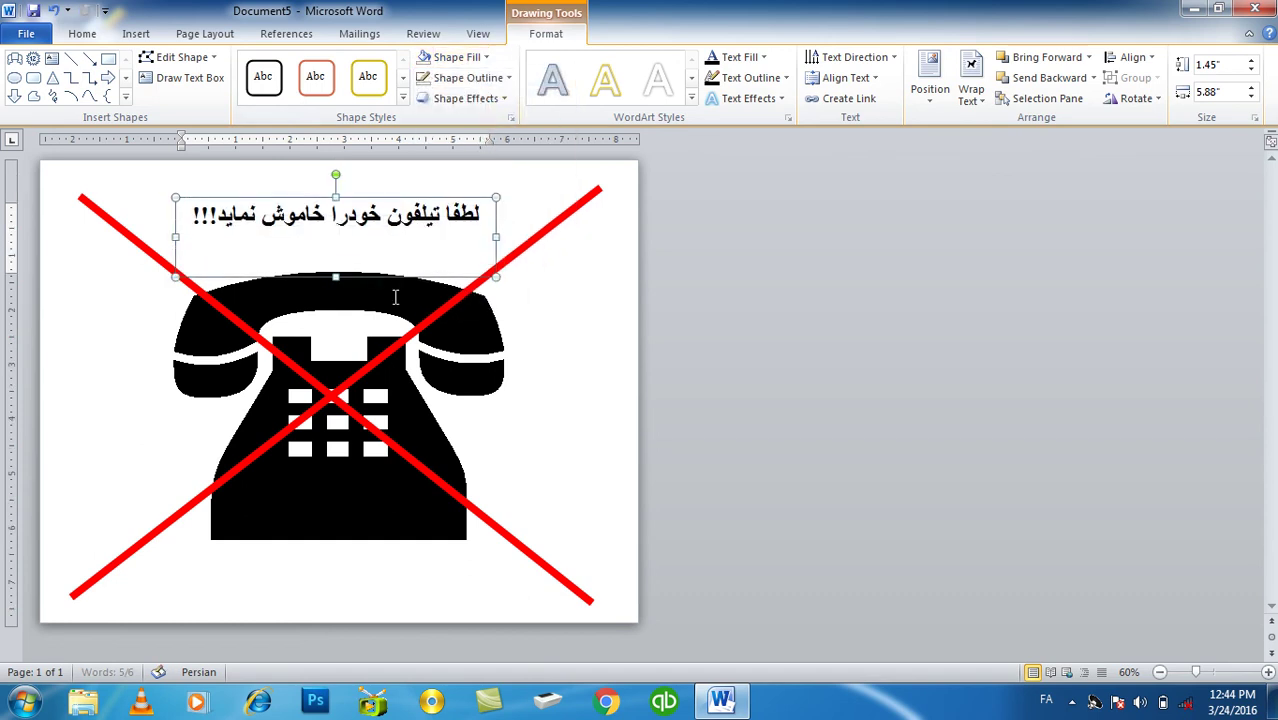
left_click(455, 57)
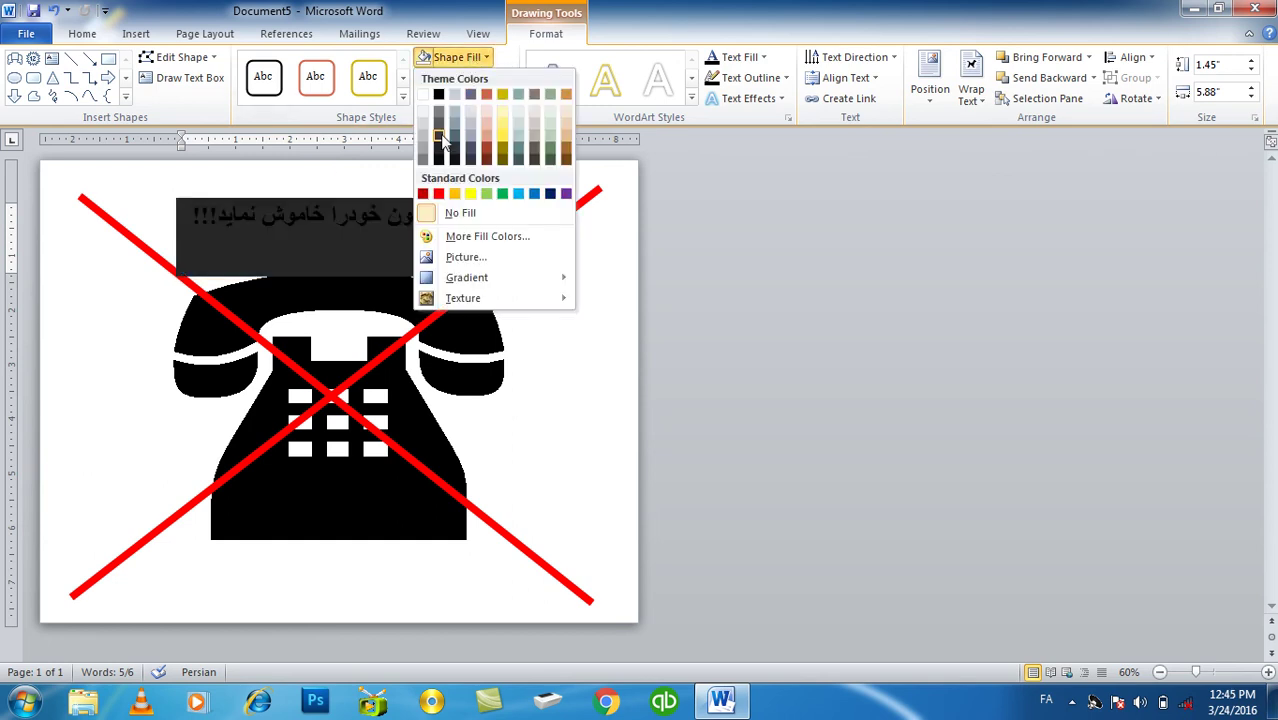
left_click(450, 212)
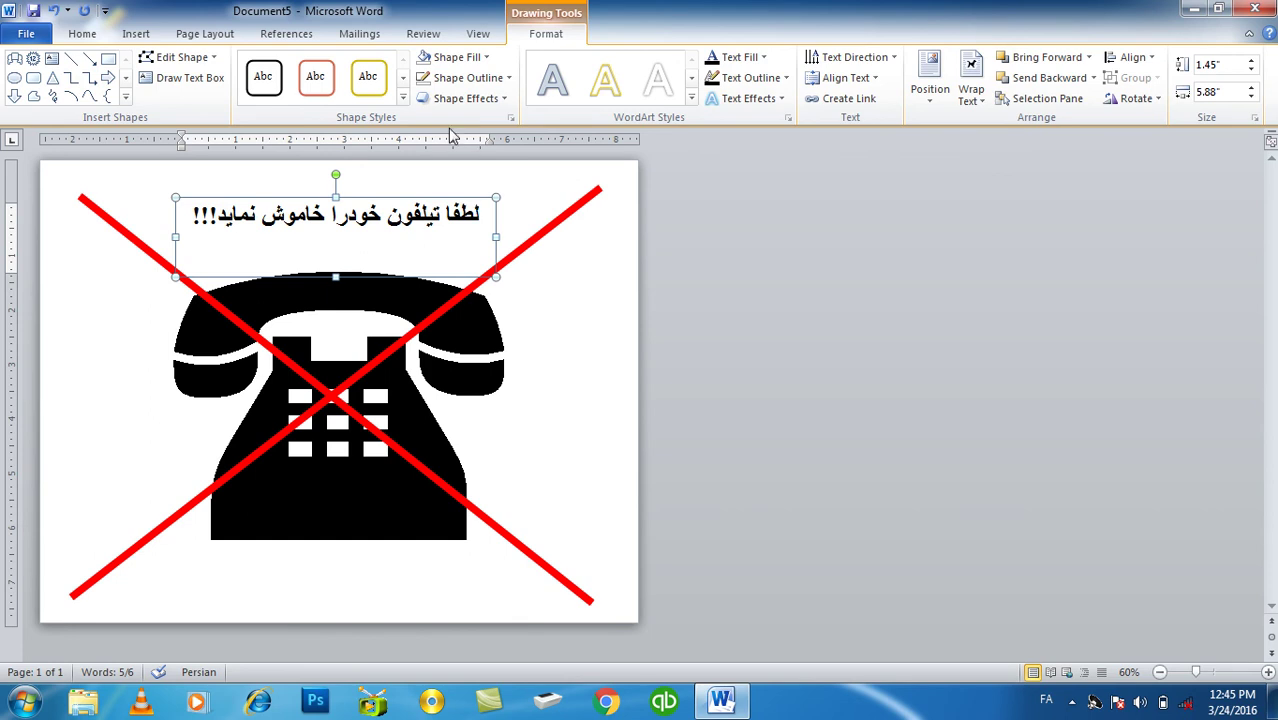
Step: Widen the text box to 7.76", enlarge the warning text, and centre it above the telephone
left_click_drag(496, 237, 543, 237)
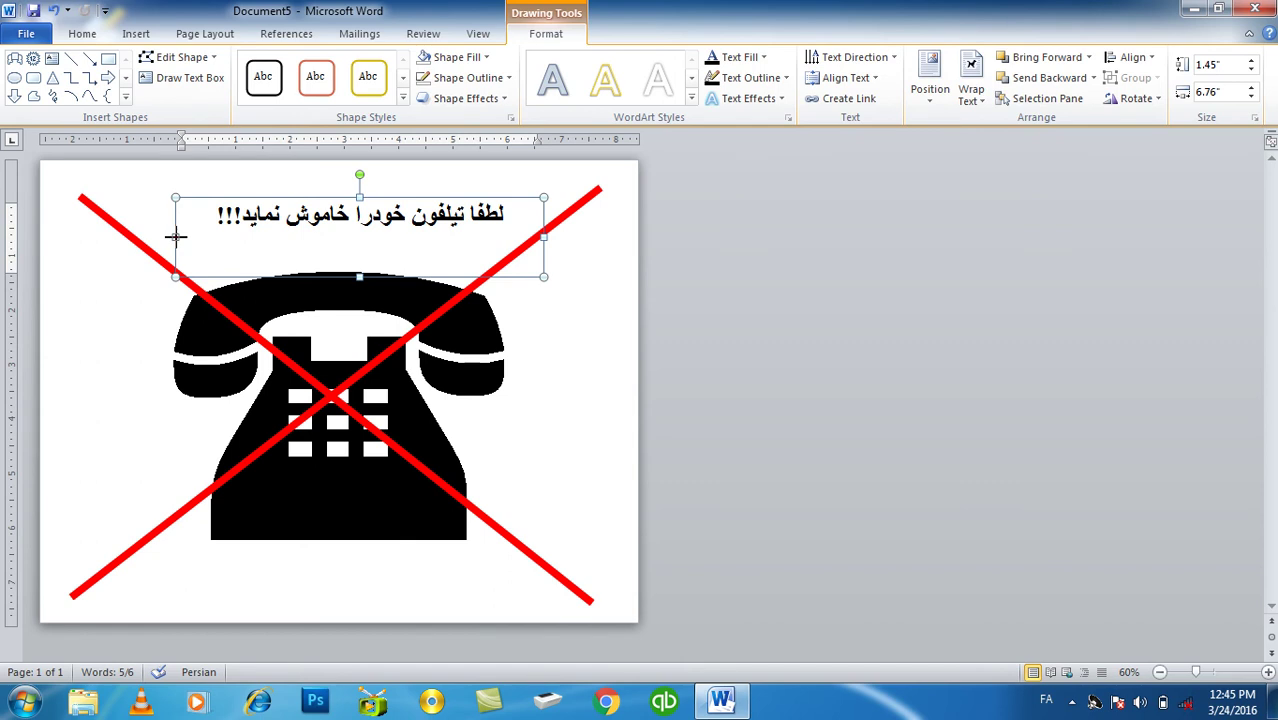
left_click_drag(175, 237, 121, 237)
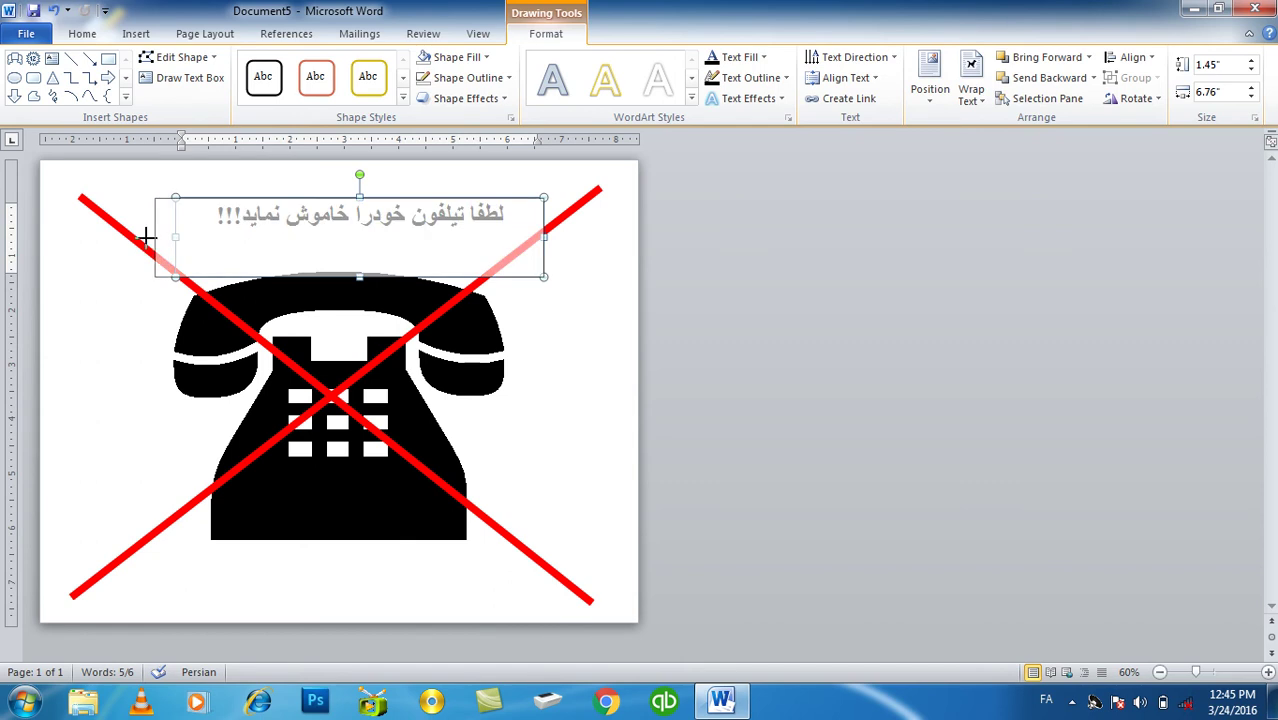
left_click_drag(355, 278, 361, 297)
triple_click(345, 247)
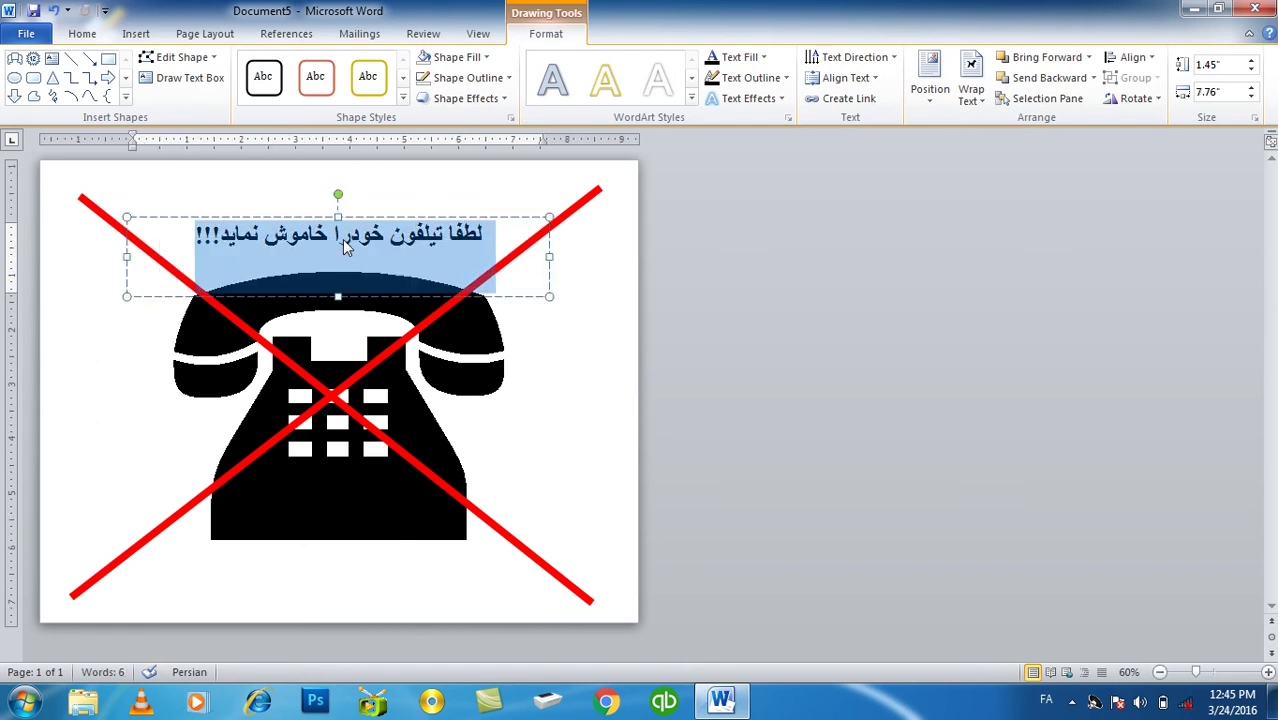
key("ctrl+bracketright")
key("ctrl+bracketright")
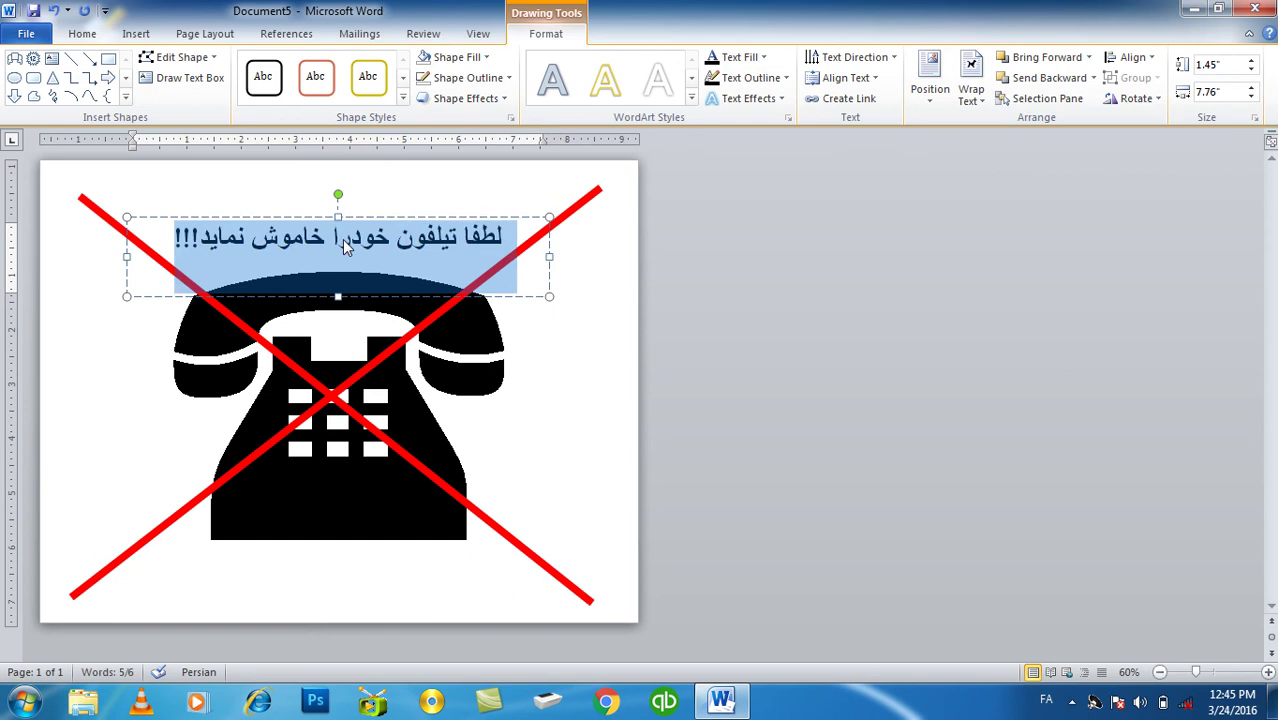
left_click(344, 294)
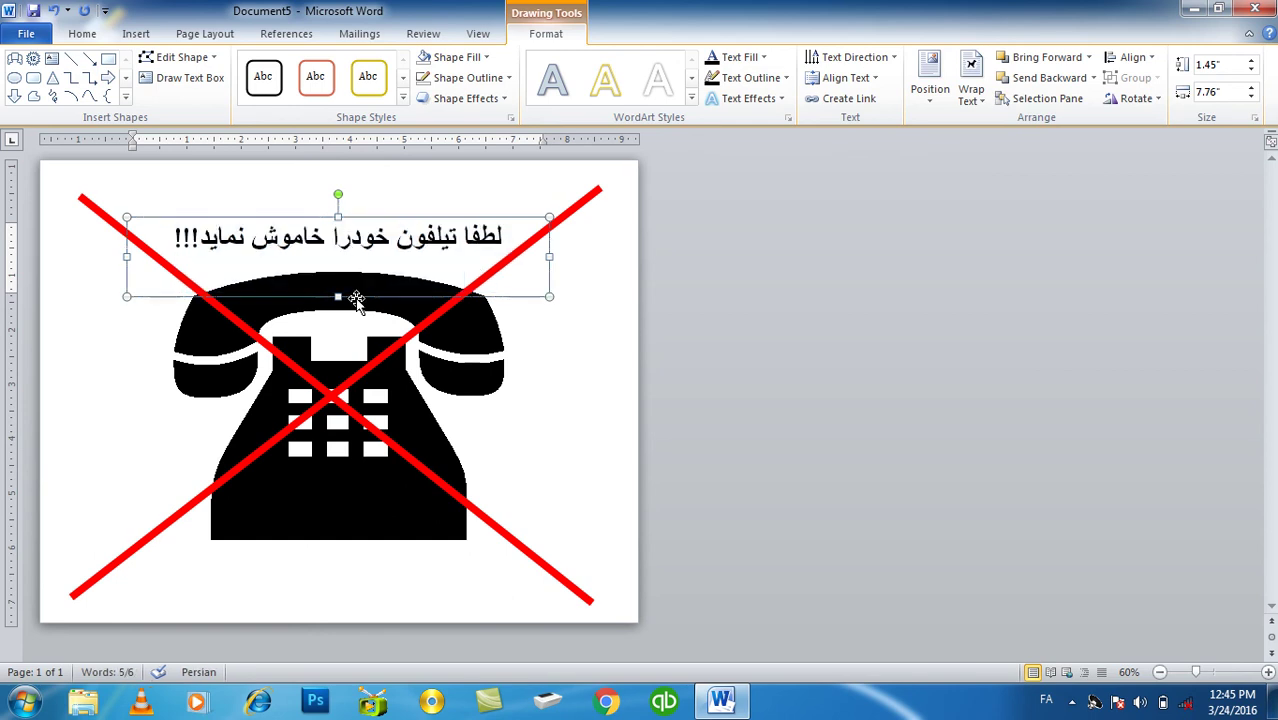
key("Left")
key("Left")
left_click(703, 358)
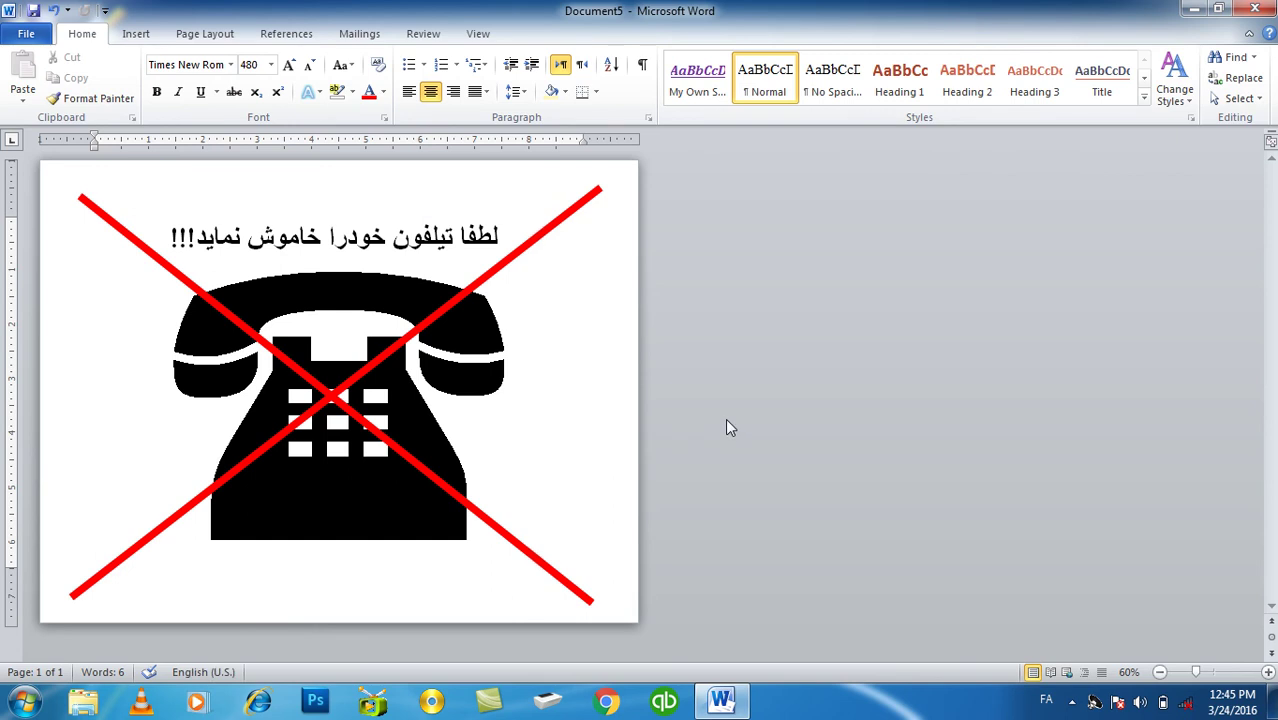
Step: Publish the sign as Doc5.pdf on the Desktop via Create PDF/XPS
left_click(26, 33)
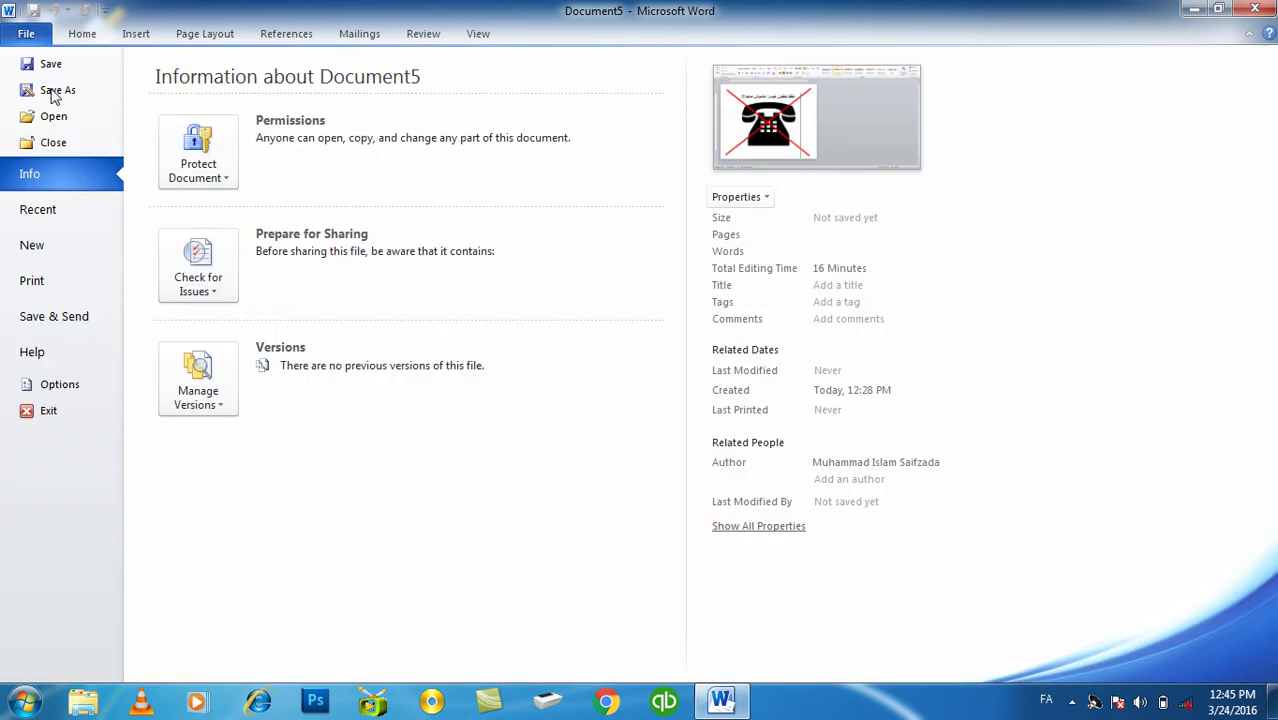
left_click(96, 330)
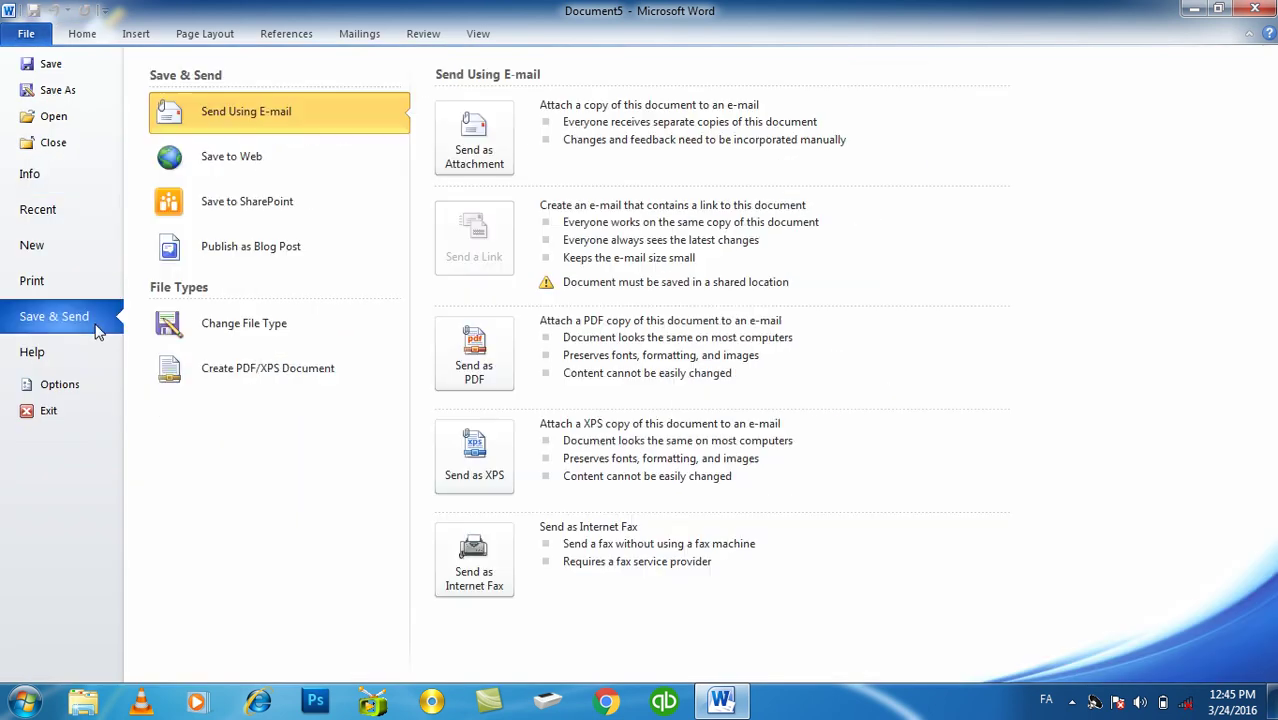
left_click(228, 363)
left_click(476, 246)
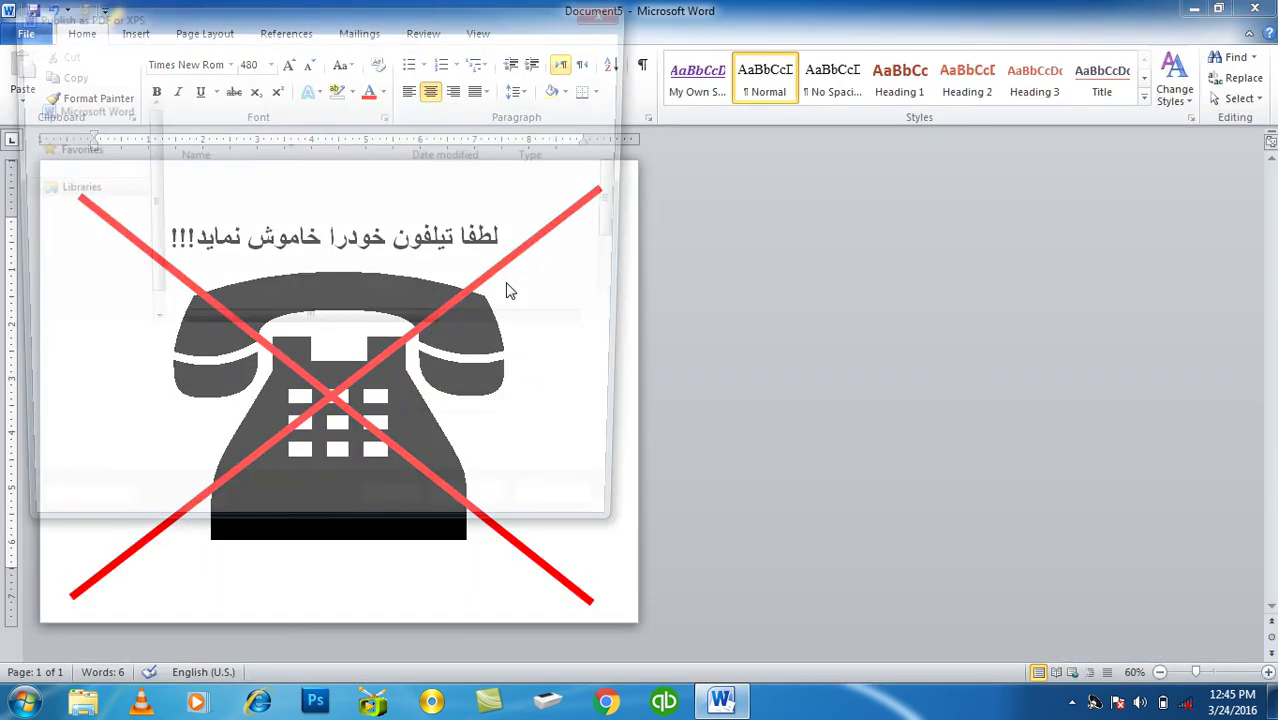
left_click(80, 168)
left_click(484, 520)
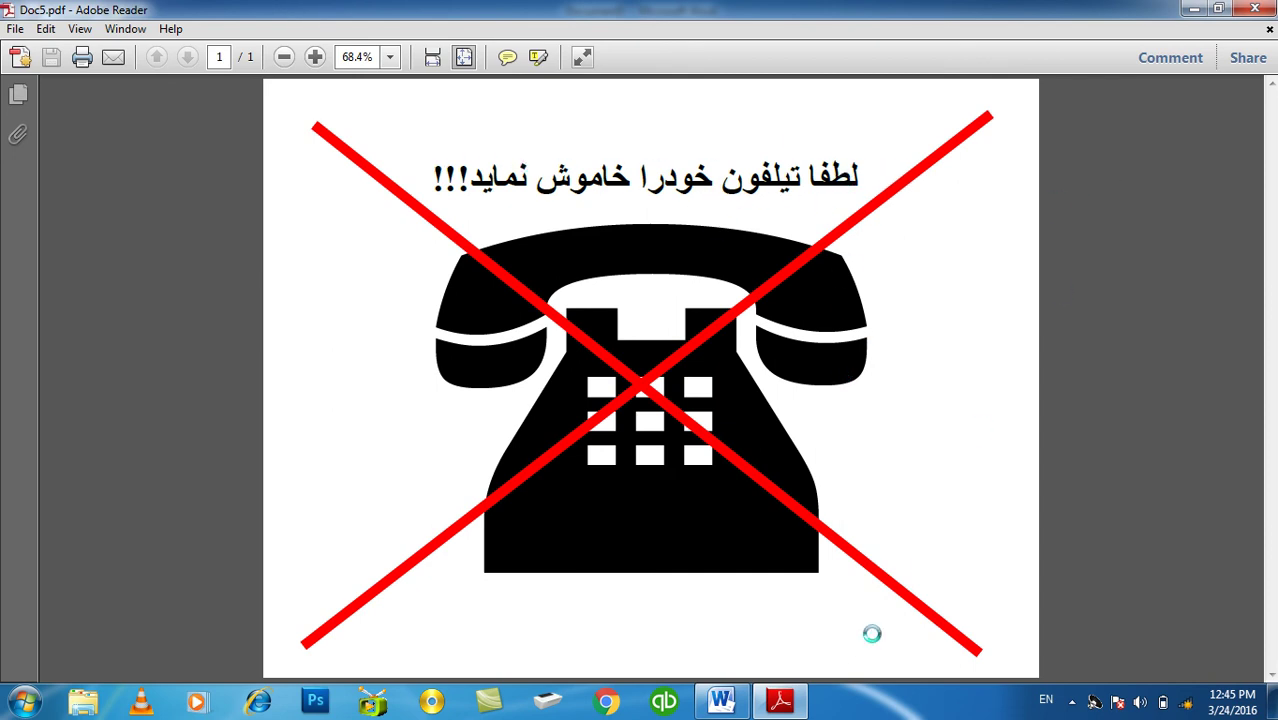
Step: Close Adobe Reader, then exit Word without saving Document5 or the Building Blocks changes
left_click(1256, 10)
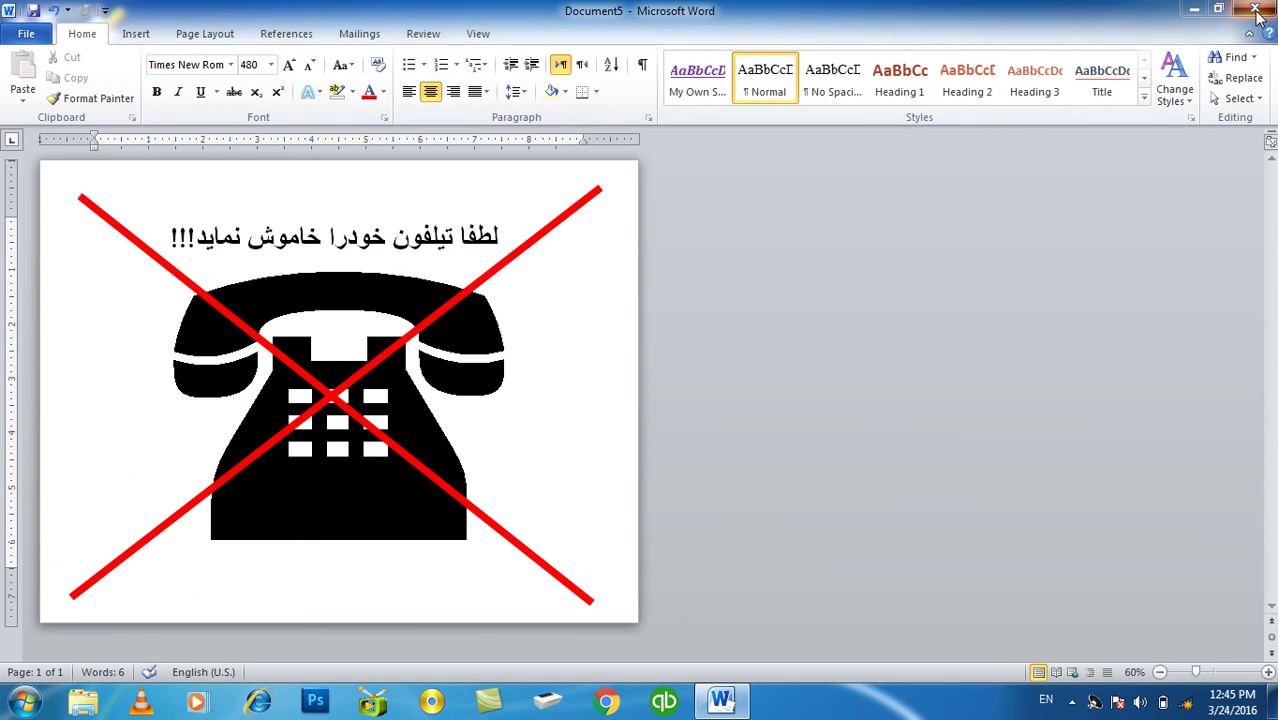
left_click(1256, 10)
left_click(640, 372)
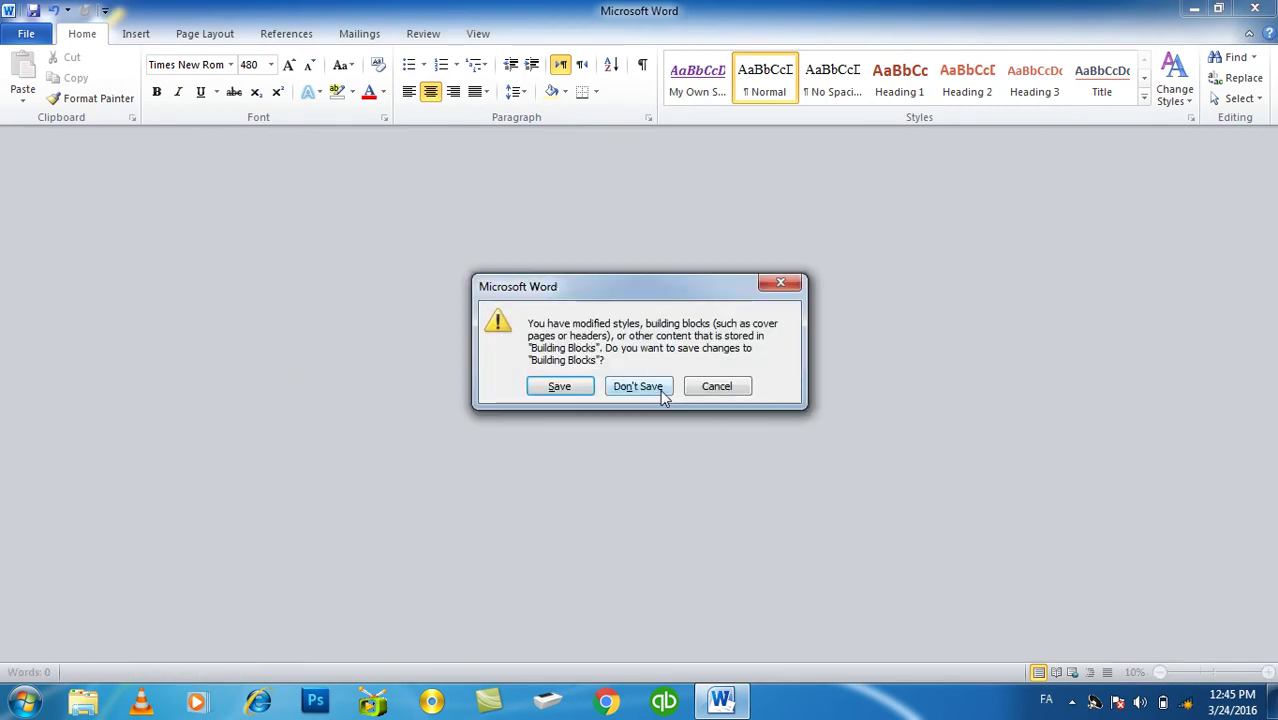
left_click(664, 396)
Step: Reopen Doc5.pdf from the desktop and bring up its print settings
double_click(104, 130)
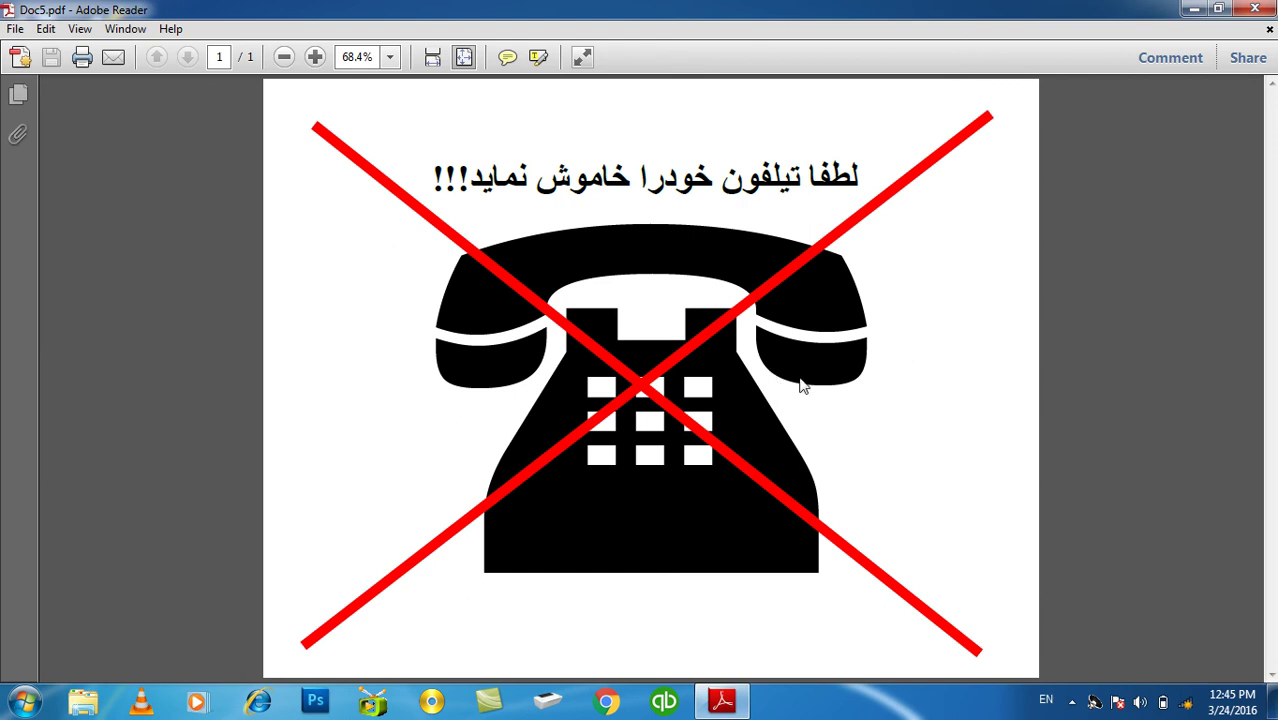
key("ctrl+p")
key("Escape")
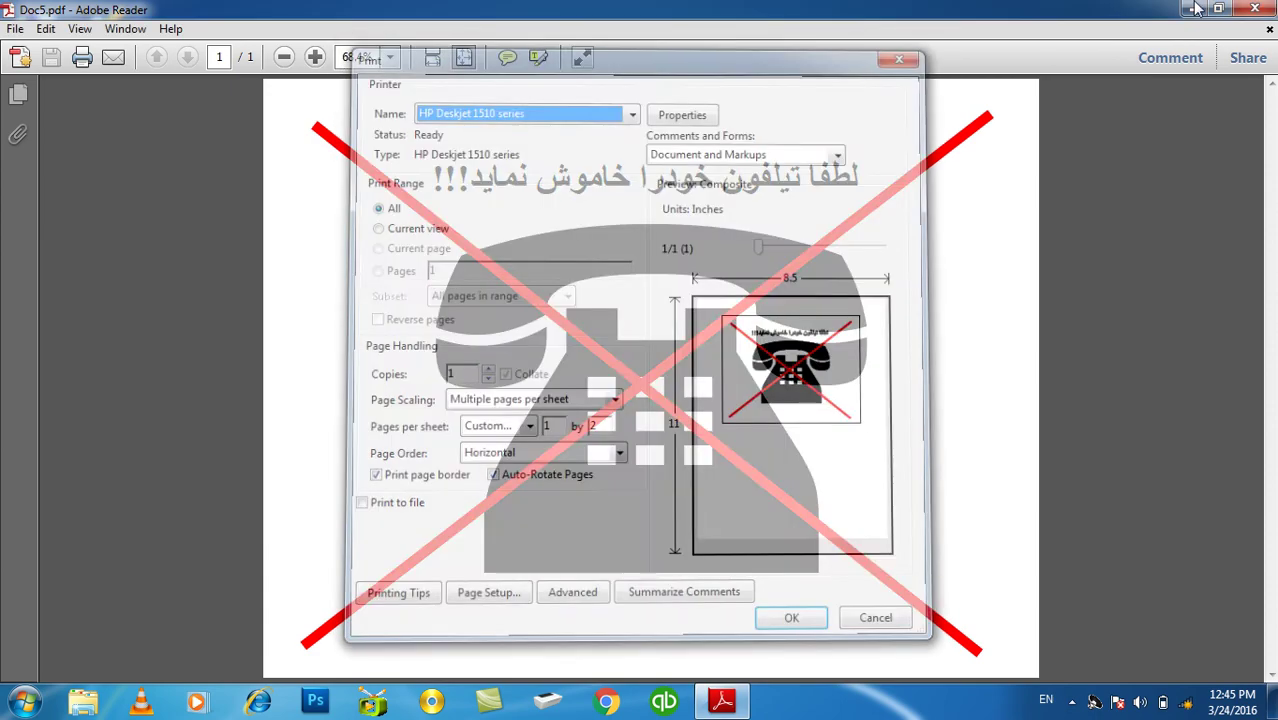